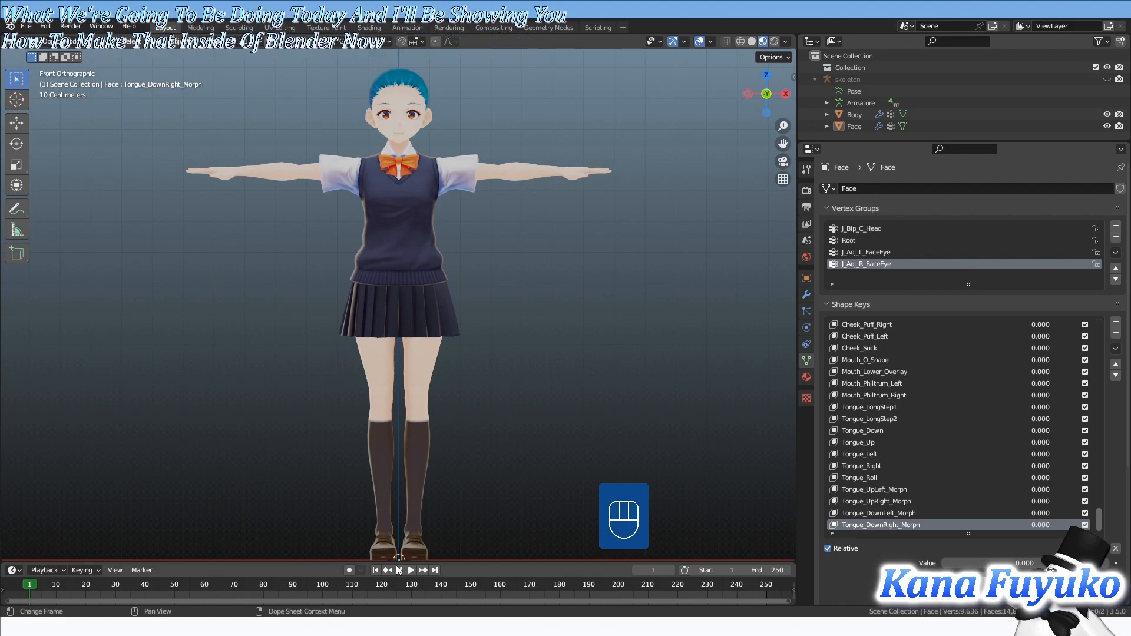
# - Inspect the character model as a full figure and close up on the face
pyautogui.moveTo(402, 188); pyautogui.dragTo(428, 206, button='middle')
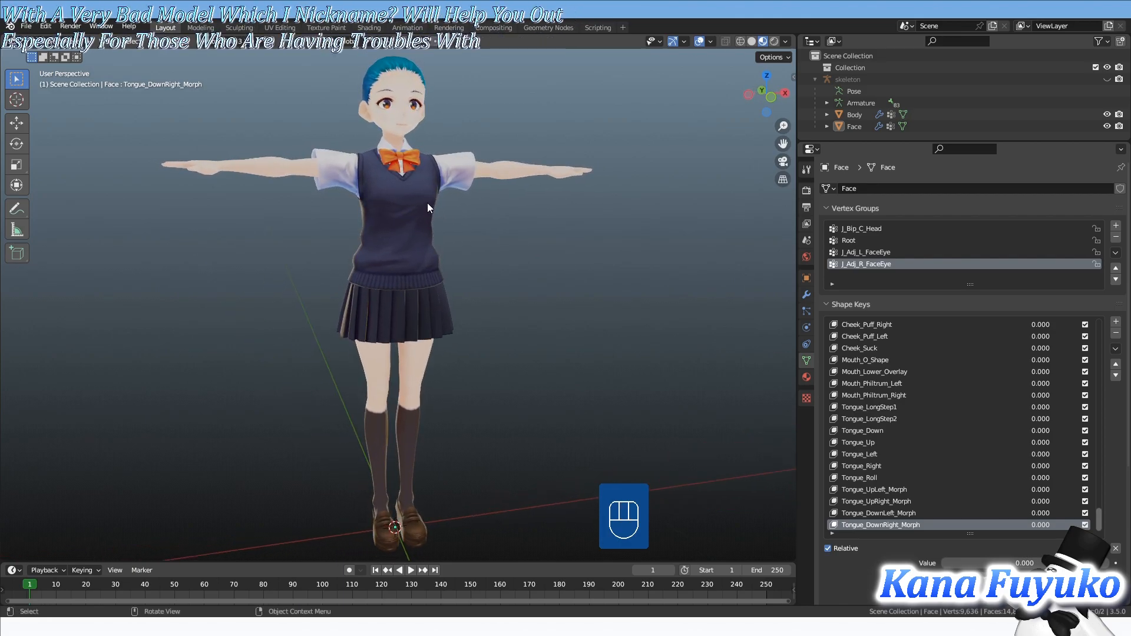
pyautogui.keyDown('shift'); pyautogui.moveTo(427, 211); pyautogui.dragTo(447, 391, button='middle'); pyautogui.keyUp('shift')
pyautogui.scroll(4, 453, 377)
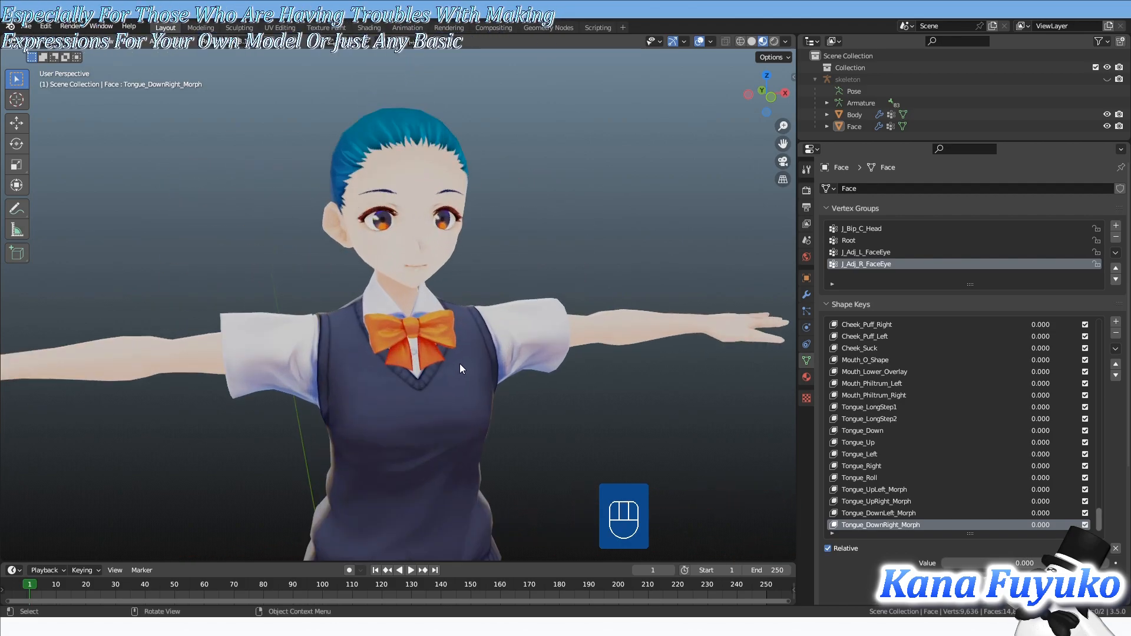
pyautogui.scroll(3, 460, 312)
pyautogui.keyDown('shift'); pyautogui.moveTo(467, 264); pyautogui.dragTo(454, 332, button='middle'); pyautogui.keyUp('shift')
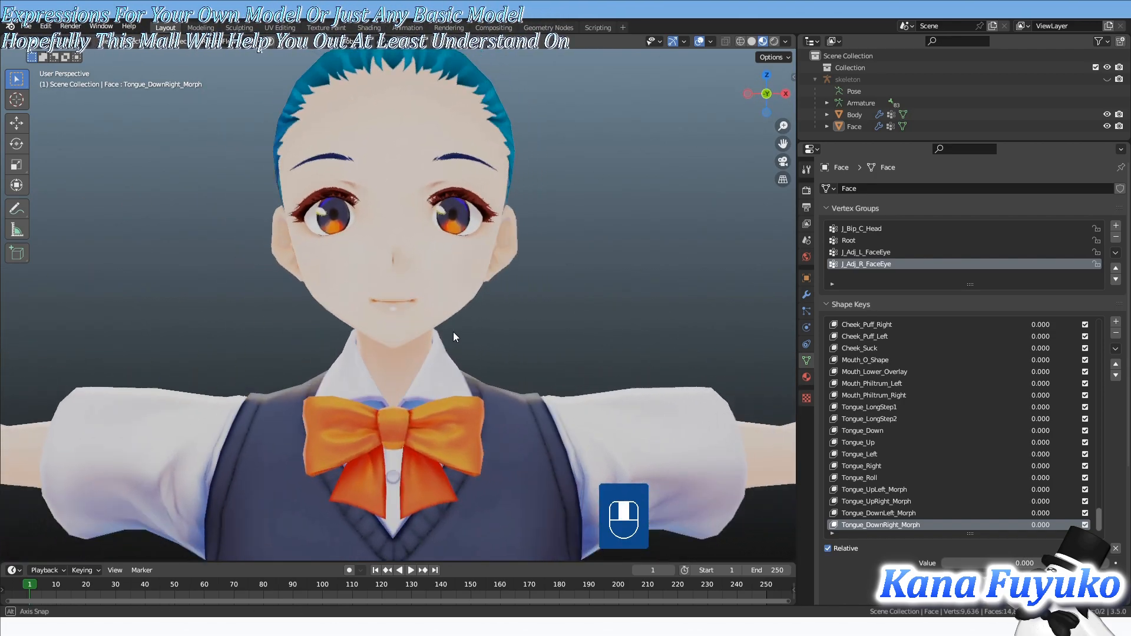
pyautogui.scroll(-8, 453, 337)
pyautogui.scroll(-3, 421, 354)
pyautogui.keyDown('shift'); pyautogui.moveTo(441, 394); pyautogui.dragTo(430, 374, button='middle'); pyautogui.keyUp('shift')
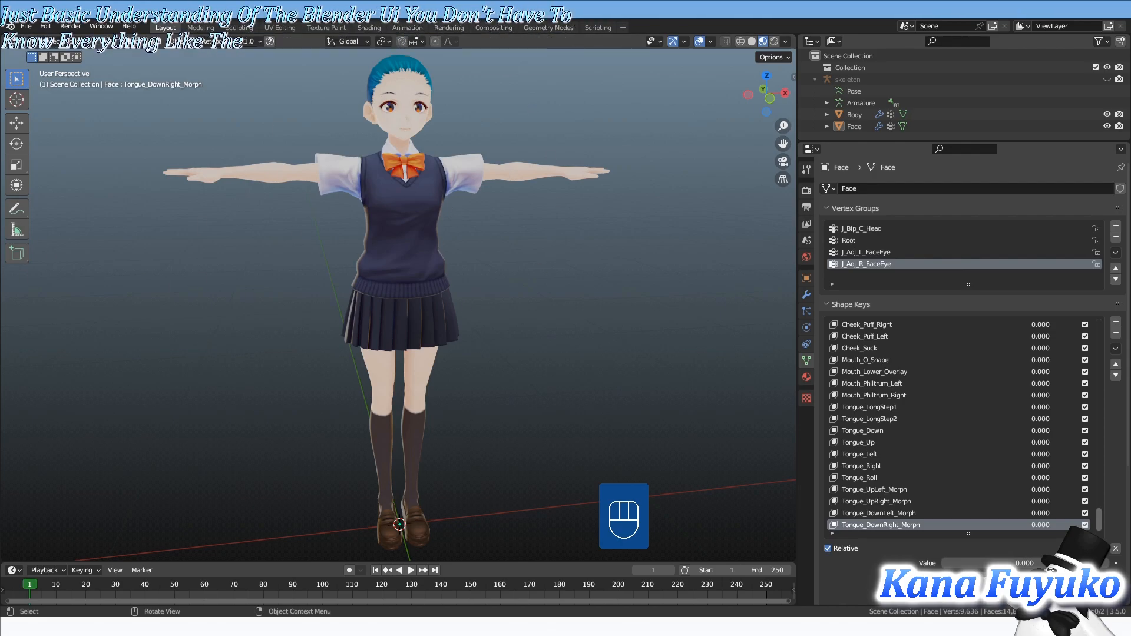
pyautogui.keyDown('shift'); pyautogui.moveTo(458, 310); pyautogui.dragTo(580, 369, button='middle'); pyautogui.keyUp('shift')
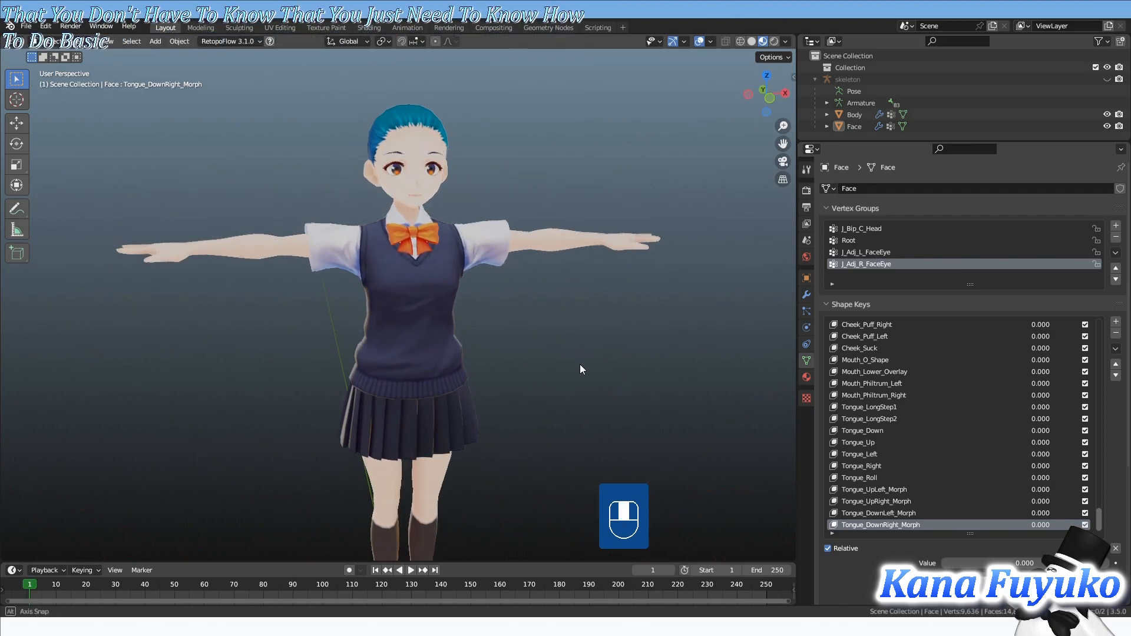
pyautogui.keyDown('shift'); pyautogui.moveTo(550, 410); pyautogui.dragTo(543, 349, button='middle'); pyautogui.keyUp('shift')
pyautogui.moveTo(541, 354)
pyautogui.keyDown('ctrl'); pyautogui.mouseDown(button='middle')
pyautogui.moveTo(526, 397)
pyautogui.moveTo(528, 370)
pyautogui.mouseUp(button='middle'); pyautogui.keyUp('ctrl')
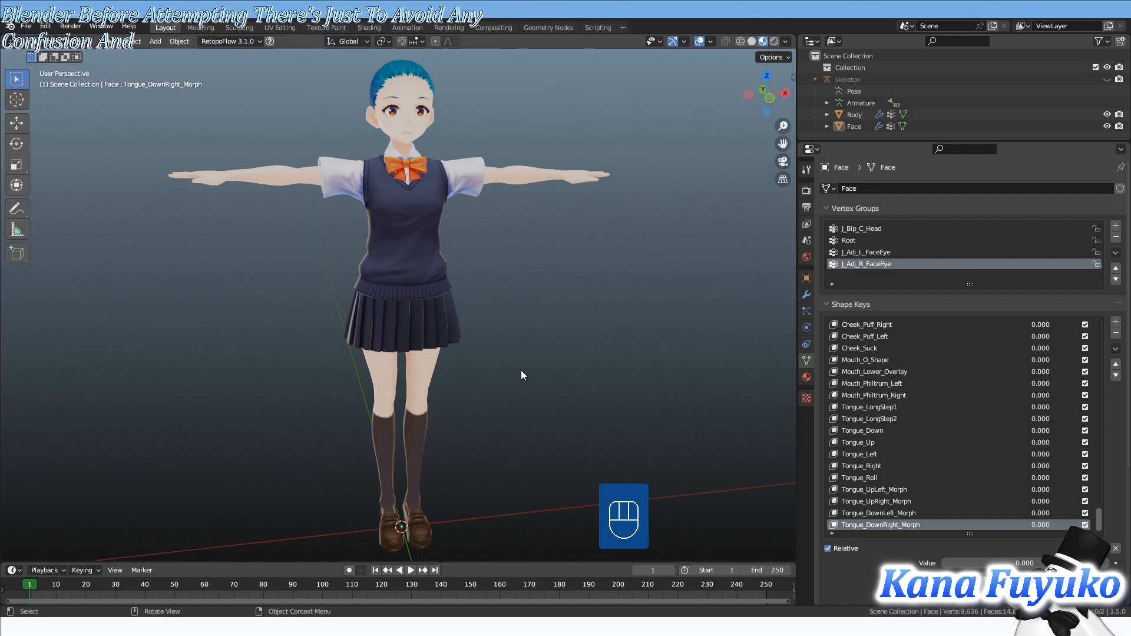
pyautogui.moveTo(490, 303)
pyautogui.mouseDown(button='middle')
pyautogui.moveTo(493, 293)
pyautogui.moveTo(480, 303)
pyautogui.moveTo(476, 289)
pyautogui.moveTo(465, 305)
pyautogui.moveTo(477, 313)
pyautogui.mouseUp(button='middle')
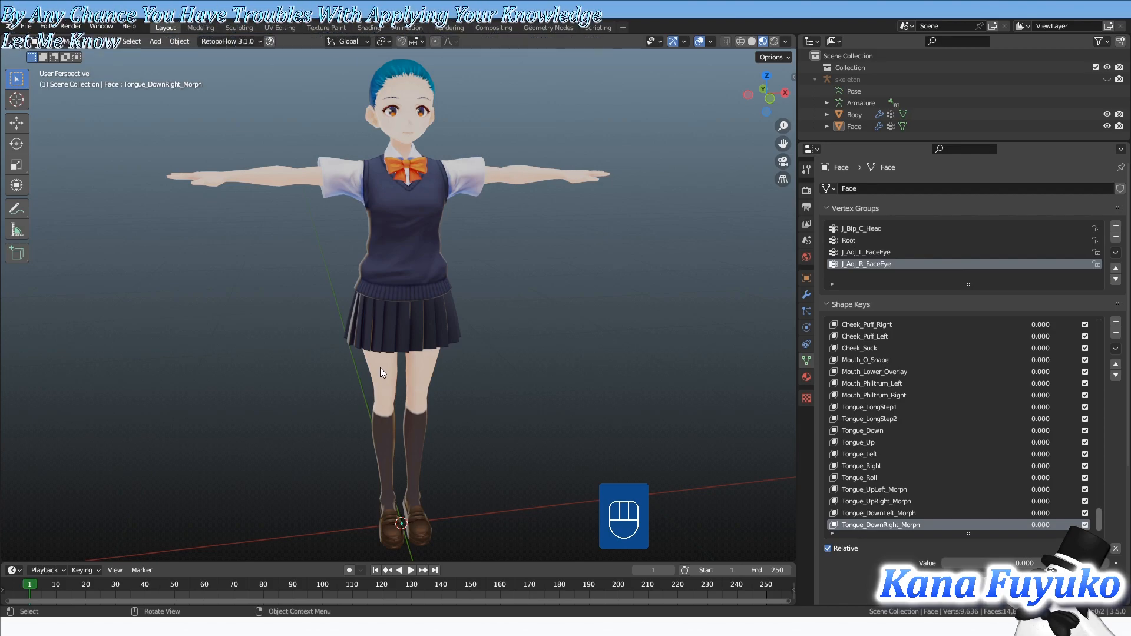
pyautogui.moveTo(380, 360); pyautogui.dragTo(372, 360, button='middle')
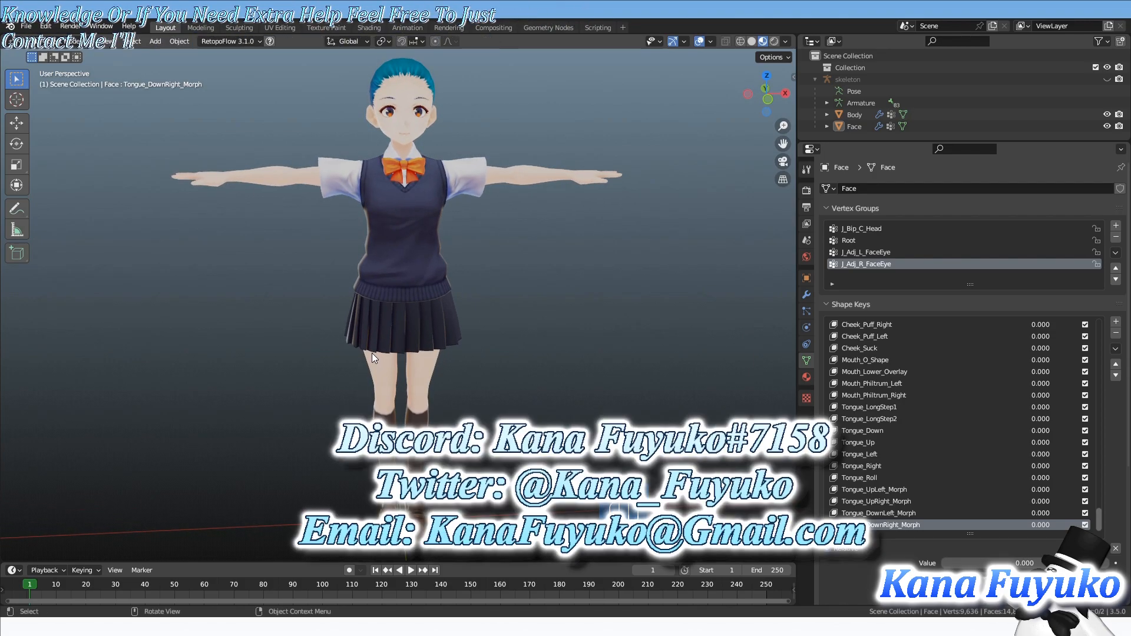
# - Examine the character's head and face up close in front view and at an angle
pyautogui.keyDown('shift'); pyautogui.moveTo(400, 330); pyautogui.dragTo(375, 530, button='middle'); pyautogui.keyUp('shift')
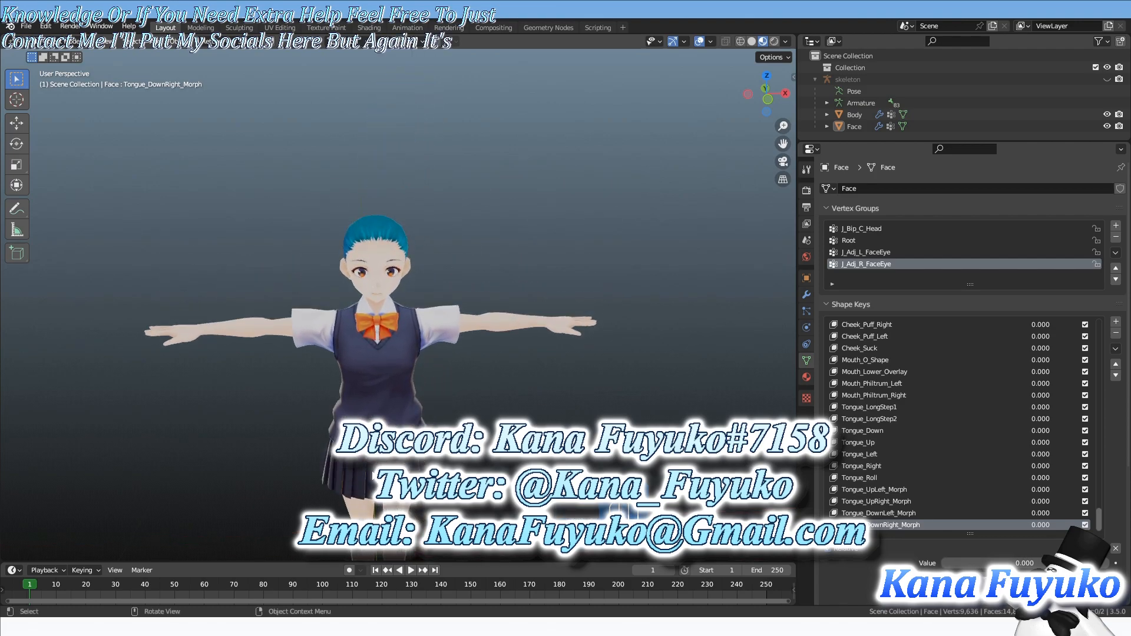
pyautogui.scroll(5, 357, 384)
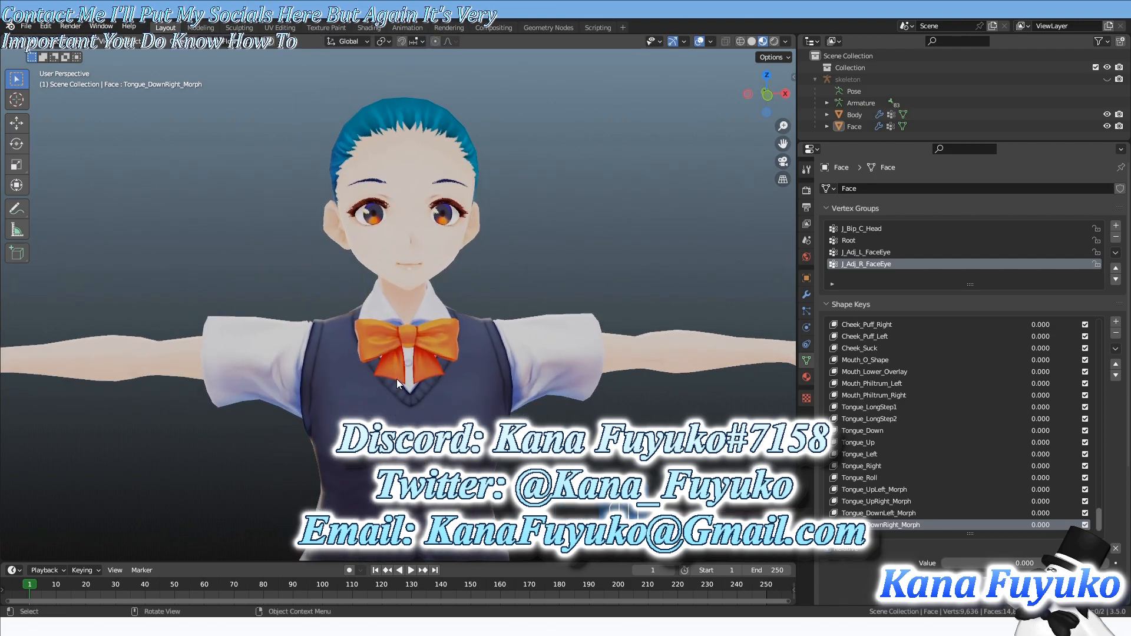
pyautogui.press('KP_1')
pyautogui.scroll(-4, 392, 379)
pyautogui.keyDown('shift'); pyautogui.moveTo(369, 236); pyautogui.dragTo(379, 335, button='middle'); pyautogui.keyUp('shift')
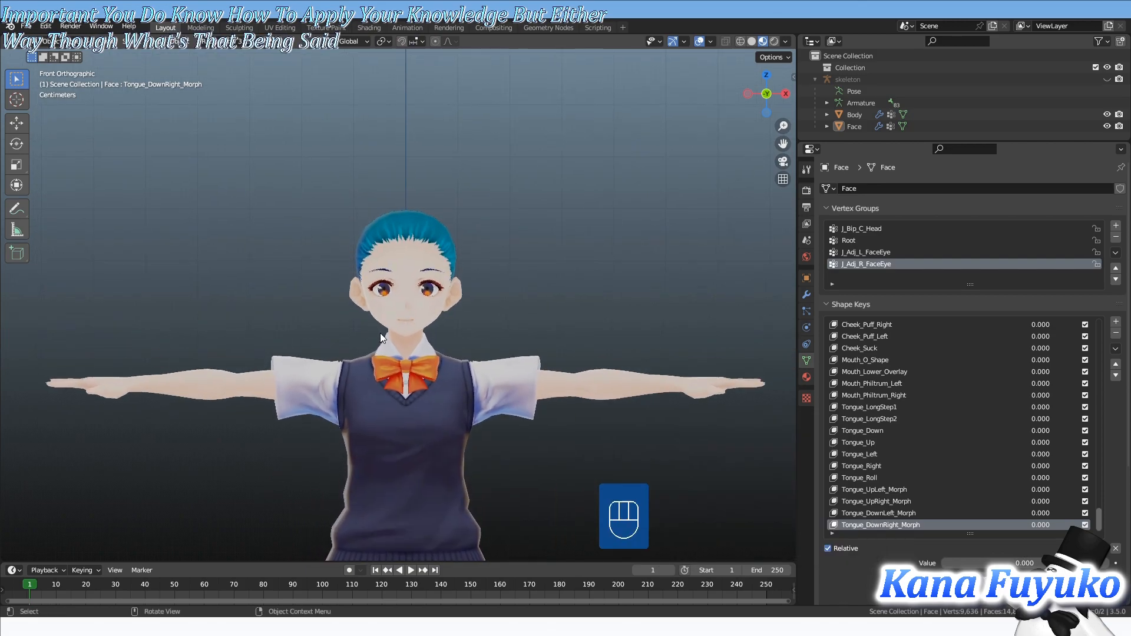
pyautogui.scroll(6, 379, 336)
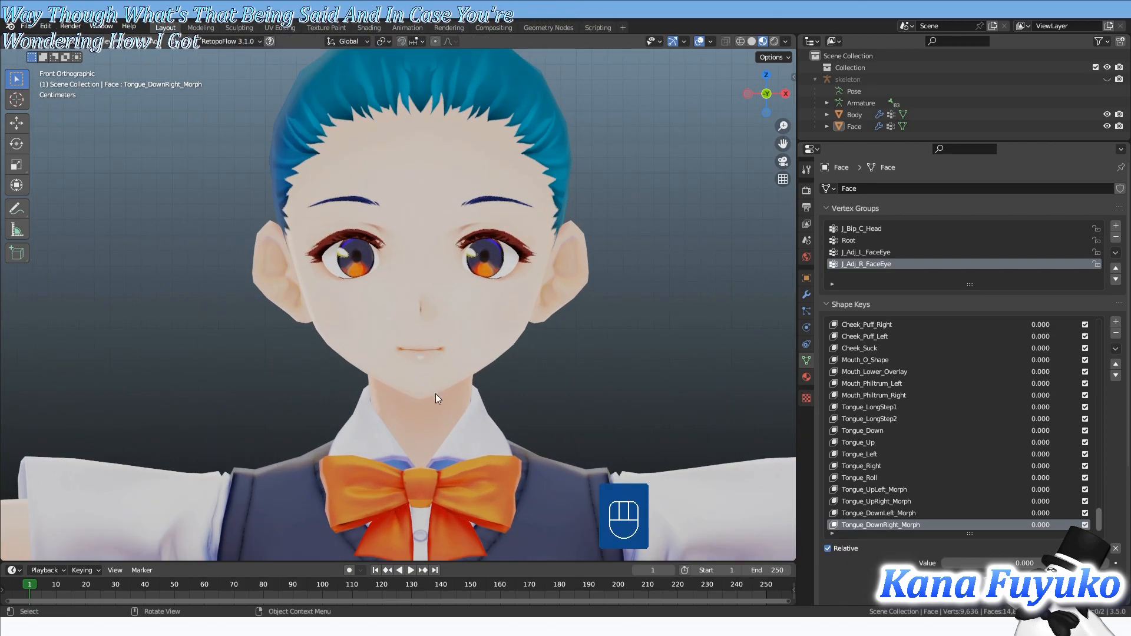
pyautogui.scroll(-3, 436, 443)
pyautogui.keyDown('shift'); pyautogui.moveTo(458, 408); pyautogui.dragTo(478, 292, button='middle'); pyautogui.keyUp('shift')
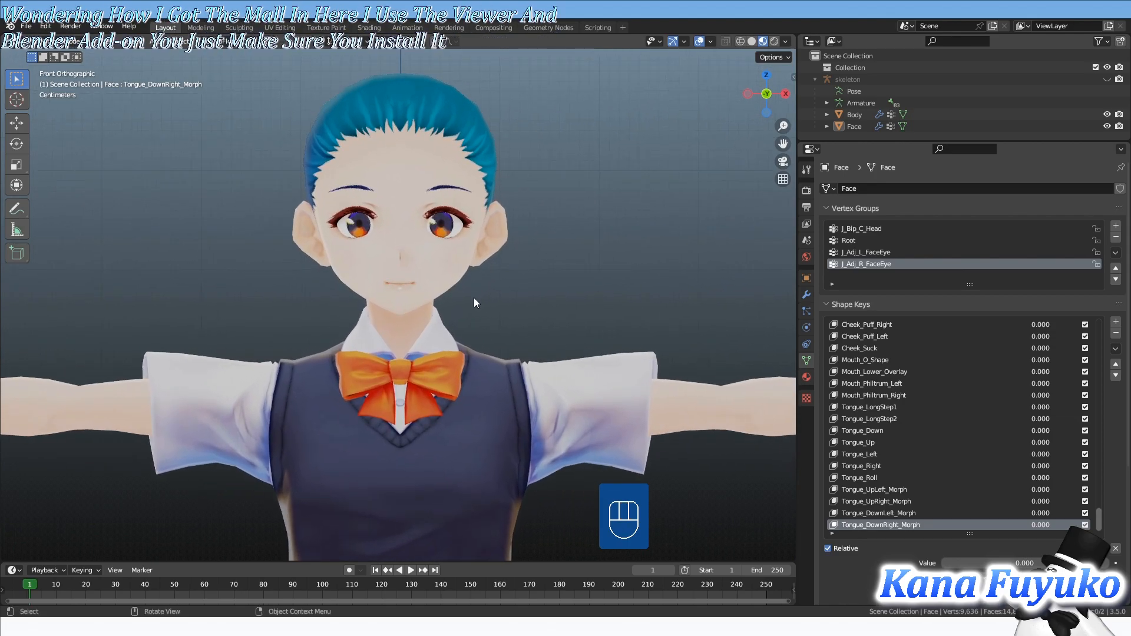
pyautogui.moveTo(449, 355)
pyautogui.keyDown('shift'); pyautogui.mouseDown(button='middle')
pyautogui.moveTo(440, 370)
pyautogui.moveTo(441, 358)
pyautogui.mouseUp(button='middle'); pyautogui.keyUp('shift')
pyautogui.keyDown('shift'); pyautogui.moveTo(459, 395); pyautogui.dragTo(482, 360, button='middle'); pyautogui.keyUp('shift')
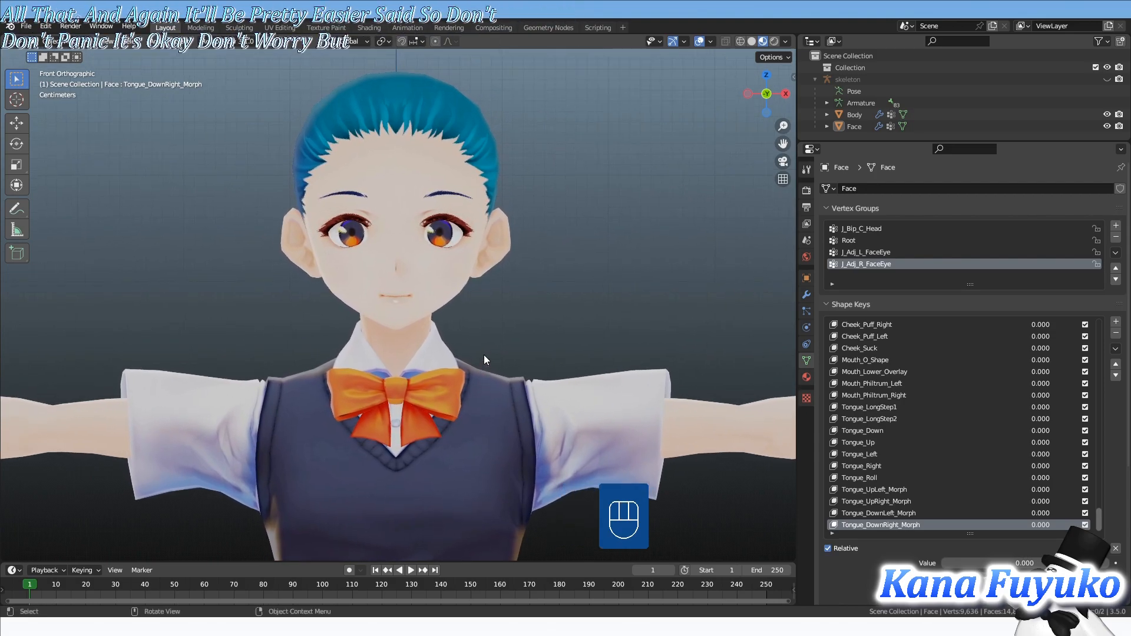
pyautogui.moveTo(345, 262); pyautogui.dragTo(420, 330, button='middle')
pyautogui.scroll(4, 422, 269)
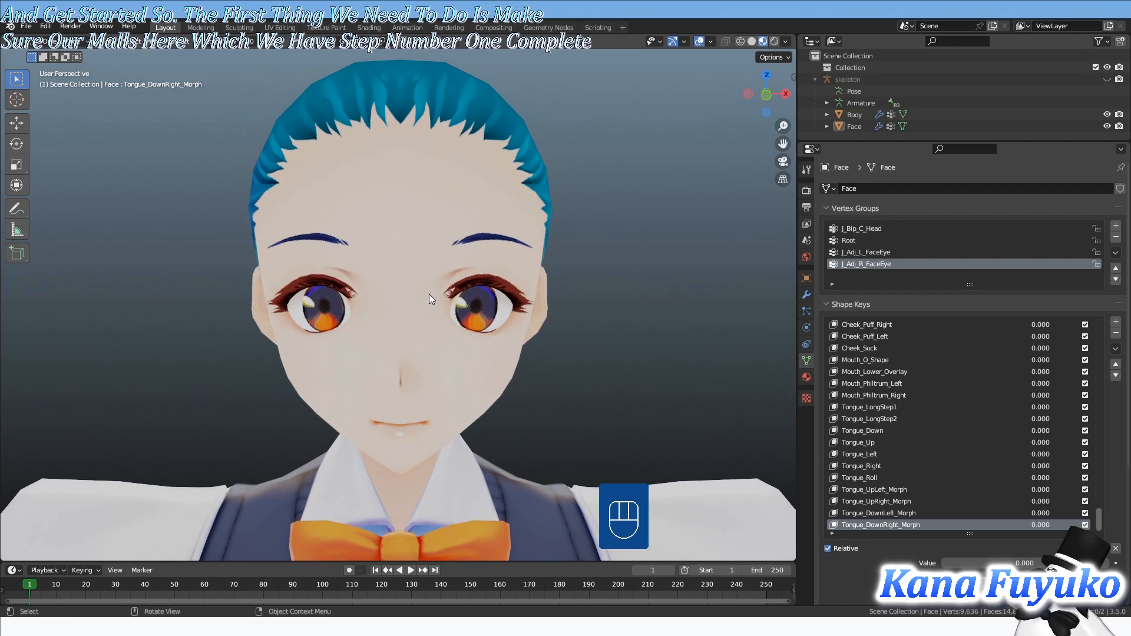
pyautogui.scroll(-2, 422, 308)
pyautogui.press('KP_1')
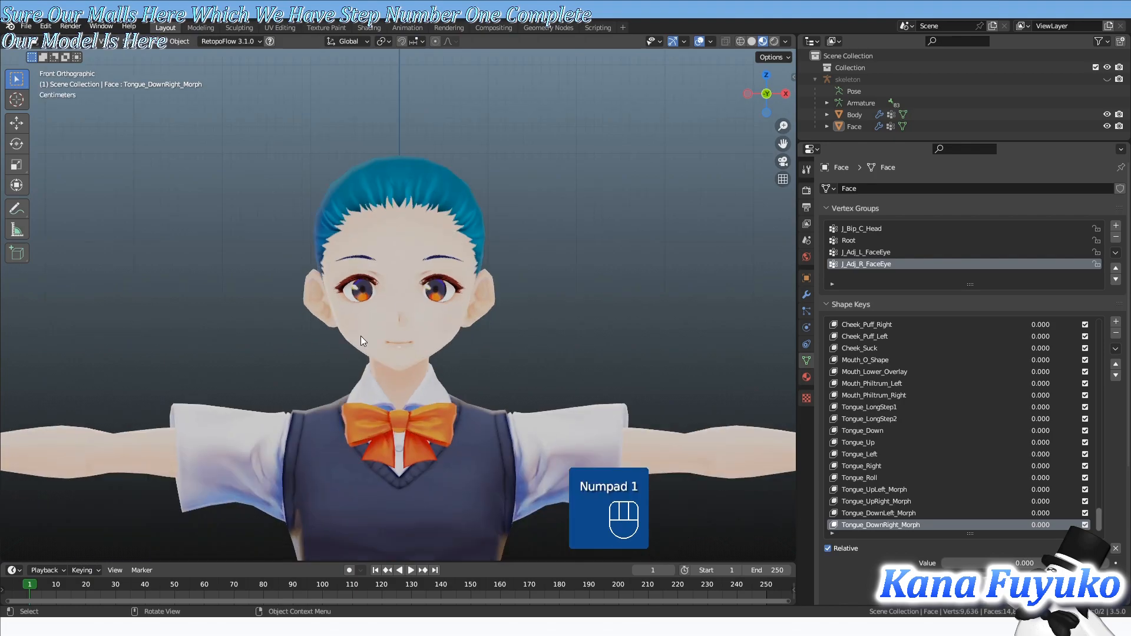
pyautogui.scroll(1, 415, 269)
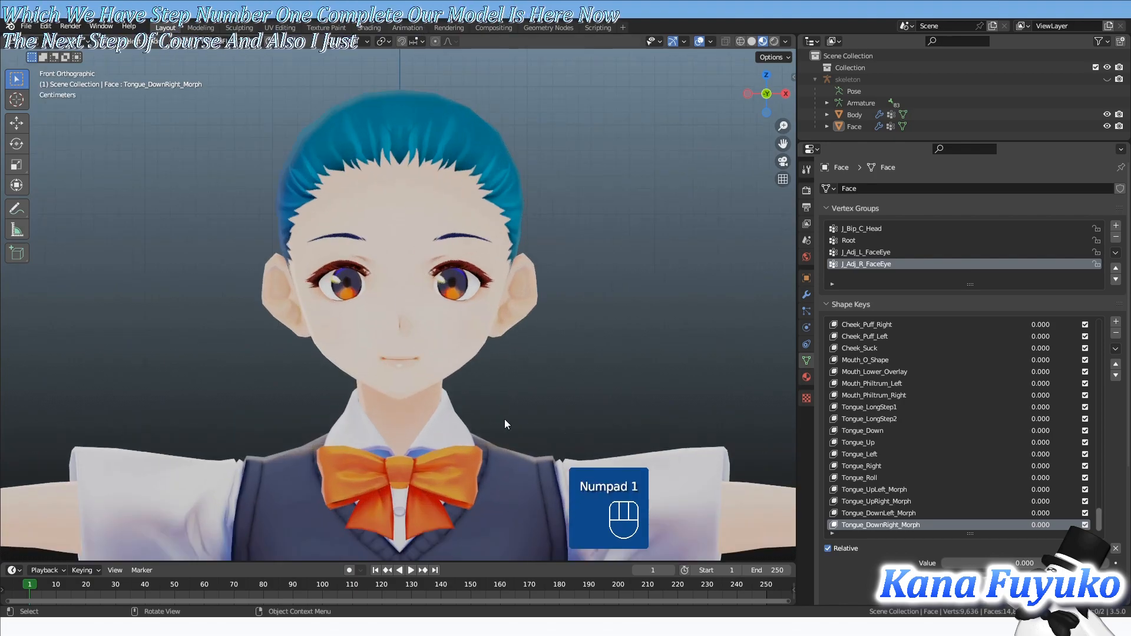
pyautogui.keyDown('shift'); pyautogui.moveTo(563, 411); pyautogui.dragTo(552, 350, button='middle'); pyautogui.keyUp('shift')
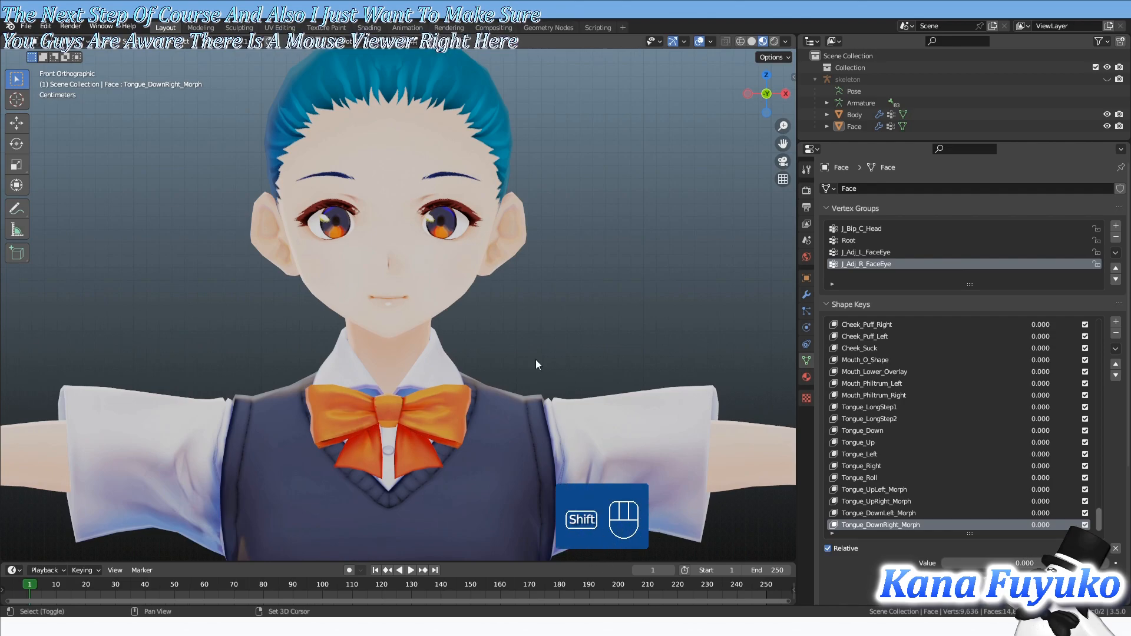
pyautogui.scroll(3, 515, 376)
pyautogui.scroll(1, 417, 373)
pyautogui.scroll(-1, 465, 380)
pyautogui.moveTo(532, 374)
pyautogui.mouseDown(button='middle')
pyautogui.moveTo(519, 396)
pyautogui.moveTo(540, 387)
pyautogui.mouseUp(button='middle')
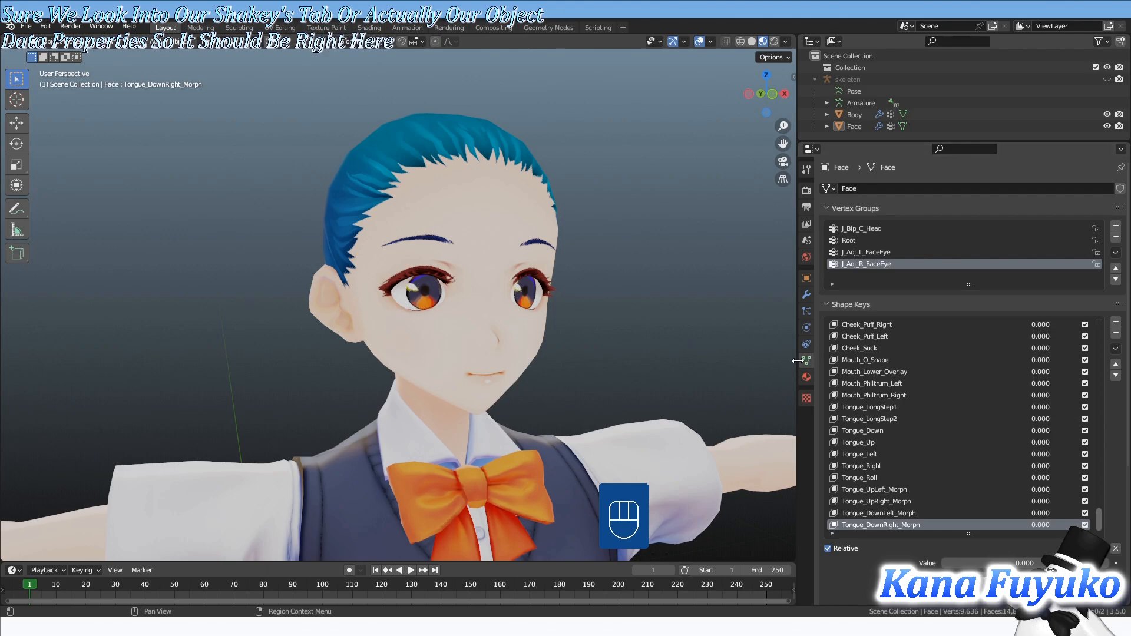
# - Make Basis, the first entry in the Face object's shape keys, the active shape key
pyautogui.click(861, 302)
pyautogui.click(861, 305)
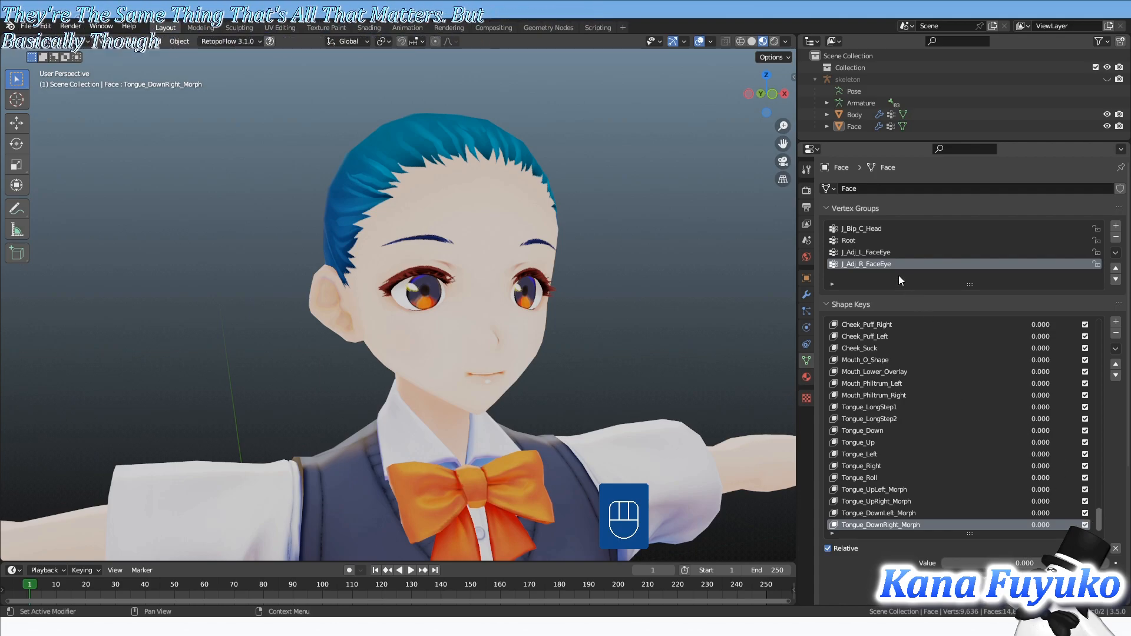
pyautogui.moveTo(1100, 527); pyautogui.dragTo(1100, 331)
pyautogui.scroll(-4, 1061, 333)
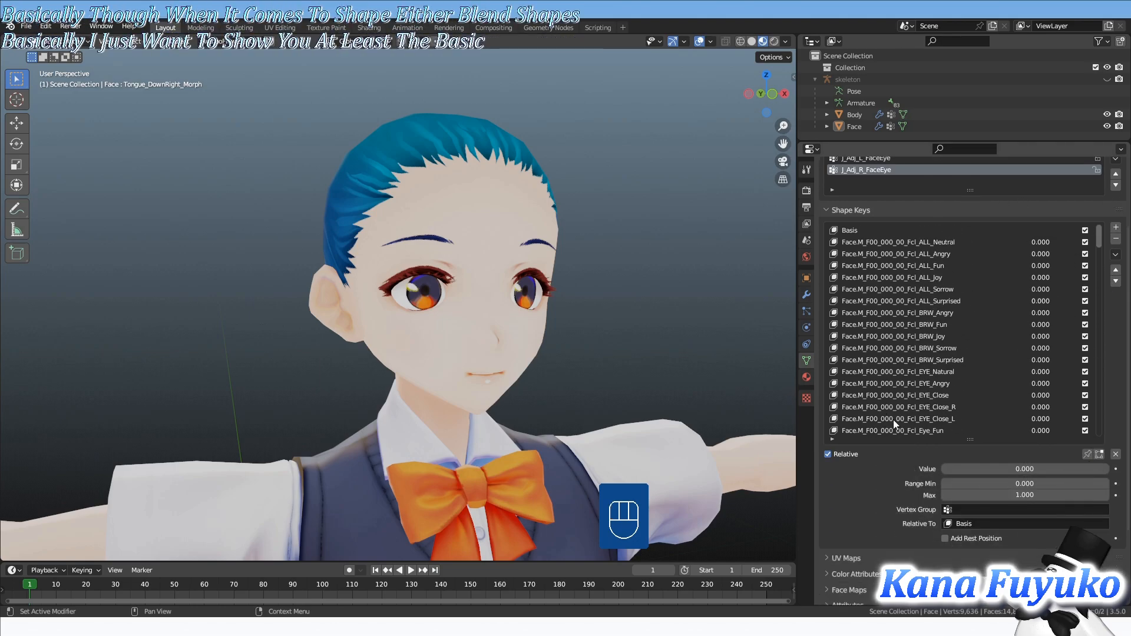
pyautogui.click(875, 229)
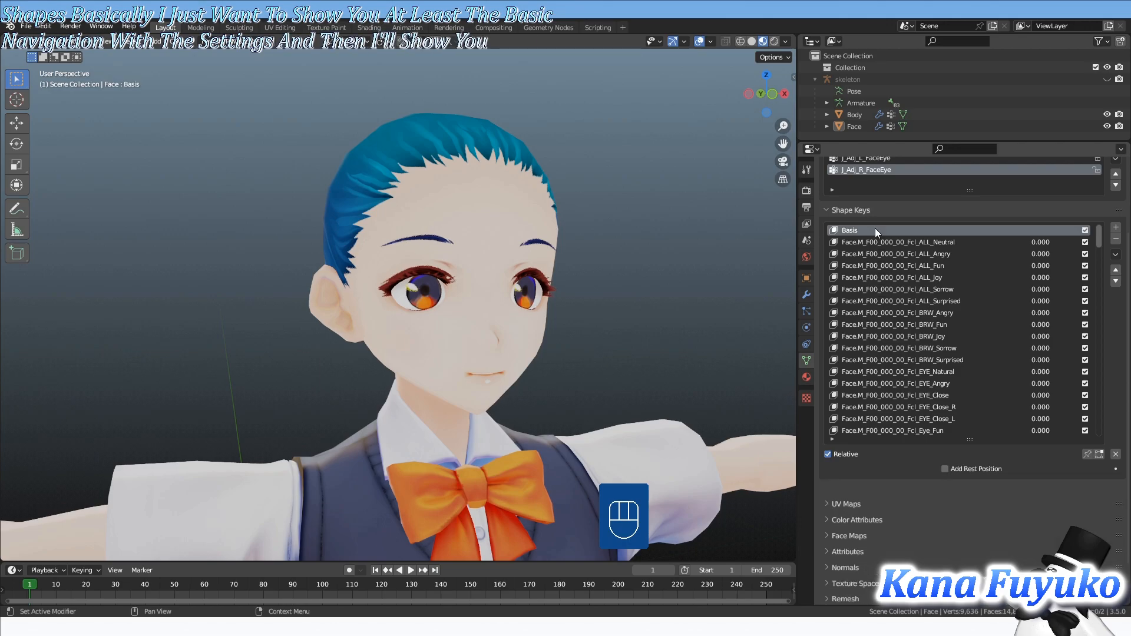
# - Select the Face mesh in the viewport and frame the face closely from the front
pyautogui.scroll(2, 604, 314)
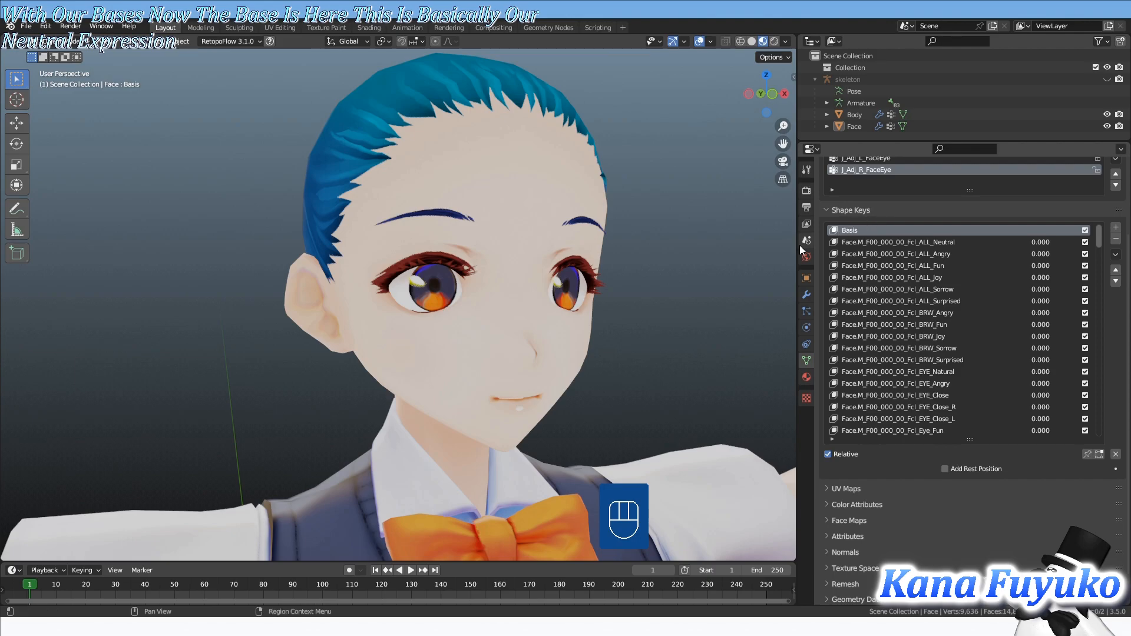
pyautogui.keyDown('shift'); pyautogui.moveTo(538, 334); pyautogui.dragTo(510, 328, button='middle'); pyautogui.keyUp('shift')
pyautogui.click(539, 327)
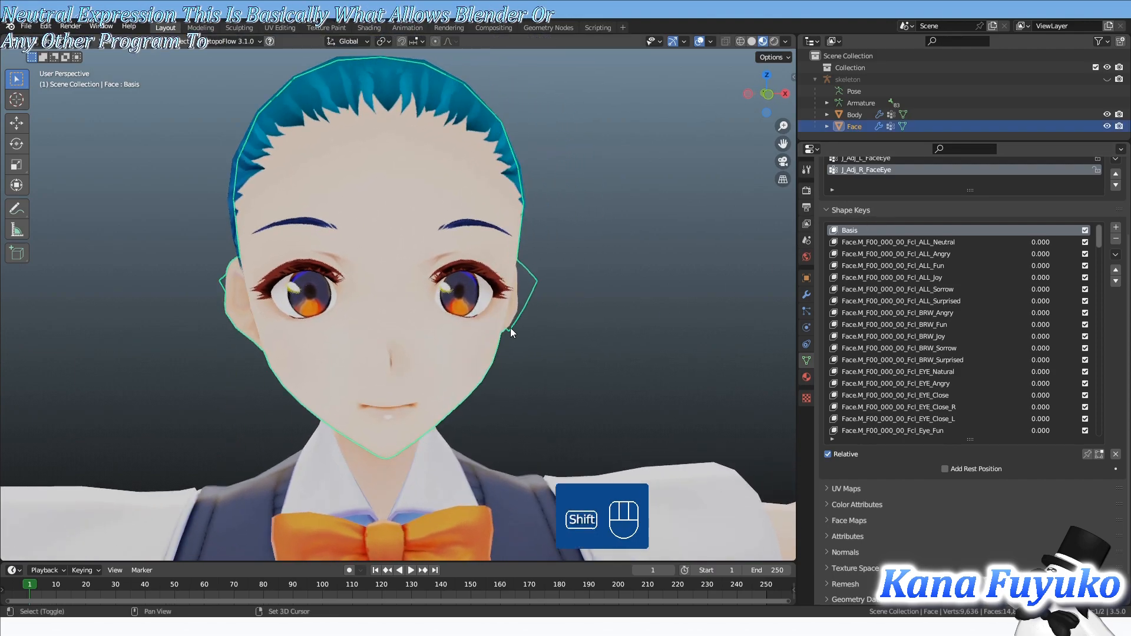
pyautogui.keyDown('shift'); pyautogui.moveTo(431, 322); pyautogui.dragTo(476, 306, button='middle'); pyautogui.keyUp('shift')
pyautogui.scroll(2, 475, 306)
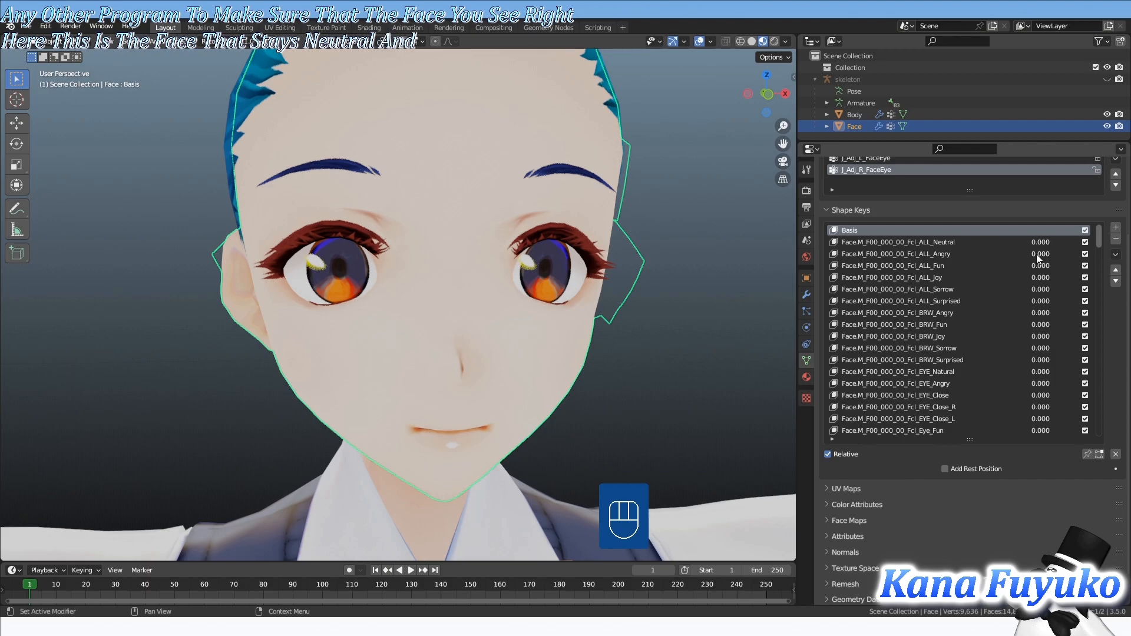
# - Preview the angry expression by raising Face.M_F00_000_00_Fcl_ALL_Angry to 1.000, and return it to 0.000
pyautogui.moveTo(1036, 260); pyautogui.dragTo(1084, 254)
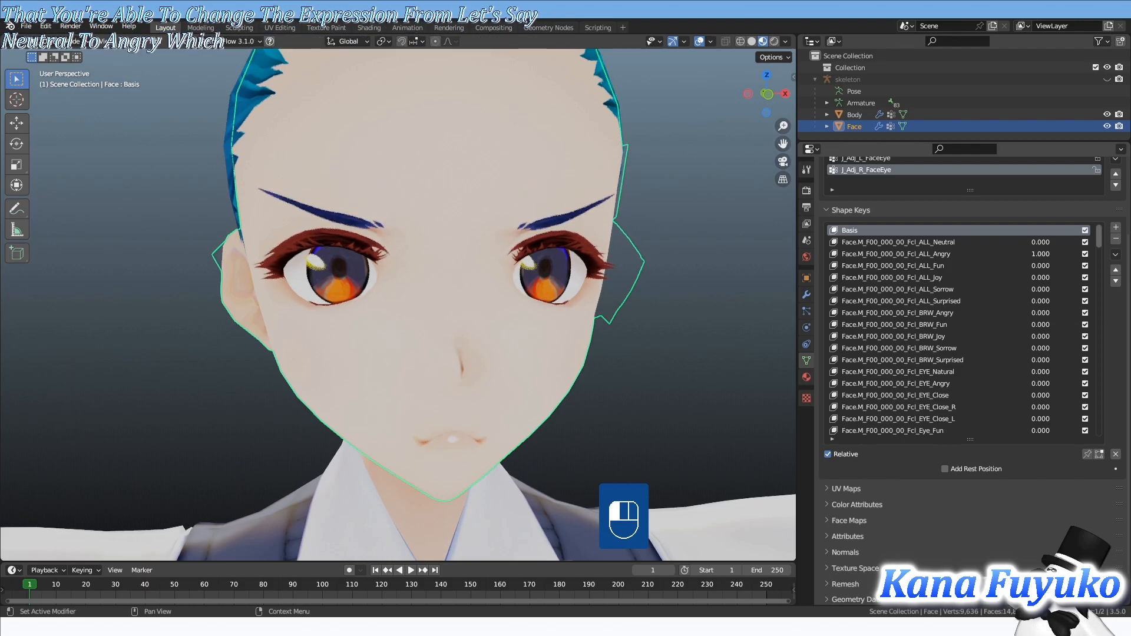
pyautogui.moveTo(1051, 261); pyautogui.dragTo(996, 261)
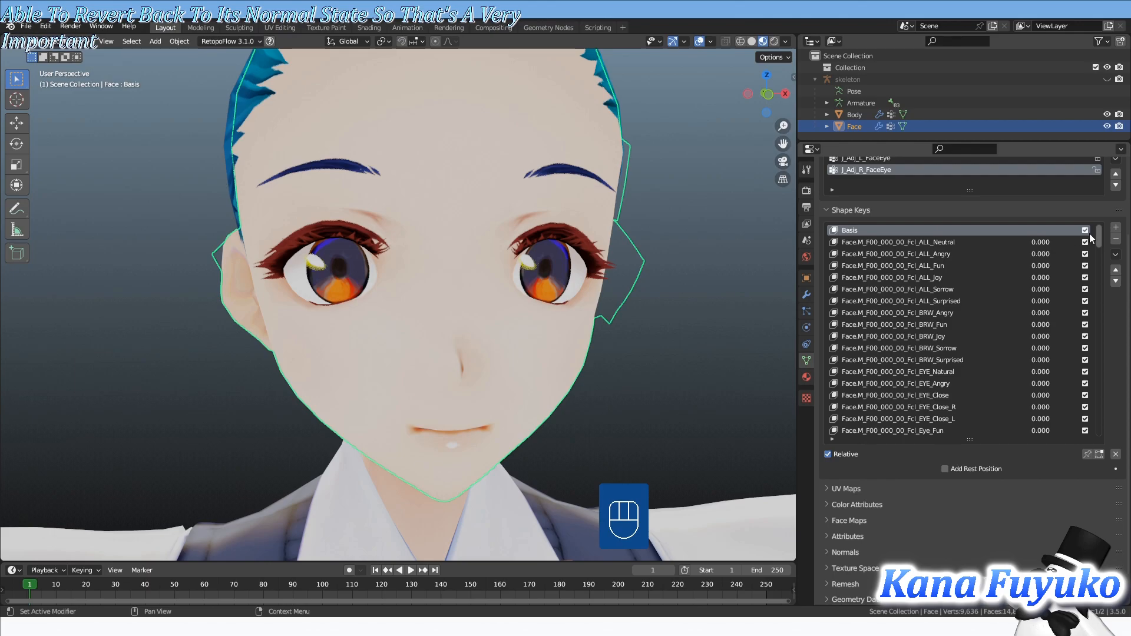
# - Delete the Basis and Face.M_F00_000_00_Fcl_ALL_Neutral shape keys, and undo both deletions
pyautogui.click(1116, 239)
pyautogui.click(1116, 239)
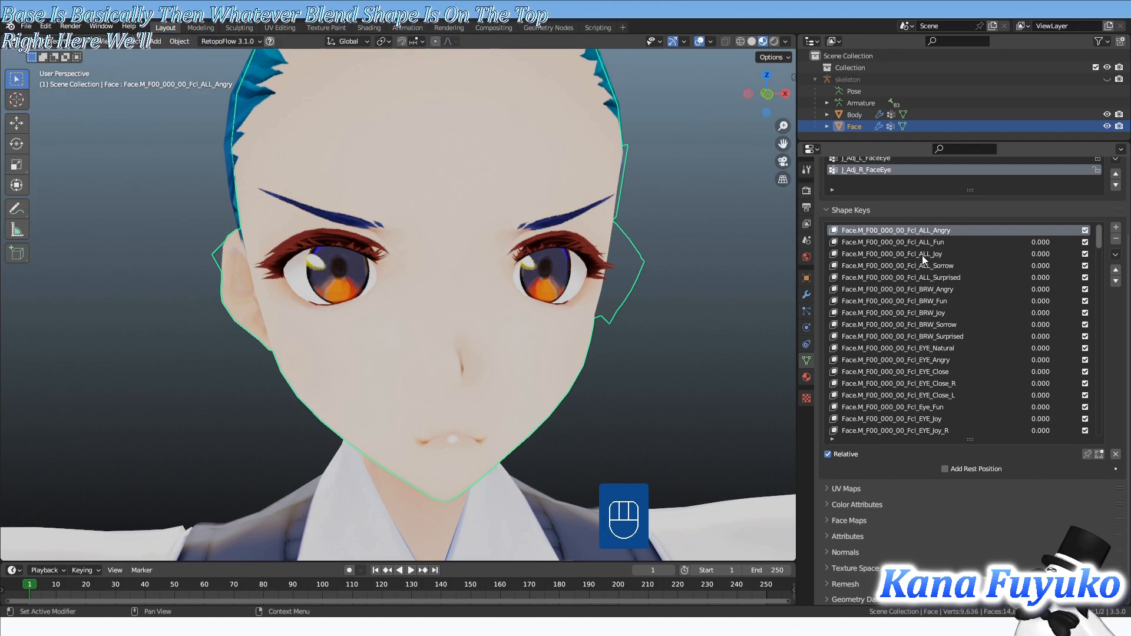
pyautogui.hotkey('ctrl', 'z')
pyautogui.hotkey('ctrl', 'z')
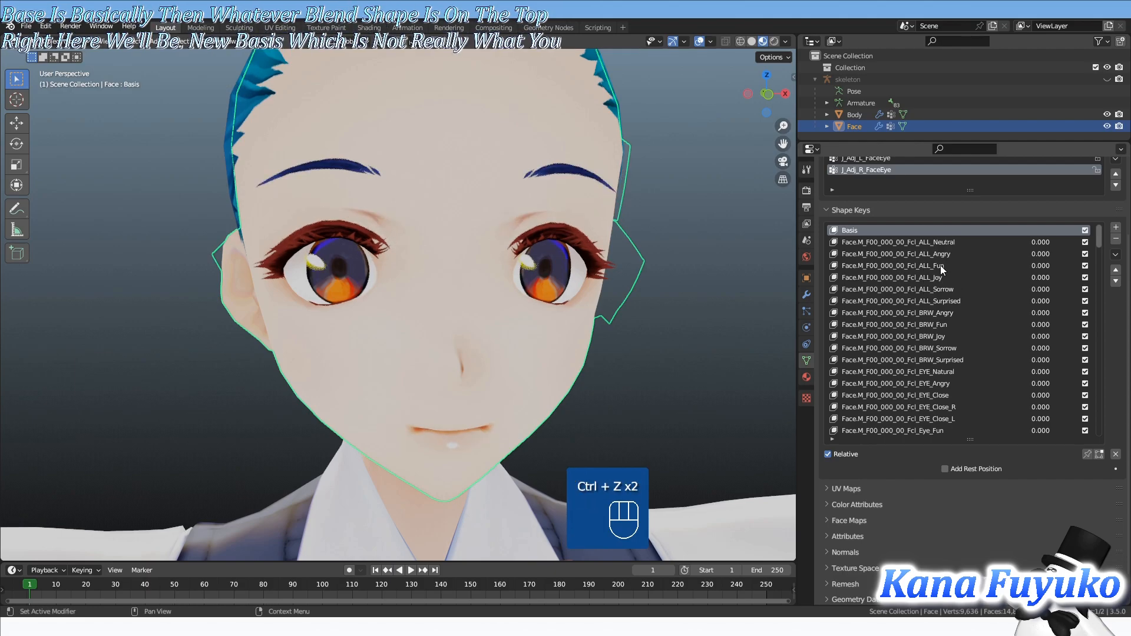
# - Deselect the Face mesh and make Basis the active shape key again
pyautogui.click(952, 253)
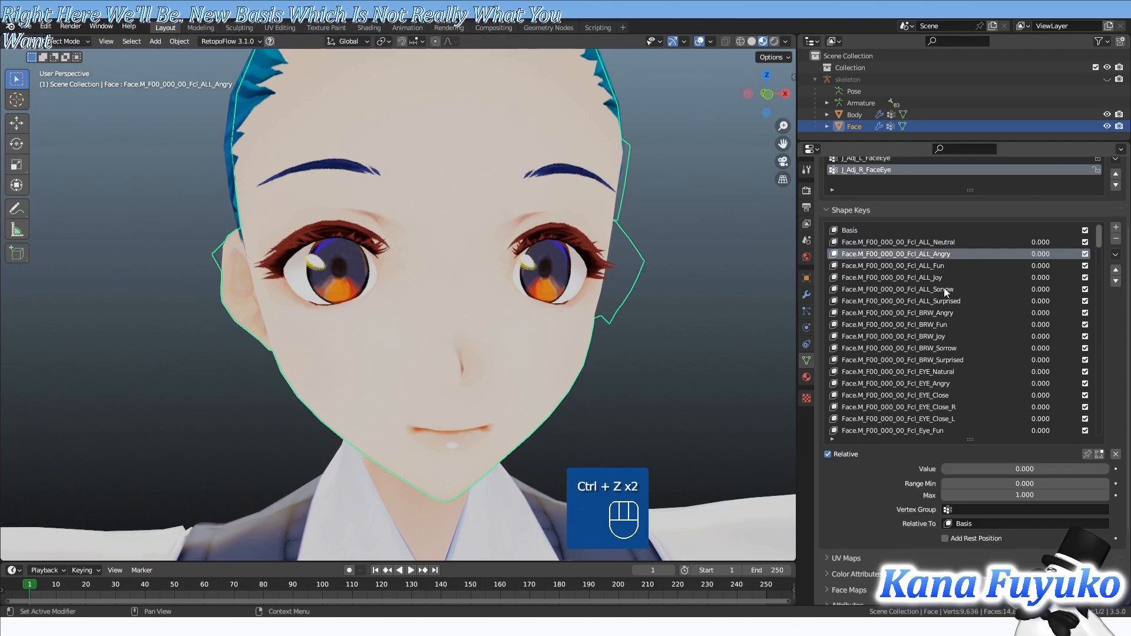
pyautogui.click(947, 242)
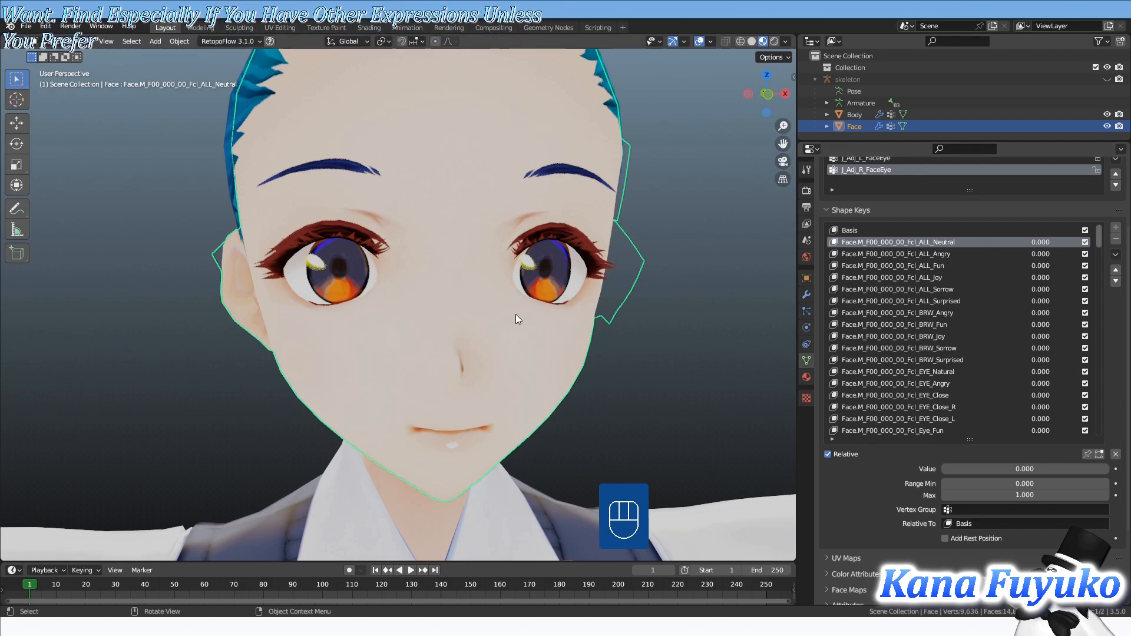
pyautogui.scroll(-2, 504, 347)
pyautogui.click(603, 327)
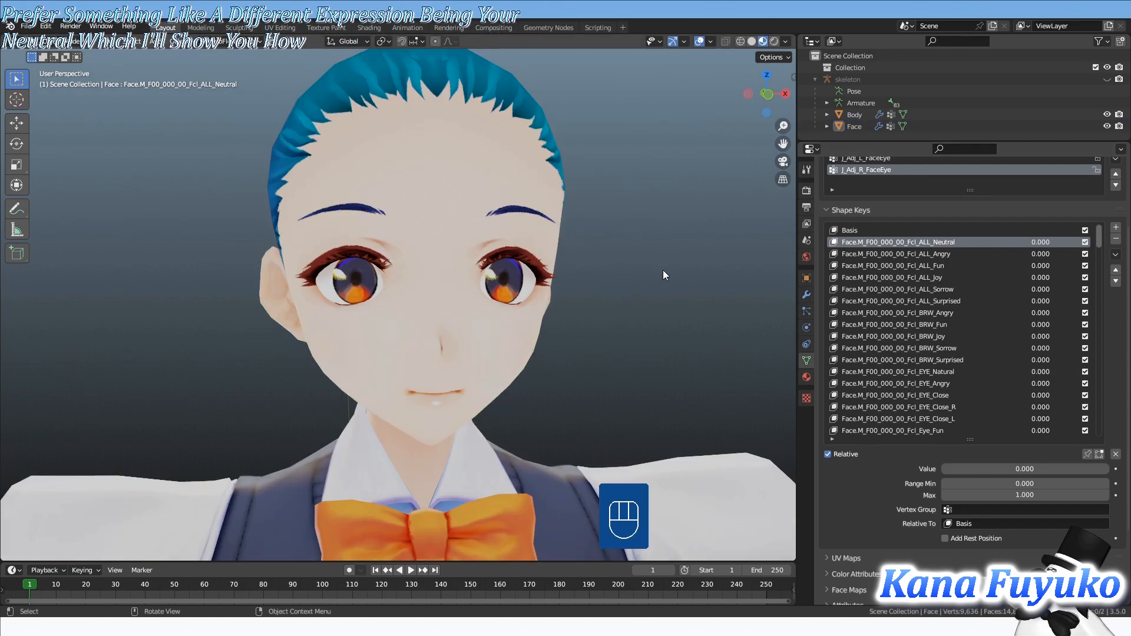
pyautogui.click(875, 230)
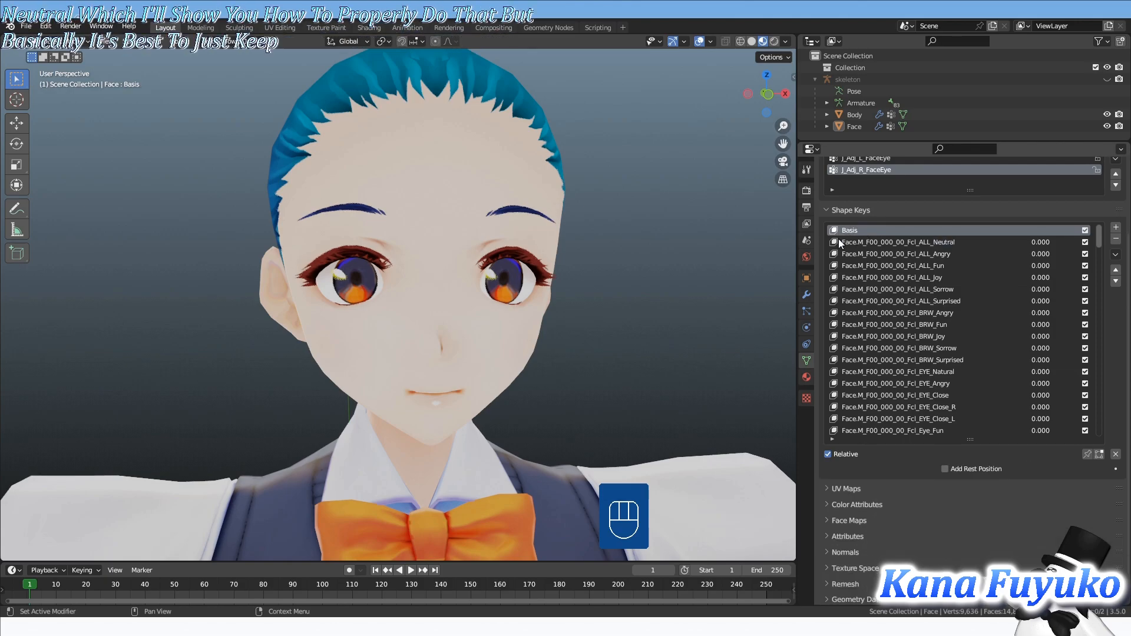
# - Reselect the character's Face mesh in the viewport
pyautogui.moveTo(673, 346); pyautogui.dragTo(501, 291, button='middle')
pyautogui.moveTo(413, 254); pyautogui.dragTo(404, 305, button='middle')
pyautogui.click(414, 226)
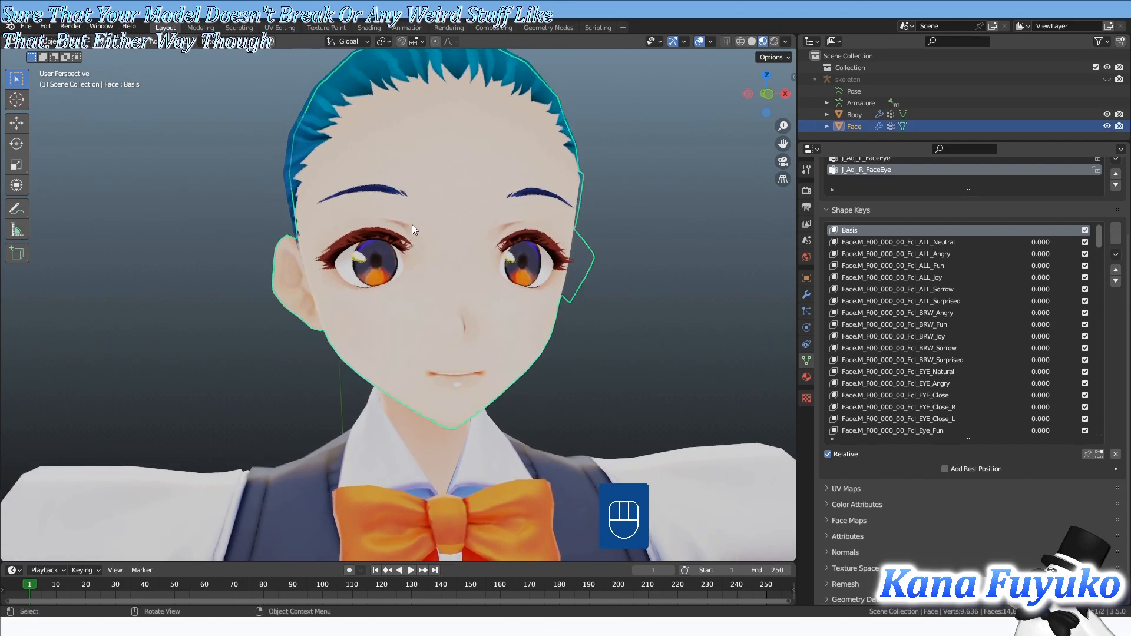
# - Browse the ALL and BRW expression shape keys one by one, ending on Face.M_F00_000_00_Fcl_ALL_Fun
pyautogui.click(937, 242)
pyautogui.click(932, 266)
pyautogui.click(922, 289)
pyautogui.click(908, 325)
pyautogui.click(912, 348)
pyautogui.click(924, 266)
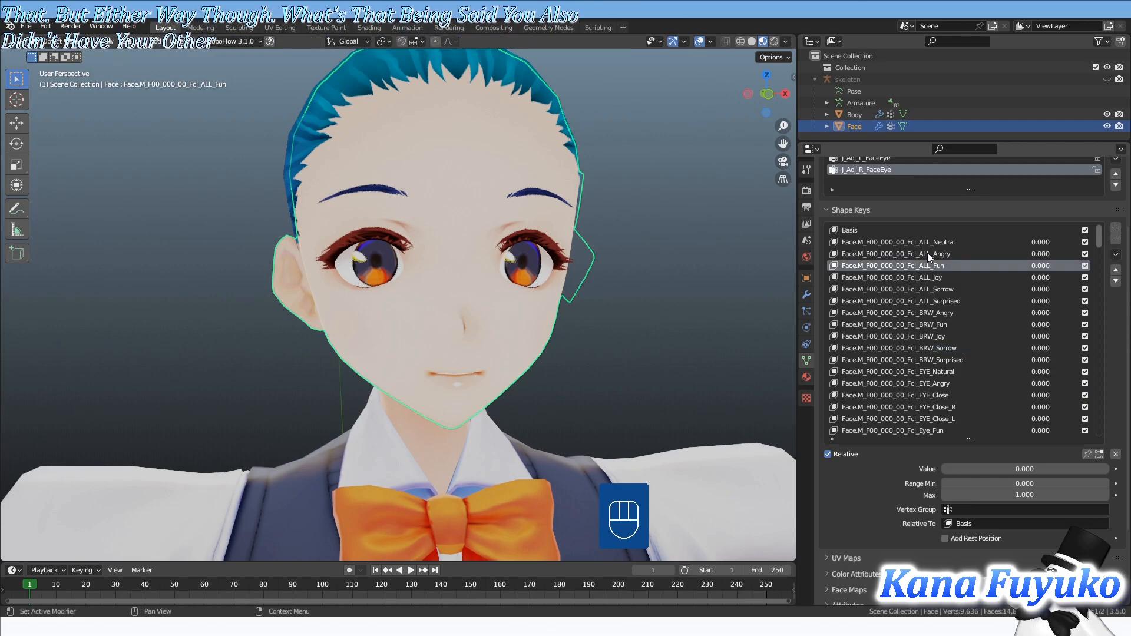
# - Look through the Face mesh's whole shape key list, from the ALL expression keys to the mouth and tongue keys and back
pyautogui.click(929, 243)
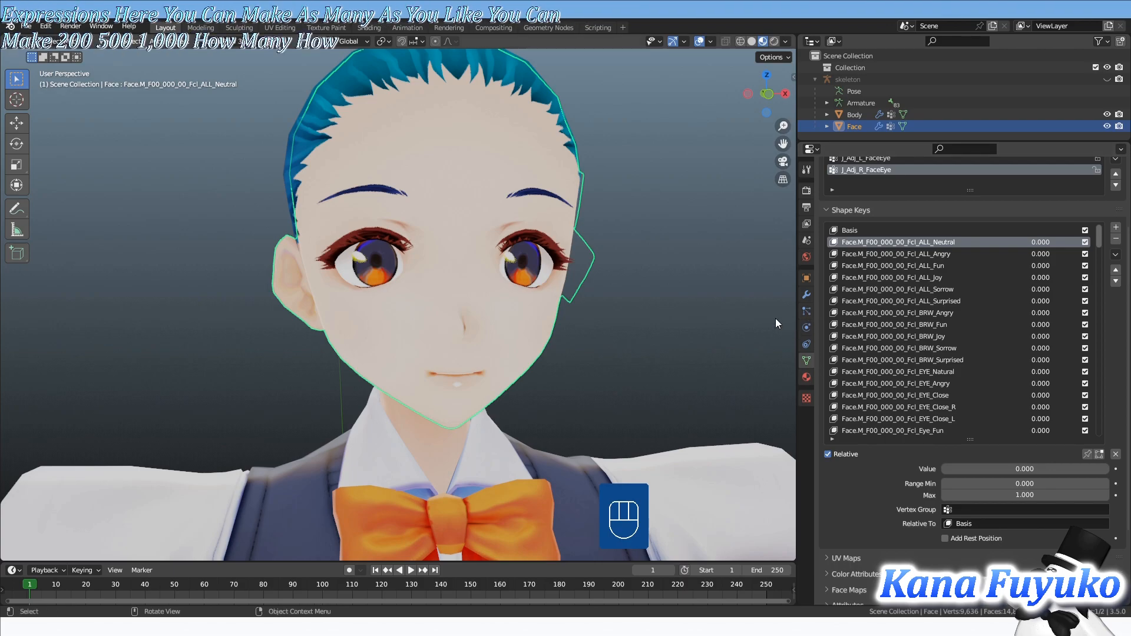
pyautogui.moveTo(651, 397); pyautogui.dragTo(587, 405, button='middle')
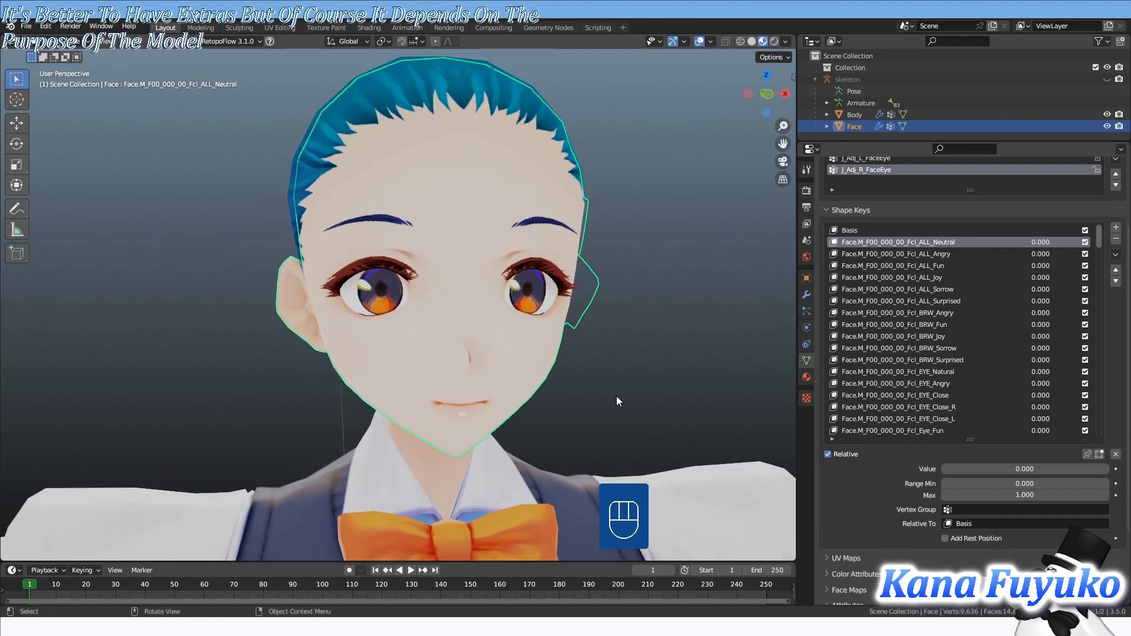
pyautogui.click(956, 301)
pyautogui.scroll(-5, 947, 332)
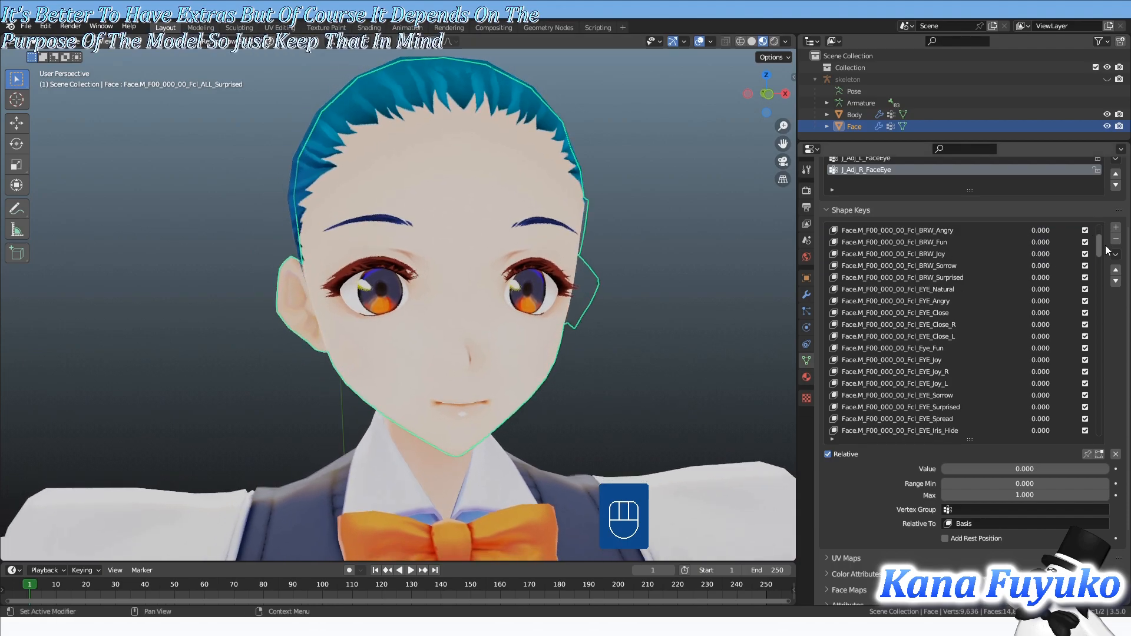
pyautogui.moveTo(1102, 245); pyautogui.dragTo(1076, 234)
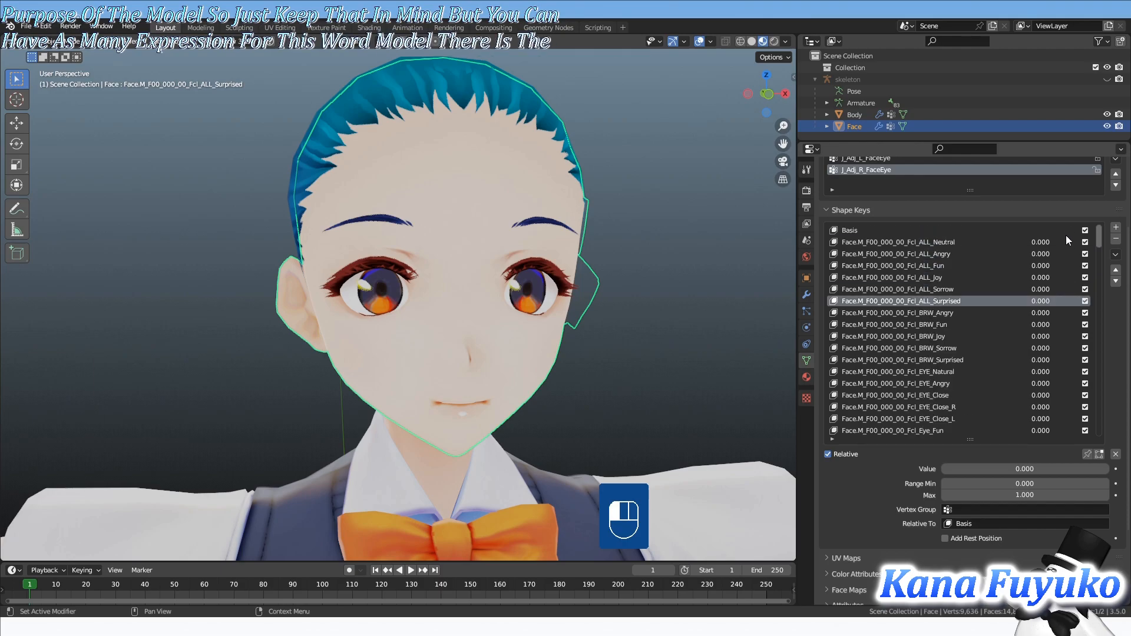
pyautogui.scroll(-10, 1026, 259)
pyautogui.scroll(5, 984, 285)
pyautogui.scroll(-3, 981, 292)
pyautogui.scroll(-12, 974, 306)
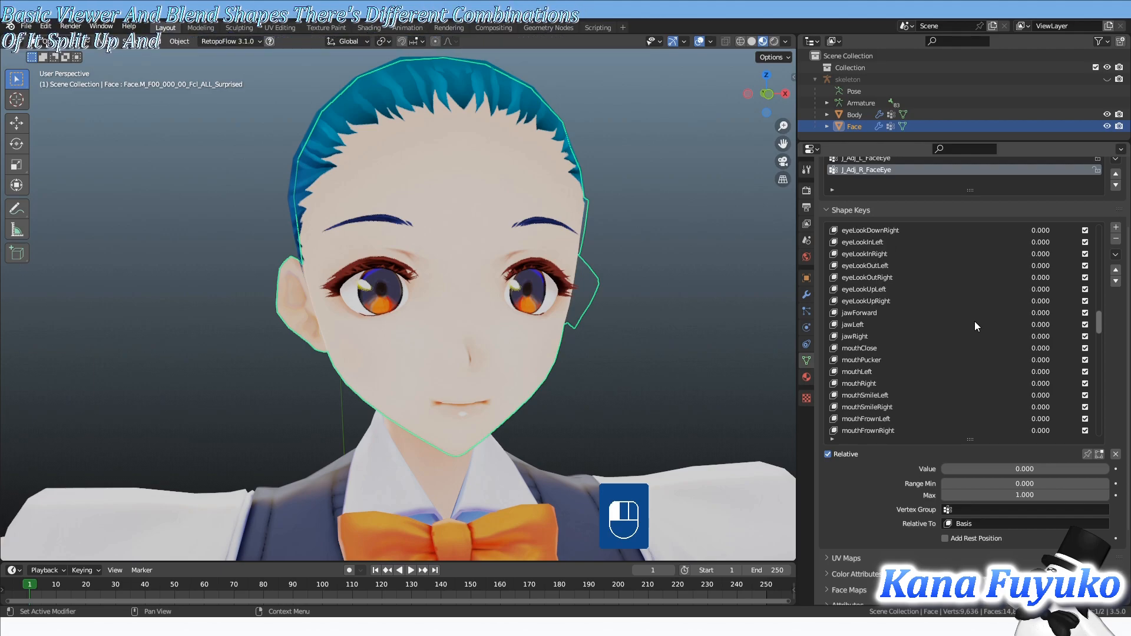
pyautogui.scroll(6, 967, 396)
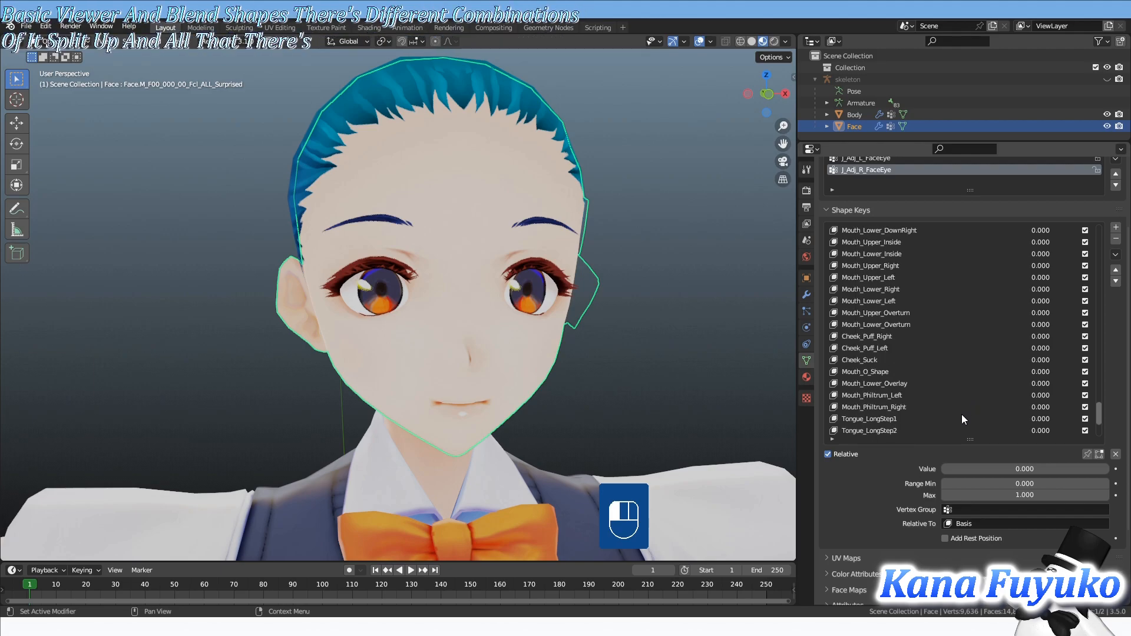
pyautogui.scroll(5, 966, 354)
pyautogui.scroll(8, 961, 350)
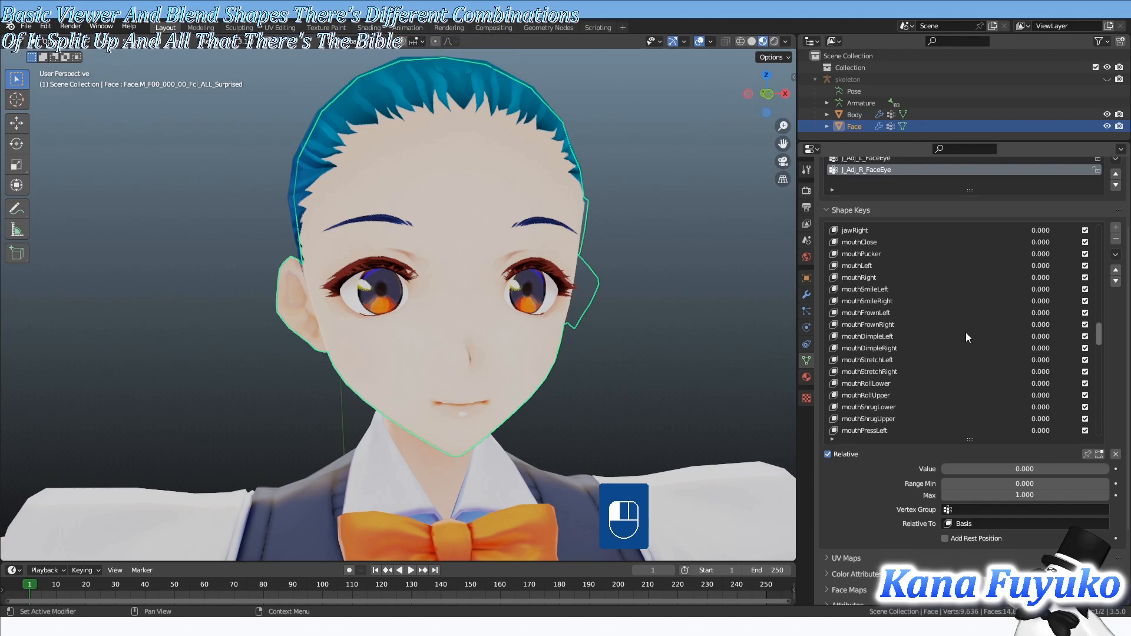
pyautogui.moveTo(1102, 342); pyautogui.dragTo(1091, 218)
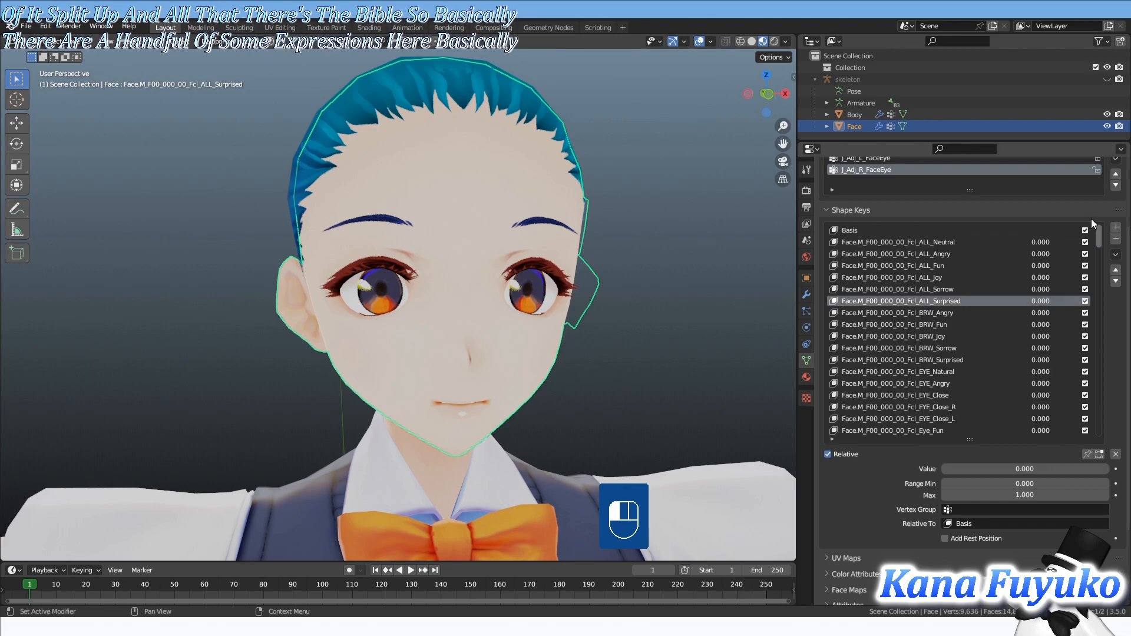
# - Preview the Face.M_F00_000_00_Fcl_ALL_Angry shape key at a value of 1.000 and return it to 0
pyautogui.click(958, 257)
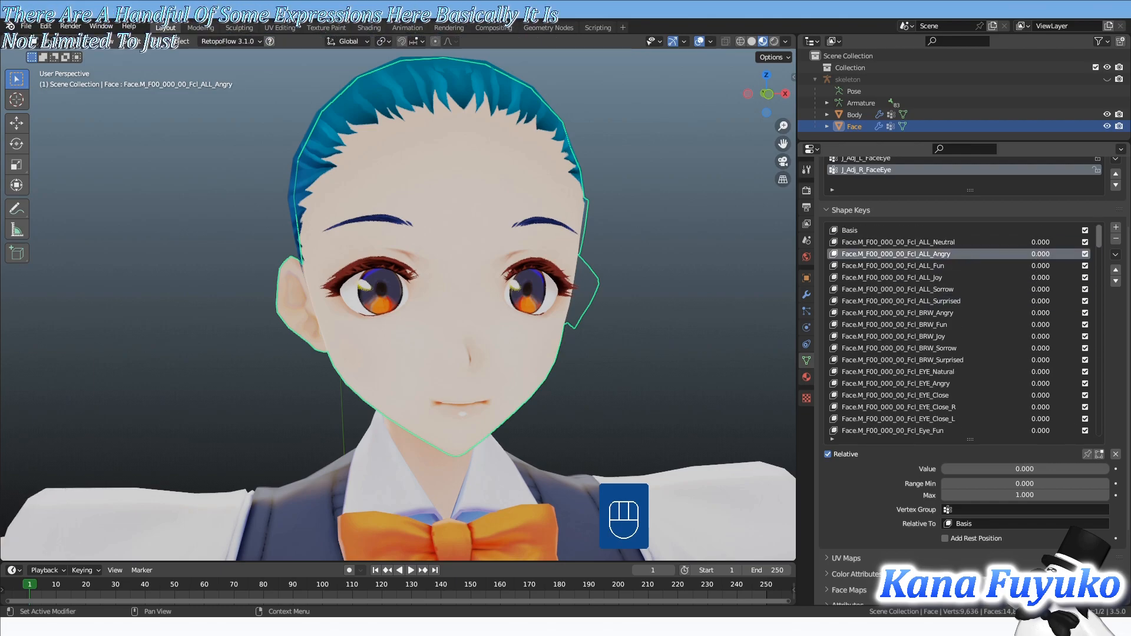
pyautogui.moveTo(1035, 253); pyautogui.dragTo(1078, 255)
pyautogui.scroll(2, 613, 324)
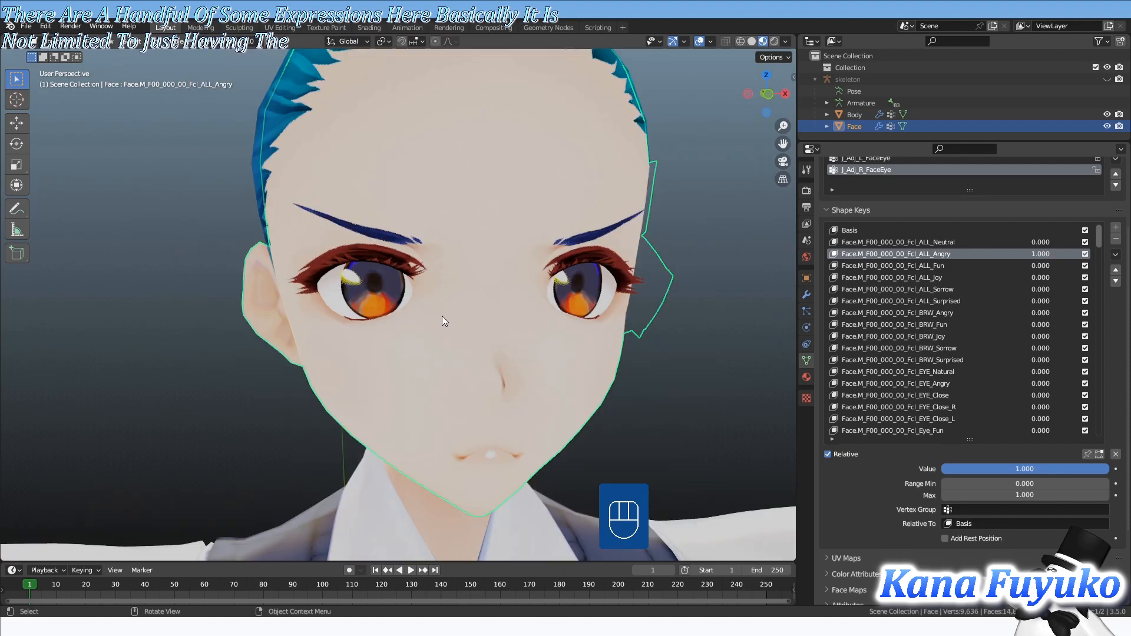
pyautogui.moveTo(1048, 256); pyautogui.dragTo(1003, 254)
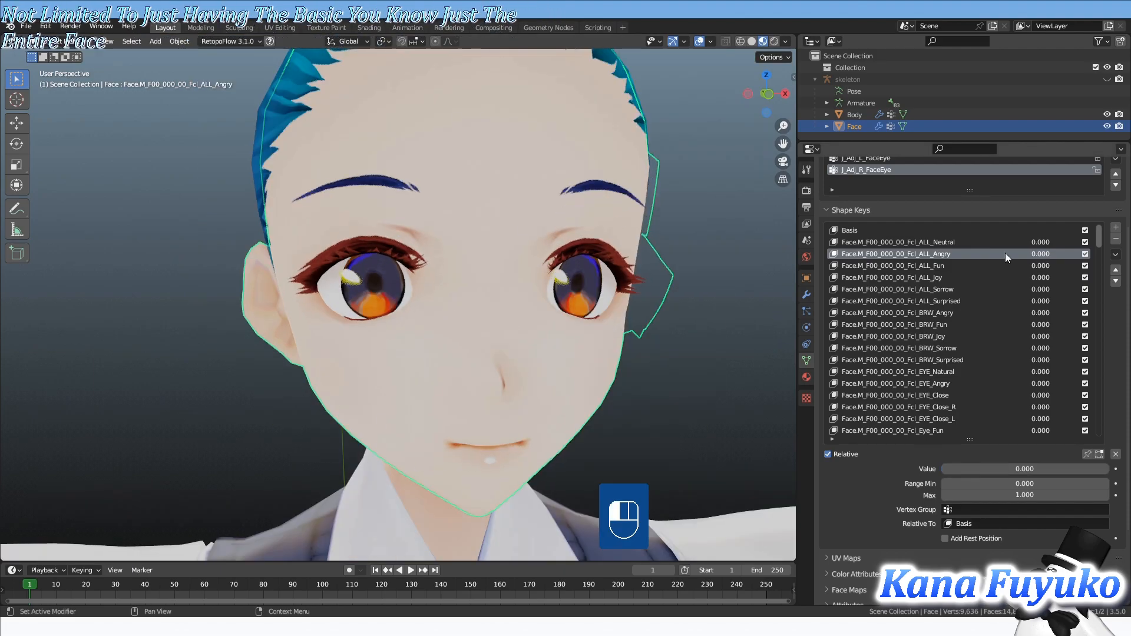
# - Examine the cheek, mouth and tongue shape keys near the end of the Face mesh's list
pyautogui.moveTo(1101, 234); pyautogui.dragTo(1022, 301)
pyautogui.moveTo(1099, 309); pyautogui.dragTo(1090, 436)
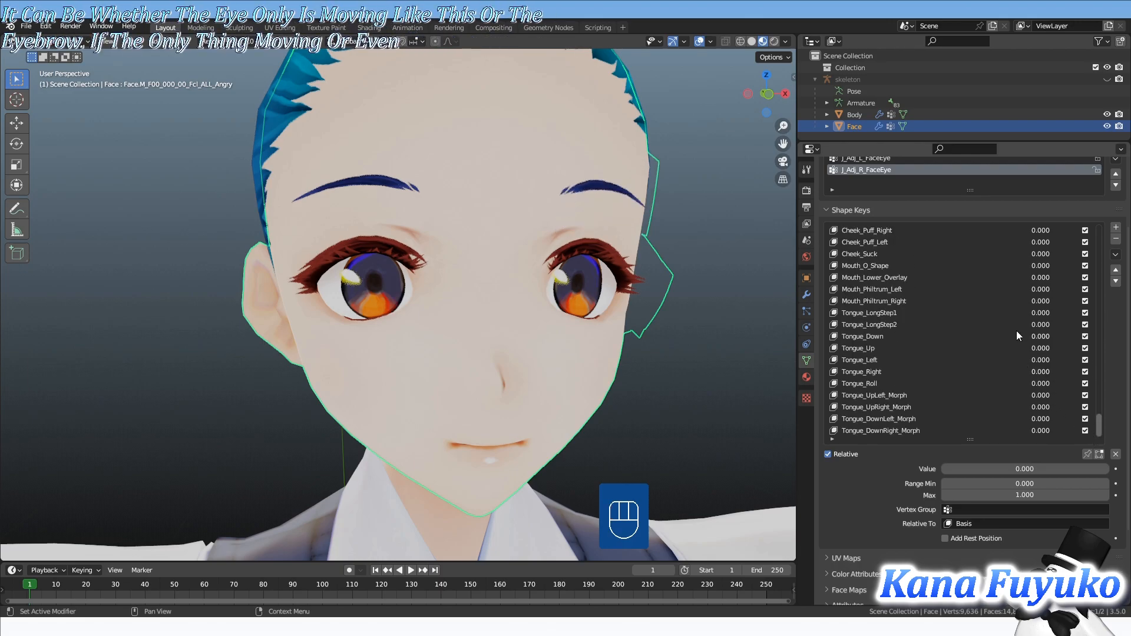
pyautogui.scroll(1, 1019, 312)
pyautogui.moveTo(1032, 281)
pyautogui.mouseDown()
pyautogui.moveTo(1084, 282)
pyautogui.moveTo(1031, 281)
pyautogui.mouseUp()
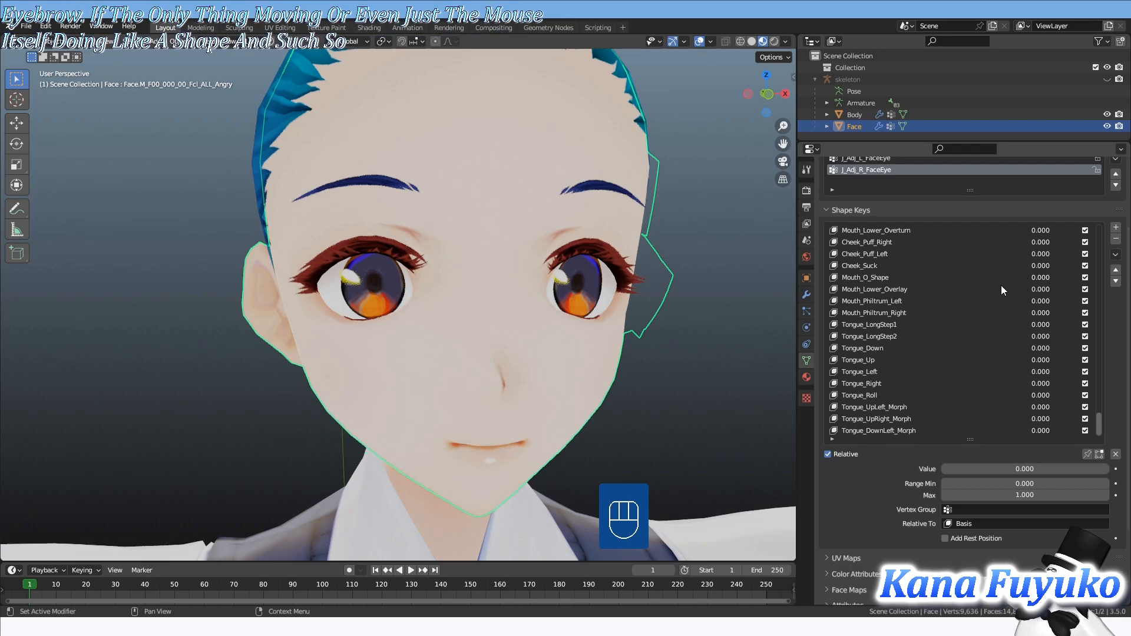
pyautogui.scroll(-4, 558, 318)
# - Select the character's Body mesh and examine the body from the chest down to the legs
pyautogui.moveTo(554, 331); pyautogui.dragTo(561, 306, button='middle')
pyautogui.moveTo(561, 354); pyautogui.dragTo(526, 422, button='middle')
pyautogui.scroll(-2, 371, 380)
pyautogui.click(433, 418)
pyautogui.keyDown('shift'); pyautogui.moveTo(526, 422); pyautogui.dragTo(468, 384, button='middle'); pyautogui.keyUp('shift')
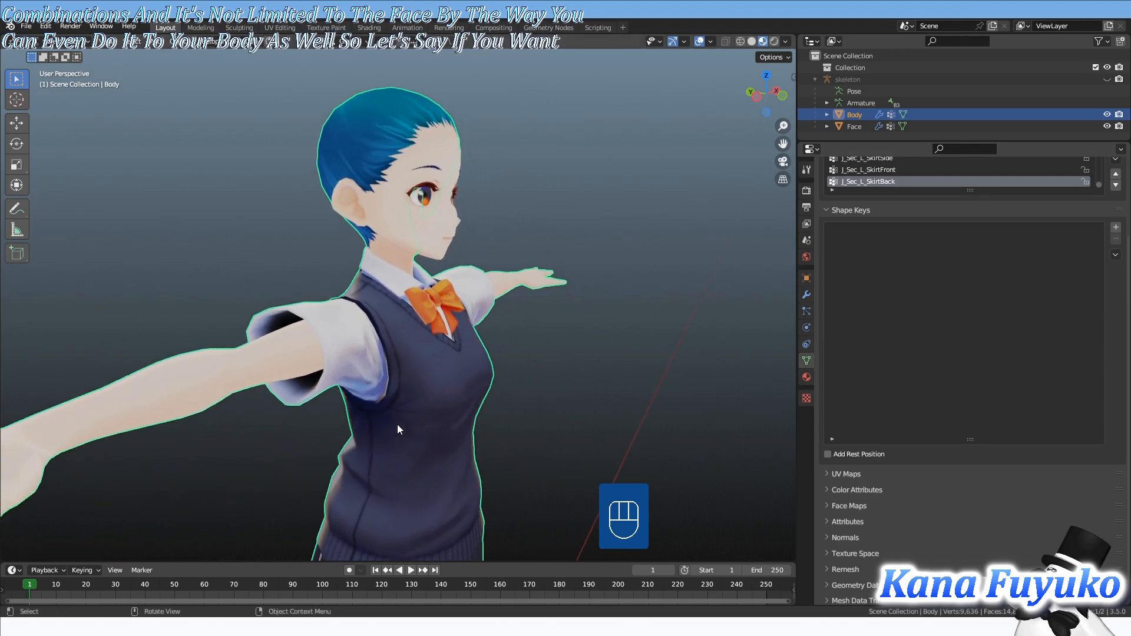
pyautogui.scroll(-3, 396, 439)
pyautogui.keyDown('shift'); pyautogui.moveTo(401, 514); pyautogui.dragTo(446, 296, button='middle'); pyautogui.keyUp('shift')
pyautogui.scroll(2, 446, 297)
pyautogui.moveTo(448, 297)
pyautogui.mouseDown(button='middle')
pyautogui.moveTo(422, 301)
pyautogui.moveTo(460, 298)
pyautogui.mouseUp(button='middle')
pyautogui.scroll(4, 471, 330)
pyautogui.scroll(-3, 511, 328)
pyautogui.keyDown('shift'); pyautogui.moveTo(537, 222); pyautogui.dragTo(509, 532, button='middle'); pyautogui.keyUp('shift')
pyautogui.moveTo(535, 471); pyautogui.dragTo(528, 483, button='middle')
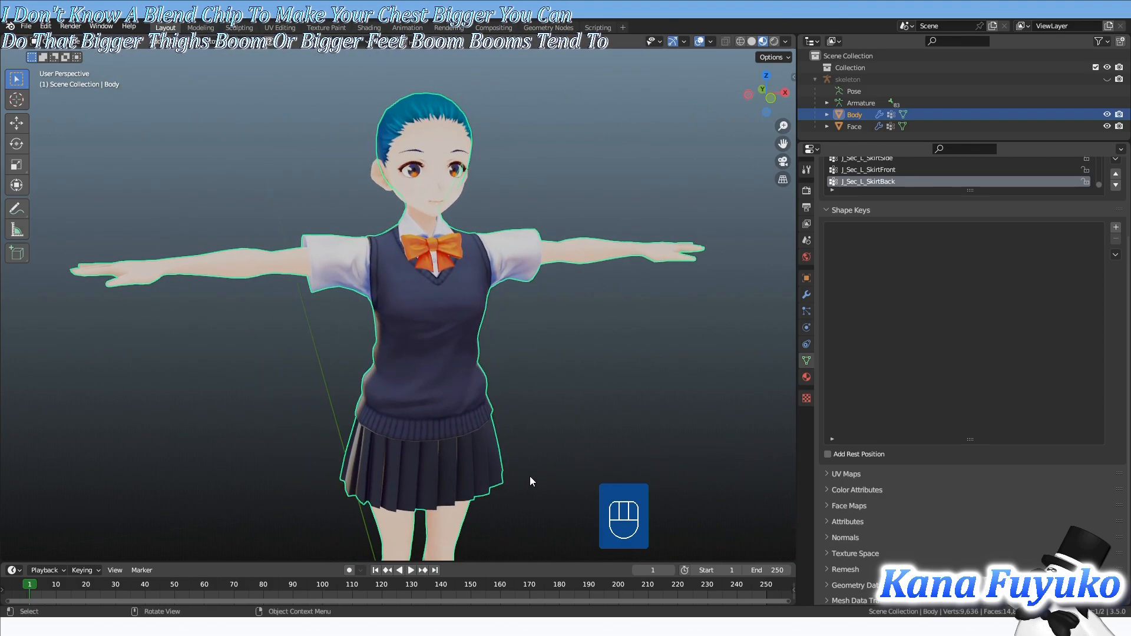
# - Deselect the Body mesh and examine the character from the full figure up to a close view of the face
pyautogui.click(545, 414)
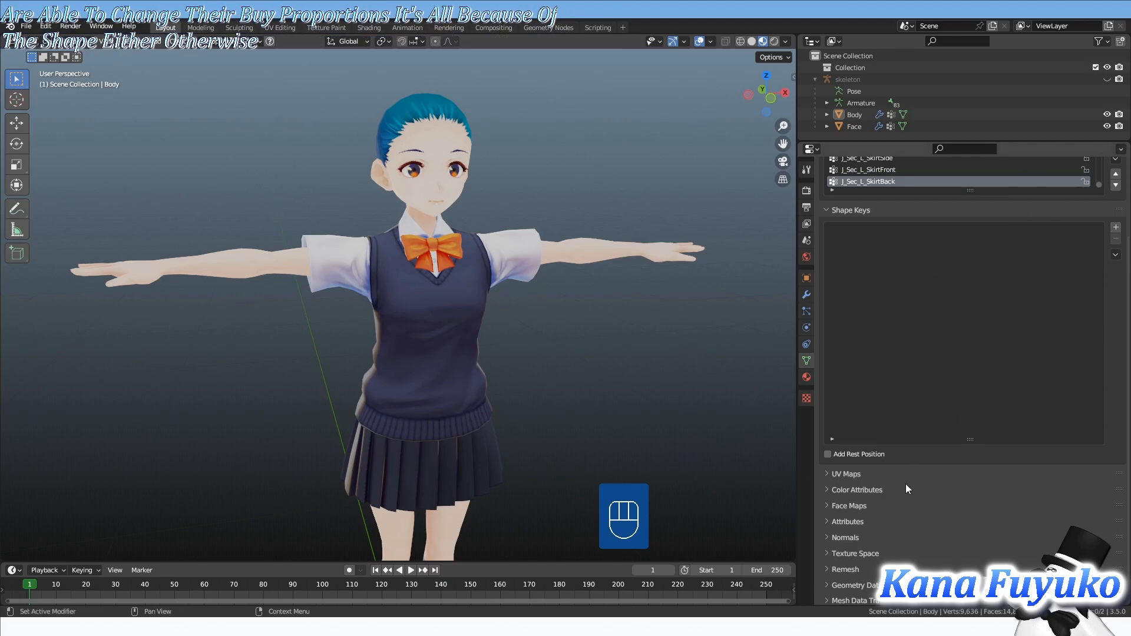
pyautogui.scroll(1, 447, 297)
pyautogui.keyDown('shift'); pyautogui.moveTo(493, 284); pyautogui.dragTo(478, 436, button='middle'); pyautogui.keyUp('shift')
pyautogui.scroll(2, 479, 436)
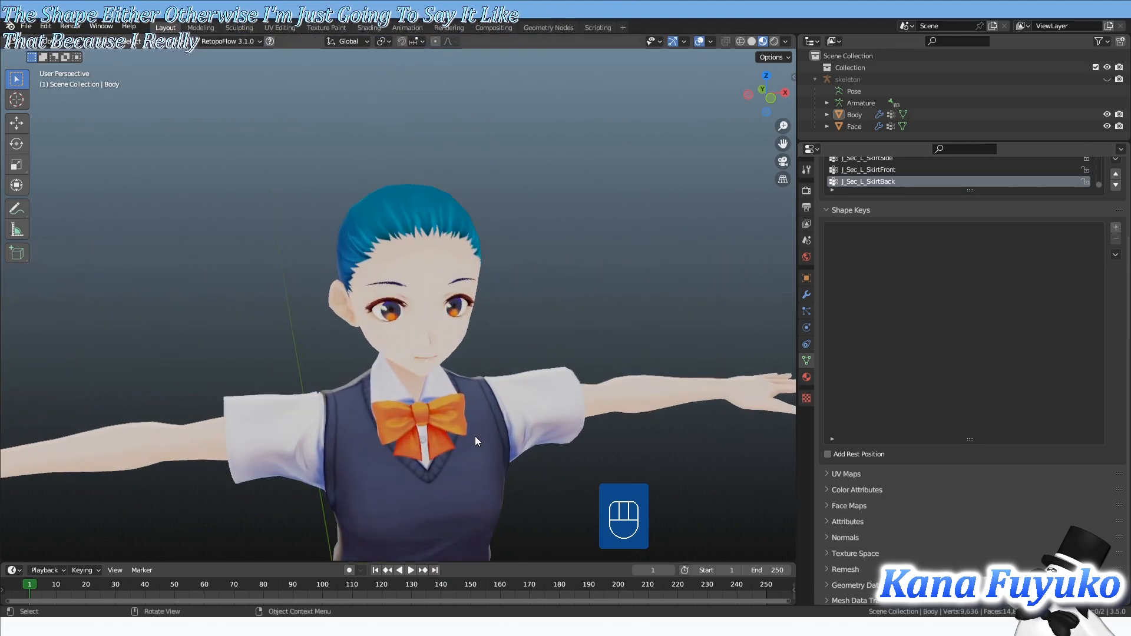
pyautogui.moveTo(496, 398); pyautogui.dragTo(505, 377, button='middle')
pyautogui.scroll(-5, 493, 401)
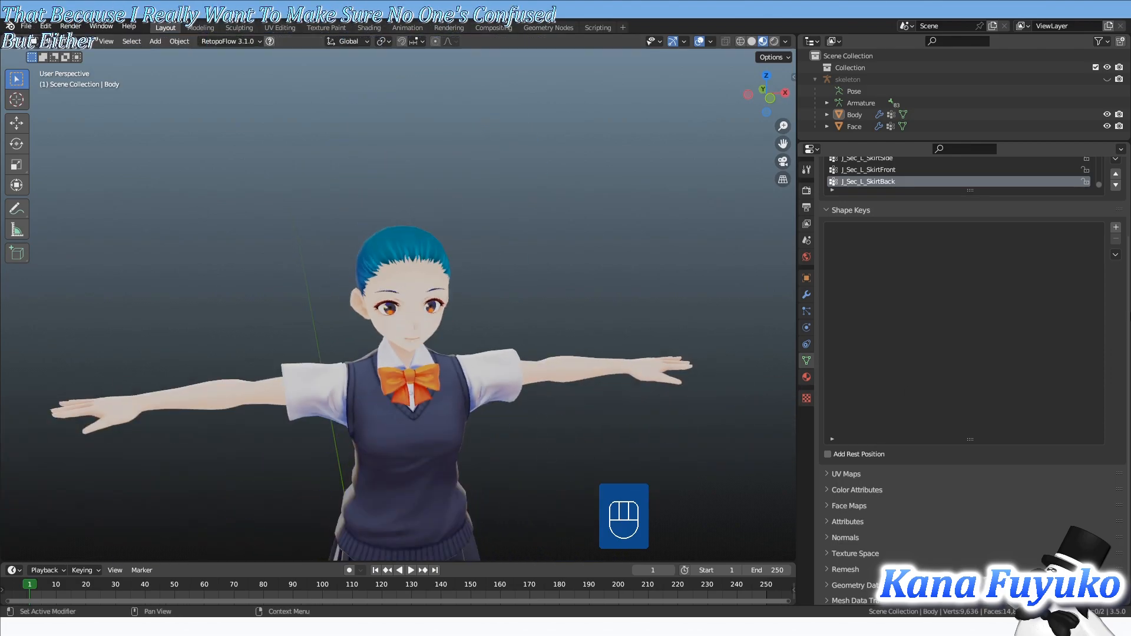
pyautogui.scroll(-2, 500, 232)
pyautogui.keyDown('shift'); pyautogui.moveTo(500, 231); pyautogui.dragTo(475, 344, button='middle'); pyautogui.keyUp('shift')
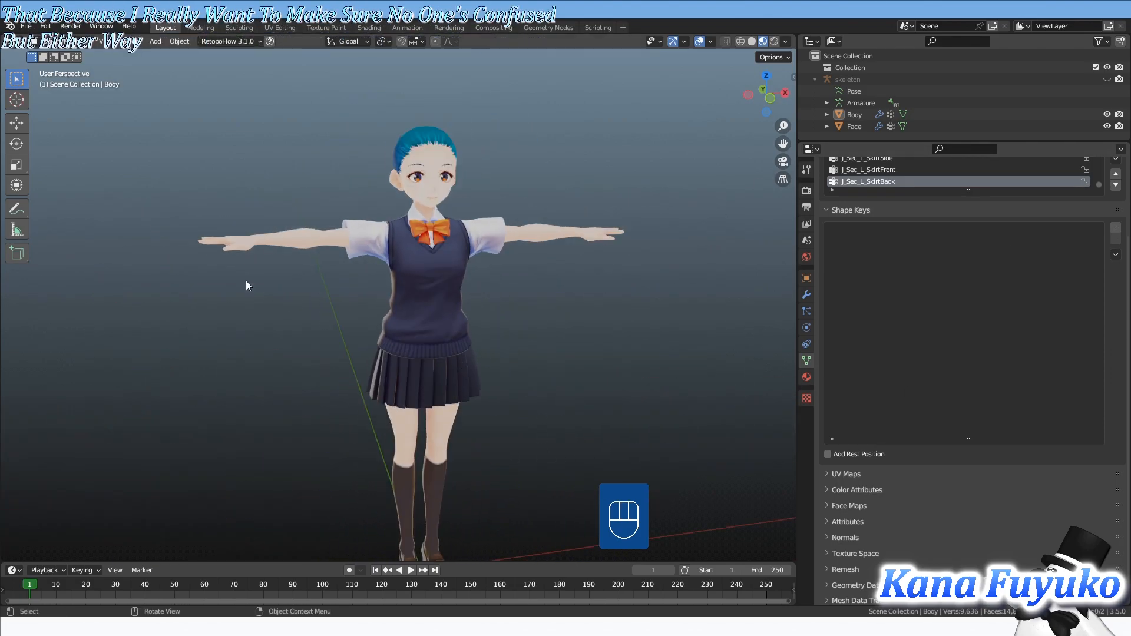
pyautogui.moveTo(449, 305); pyautogui.dragTo(434, 336, button='middle')
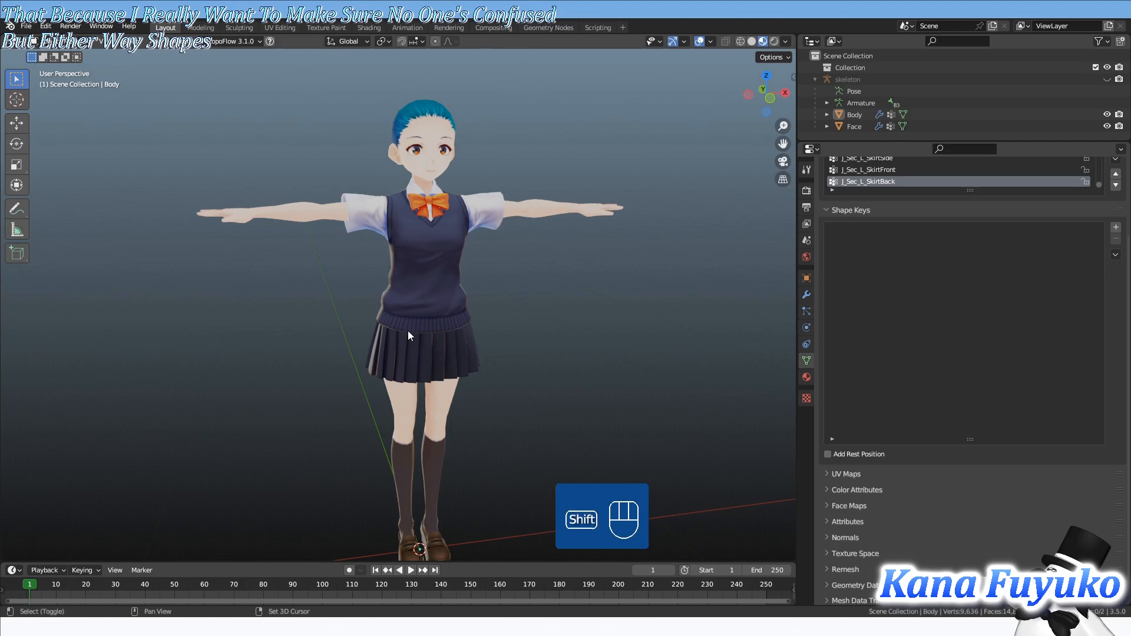
pyautogui.scroll(8, 408, 329)
pyautogui.moveTo(378, 369); pyautogui.dragTo(432, 371, button='middle')
pyautogui.scroll(1, 374, 335)
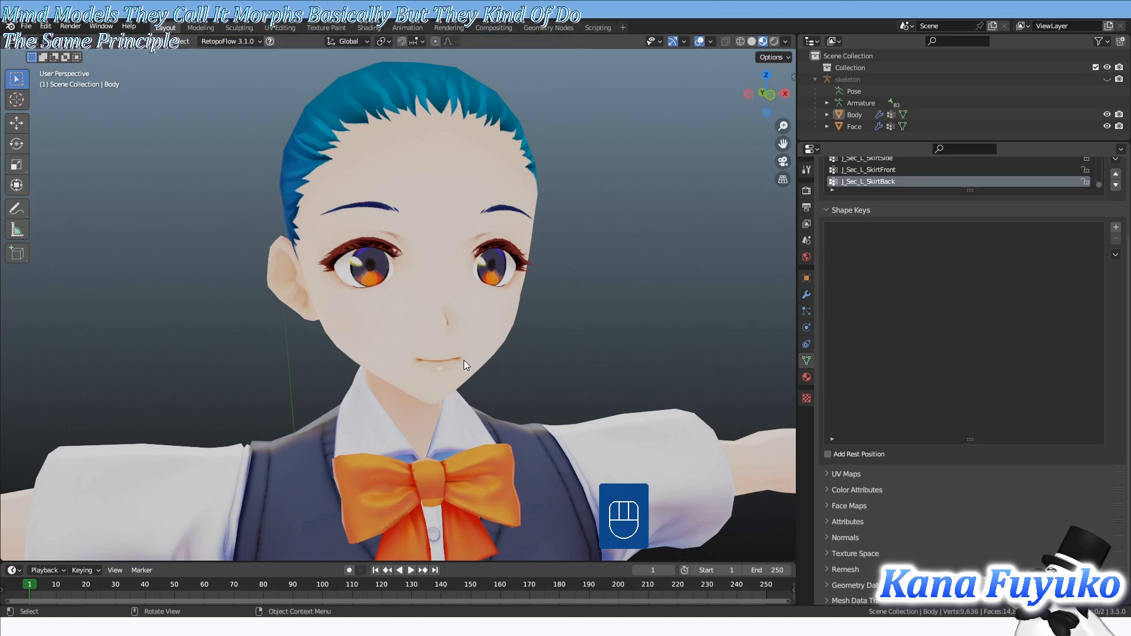
# - Reselect the Face mesh and make Face.M_F00_000_00_Fcl_ALL_Angry its active shape key
pyautogui.click(482, 313)
pyautogui.moveTo(603, 333)
pyautogui.keyDown('ctrl'); pyautogui.mouseDown(button='middle')
pyautogui.moveTo(603, 291)
pyautogui.moveTo(600, 322)
pyautogui.mouseUp(button='middle'); pyautogui.keyUp('ctrl')
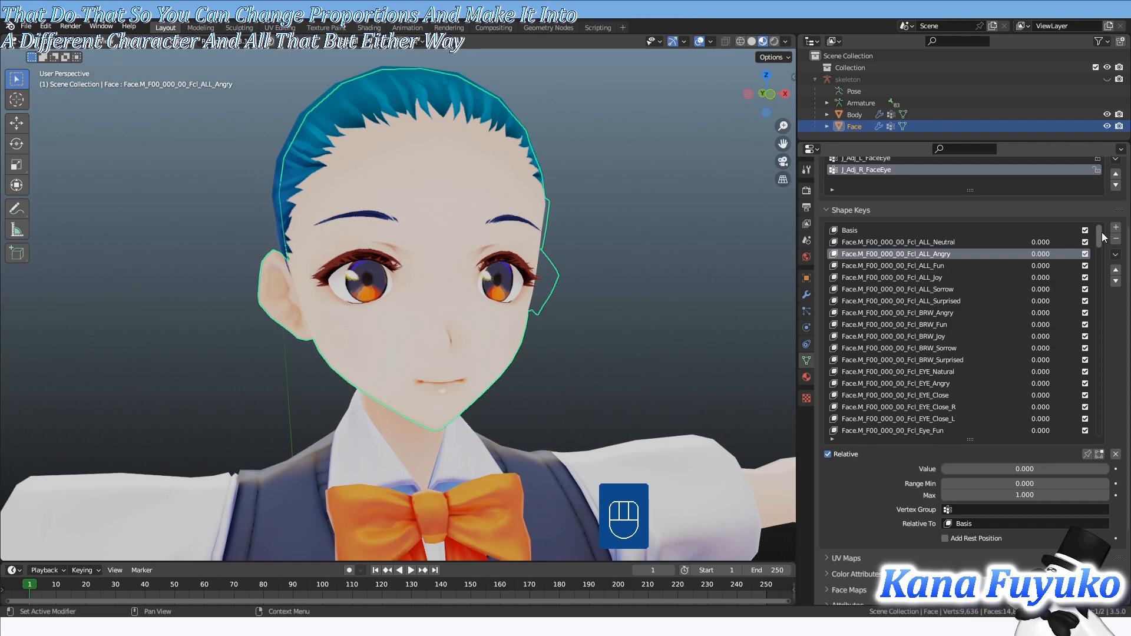
pyautogui.click(932, 232)
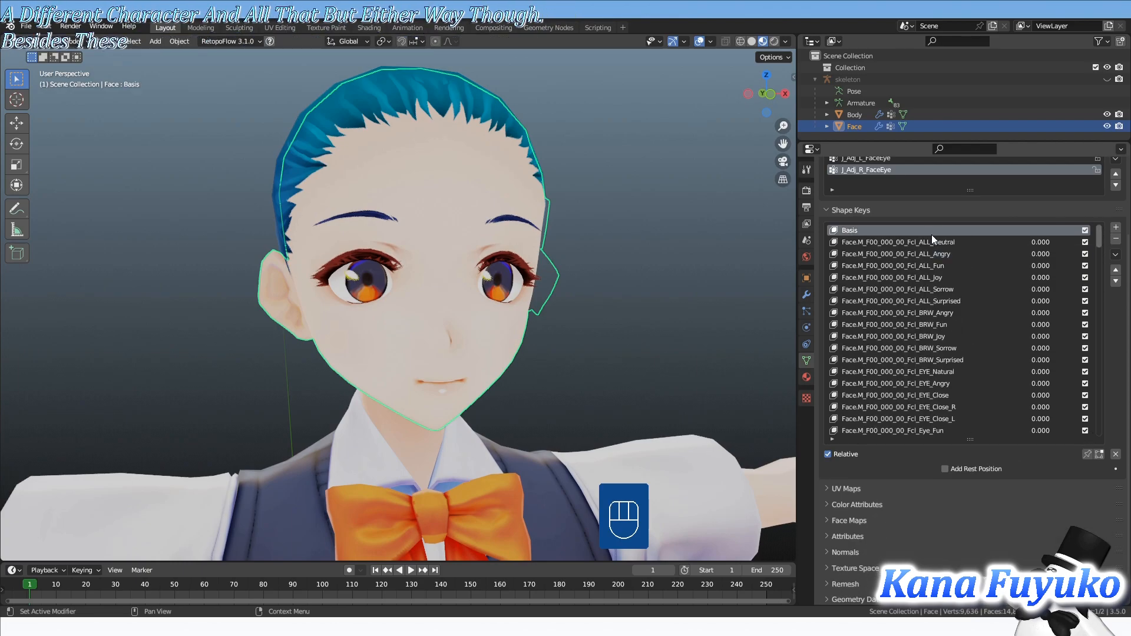
pyautogui.click(952, 336)
pyautogui.click(927, 254)
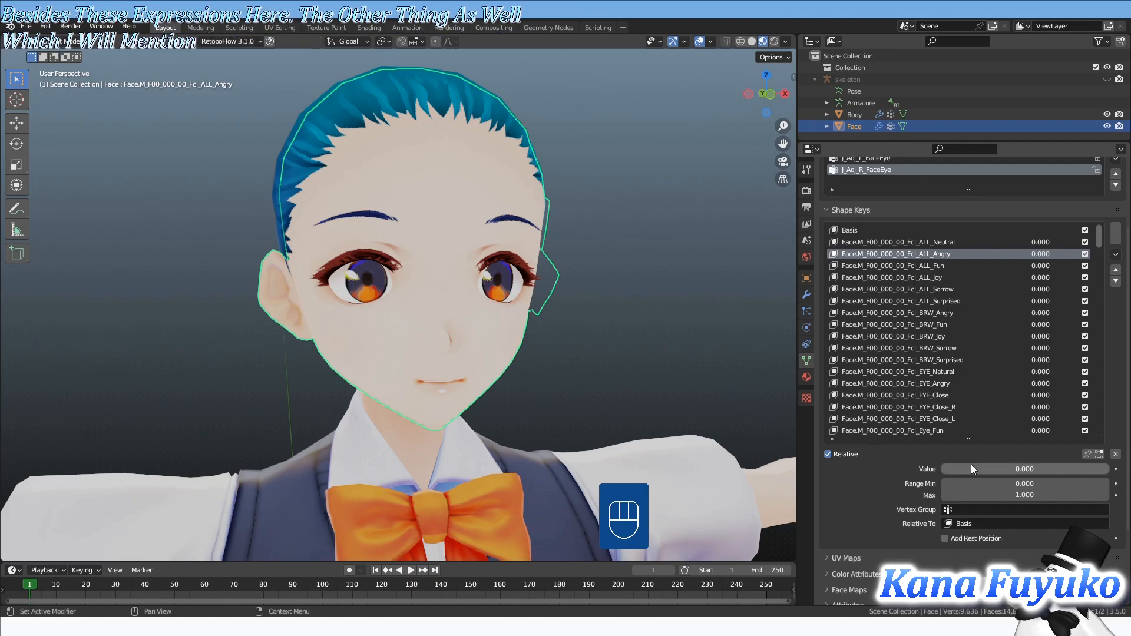
# - Try the ALL_Angry shape key's value slider and set its minimum range to -1
pyautogui.moveTo(970, 470); pyautogui.dragTo(943, 469)
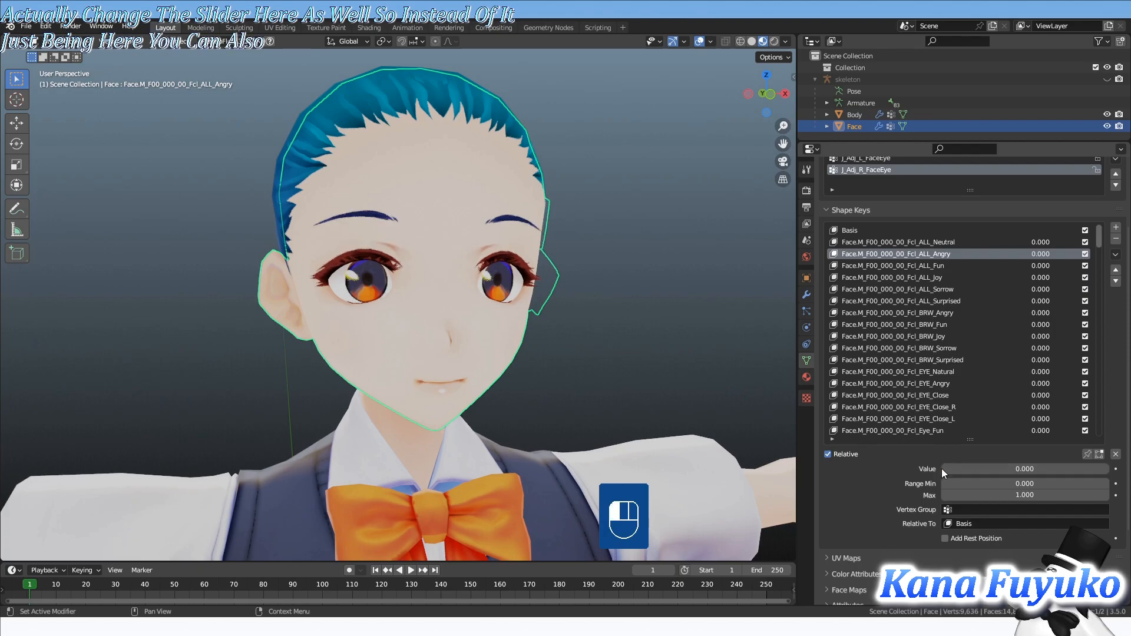
pyautogui.click(1013, 485)
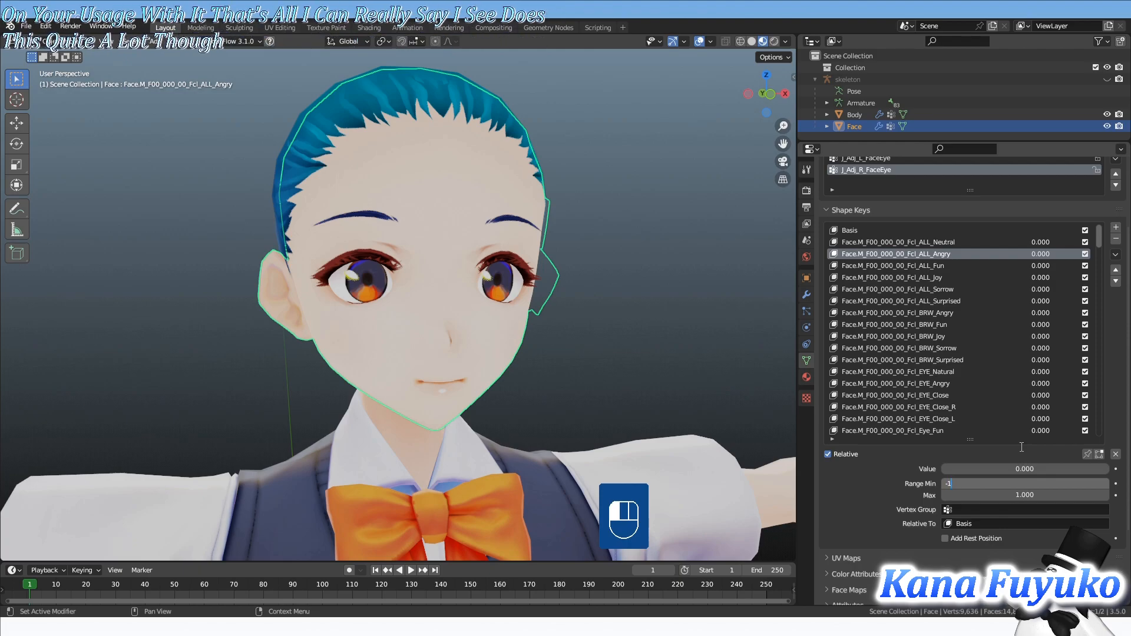
pyautogui.press('Return')
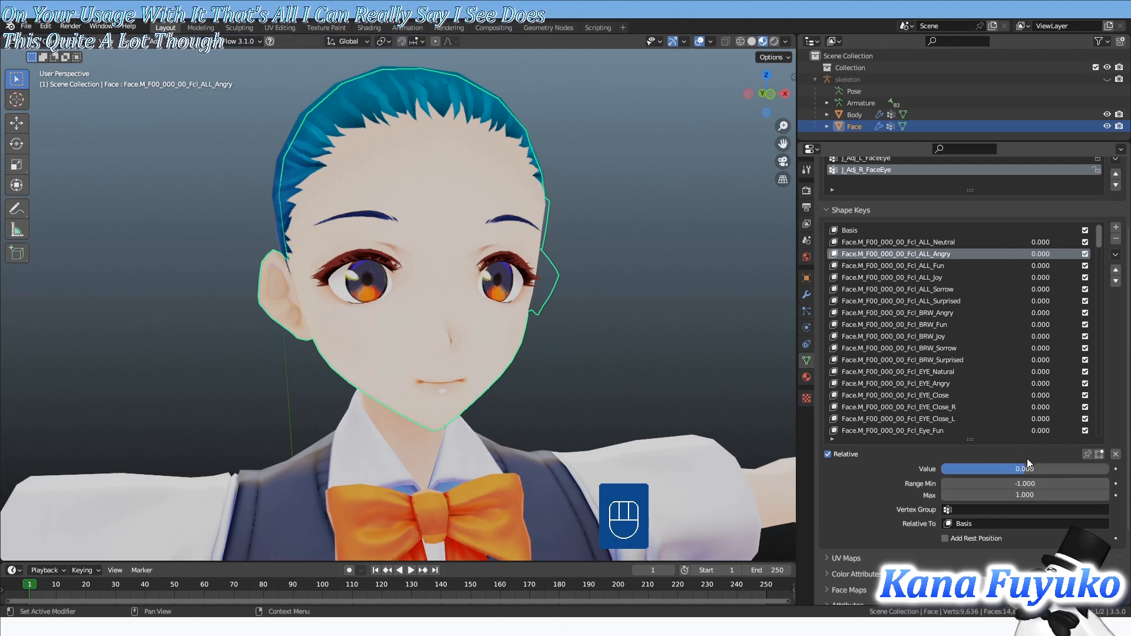
# - Try the ALL_Angry value slider over the extended range and reset the value to 0
pyautogui.moveTo(1025, 469)
pyautogui.mouseDown()
pyautogui.moveTo(948, 469)
pyautogui.moveTo(1089, 469)
pyautogui.moveTo(948, 469)
pyautogui.moveTo(1082, 469)
pyautogui.moveTo(967, 469)
pyautogui.moveTo(1025, 469)
pyautogui.mouseUp()
pyautogui.click(1022, 470)
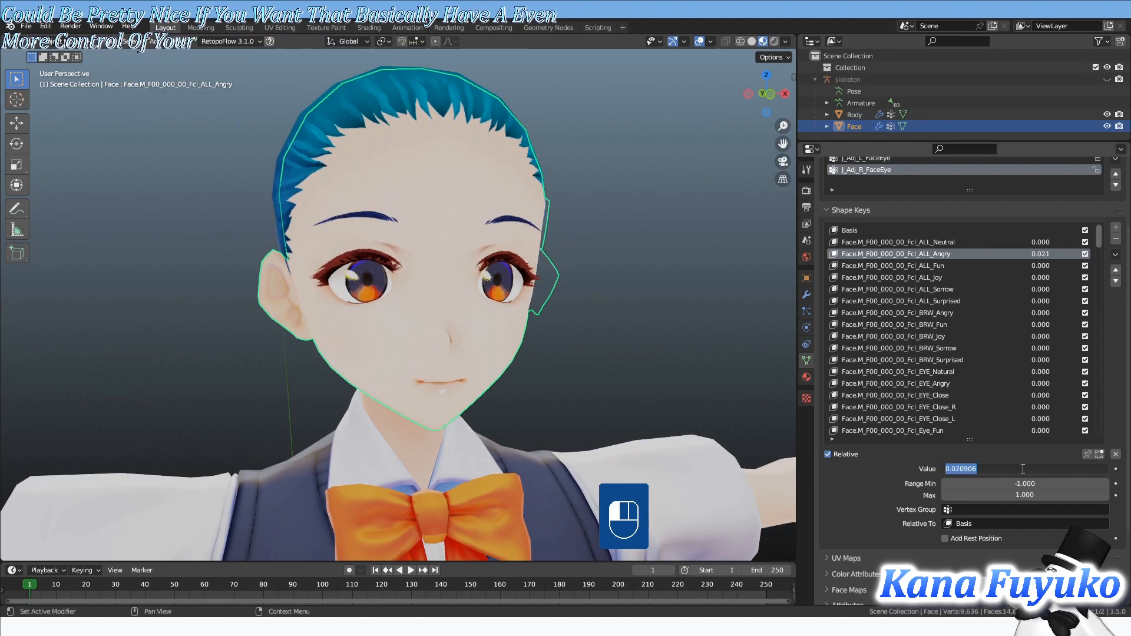
pyautogui.write('0')
pyautogui.press('Return')
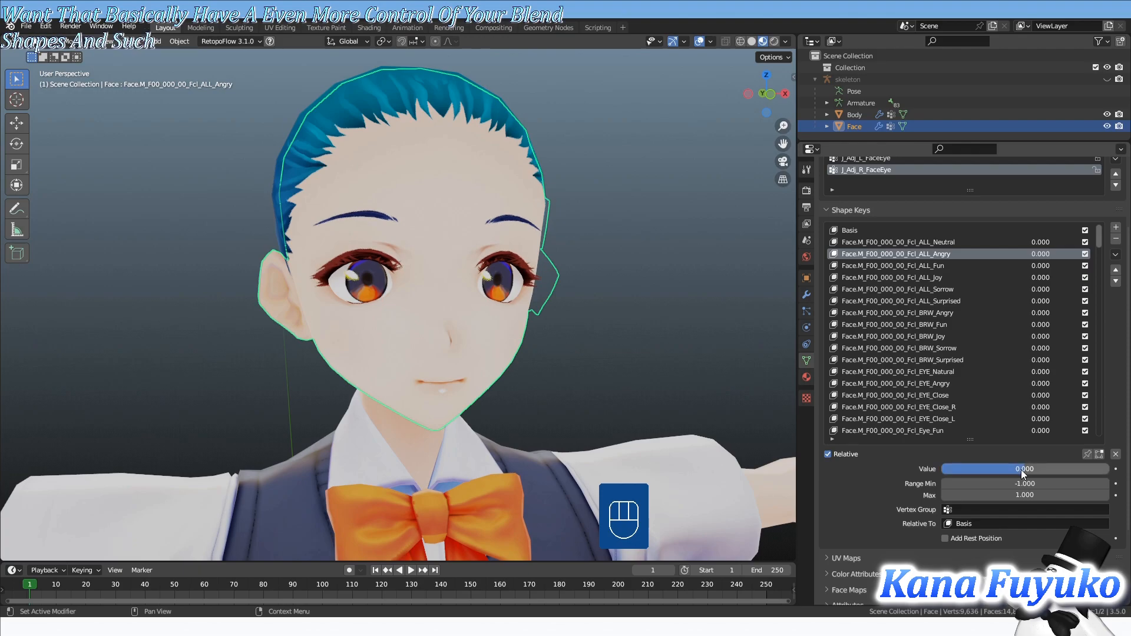
# - Set the ALL_Angry shape key's minimum range back to 0
pyautogui.click(1023, 484)
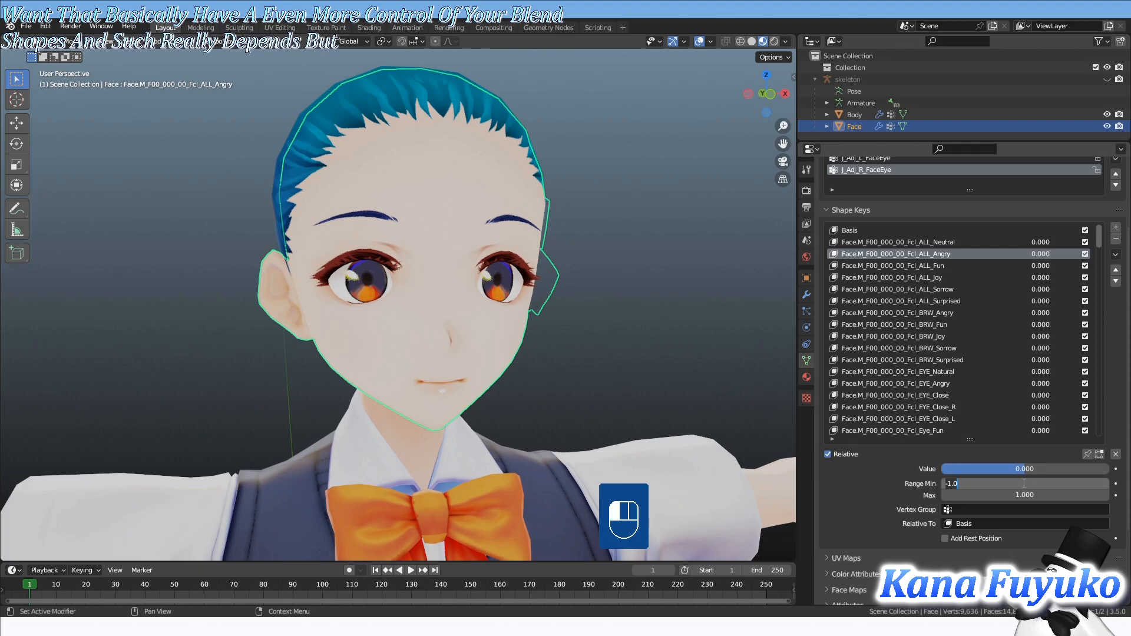
pyautogui.write('0')
pyautogui.press('Return')
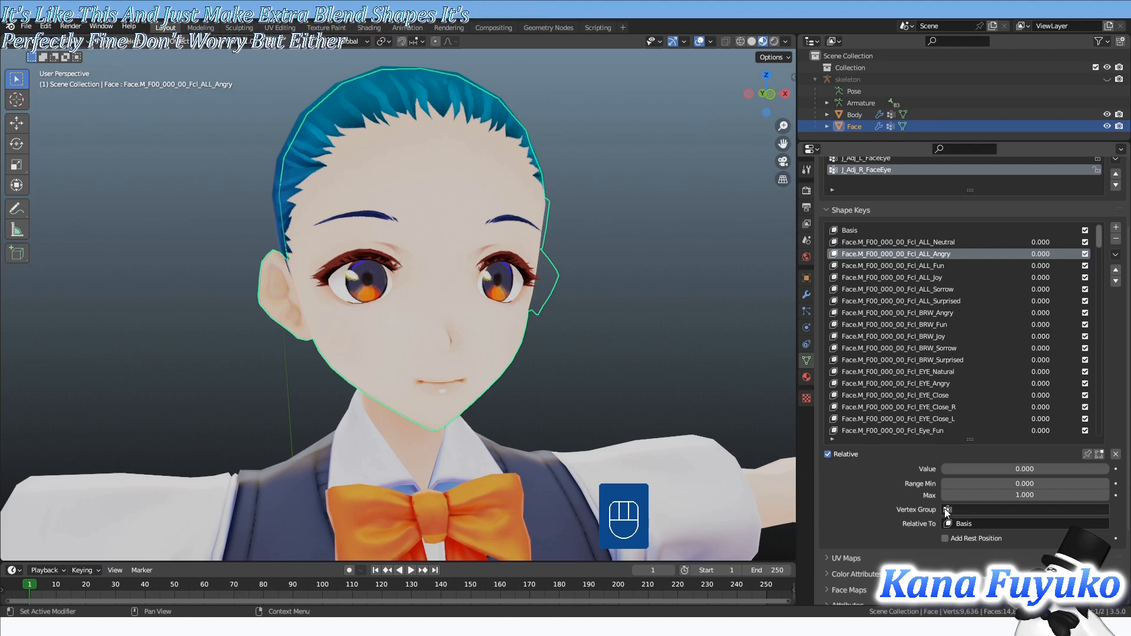
# - Look at the vertex groups available for masking the ALL_Angry shape key without assigning one, and check the mesh's Vertex Groups list
pyautogui.click(960, 511)
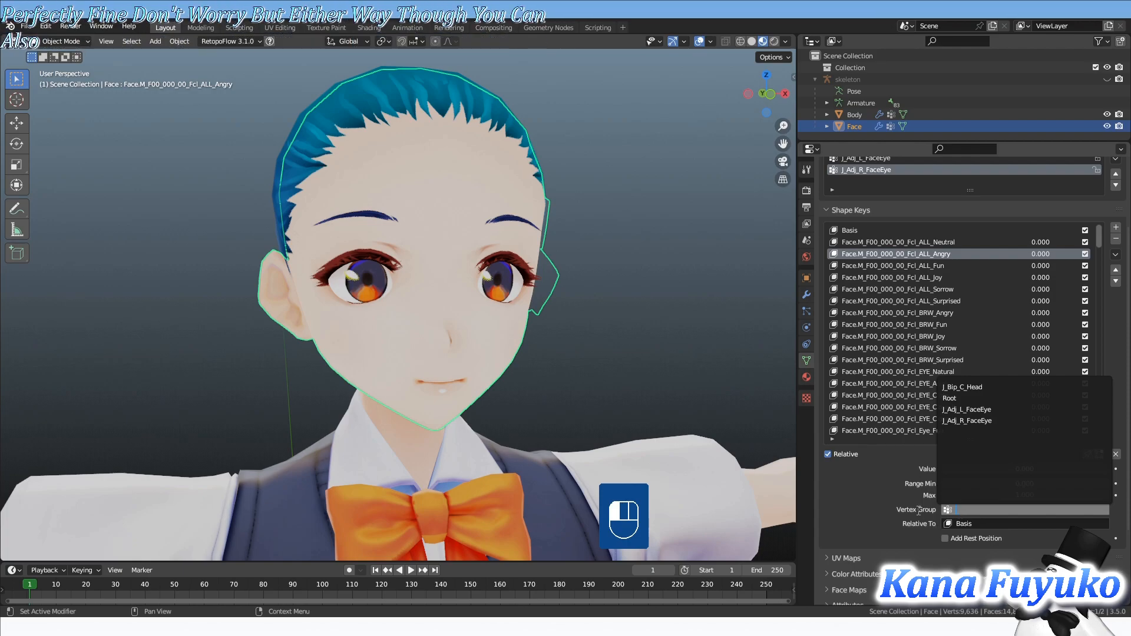
pyautogui.press('Escape')
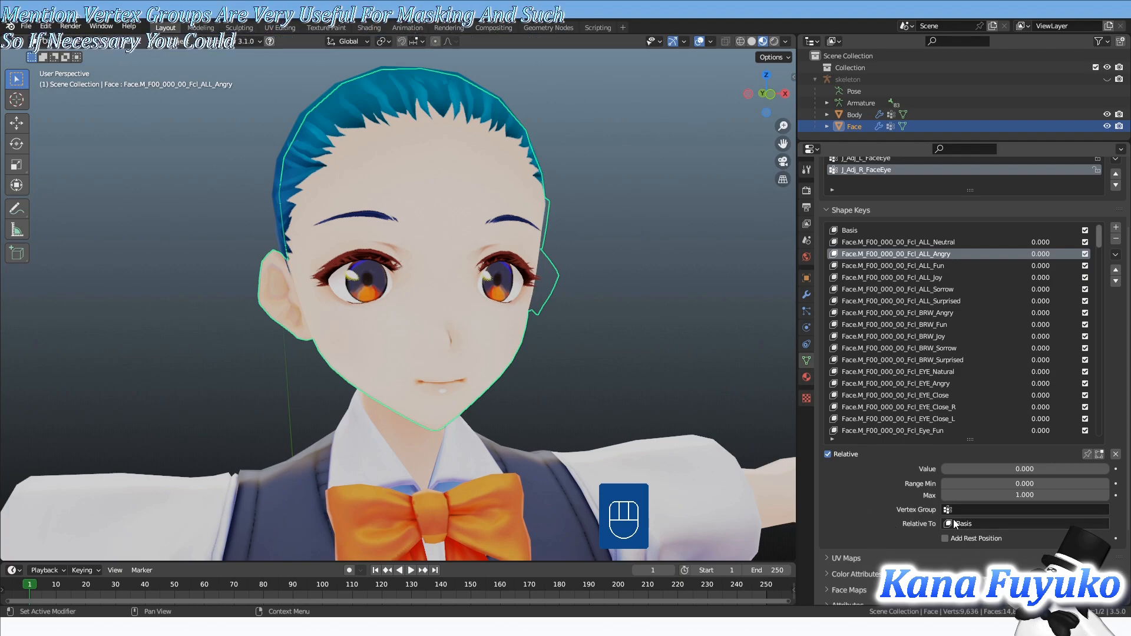
pyautogui.scroll(3, 910, 511)
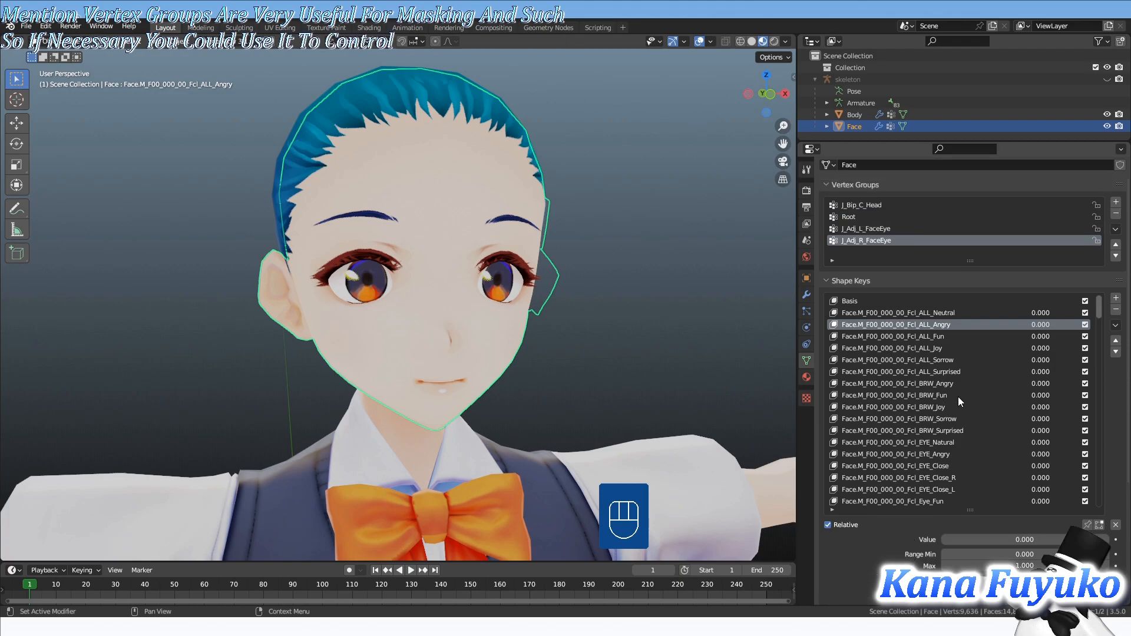
pyautogui.scroll(-2, 1119, 386)
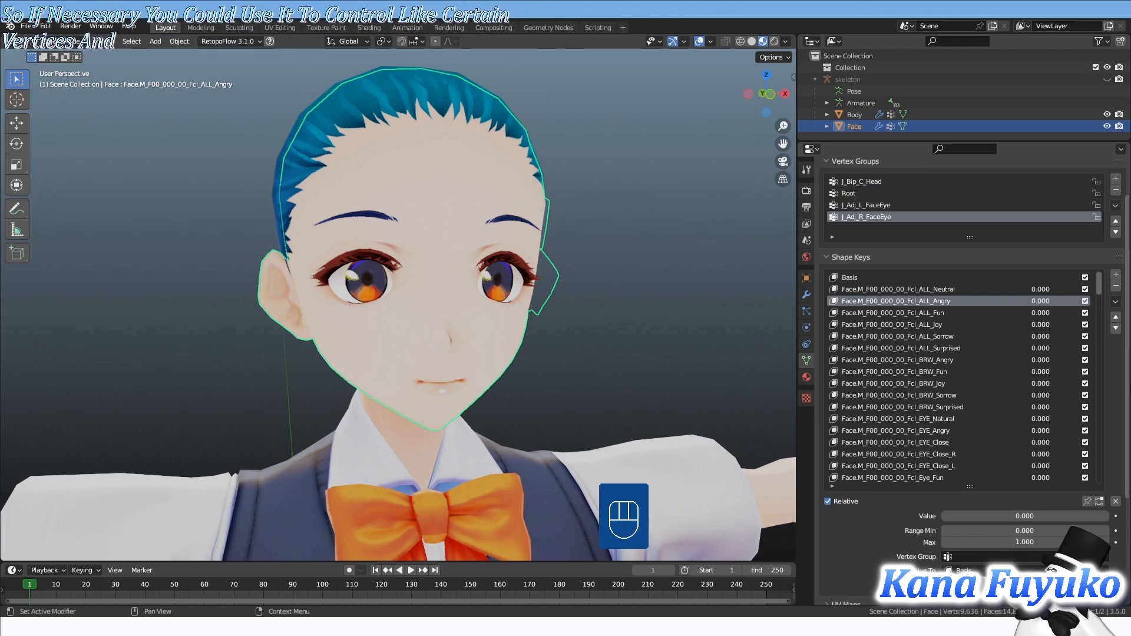
# - Add a new shape key to the face mesh and delete it again
pyautogui.scroll(1, 1120, 384)
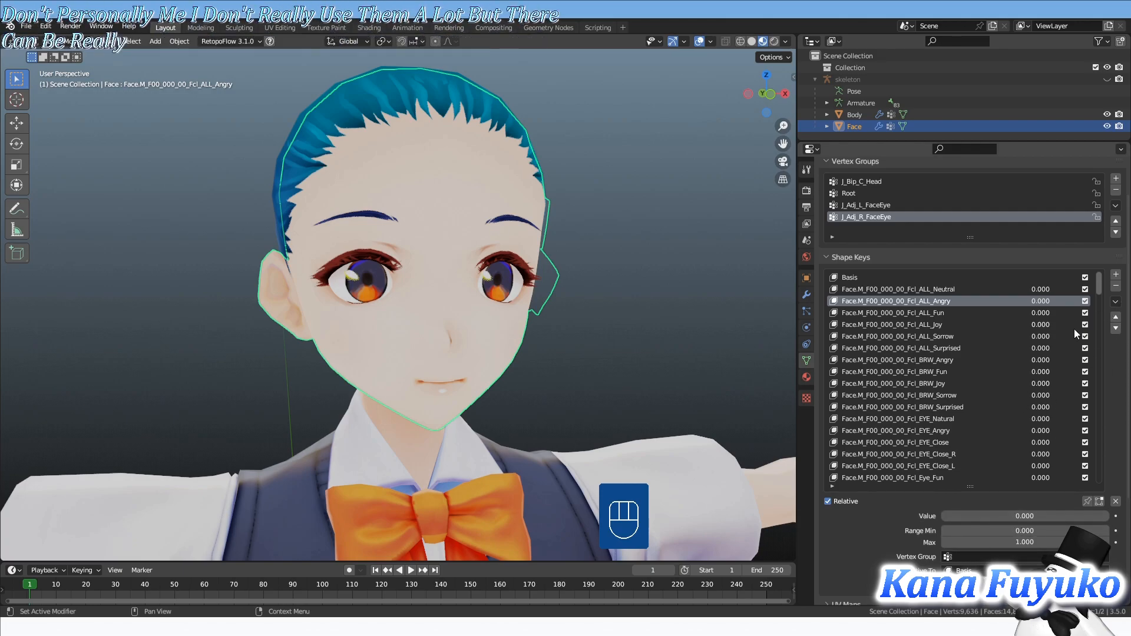
pyautogui.scroll(1, 1129, 380)
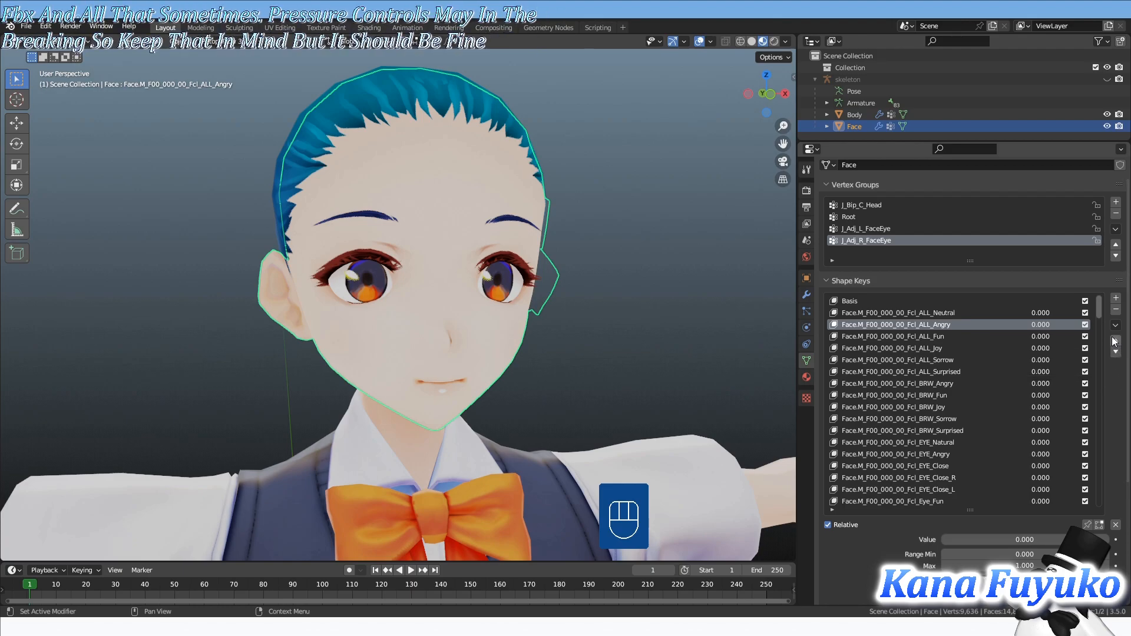
pyautogui.click(1117, 302)
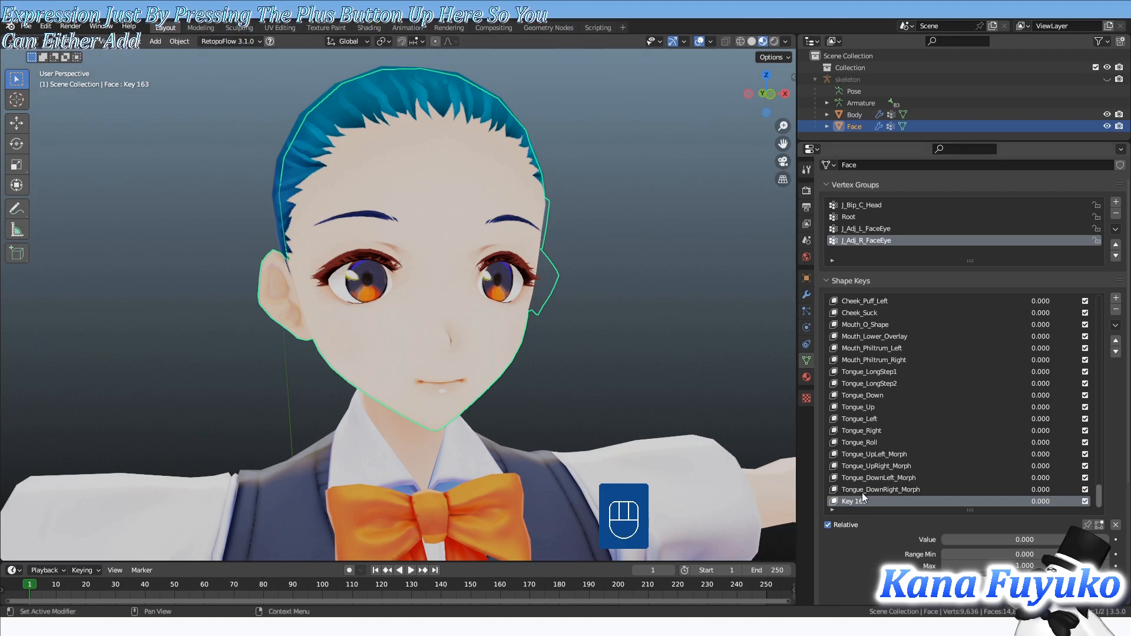
pyautogui.click(1116, 309)
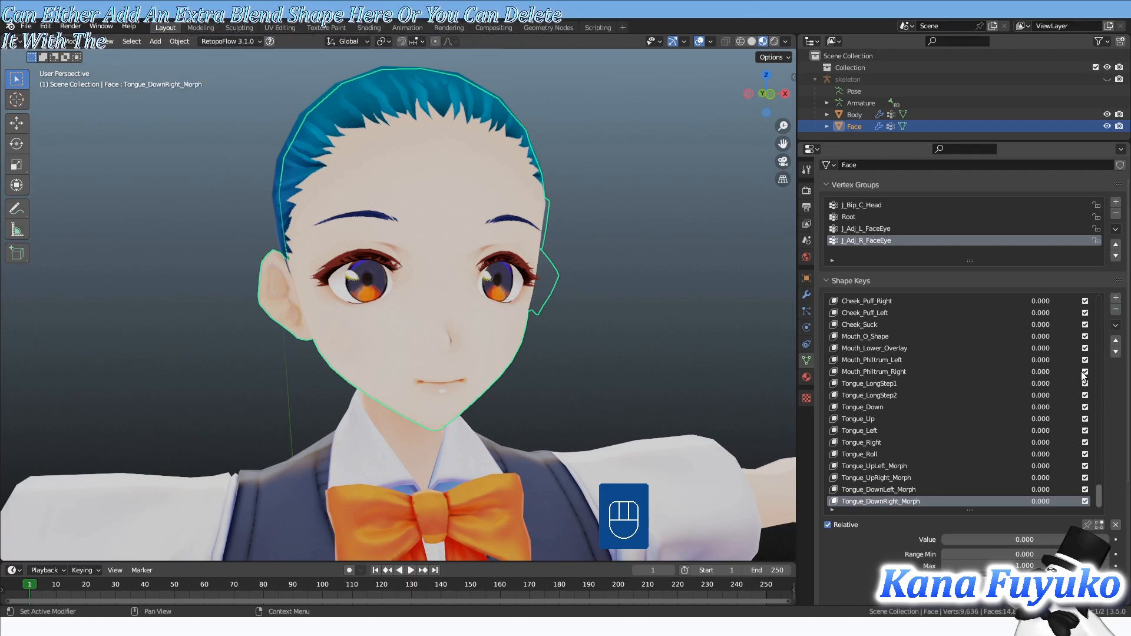
# - Move the Tongue_Roll shape key three places up the list and back down to its original position
pyautogui.click(913, 452)
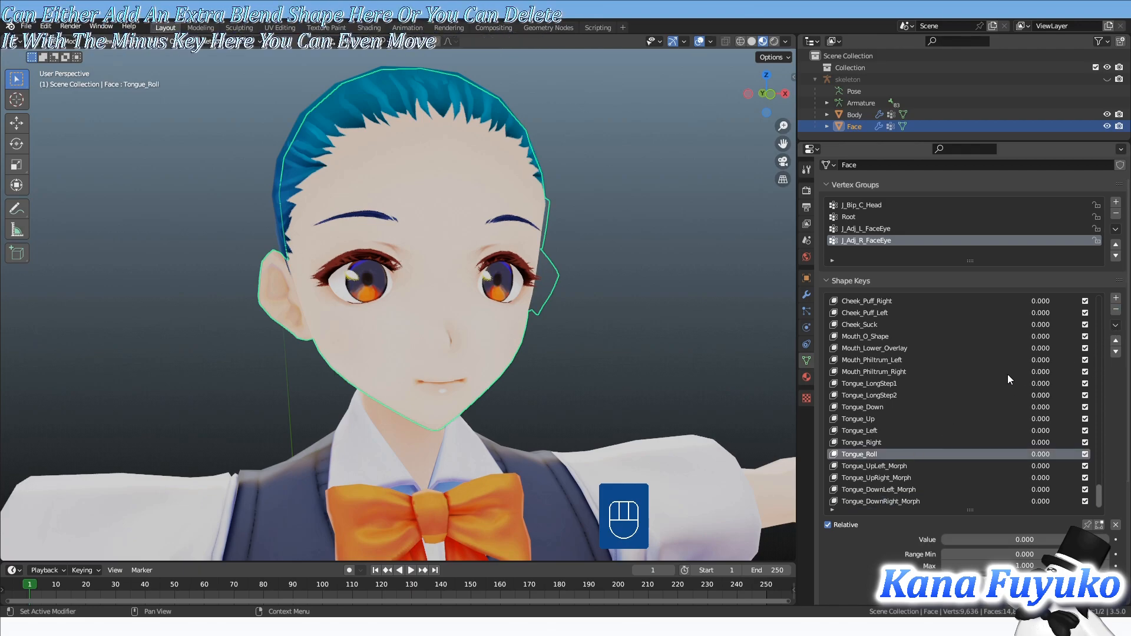
pyautogui.click(1116, 341)
pyautogui.click(1115, 341)
pyautogui.click(1116, 341)
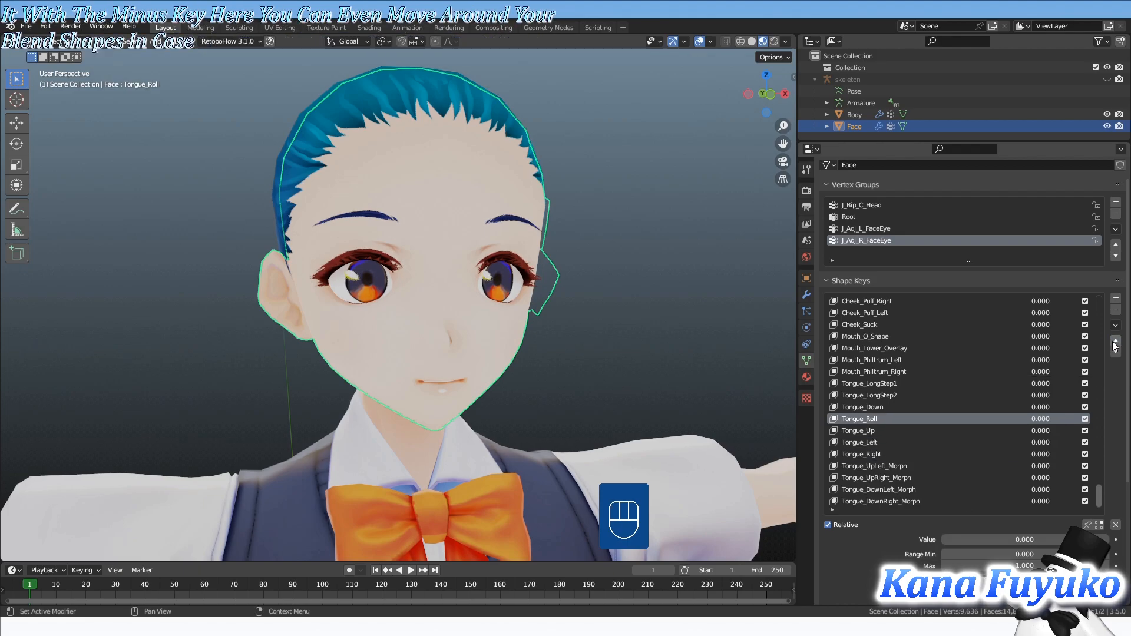
pyautogui.click(1116, 353)
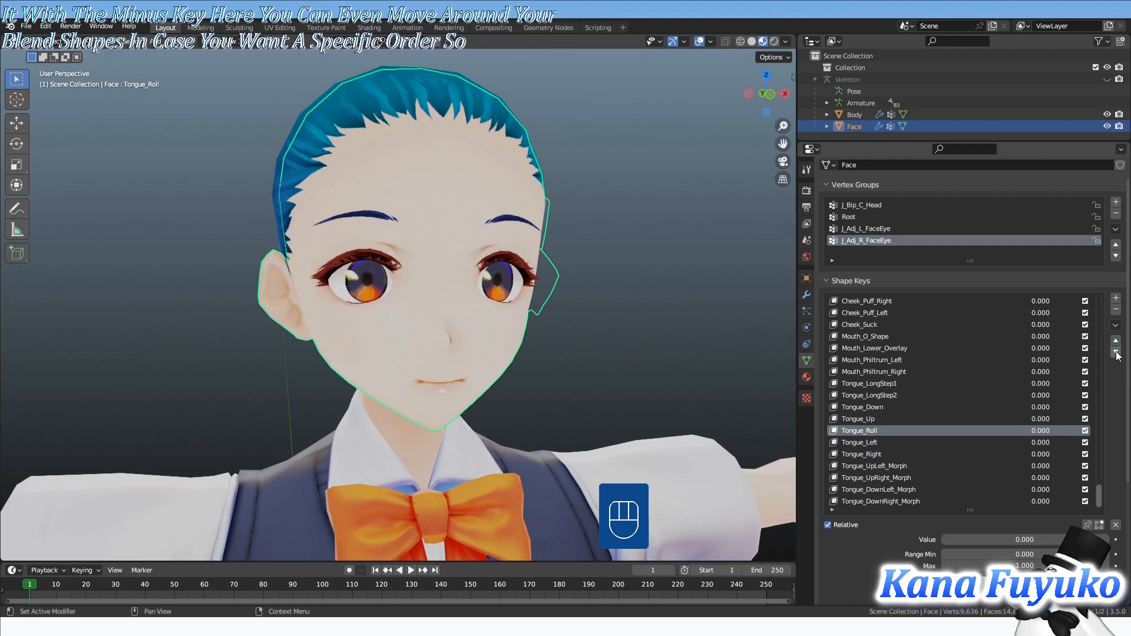
pyautogui.click(1116, 352)
pyautogui.click(1116, 353)
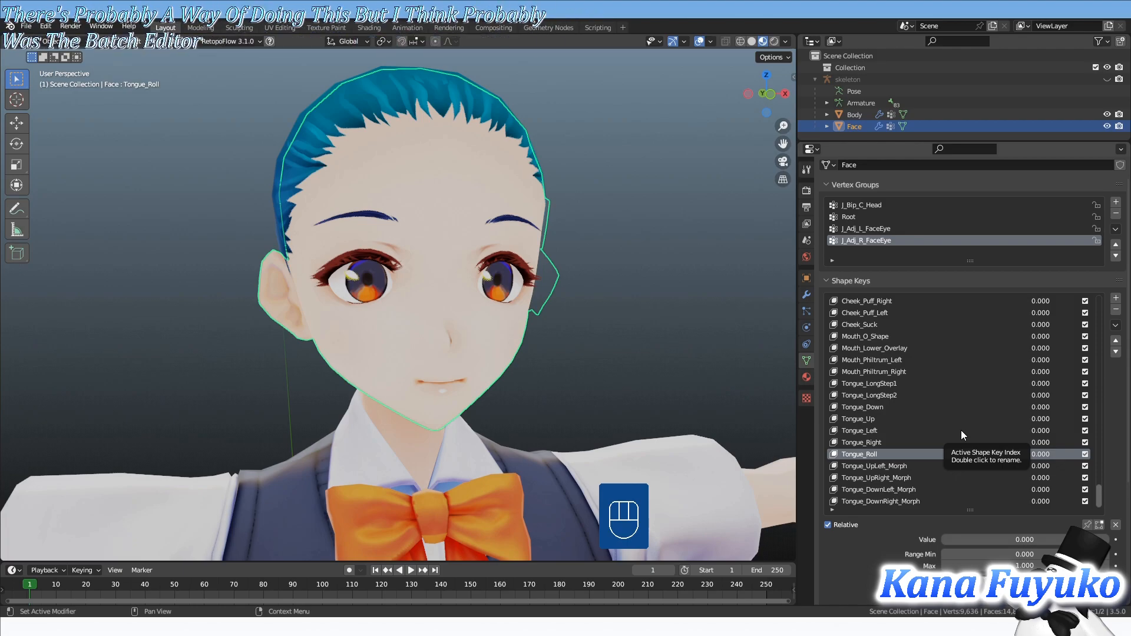
# - Try to select the shape keys from Cheek_Suck to Tongue_DownRight_Morph together, and return to the start of the list
pyautogui.click(907, 320)
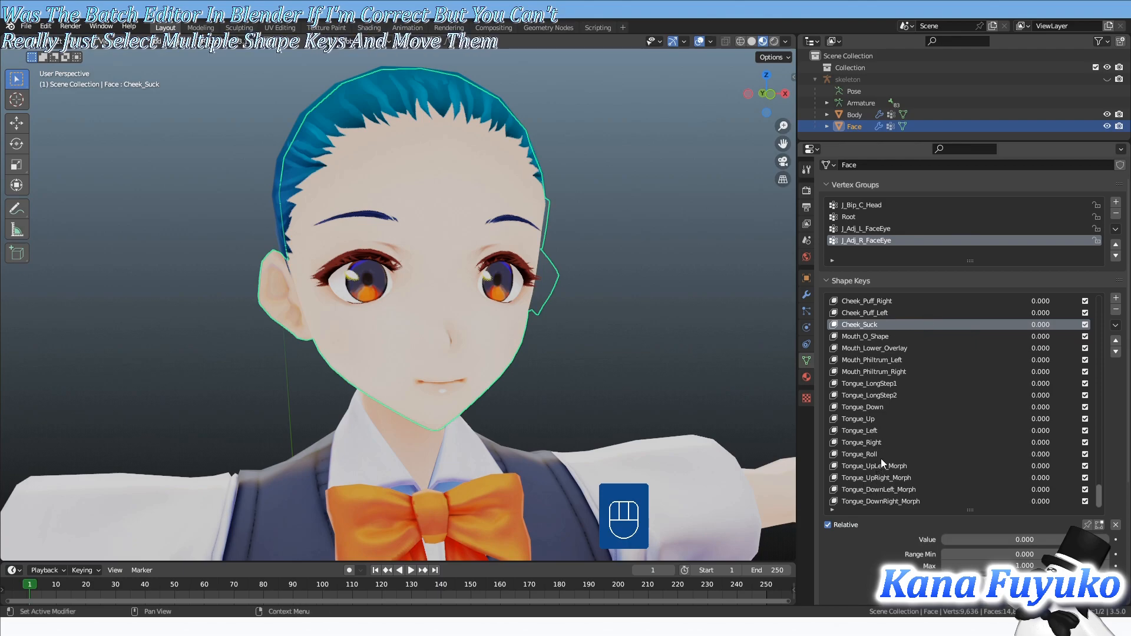
pyautogui.click(897, 500)
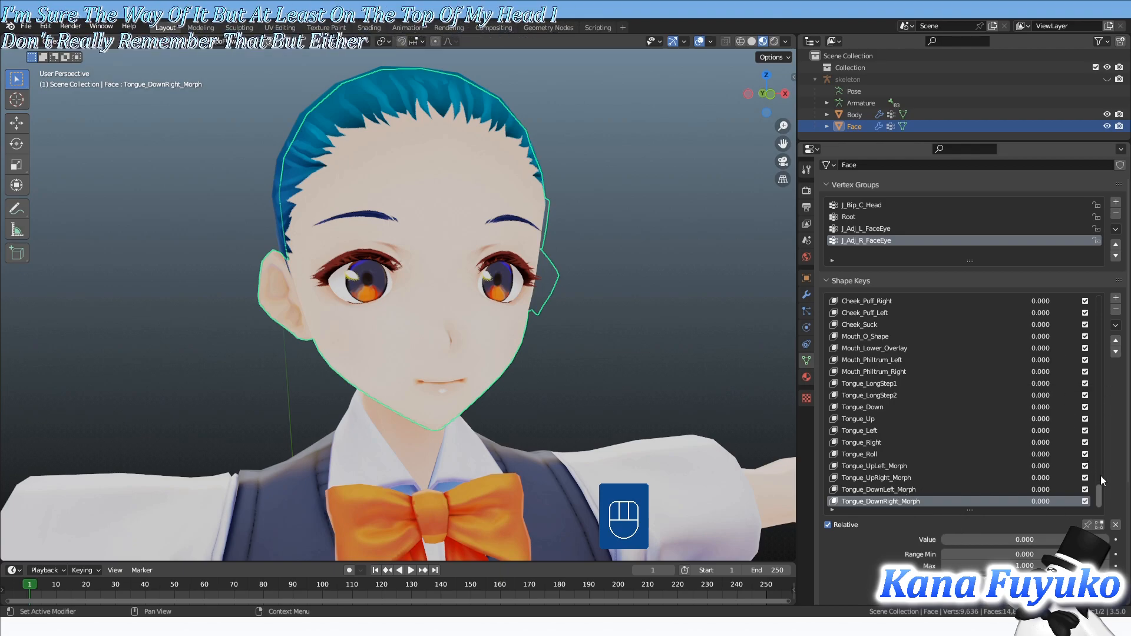
pyautogui.scroll(1, 1101, 482)
pyautogui.moveTo(1101, 482); pyautogui.dragTo(1113, 292)
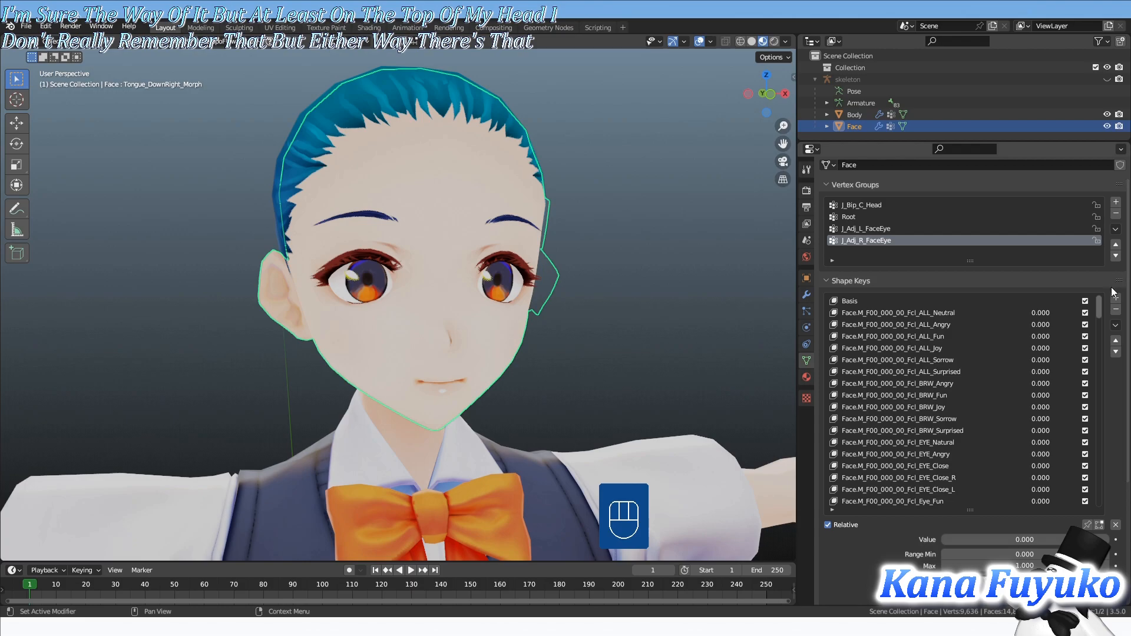
# - Disable the ALL_Neutral, ALL_Angry, ALL_Fun and ALL_Joy shape keys and raise ALL_Angry's value to 1
pyautogui.click(958, 313)
pyautogui.moveTo(1084, 315); pyautogui.dragTo(1084, 355)
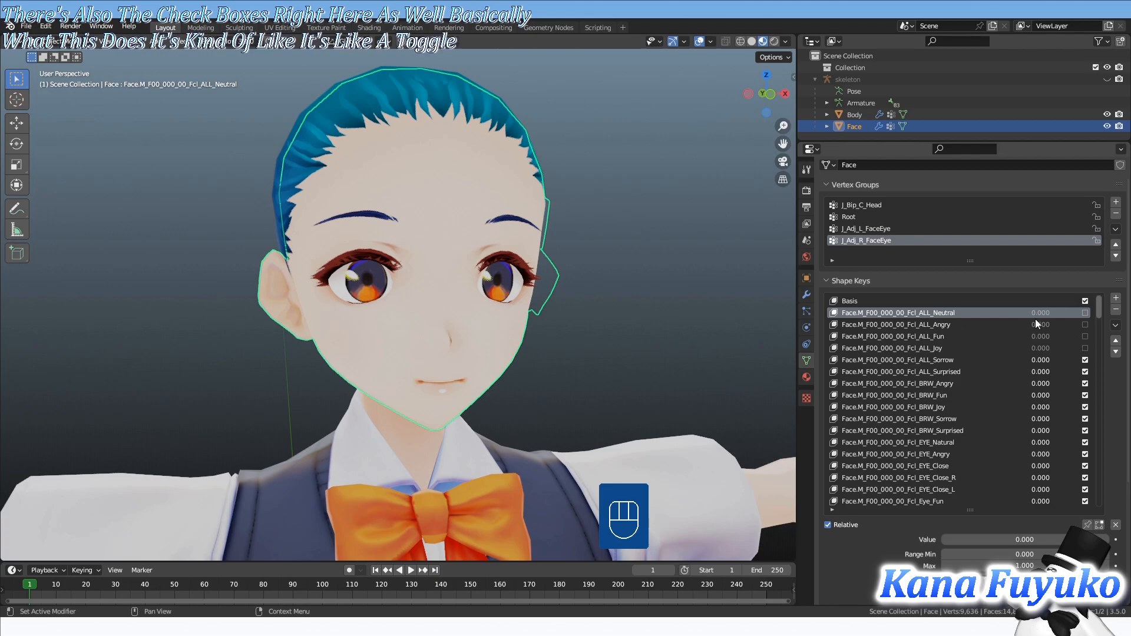
pyautogui.moveTo(1058, 323); pyautogui.dragTo(1078, 323)
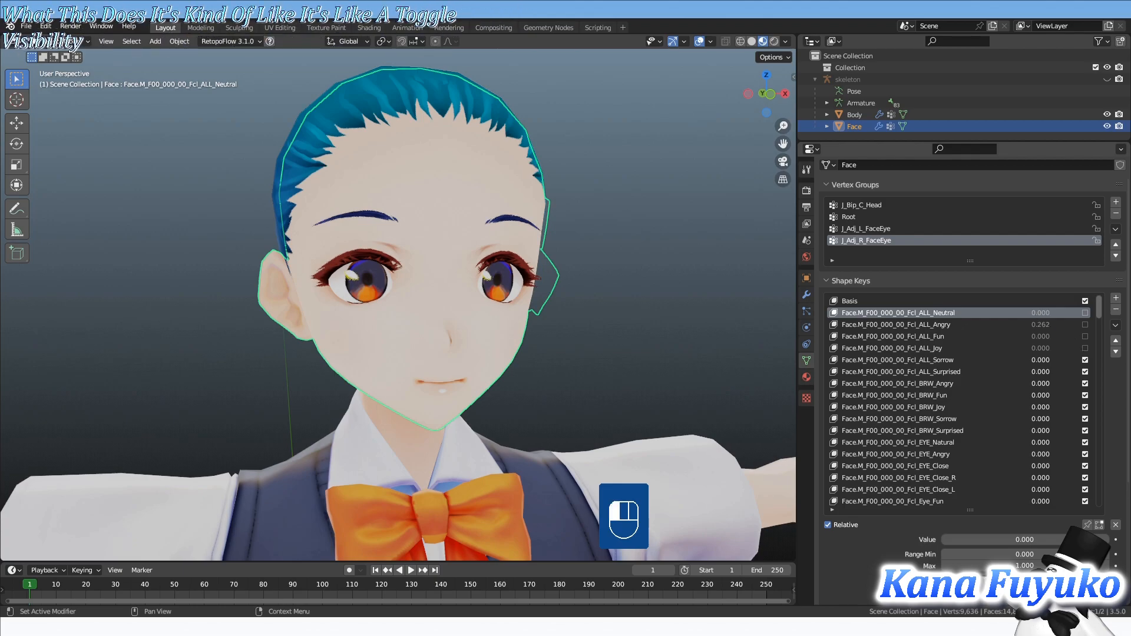
# - Re-enable the four disabled shape keys, toggling ALL_Angry to compare its effect, and reset its value to 0
pyautogui.click(1085, 337)
pyautogui.click(1084, 348)
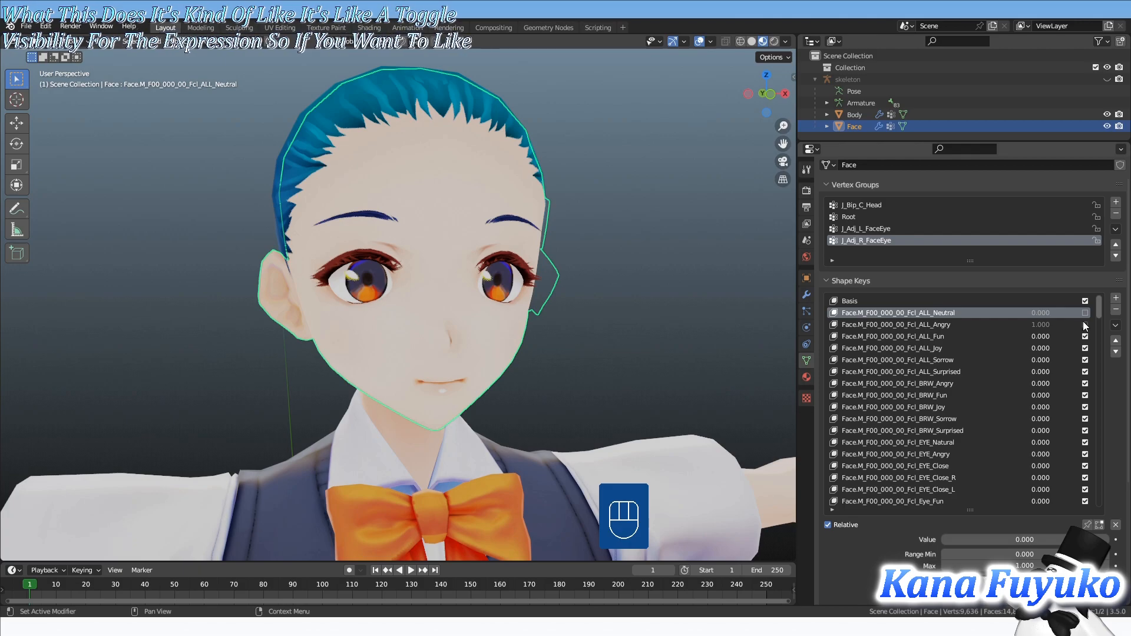
pyautogui.click(1085, 325)
pyautogui.click(1085, 324)
pyautogui.click(1084, 324)
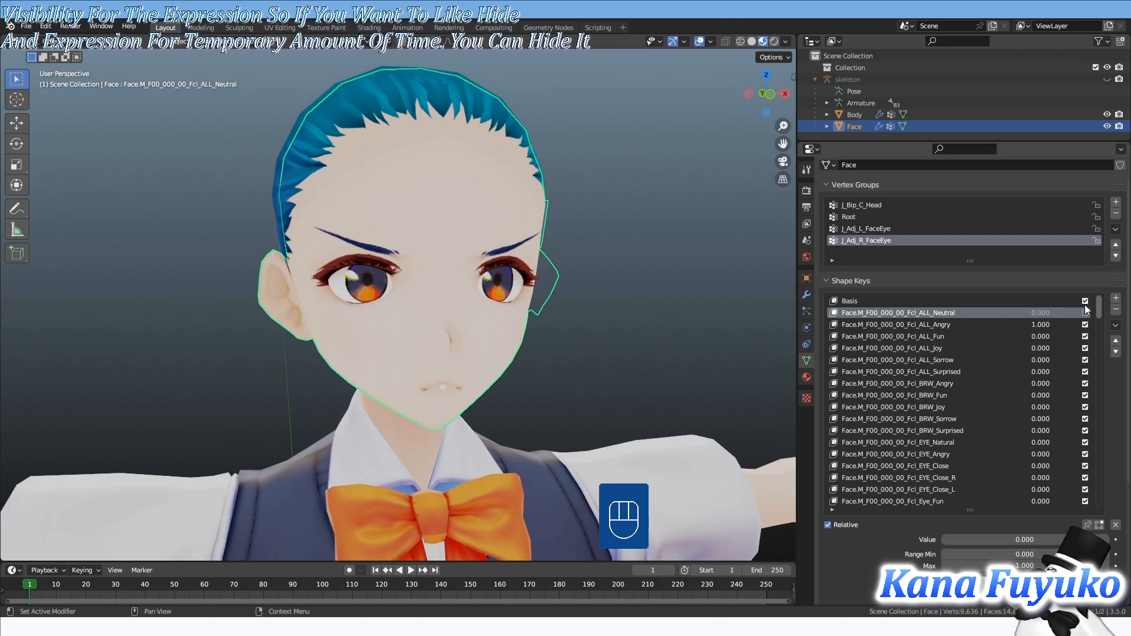
pyautogui.click(1085, 313)
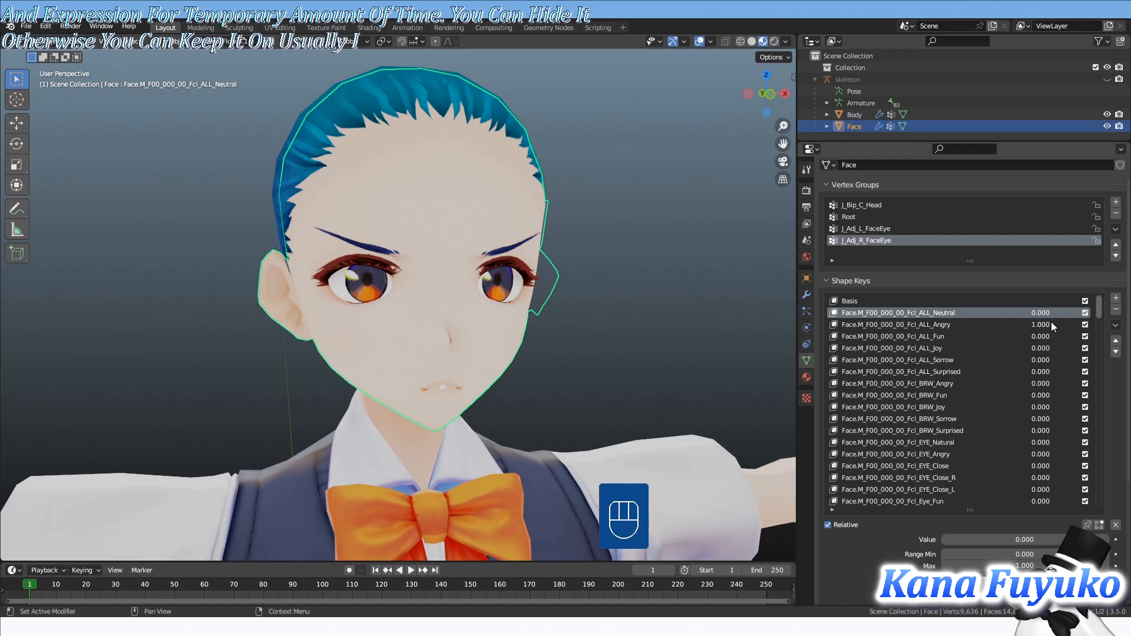
pyautogui.moveTo(1047, 323); pyautogui.dragTo(1003, 324)
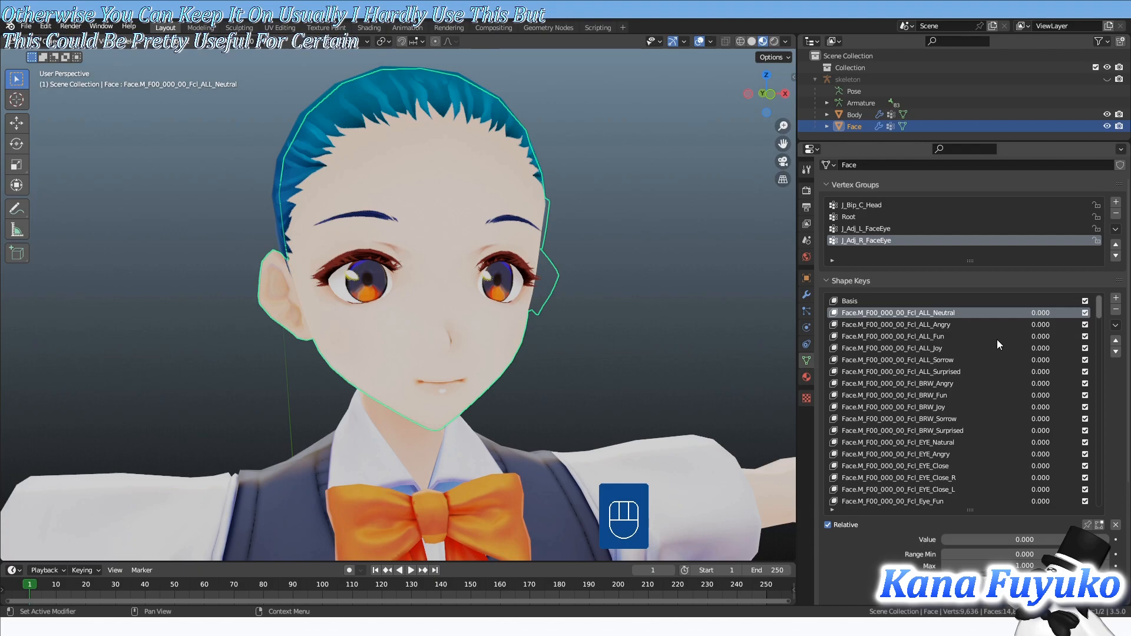
# - Pin the ALL_Fun shape key to preview it at full strength, and switch the pinned preview to ALL_Neutral
pyautogui.moveTo(589, 377)
pyautogui.mouseDown(button='middle')
pyautogui.moveTo(550, 360)
pyautogui.moveTo(549, 343)
pyautogui.mouseUp(button='middle')
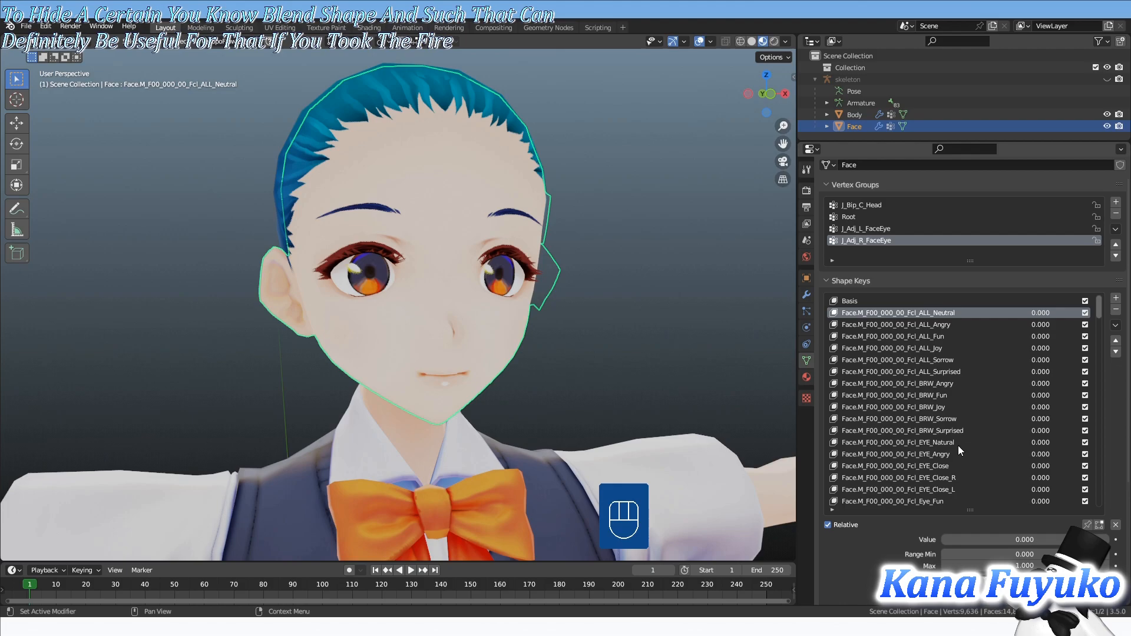
pyautogui.click(929, 336)
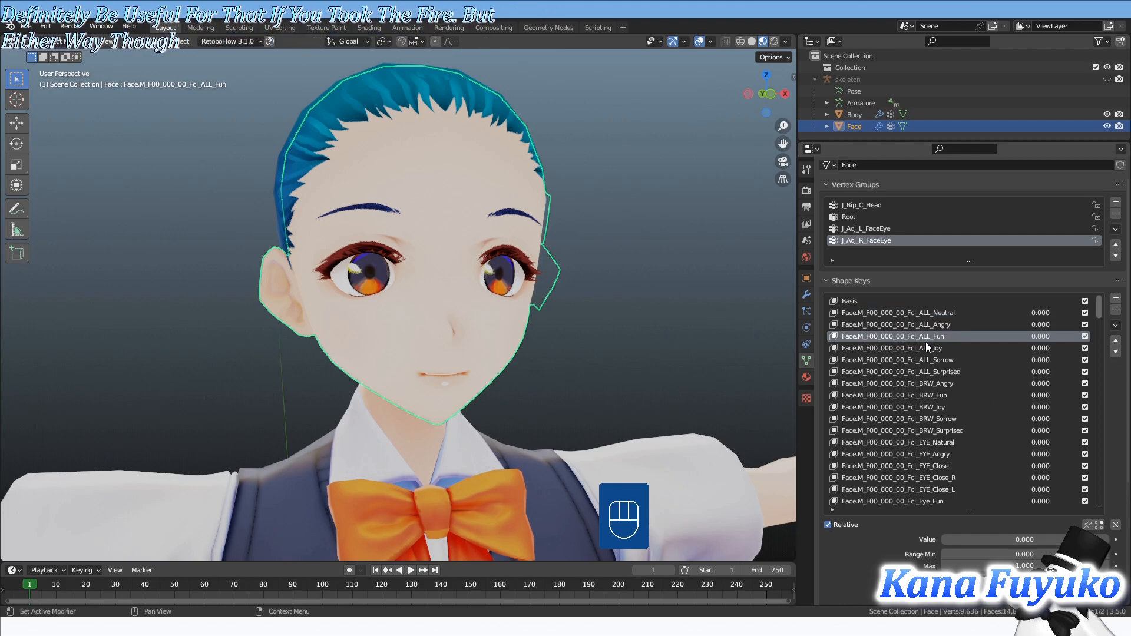
pyautogui.click(1087, 524)
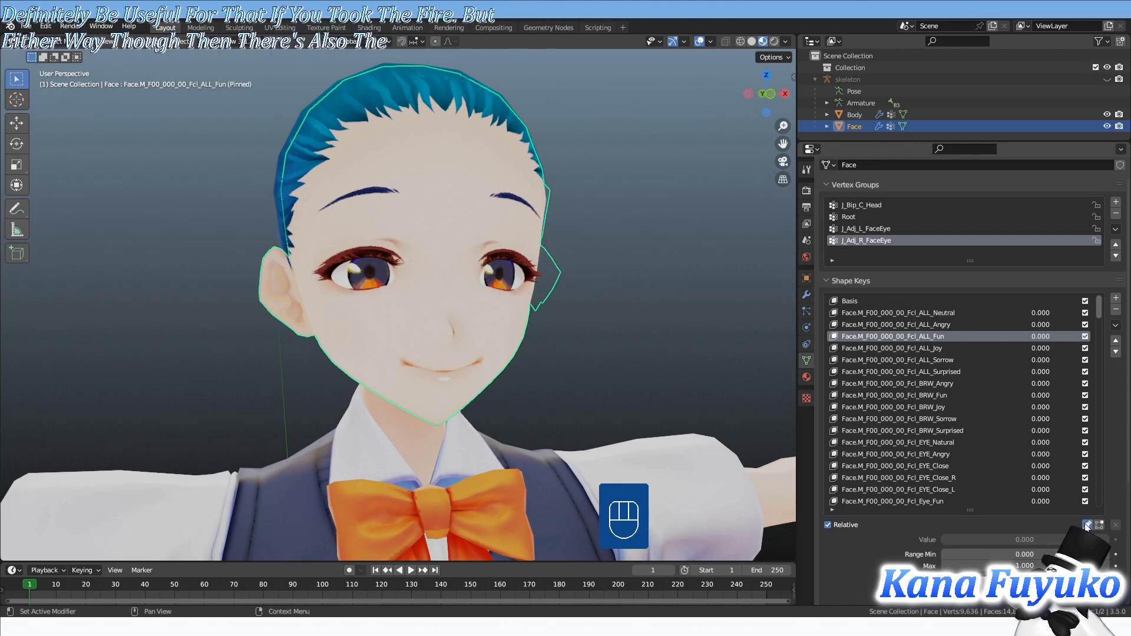
pyautogui.click(946, 350)
pyautogui.click(939, 312)
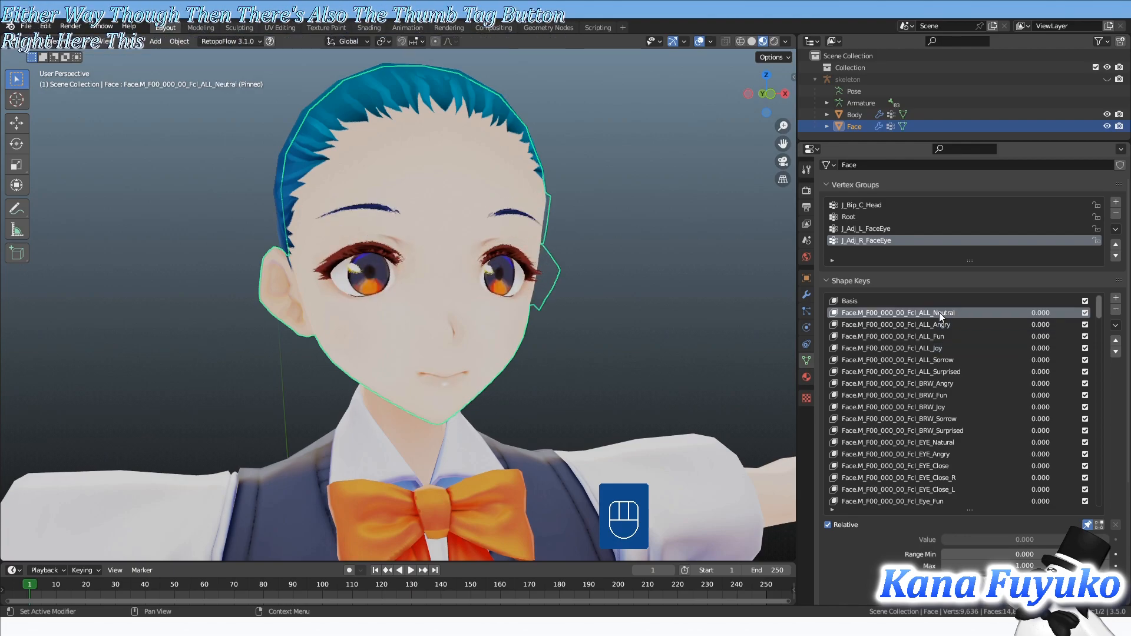
# - Step forward through the pinned shape keys from ALL_Neutral to MTH_Sorrow, examining each expression on the face
pyautogui.press('Down')
pyautogui.press('Down')
pyautogui.press('Down')
pyautogui.press('Down')
pyautogui.press('Down')
pyautogui.press('Down')
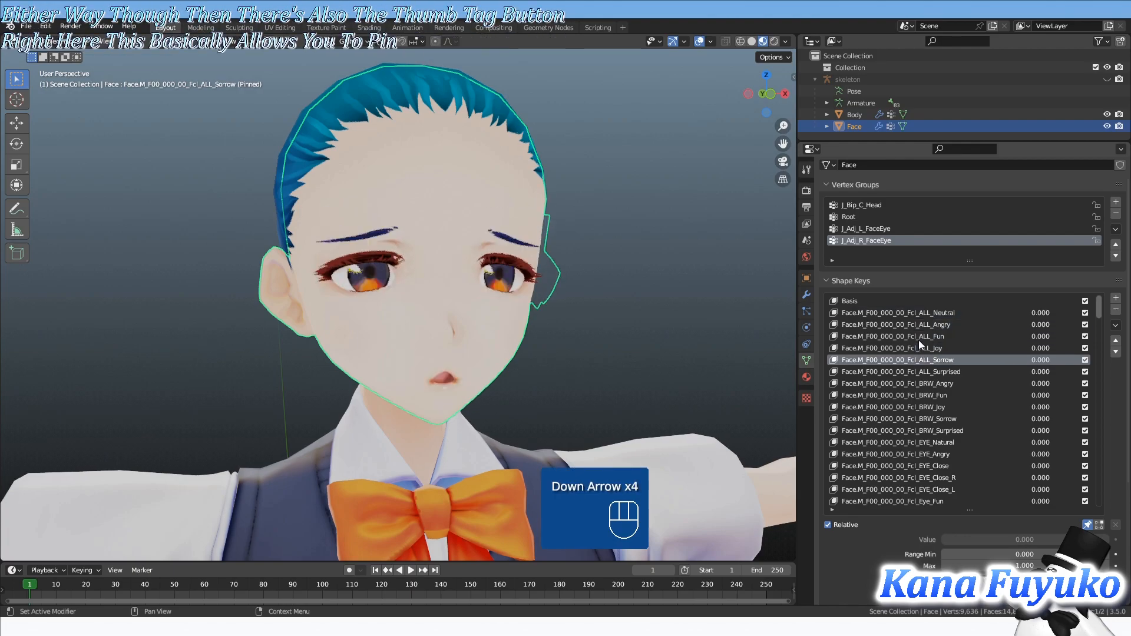
pyautogui.press('Down')
pyautogui.press('Down')
pyautogui.press('Down')
pyautogui.press('Down')
pyautogui.press('Down')
pyautogui.press('Down')
pyautogui.press('Down')
pyautogui.press('Down')
pyautogui.press('Down')
pyautogui.press('Down')
pyautogui.press('Down')
pyautogui.press('Down')
pyautogui.press('Down')
pyautogui.press('Down')
pyautogui.press('Down')
pyautogui.press('Down')
pyautogui.press('Down')
pyautogui.press('Down')
pyautogui.press('Down')
pyautogui.press('Down')
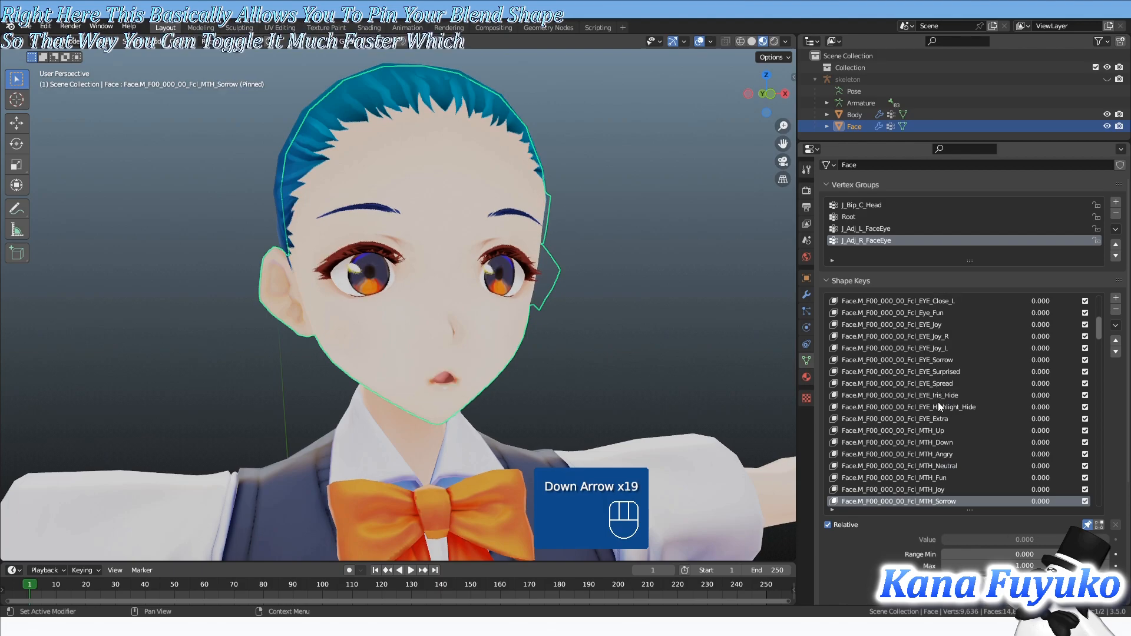
# - Step back through the pinned shape keys from MTH_Sorrow to Basis, checking each expression
pyautogui.press('Up')
pyautogui.press('Up')
pyautogui.press('Up')
pyautogui.press('Up')
pyautogui.press('Up')
pyautogui.press('Up')
pyautogui.press('Up')
pyautogui.press('Up')
pyautogui.press('Up')
pyautogui.press('Up')
pyautogui.press('Up')
pyautogui.press('Up')
pyautogui.press('Up')
pyautogui.press('Up')
pyautogui.press('Up')
pyautogui.press('Up')
pyautogui.press('Up')
pyautogui.press('Up')
pyautogui.press('Up')
pyautogui.press('Up')
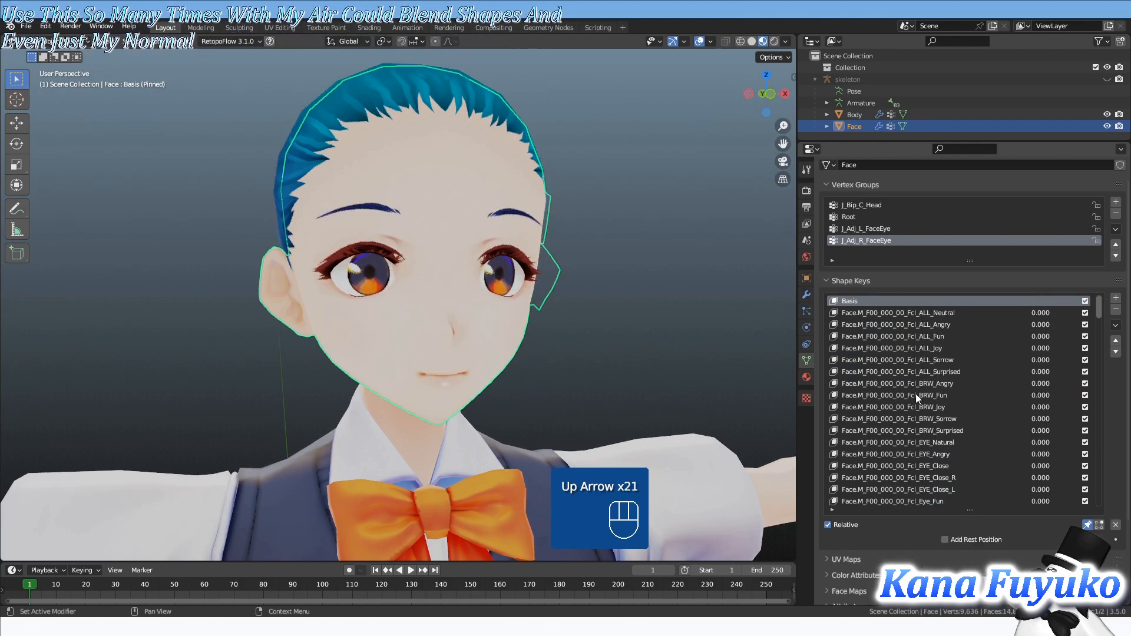
# - Step through the pinned shape keys from Basis to MTH_Fun, checking each expression for broken shapes
pyautogui.press('Down')
pyautogui.press('Down')
pyautogui.press('Down')
pyautogui.press('Down')
pyautogui.press('Down')
pyautogui.press('Down')
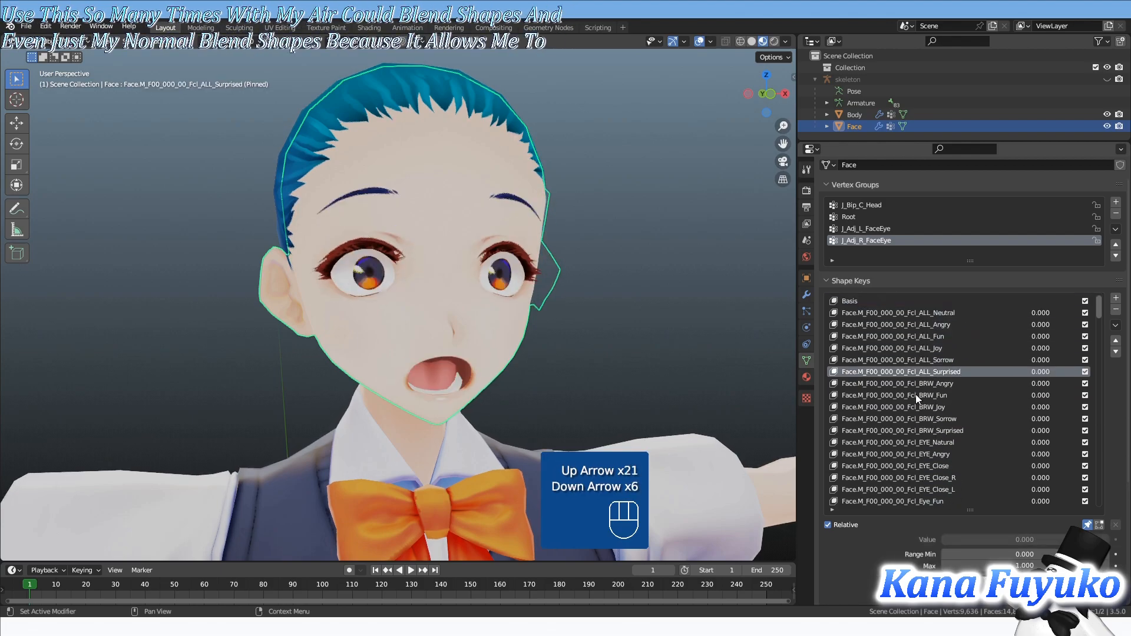
pyautogui.press('Down')
pyautogui.press('Down')
pyautogui.press('Down')
pyautogui.press('Down')
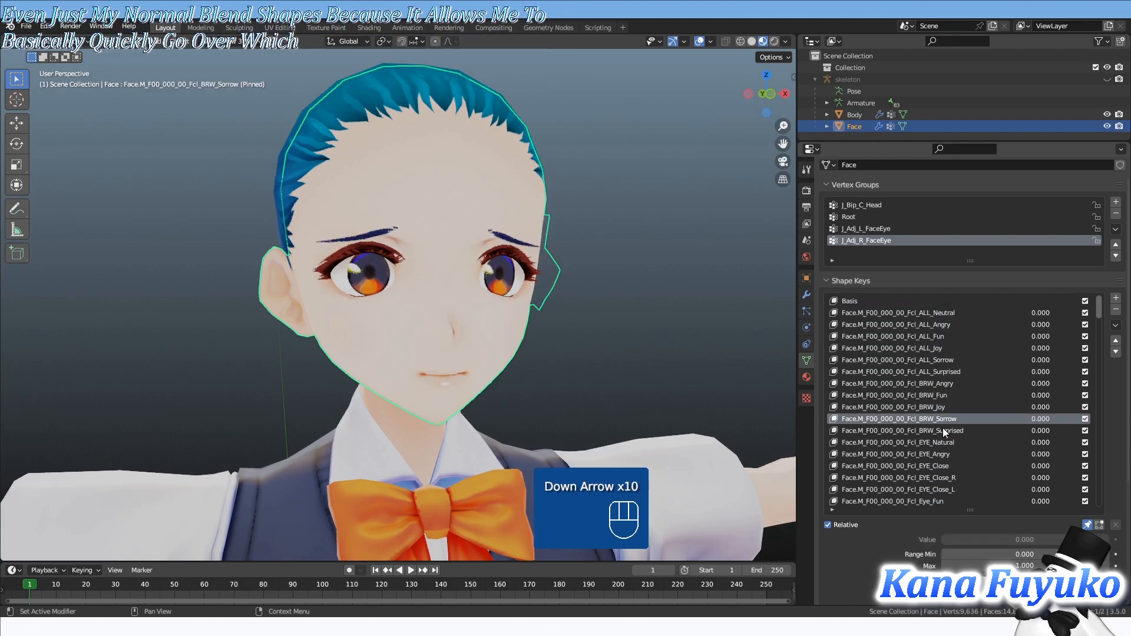
pyautogui.press('Down')
pyautogui.press('Down')
pyautogui.press('Down')
pyautogui.press('Down')
pyautogui.press('Down')
pyautogui.press('Down')
pyautogui.press('Down')
pyautogui.press('Down')
pyautogui.press('Down')
pyautogui.press('Down')
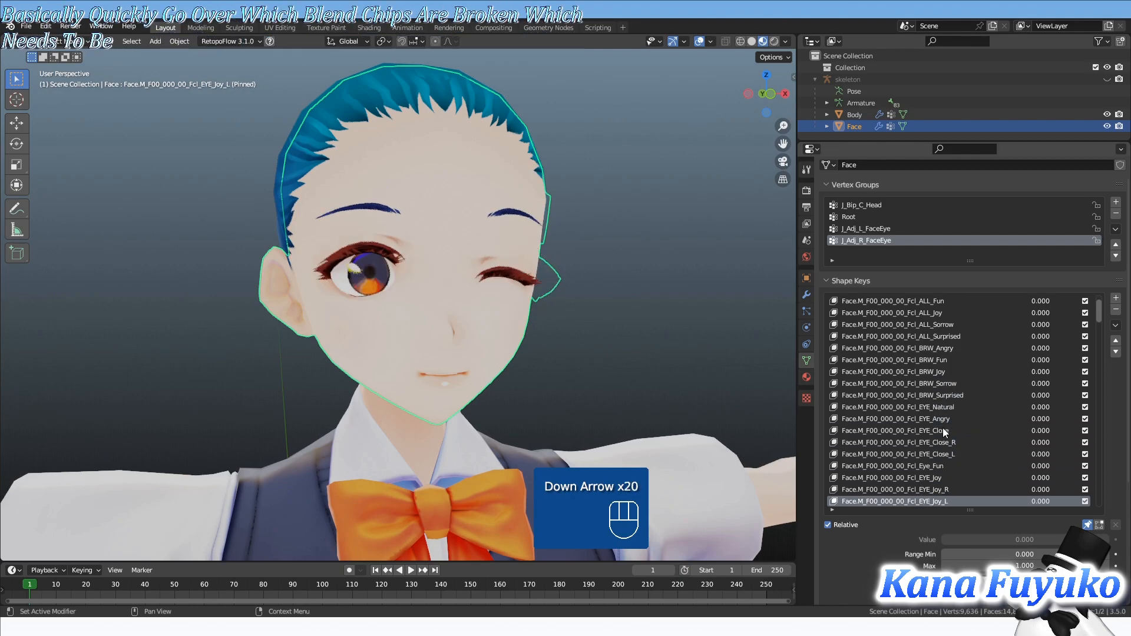
pyautogui.press('Down')
pyautogui.press('Down')
pyautogui.press('Down')
pyautogui.press('Down')
pyautogui.press('Down')
pyautogui.press('Down')
pyautogui.press('Down')
pyautogui.press('Down')
pyautogui.press('Down')
pyautogui.press('Down')
pyautogui.press('Down')
pyautogui.press('Down')
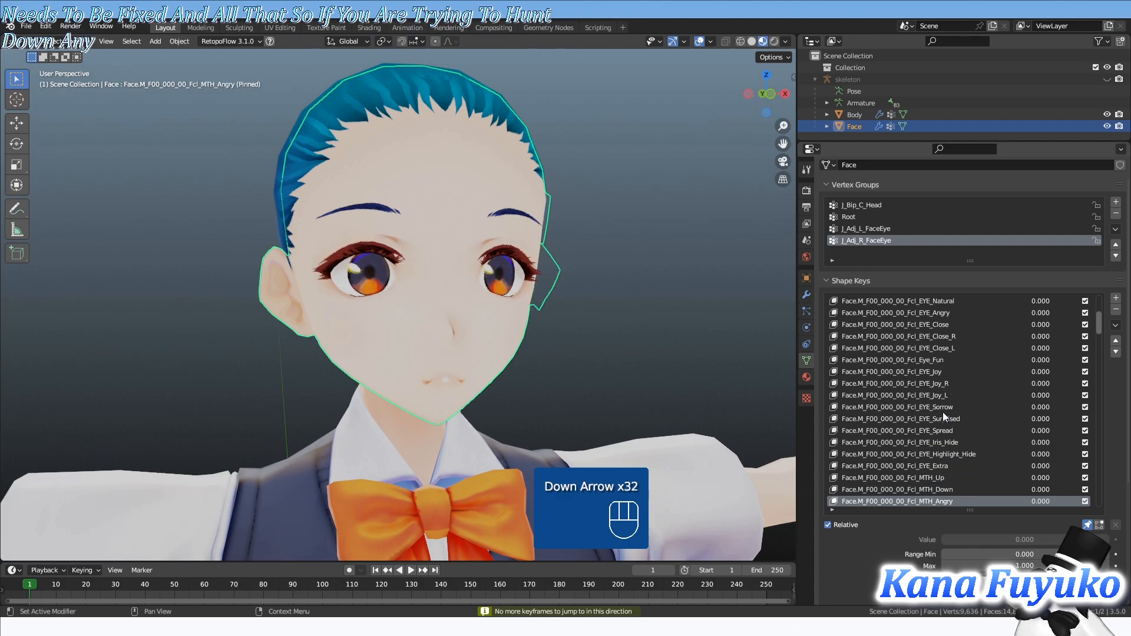
pyautogui.press('Down')
pyautogui.press('Down')
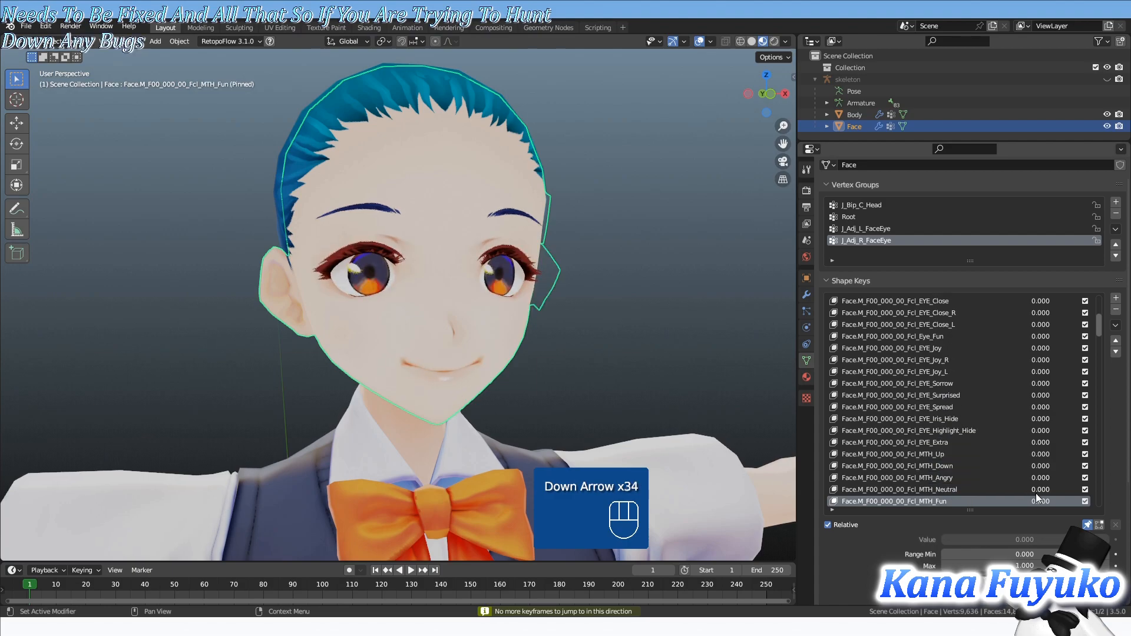
# - Compare the MTH_Fun shape key pinned and unpinned, leaving shape key pinning off
pyautogui.click(1087, 525)
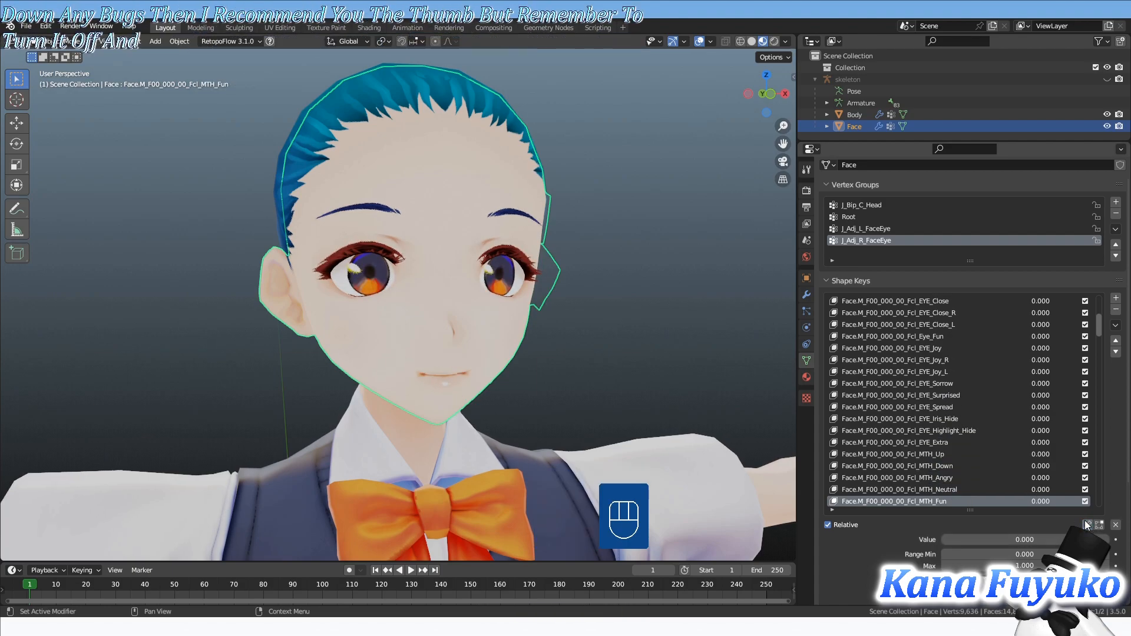
pyautogui.click(1087, 524)
pyautogui.click(1087, 523)
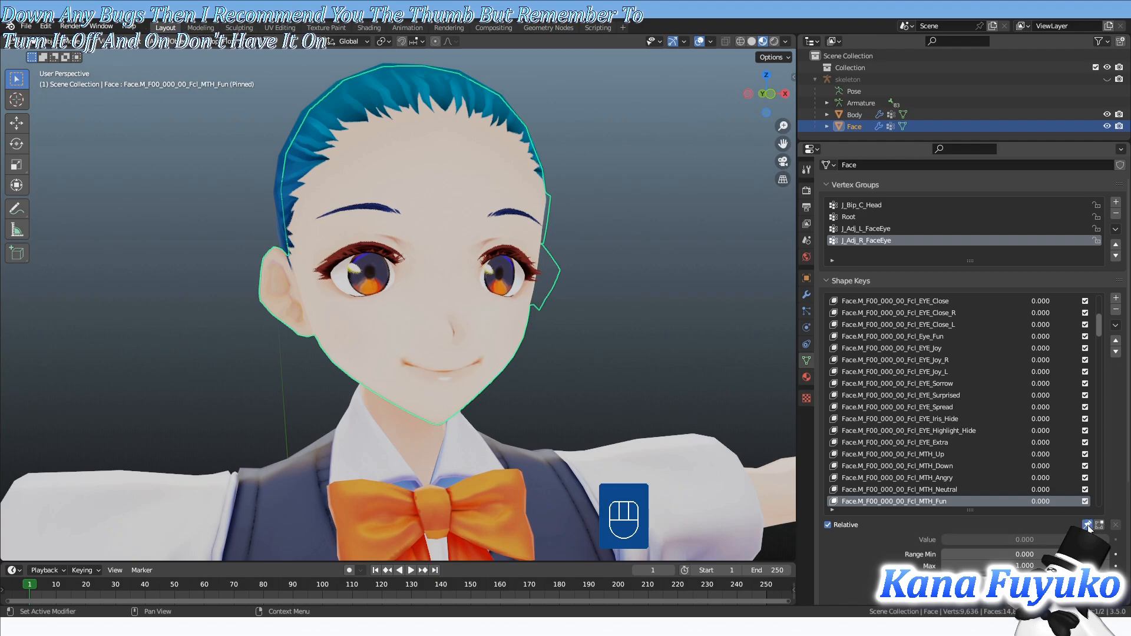
pyautogui.moveTo(1037, 441); pyautogui.dragTo(1035, 466)
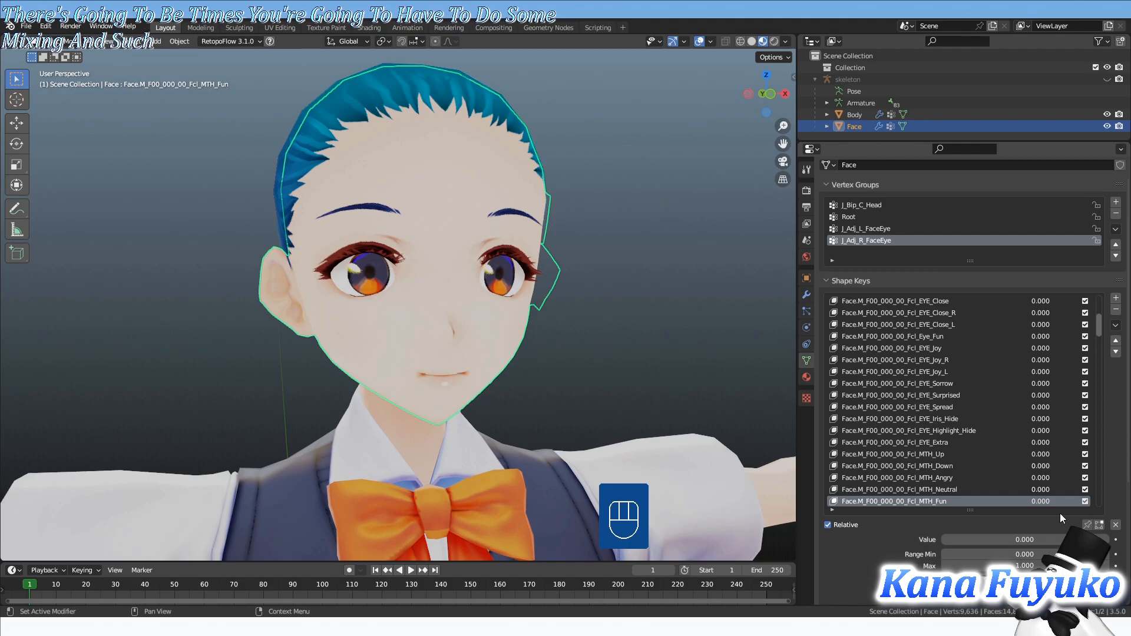
# - Make MTH_Down the active shape key and open the face mesh in Edit Mode, framed on the face
pyautogui.click(941, 466)
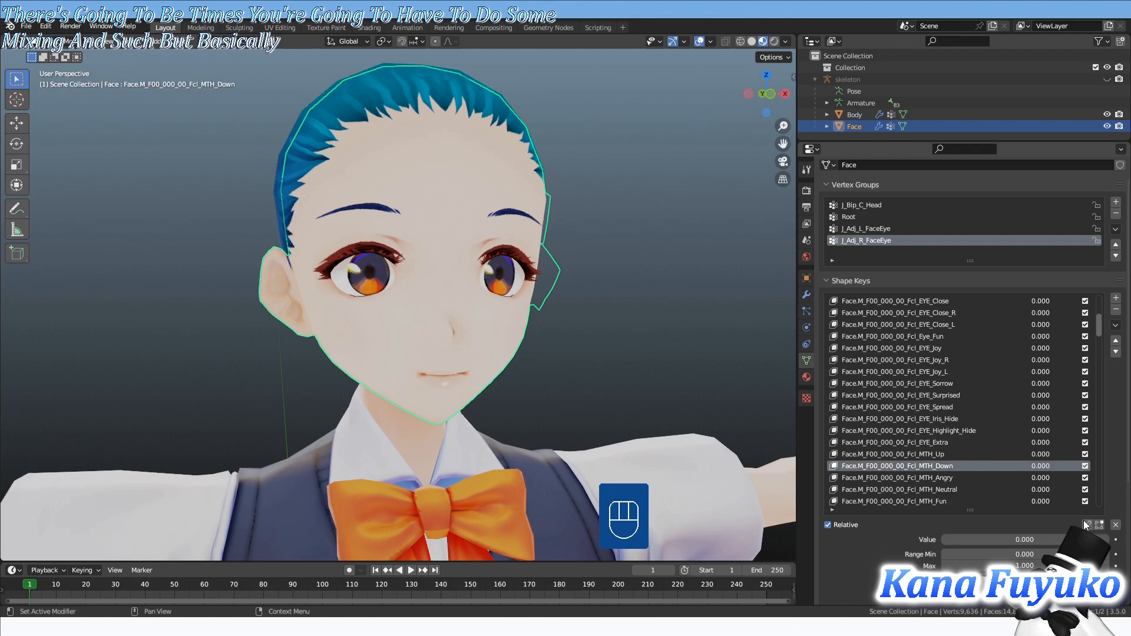
pyautogui.press('Tab')
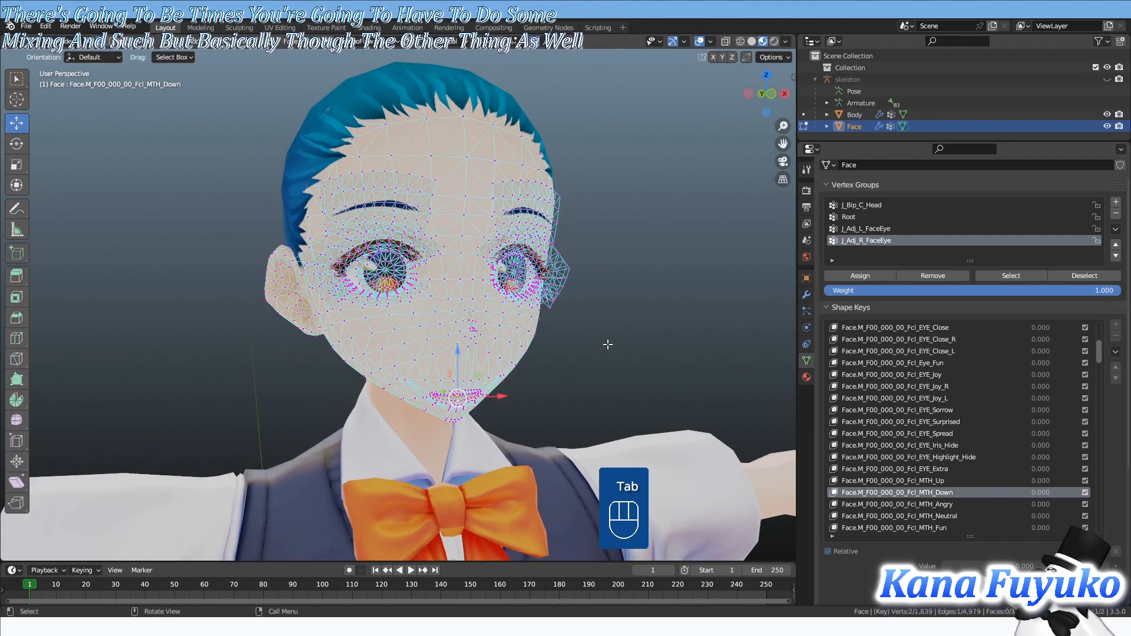
pyautogui.scroll(2, 624, 330)
pyautogui.keyDown('shift'); pyautogui.moveTo(682, 341); pyautogui.dragTo(667, 314, button='middle'); pyautogui.keyUp('shift')
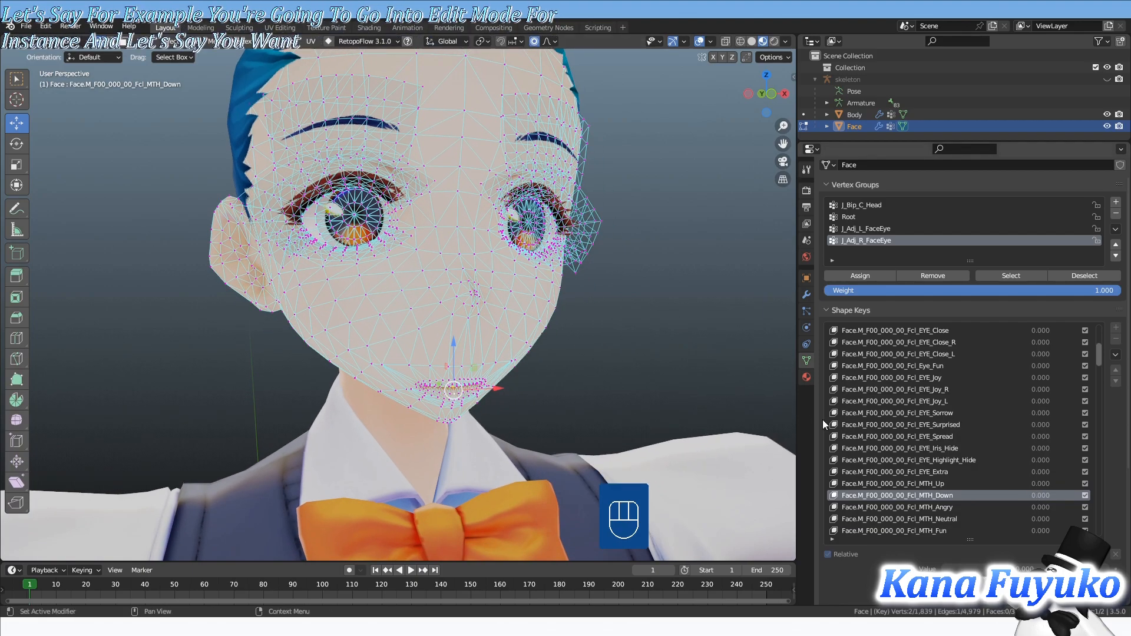
# - Set MTH_Up and MTH_Down to 1.000 and enable Shape Key Edit Mode so their mix shows while editing the mesh
pyautogui.moveTo(1048, 483); pyautogui.dragTo(1061, 495)
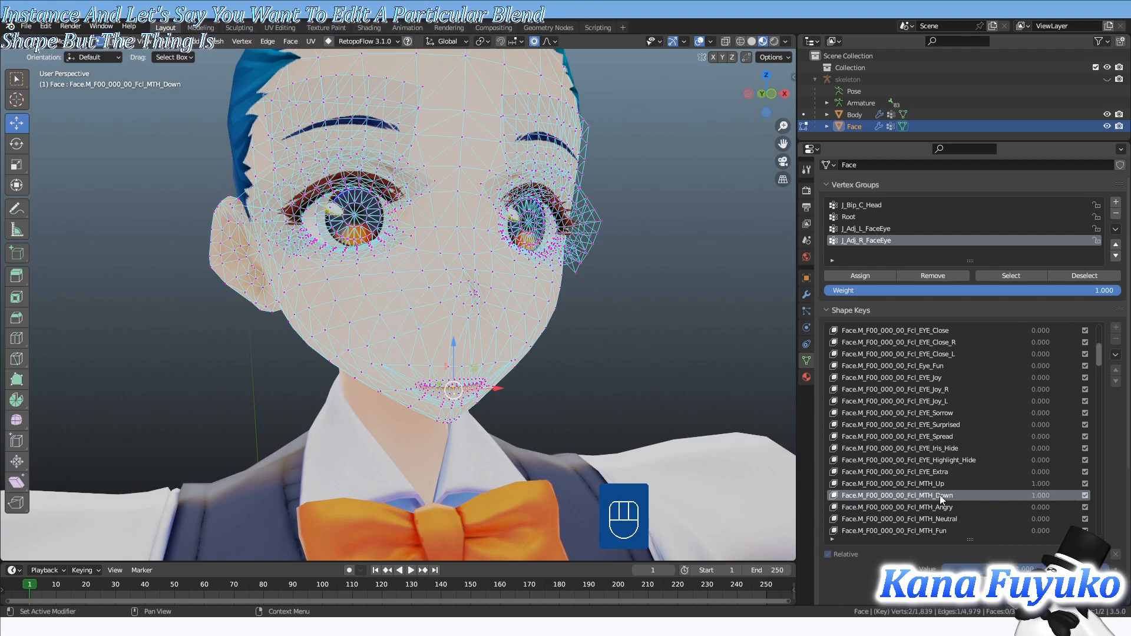
pyautogui.scroll(4, 560, 389)
pyautogui.scroll(-2, 556, 406)
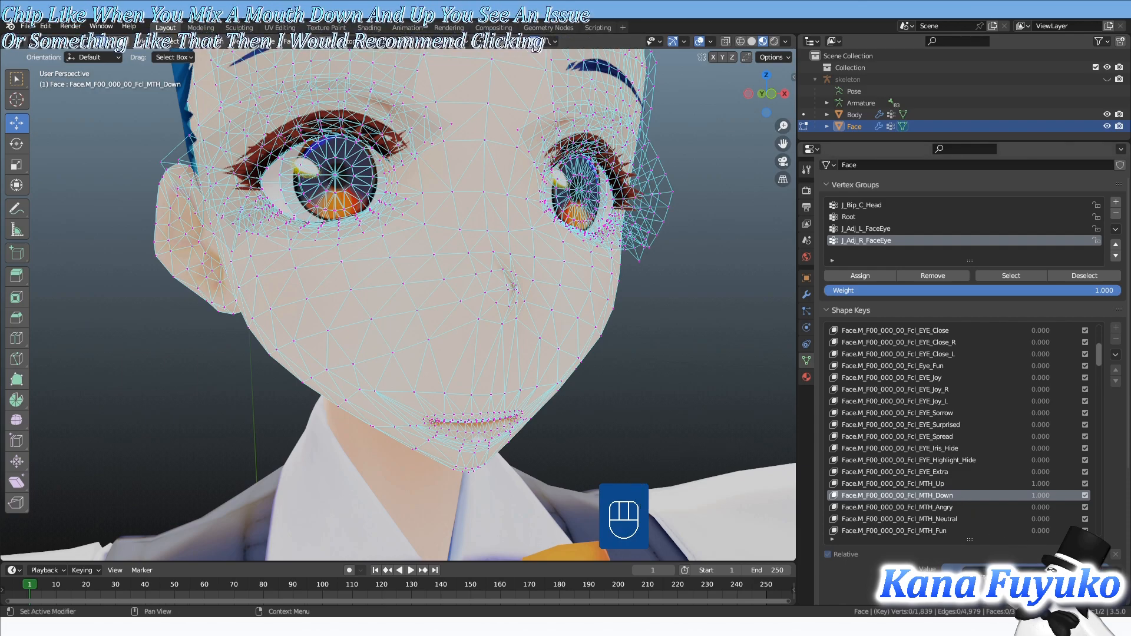
pyautogui.click(1098, 554)
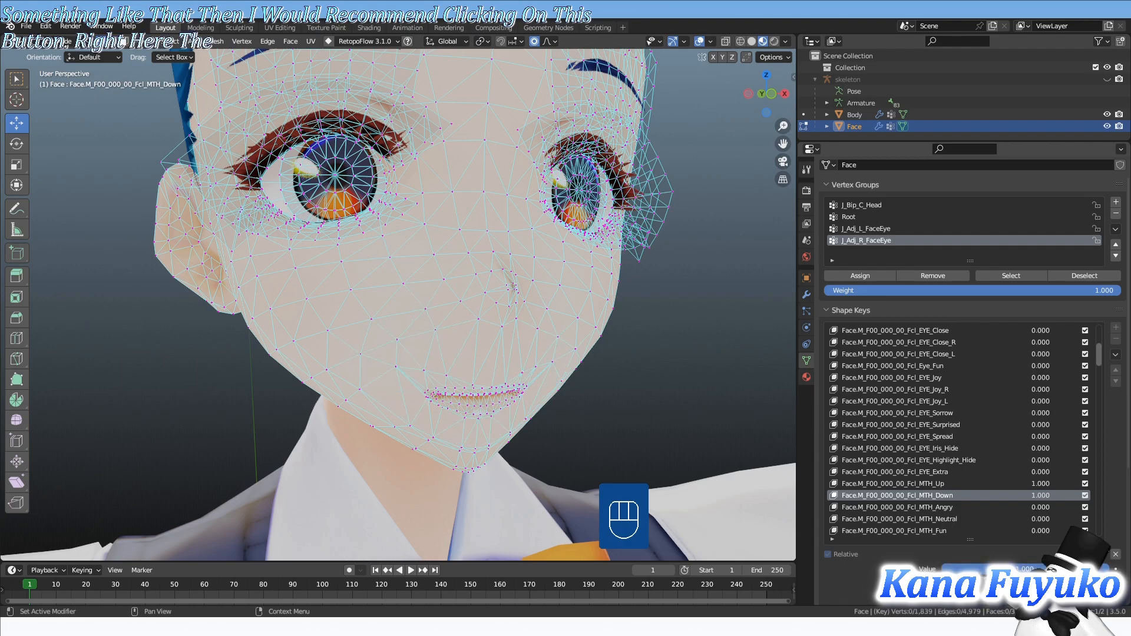
# - Reset MTH_Up and MTH_Down to 0.000 and return the face mesh to Object Mode
pyautogui.moveTo(1039, 499)
pyautogui.mouseDown()
pyautogui.moveTo(1025, 499)
pyautogui.moveTo(1043, 499)
pyautogui.moveTo(1035, 487)
pyautogui.moveTo(1052, 492)
pyautogui.mouseUp()
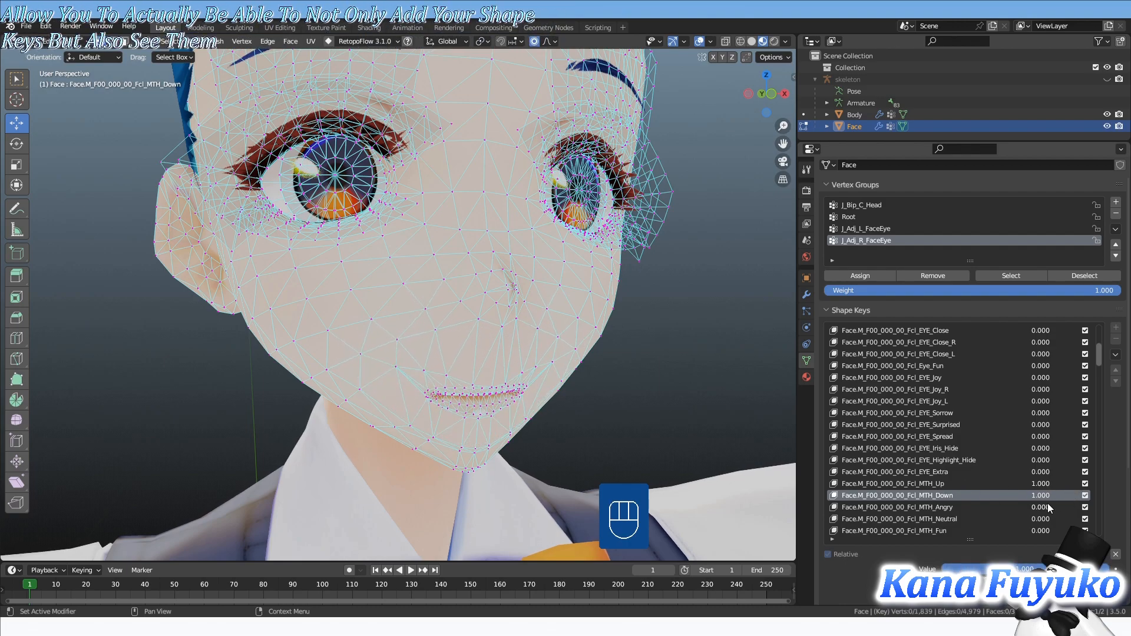
pyautogui.moveTo(1045, 494); pyautogui.dragTo(1011, 484)
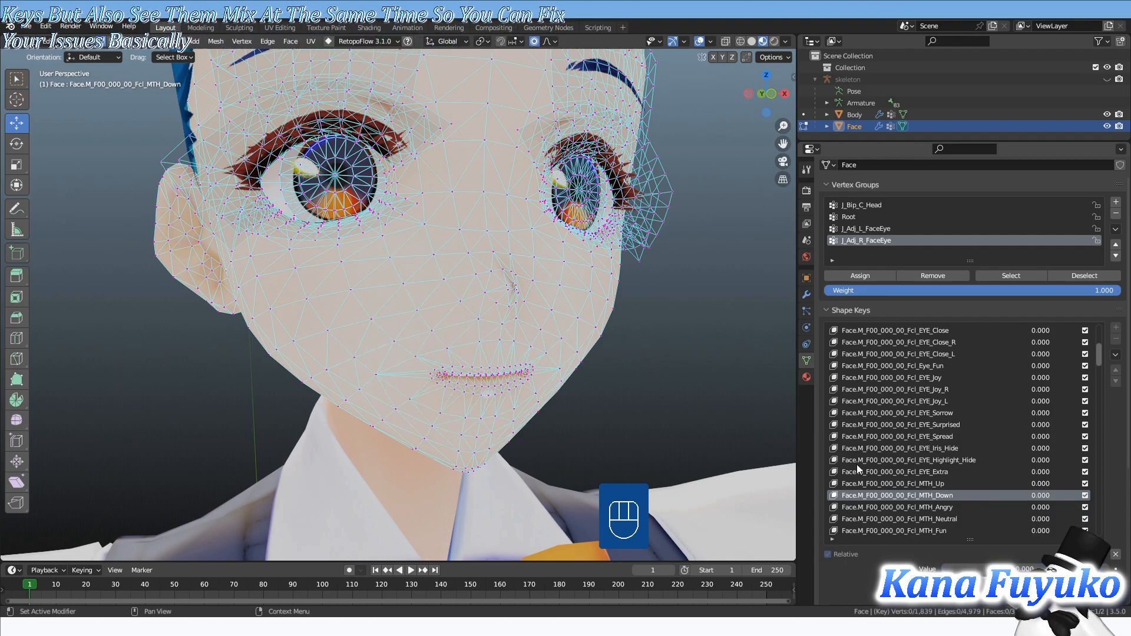
pyautogui.press('Tab')
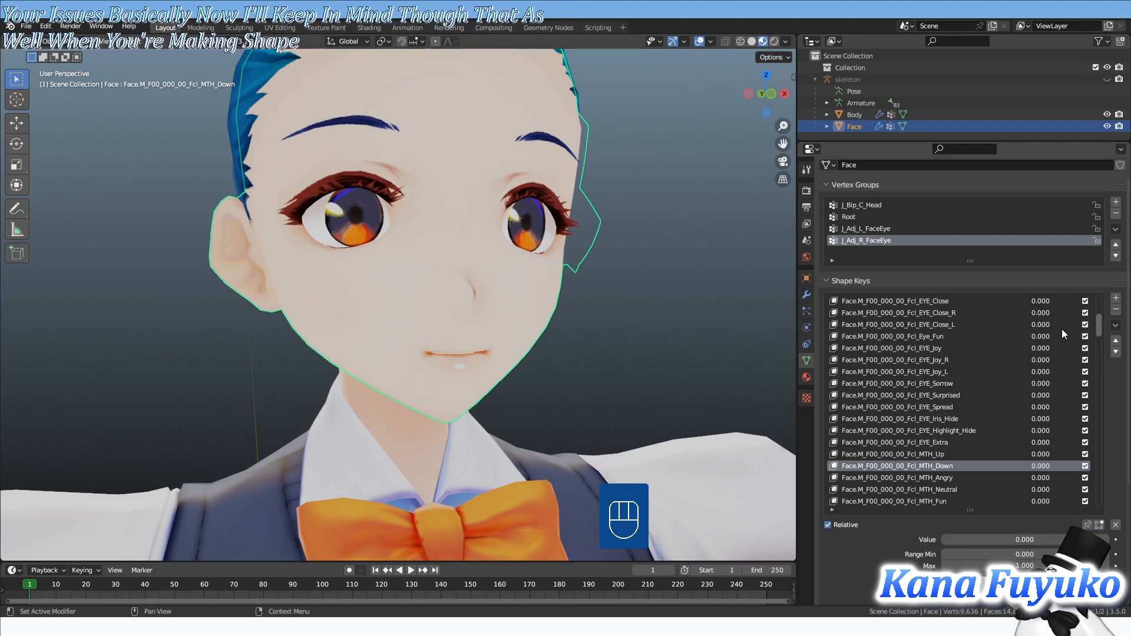
# - Mix eyeBlinkLeft, eyeWideLeft, eyeLookDownLeft and eyeLookInLeft at 1.000 each to test how they blend on the eye
pyautogui.moveTo(1100, 319); pyautogui.dragTo(1072, 292)
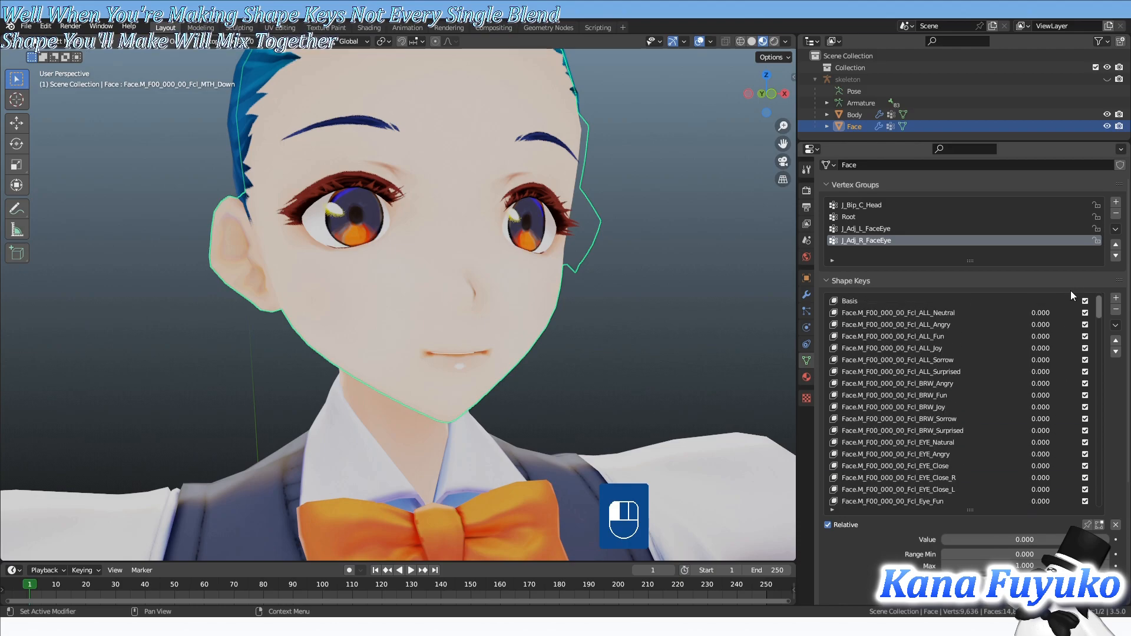
pyautogui.moveTo(1069, 291); pyautogui.dragTo(1051, 367)
pyautogui.scroll(-5, 1051, 370)
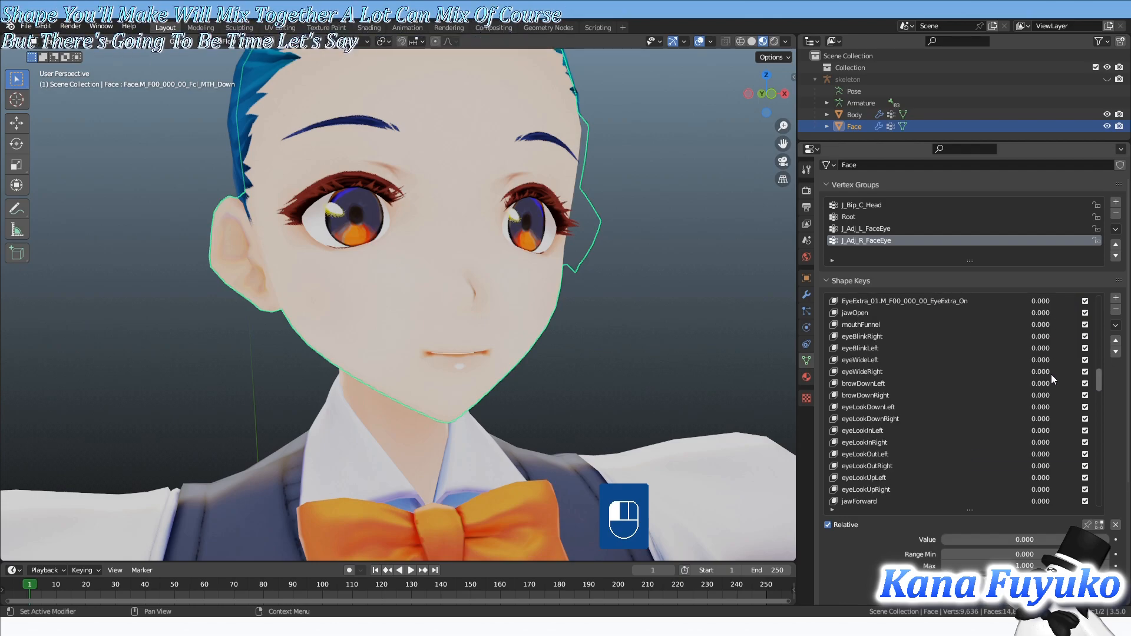
pyautogui.click(942, 348)
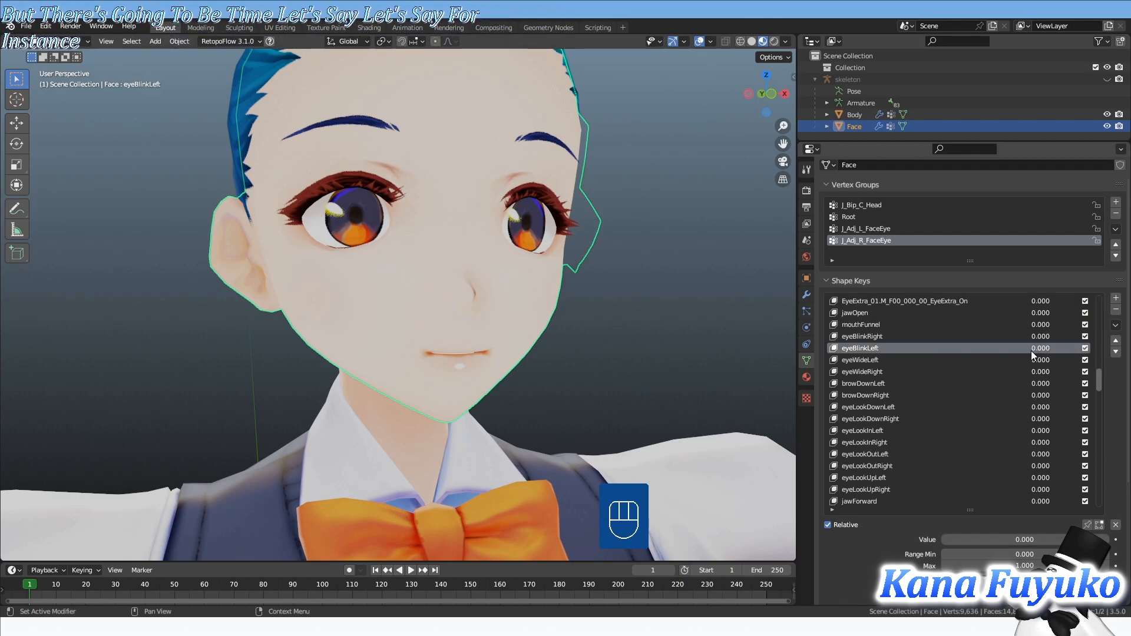
pyautogui.moveTo(1035, 348); pyautogui.dragTo(1065, 368)
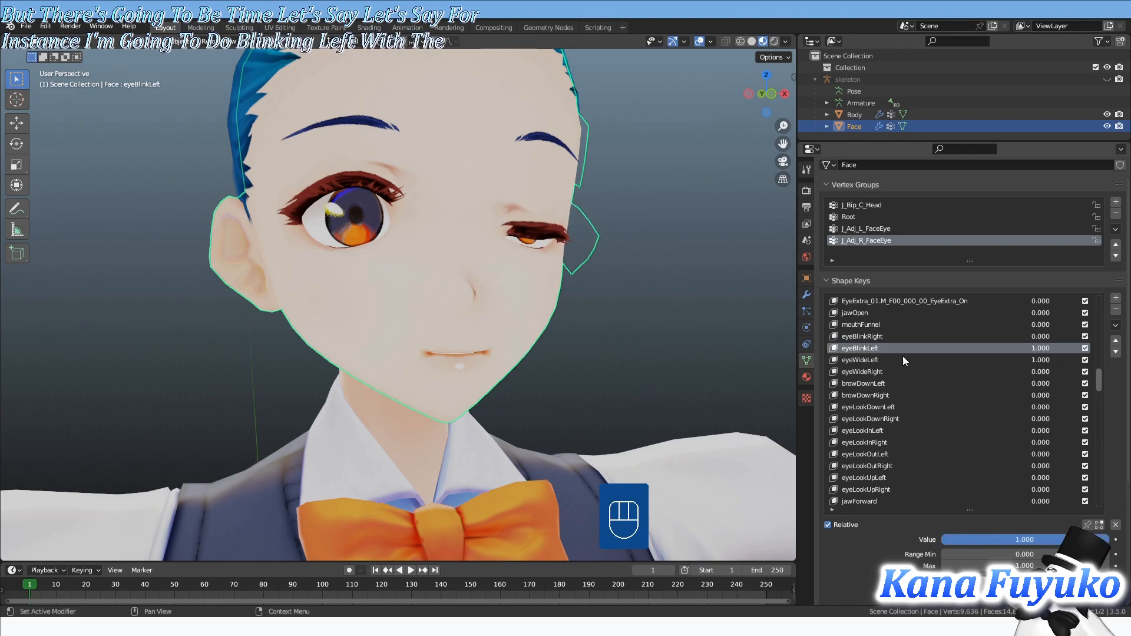
pyautogui.click(871, 359)
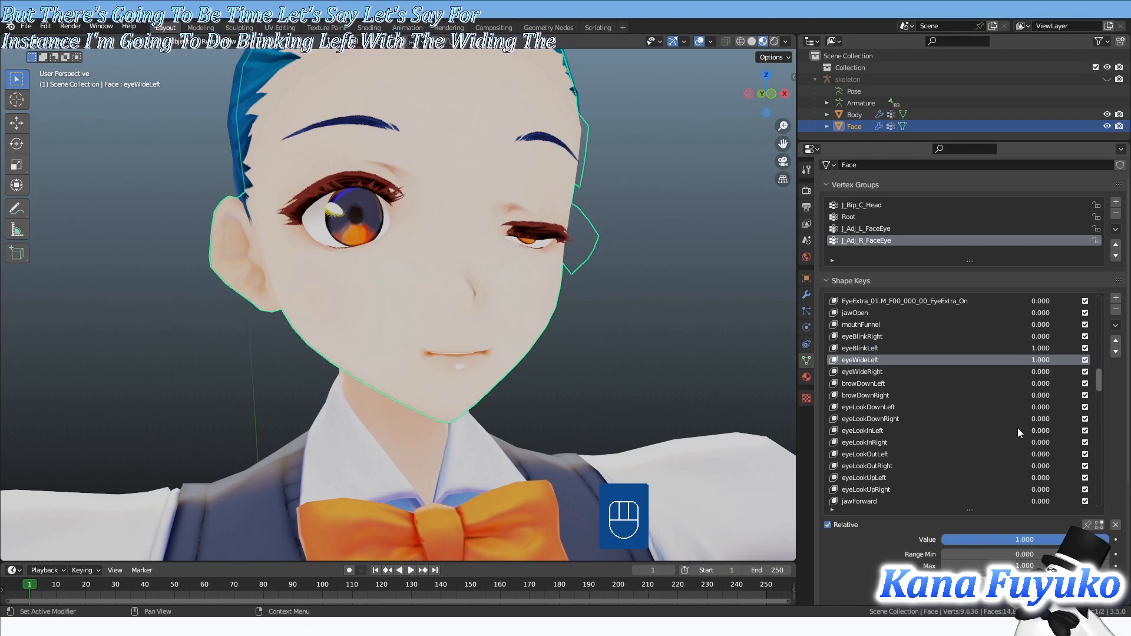
pyautogui.moveTo(1031, 411); pyautogui.dragTo(1041, 430)
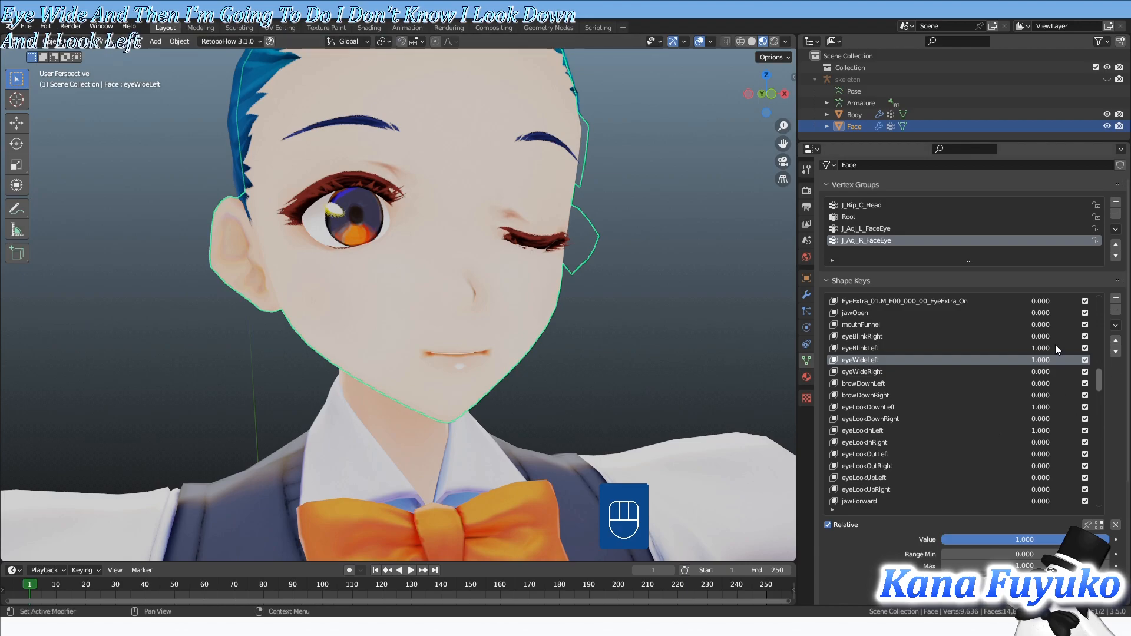
pyautogui.scroll(-2, 549, 430)
pyautogui.moveTo(543, 431); pyautogui.dragTo(523, 331, button='middle')
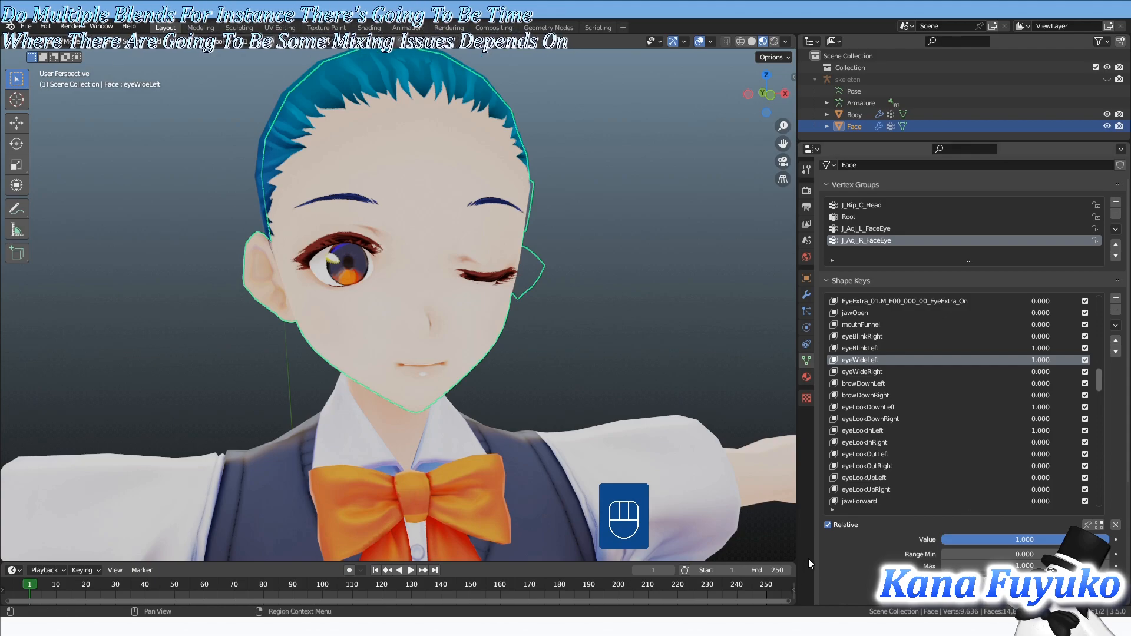
# - Clear all shape key values on the face and make Basis the active shape key
pyautogui.click(1115, 524)
pyautogui.moveTo(1098, 376); pyautogui.dragTo(1111, 289)
pyautogui.click(931, 301)
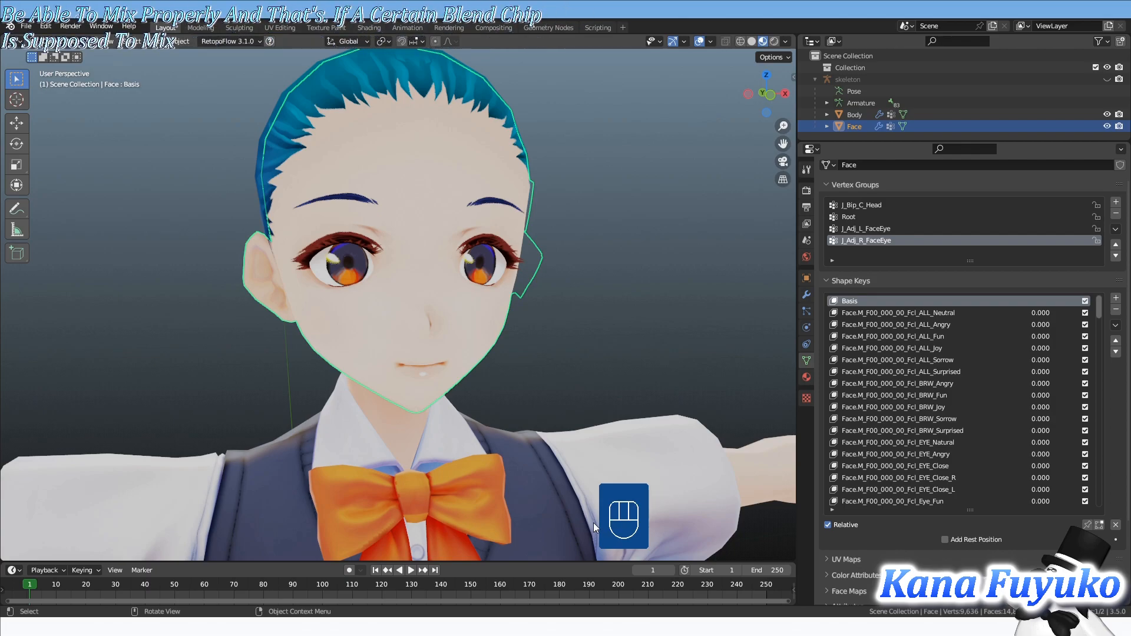
pyautogui.scroll(4, 466, 374)
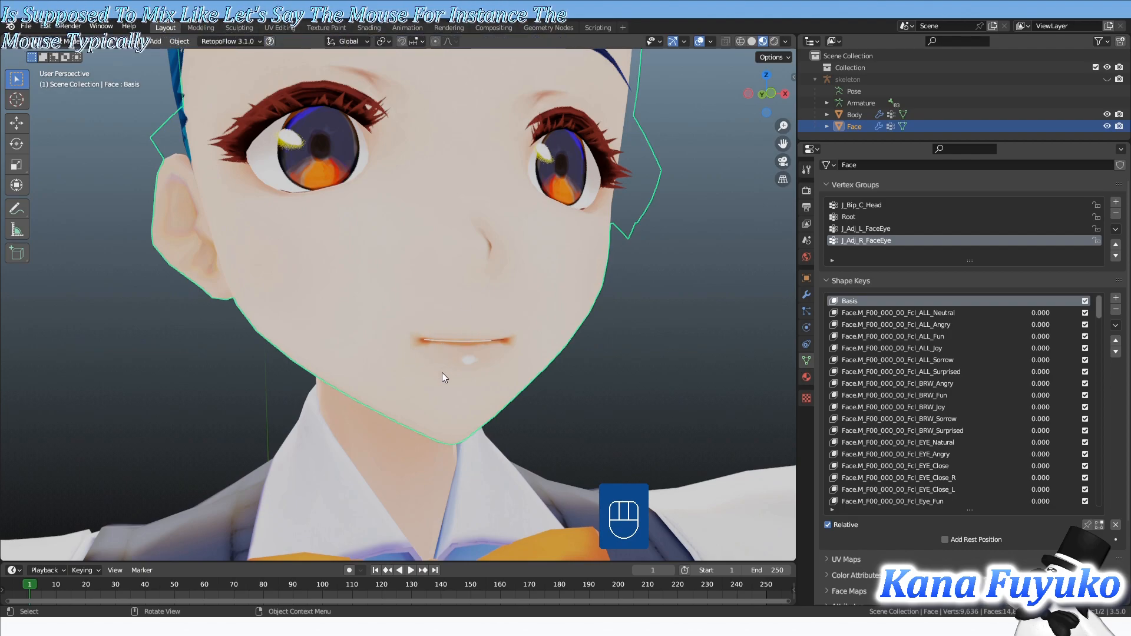
pyautogui.keyDown('ctrl'); pyautogui.moveTo(470, 348); pyautogui.dragTo(452, 407, button='middle'); pyautogui.keyUp('ctrl')
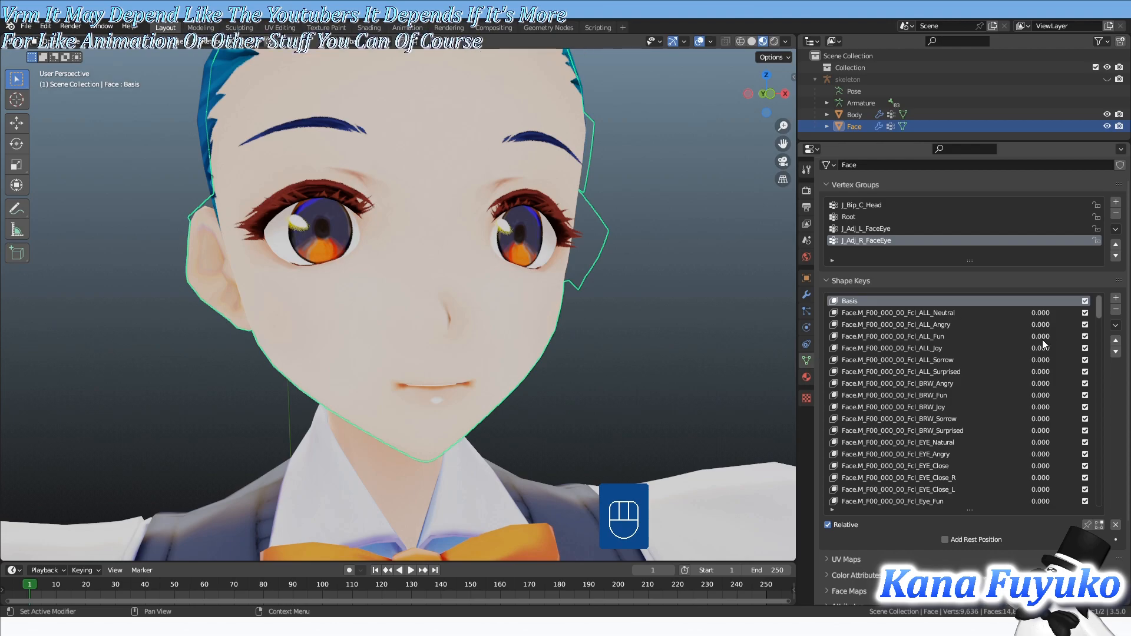
pyautogui.moveTo(1041, 325)
pyautogui.mouseDown()
pyautogui.moveTo(1096, 325)
pyautogui.moveTo(1046, 326)
pyautogui.mouseUp()
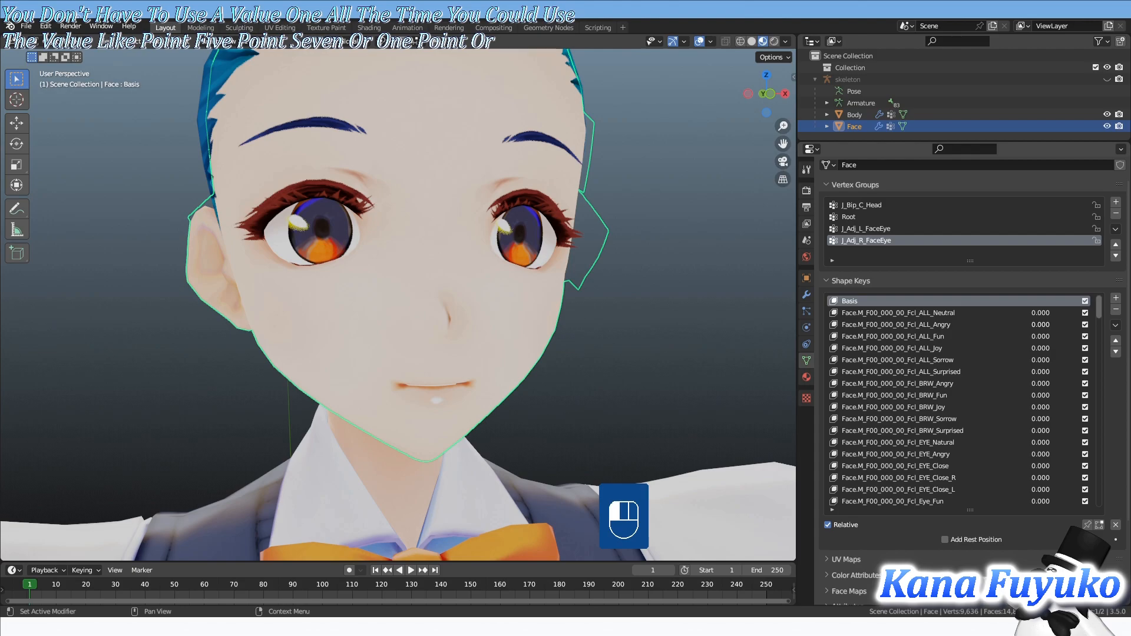
pyautogui.scroll(-3, 600, 397)
pyautogui.scroll(3, 590, 332)
pyautogui.keyDown('ctrl'); pyautogui.moveTo(591, 332); pyautogui.dragTo(640, 345, button='middle'); pyautogui.keyUp('ctrl')
# - Show the character in front orthographic view, framed closely on the face
pyautogui.press('KP_1')
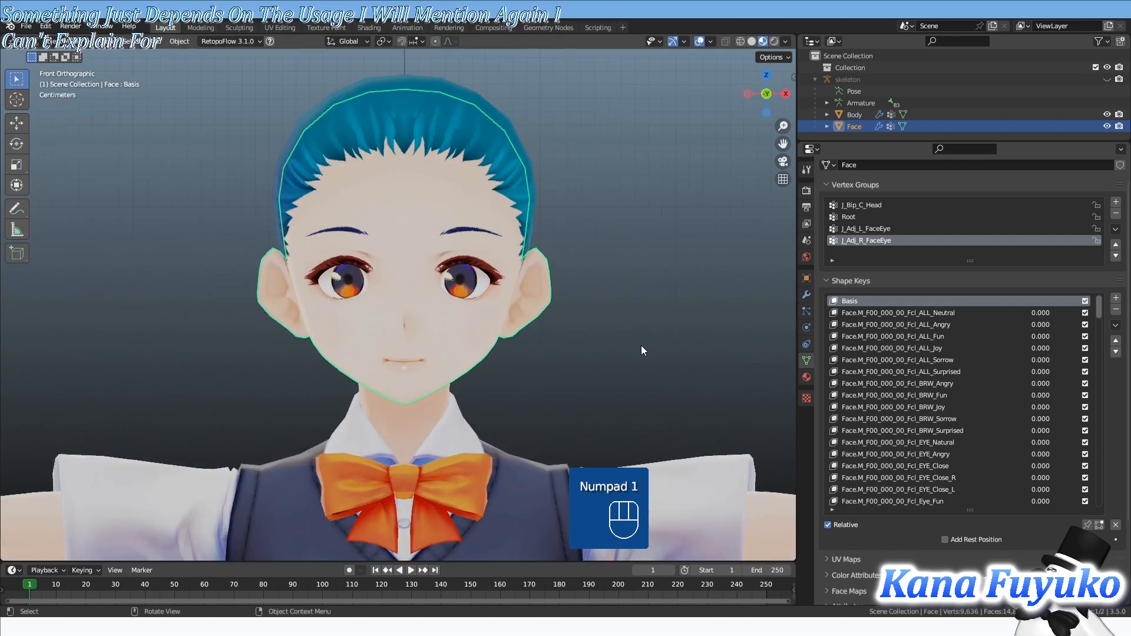
pyautogui.scroll(3, 660, 339)
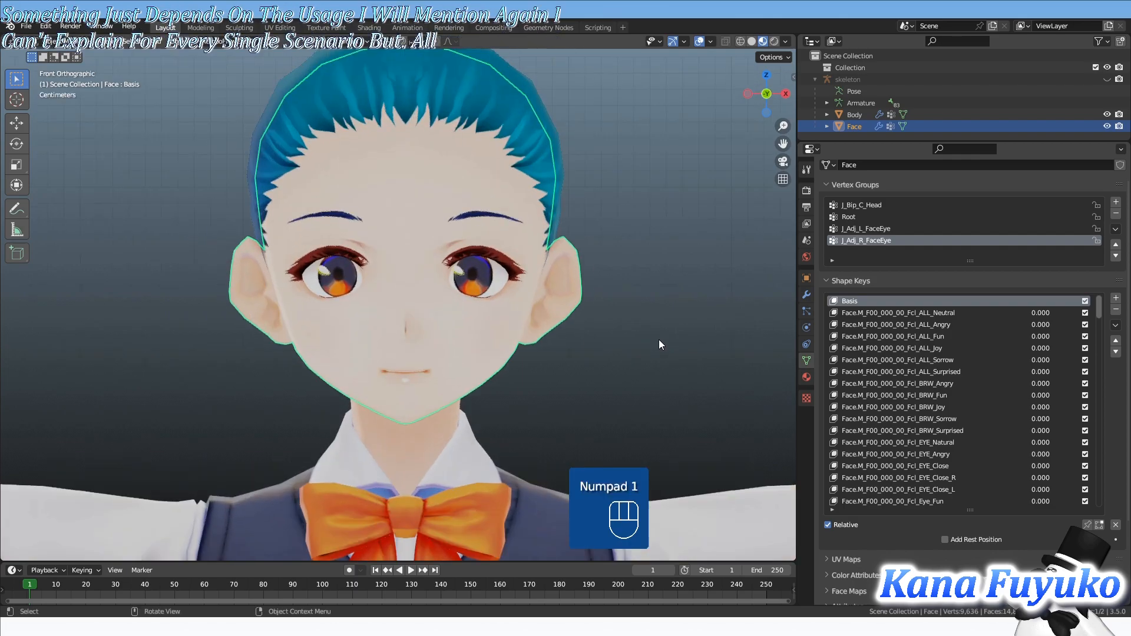
pyautogui.click(655, 336)
pyautogui.scroll(1, 634, 312)
pyautogui.keyDown('shift'); pyautogui.moveTo(625, 345); pyautogui.dragTo(621, 369, button='middle'); pyautogui.keyUp('shift')
pyautogui.keyDown('shift'); pyautogui.moveTo(521, 377); pyautogui.dragTo(546, 366, button='middle'); pyautogui.keyUp('shift')
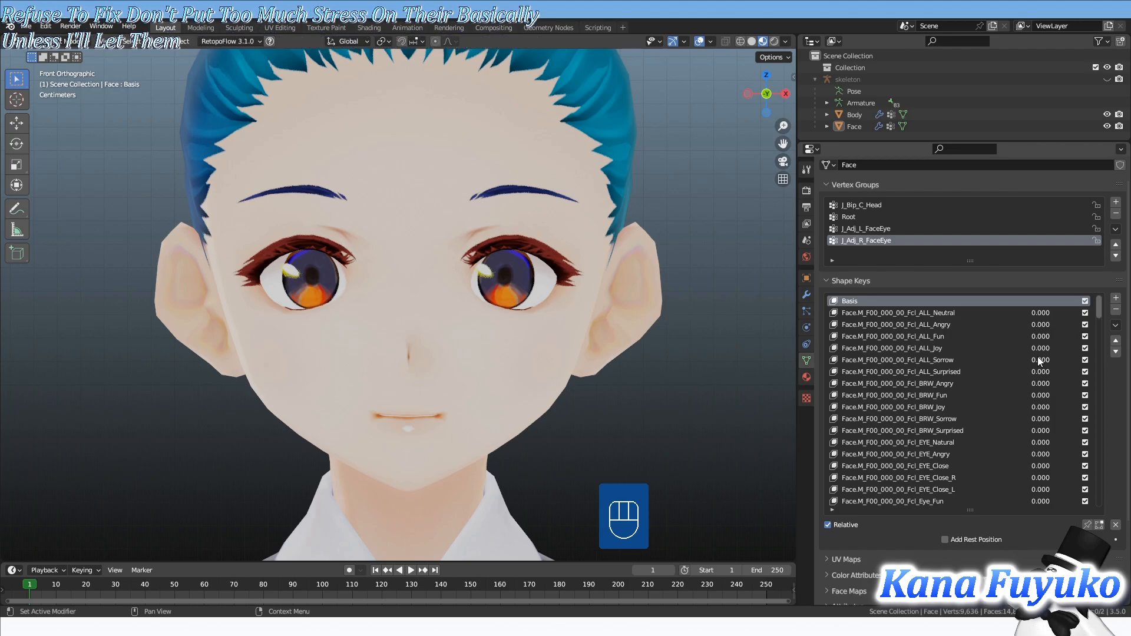
# - Look over the additional shape key operations and reselect only the face mesh
pyautogui.click(1116, 325)
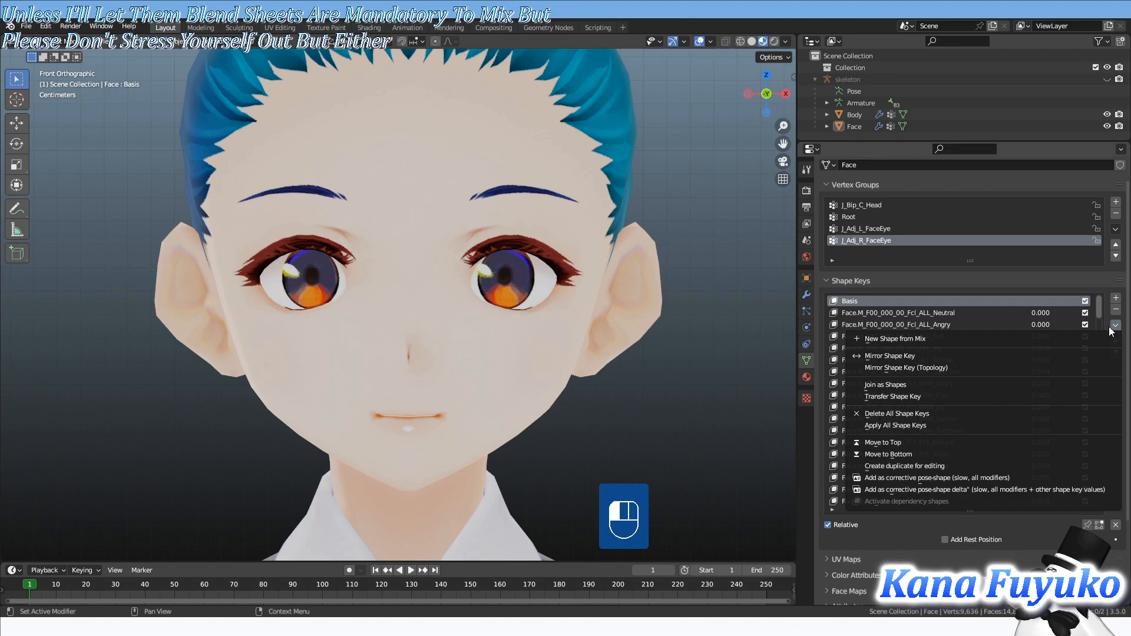
pyautogui.click(1116, 325)
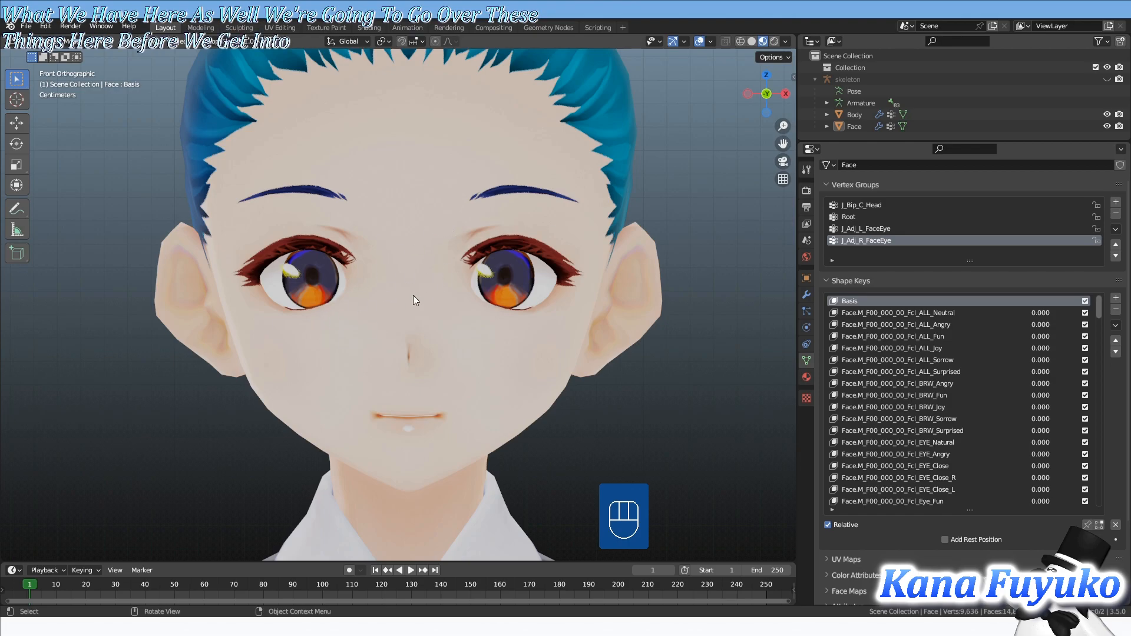
pyautogui.press('a')
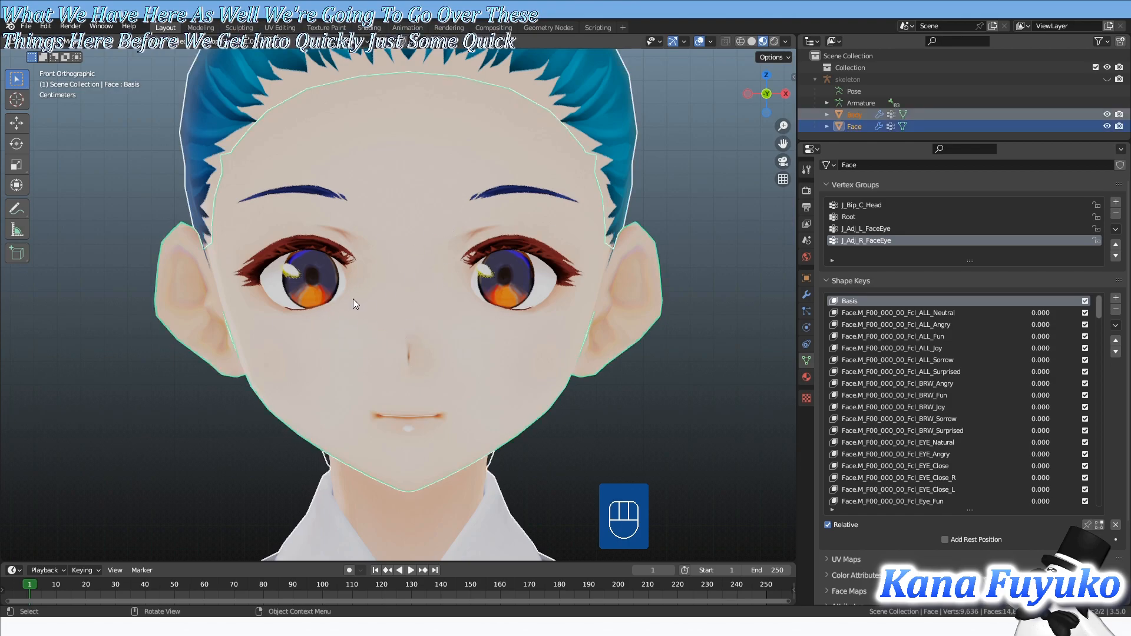
pyautogui.click(469, 334)
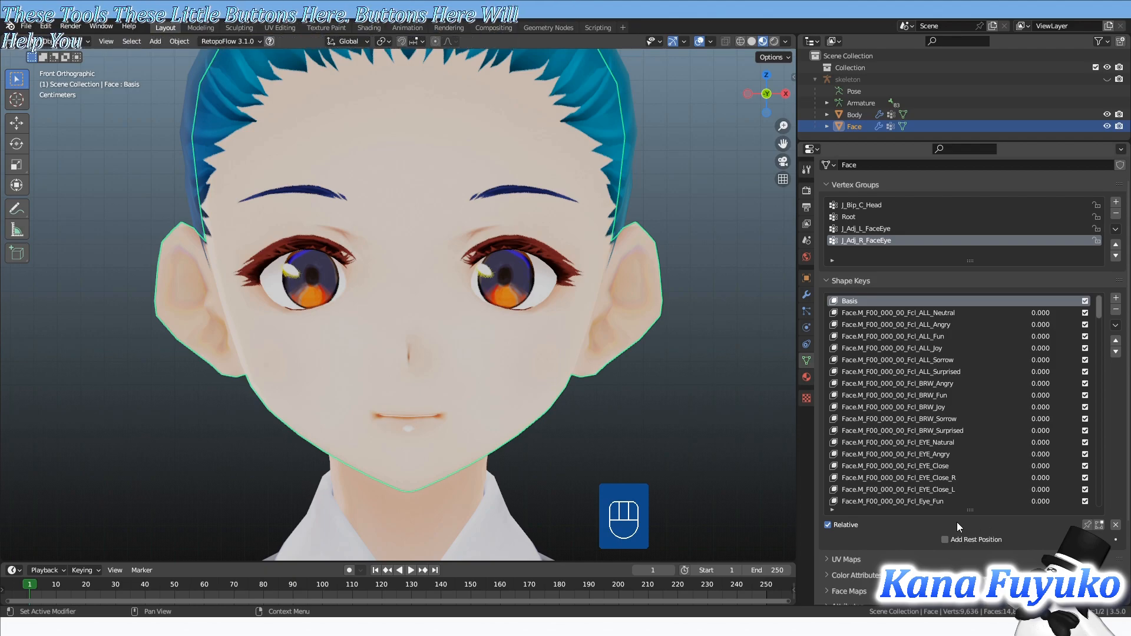
# - Set ALL_Surprised and EYE_Close to 1.000, with EYE_Close_R at 0.115 and EYE_Close_L at 0.092
pyautogui.click(943, 371)
pyautogui.moveTo(1029, 371); pyautogui.dragTo(1047, 372)
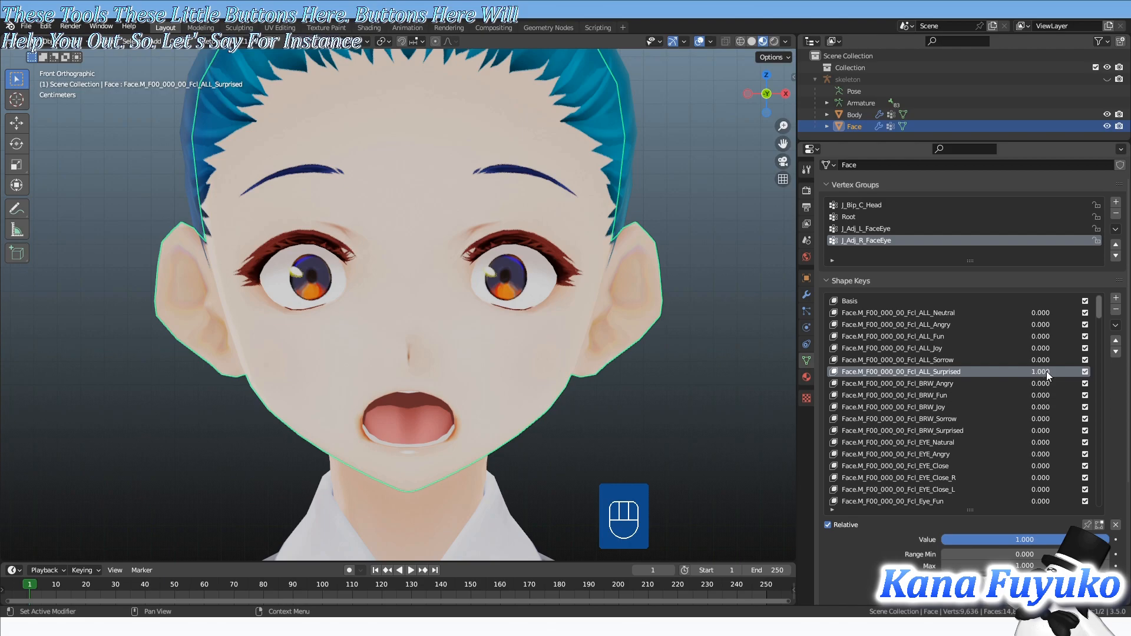
pyautogui.scroll(-7, 1029, 369)
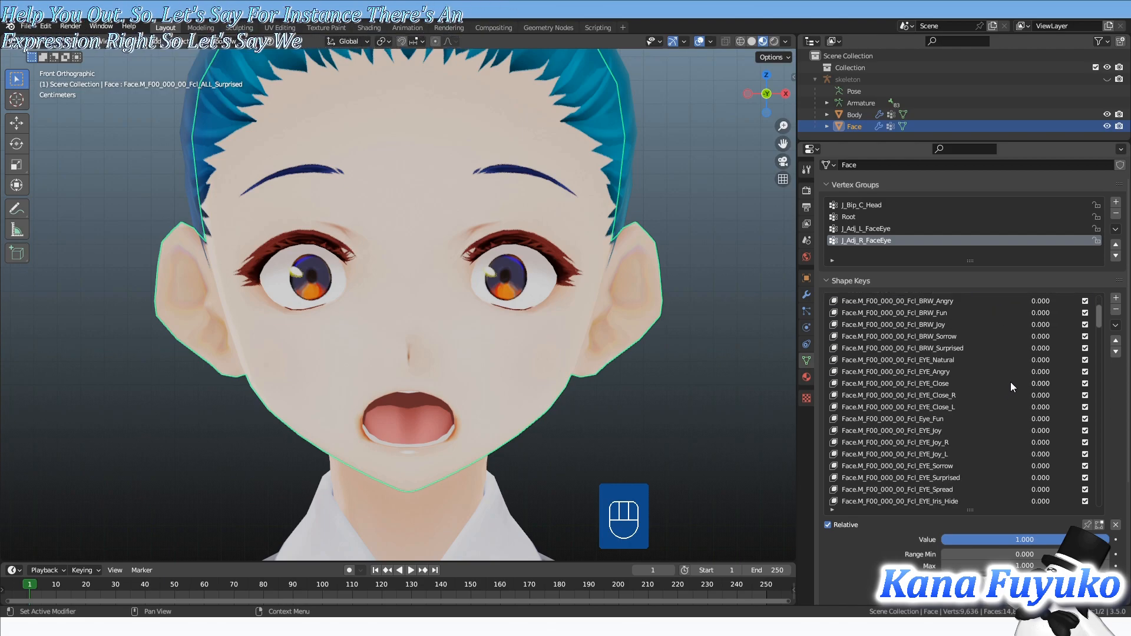
pyautogui.moveTo(1037, 383); pyautogui.dragTo(1010, 404)
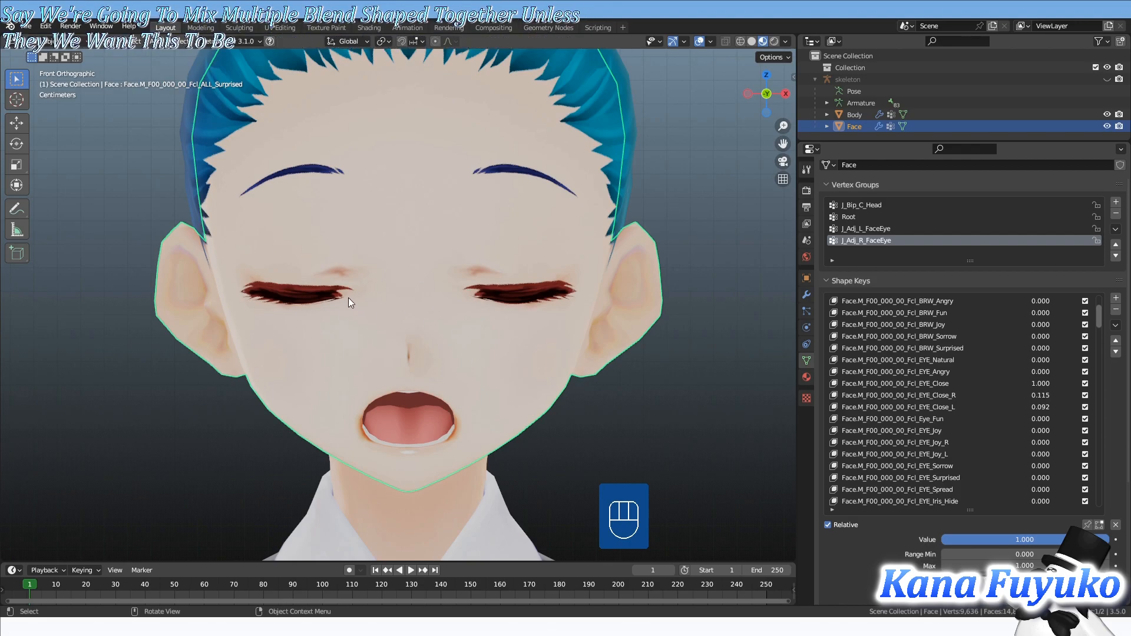
# - Create a new shape key from the current mix of surprised mouth and closed eyes
pyautogui.scroll(4, 1004, 376)
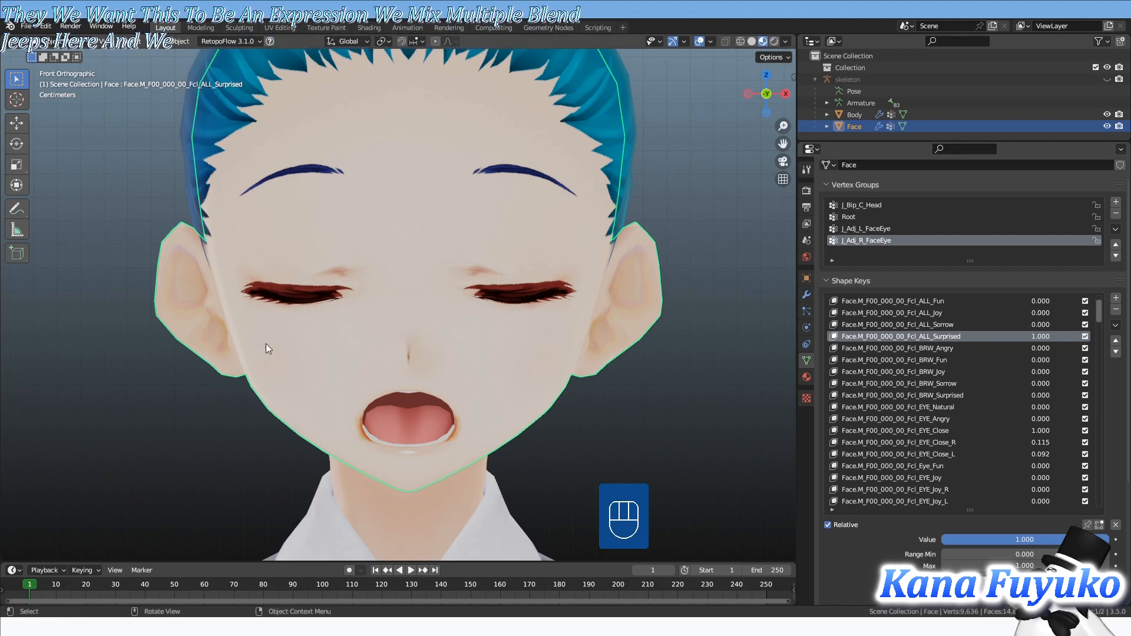
pyautogui.keyDown('shift'); pyautogui.moveTo(411, 307); pyautogui.dragTo(454, 271, button='middle'); pyautogui.keyUp('shift')
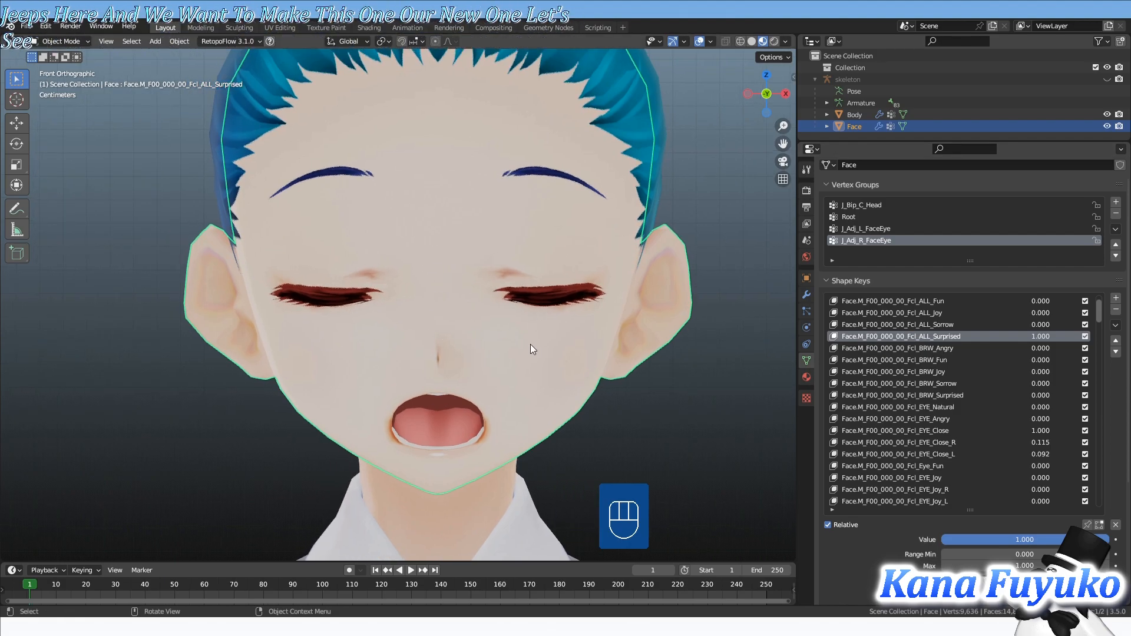
pyautogui.click(1115, 325)
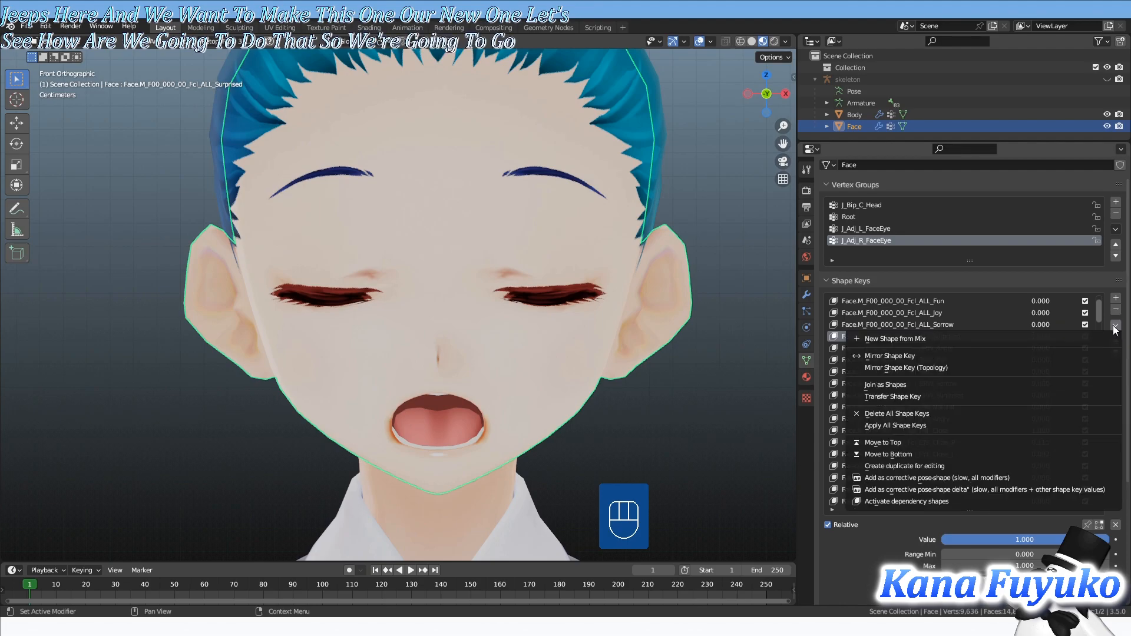
pyautogui.click(880, 339)
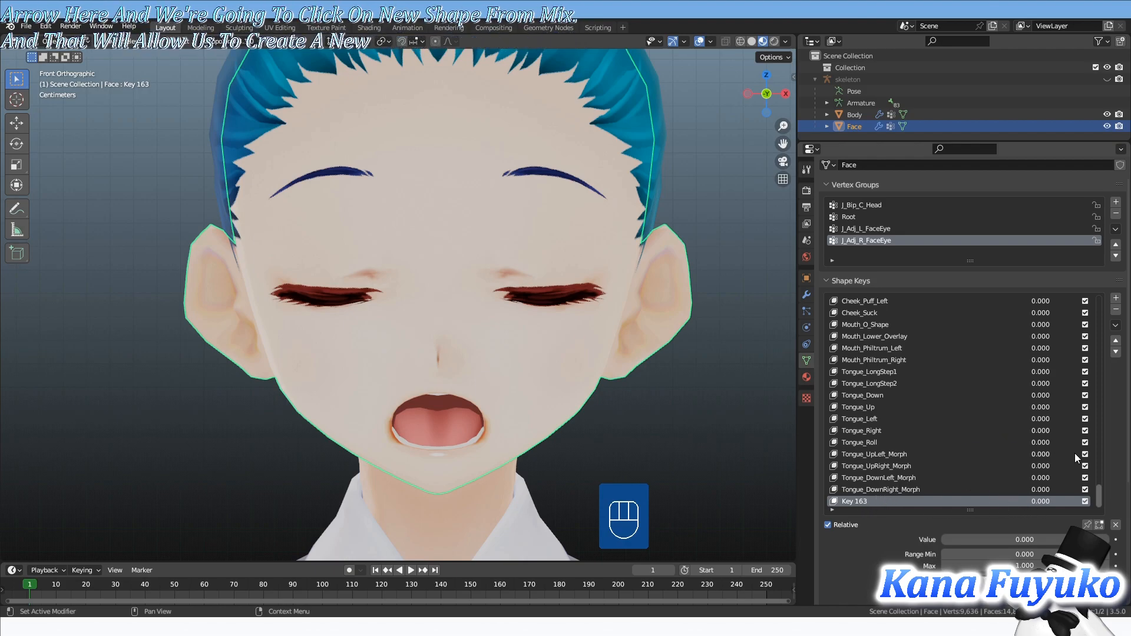
# - Clear all shape key values on the face mesh at once
pyautogui.moveTo(1101, 490); pyautogui.dragTo(1098, 302)
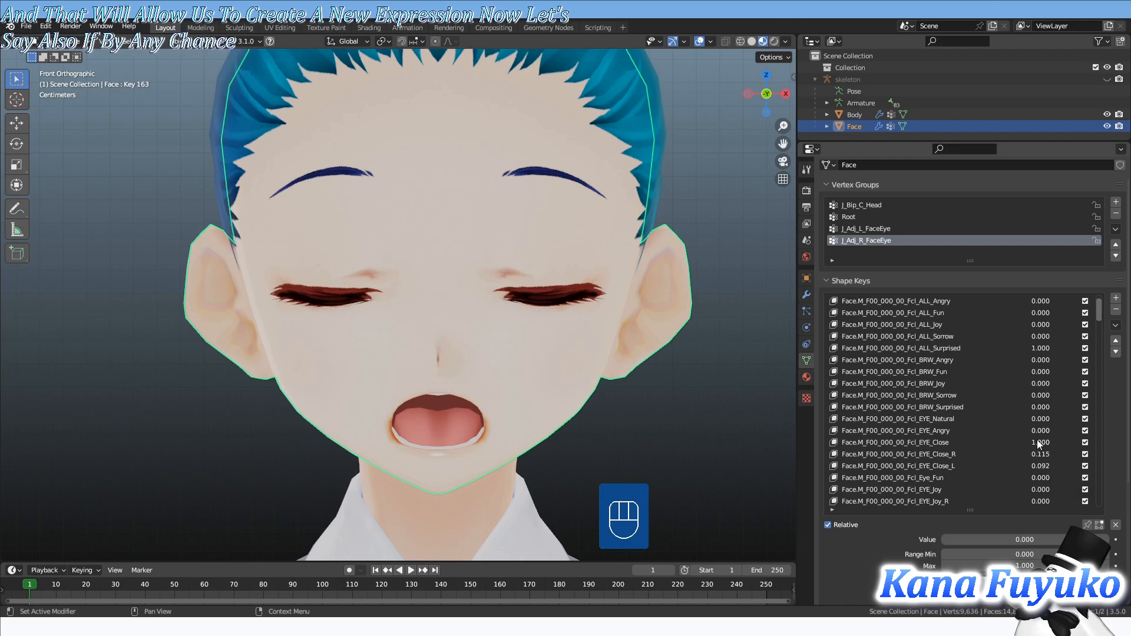
pyautogui.moveTo(1048, 442)
pyautogui.mouseDown()
pyautogui.moveTo(996, 442)
pyautogui.moveTo(1051, 442)
pyautogui.mouseUp()
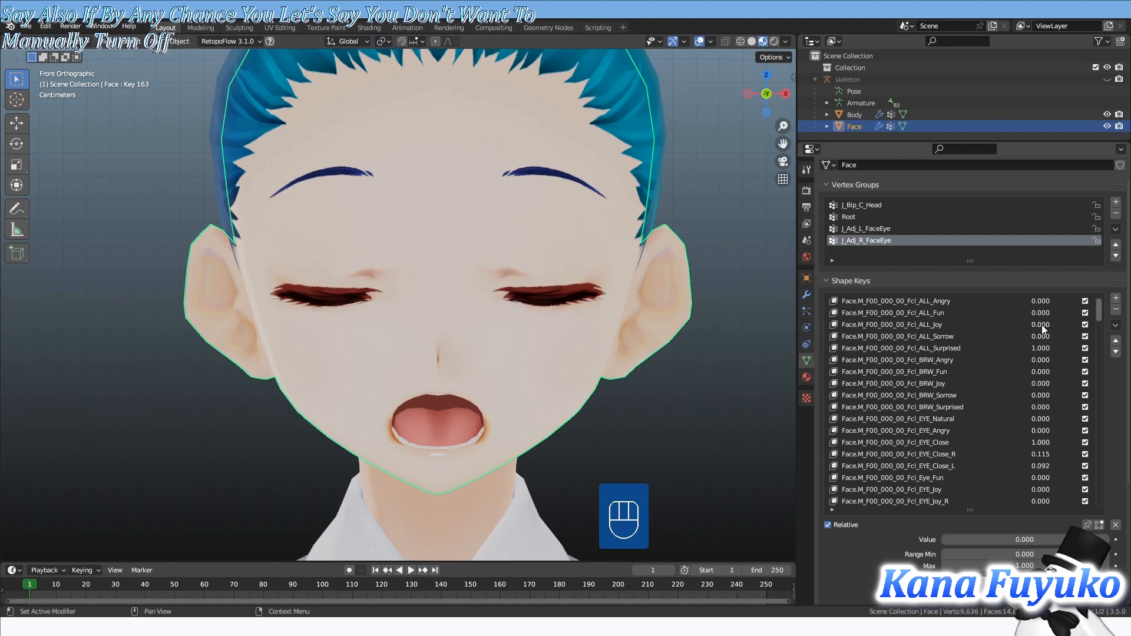
pyautogui.scroll(-3, 1034, 439)
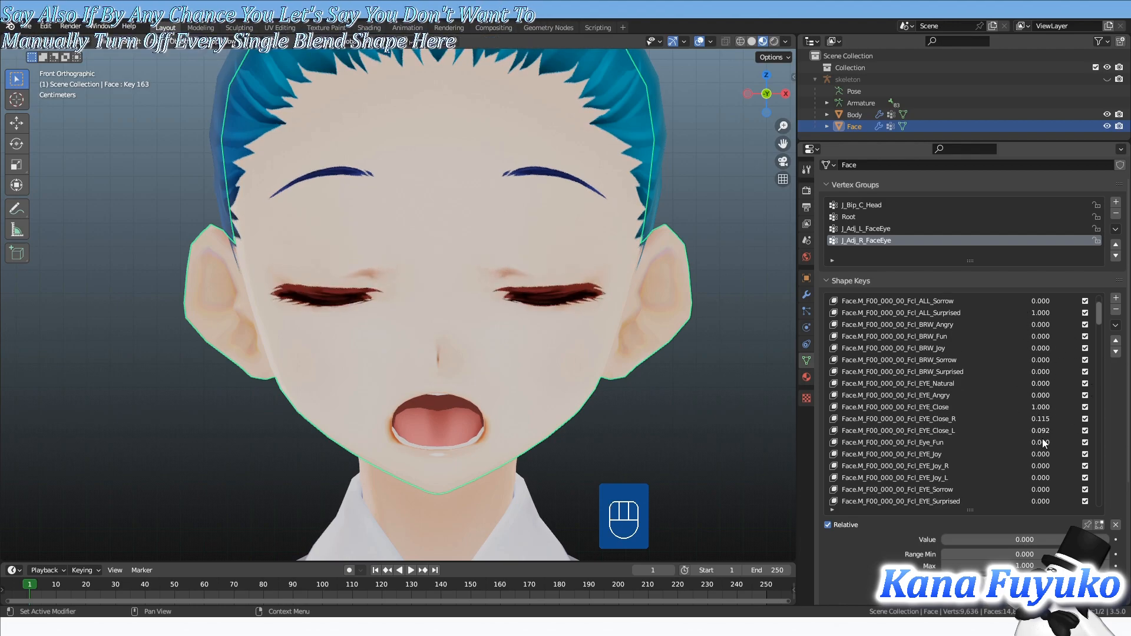
pyautogui.scroll(2, 1017, 375)
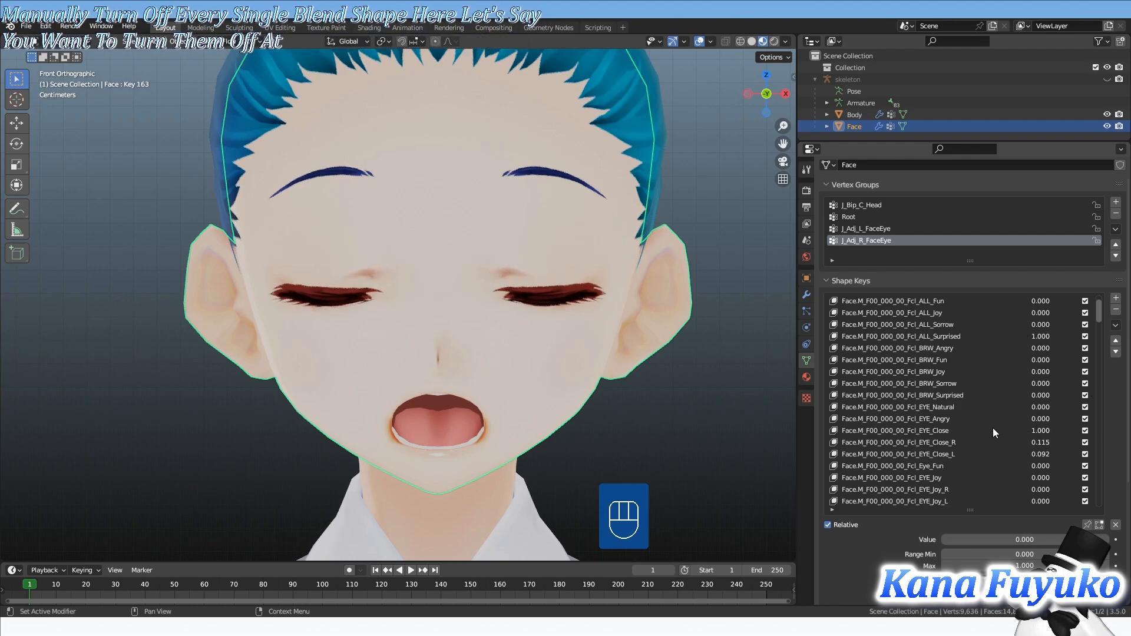
pyautogui.click(1117, 528)
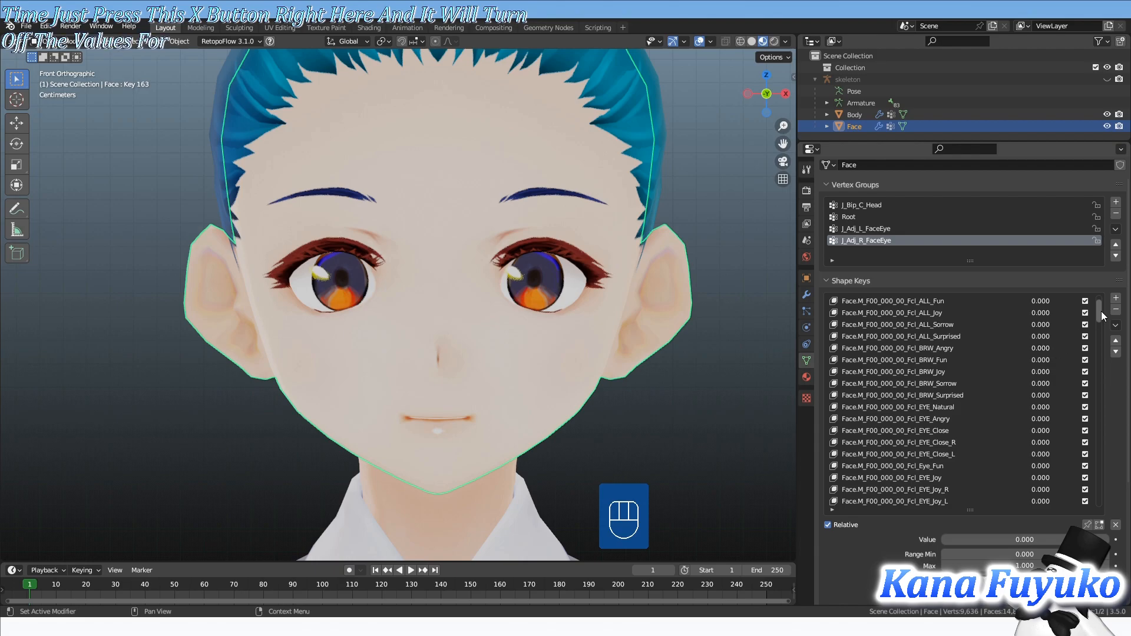
# - Preview the newly created Key 163 expression on the face and return its value to 0.000
pyautogui.scroll(1, 1101, 309)
pyautogui.moveTo(1101, 309); pyautogui.dragTo(1108, 526)
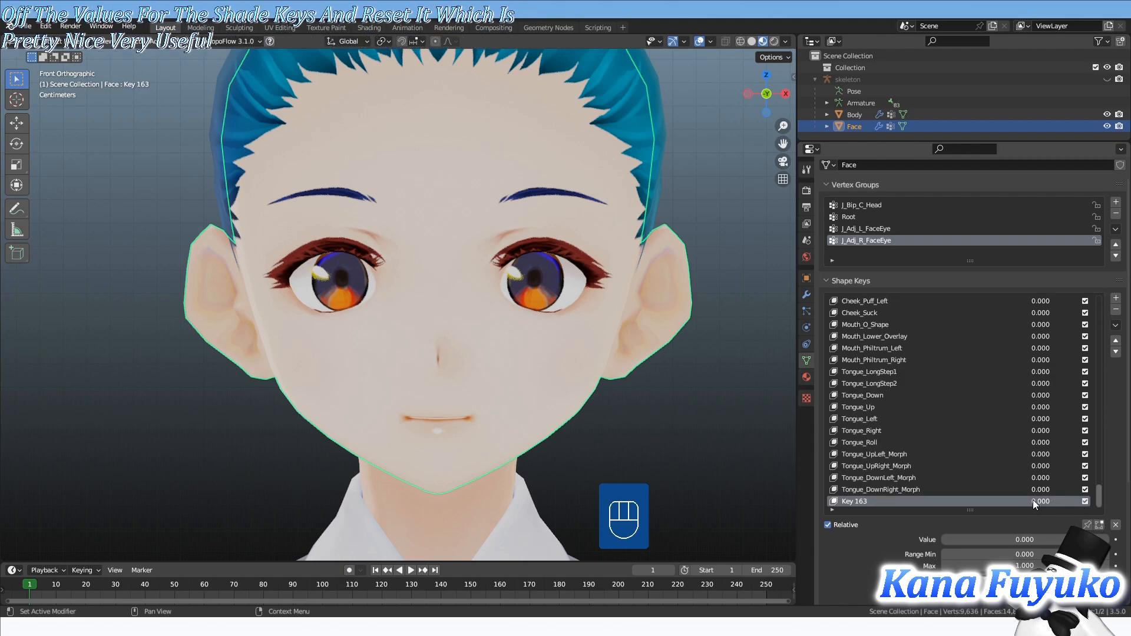
pyautogui.moveTo(1033, 501)
pyautogui.mouseDown()
pyautogui.moveTo(1078, 502)
pyautogui.moveTo(1025, 501)
pyautogui.mouseUp()
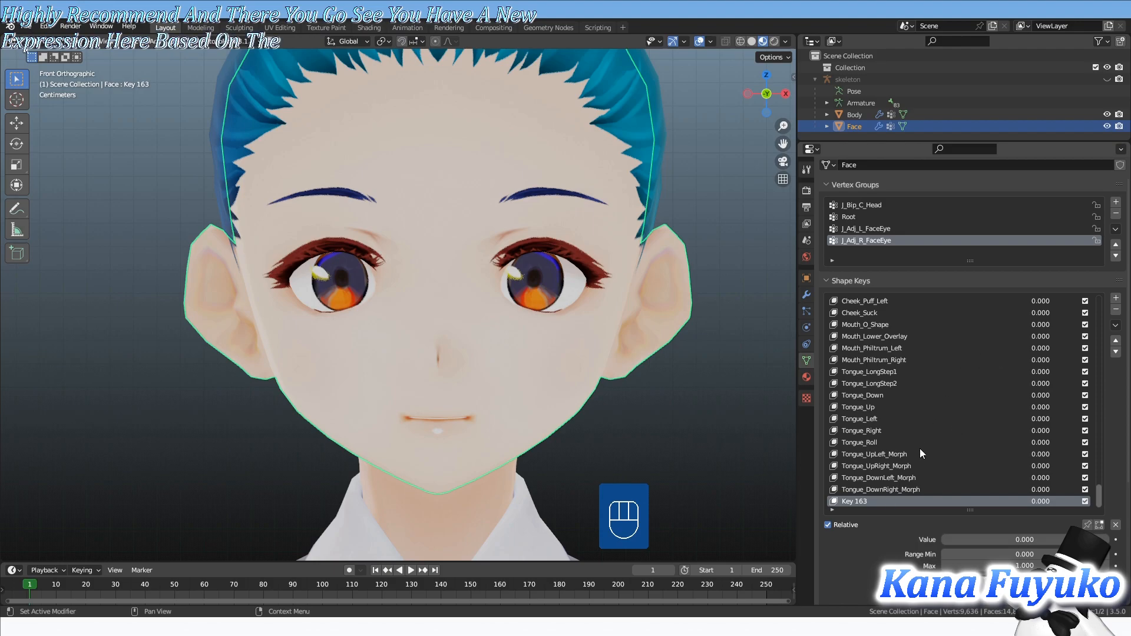
pyautogui.click(1116, 325)
pyautogui.click(1112, 333)
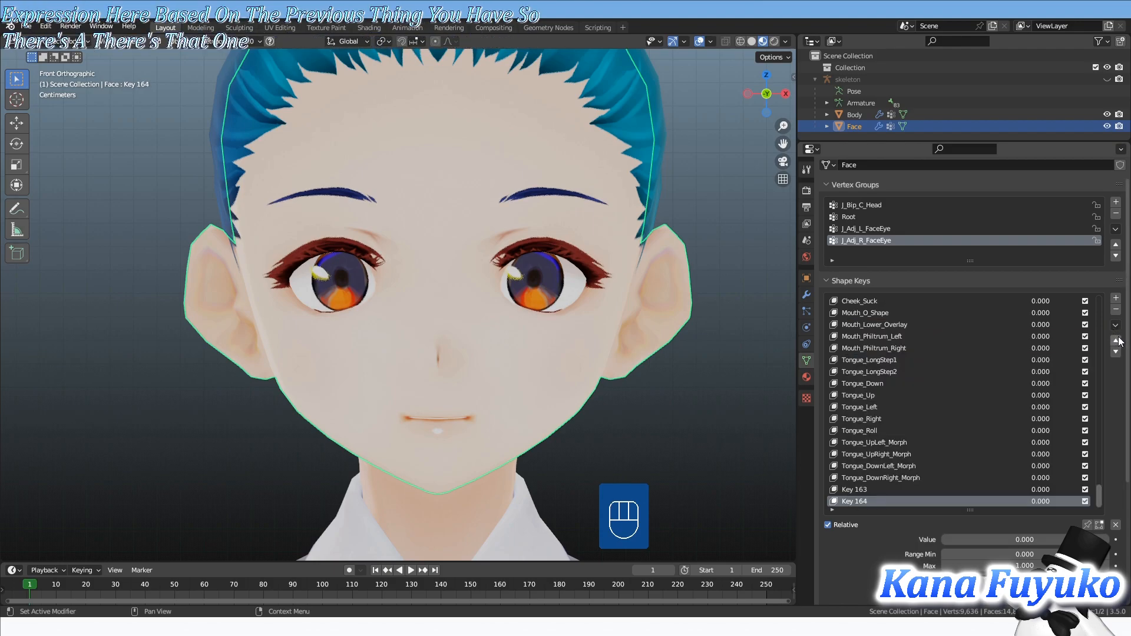
pyautogui.hotkey('ctrl', 'z')
# - Look over the shape key operations for mirroring, topology mirroring, joining as shapes and transferring
pyautogui.click(1116, 326)
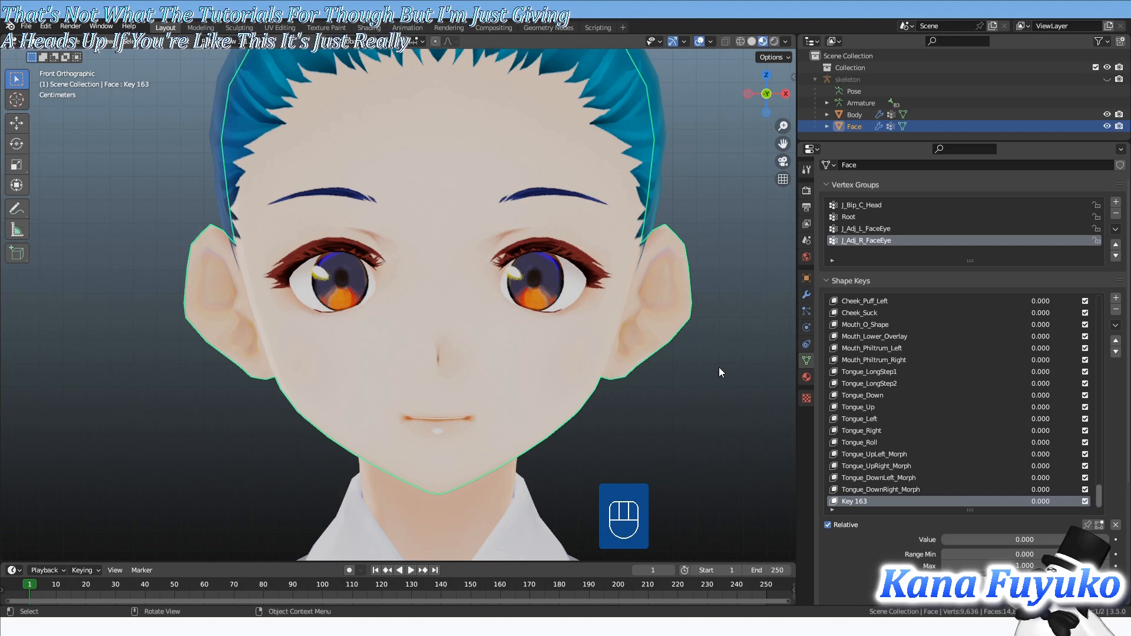
pyautogui.click(1116, 326)
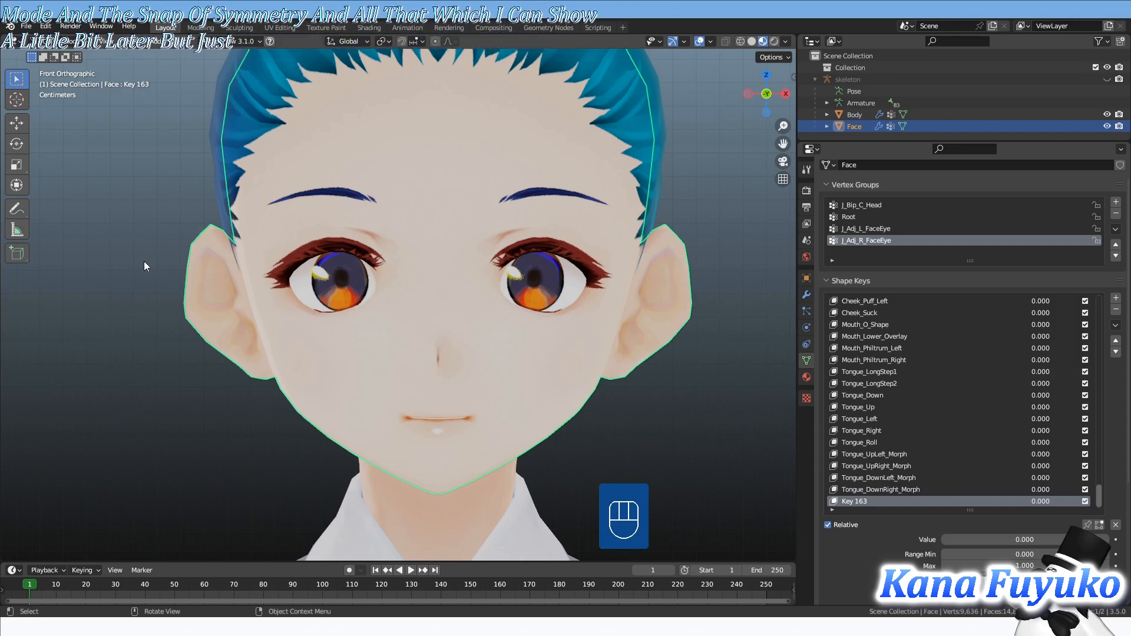
pyautogui.click(1116, 325)
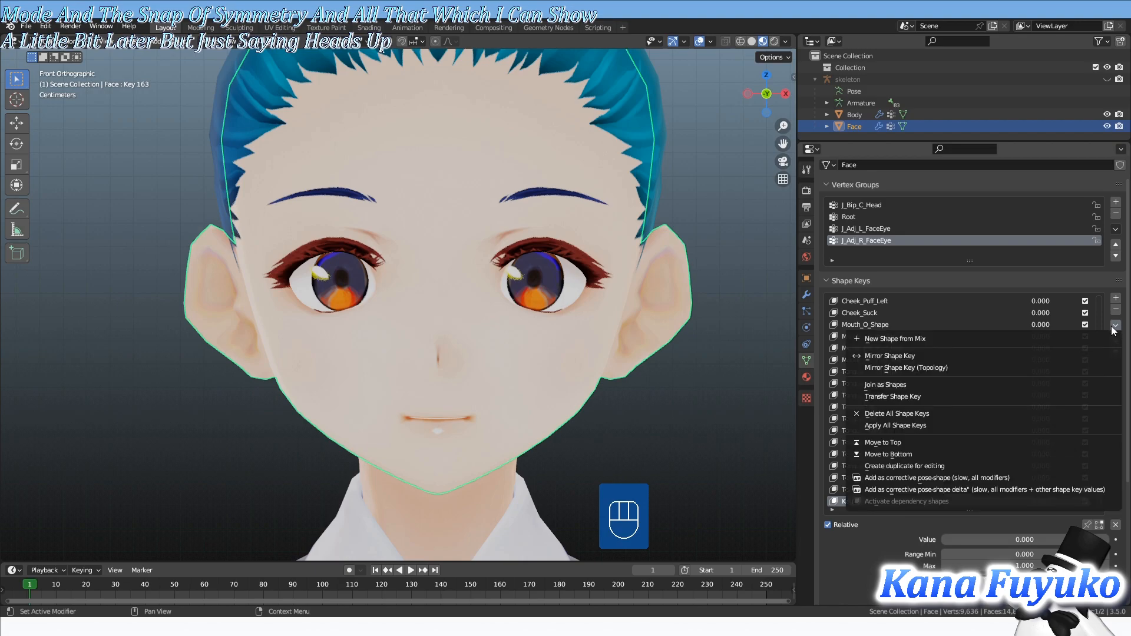
pyautogui.click(906, 367)
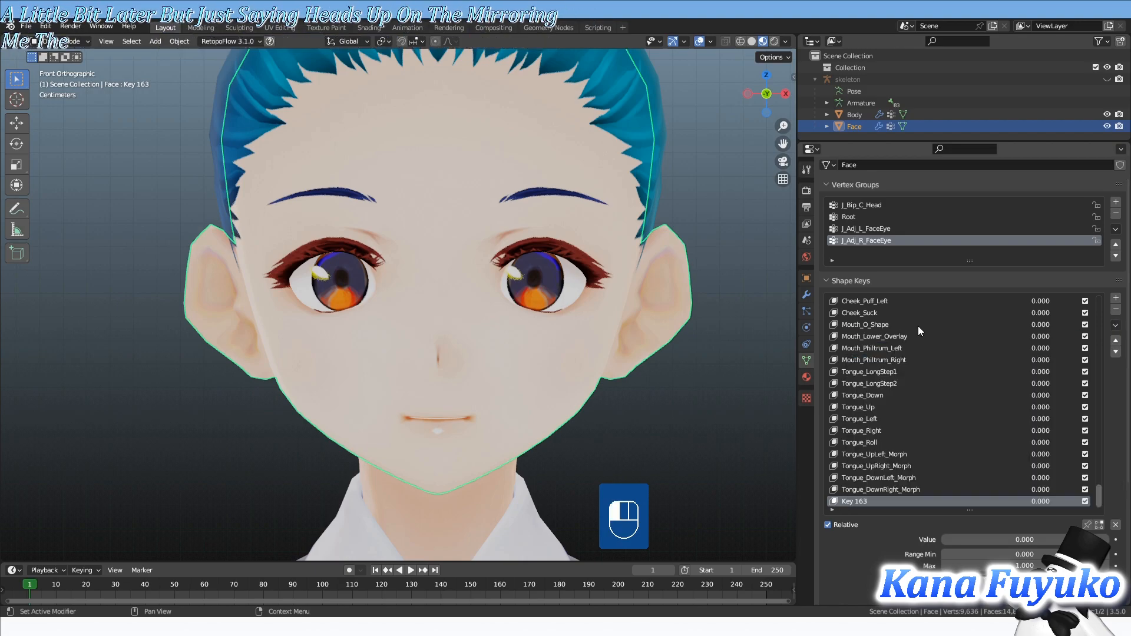
pyautogui.click(1115, 325)
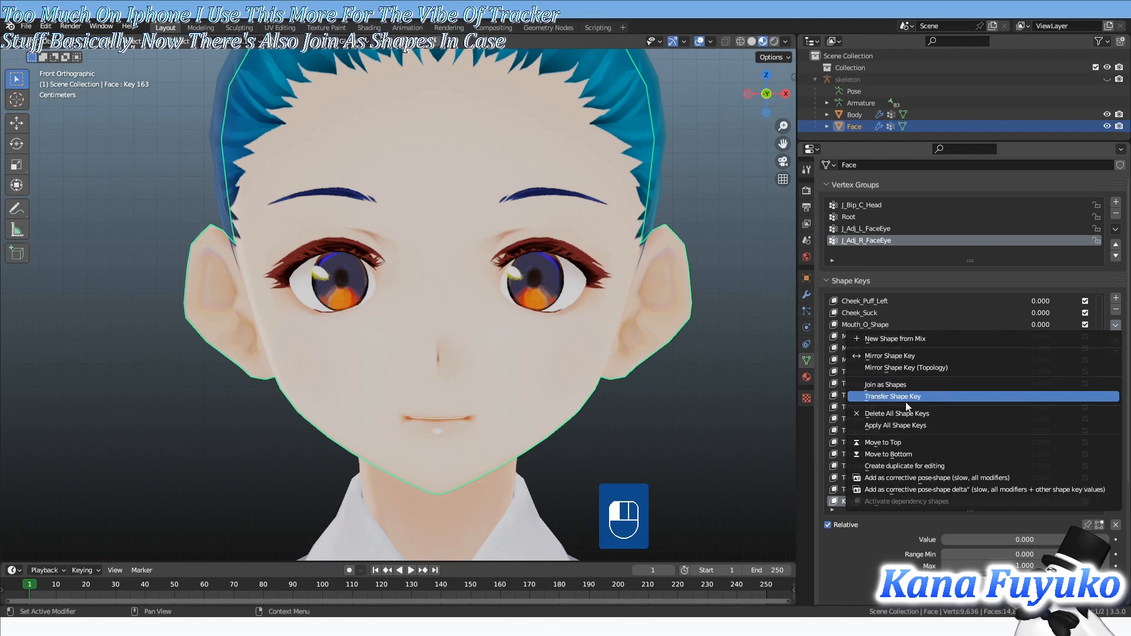
# - Duplicate the face mesh and move the copy about 0.40 m in front of the character along negative Y
pyautogui.scroll(-4, 536, 393)
pyautogui.scroll(-4, 536, 387)
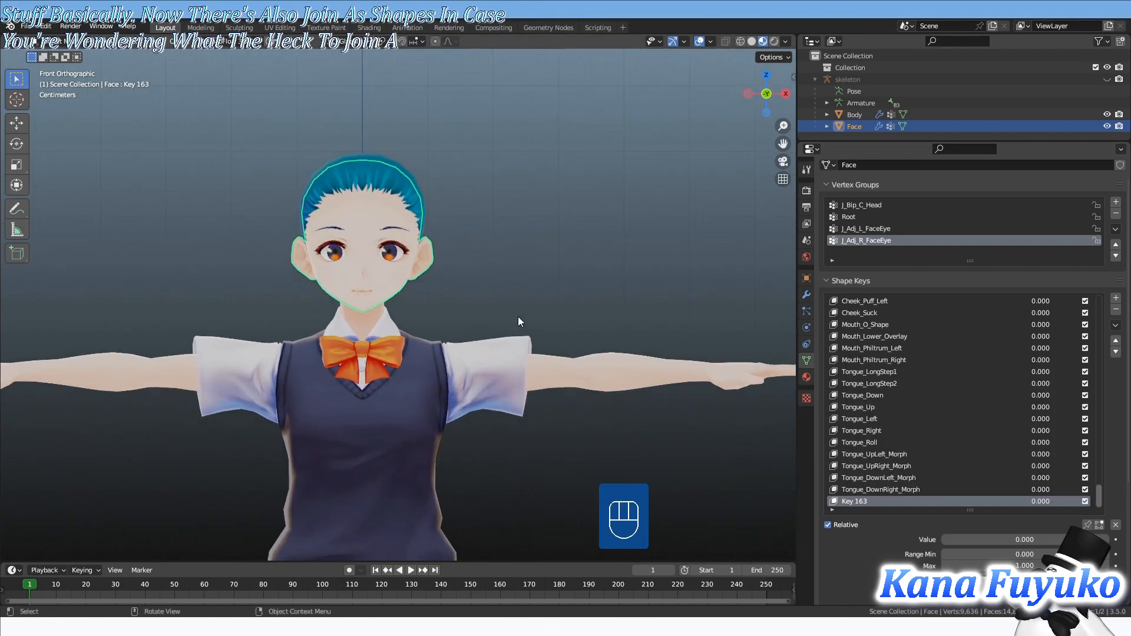
pyautogui.hotkey('shift', 'd')
pyautogui.rightClick(552, 321)
pyautogui.moveTo(511, 323); pyautogui.dragTo(556, 359, button='middle')
pyautogui.press('g')
pyautogui.click(648, 370)
pyautogui.keyDown('shift'); pyautogui.moveTo(648, 370); pyautogui.dragTo(557, 367, button='middle'); pyautogui.keyUp('shift')
pyautogui.scroll(2, 559, 365)
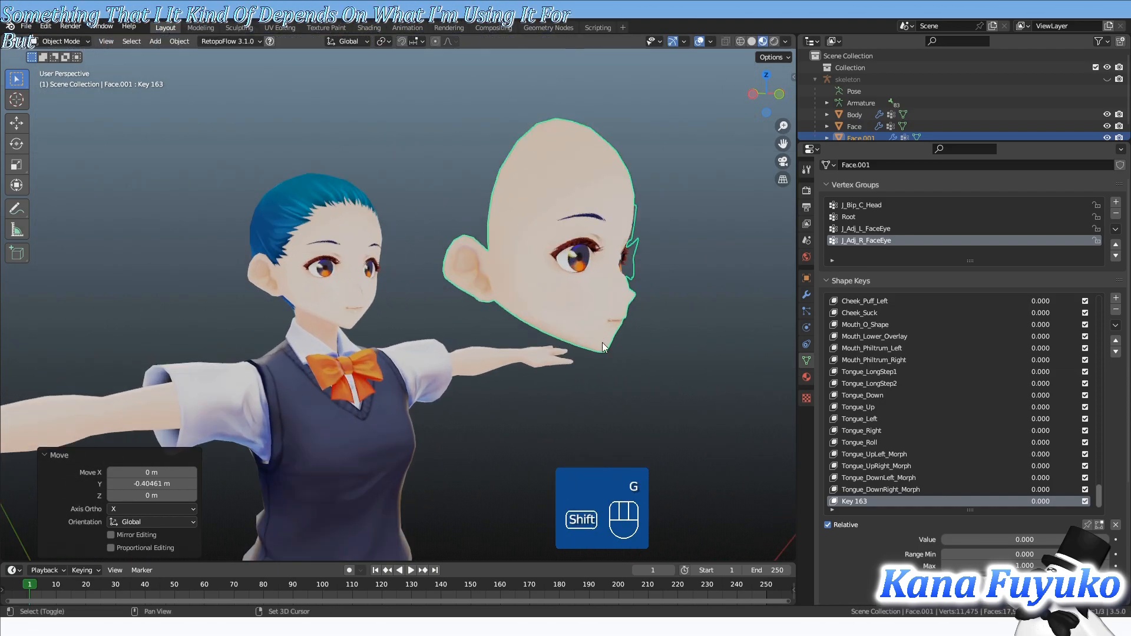
pyautogui.keyDown('shift'); pyautogui.moveTo(610, 329); pyautogui.dragTo(583, 332, button='middle'); pyautogui.keyUp('shift')
pyautogui.scroll(-1, 524, 319)
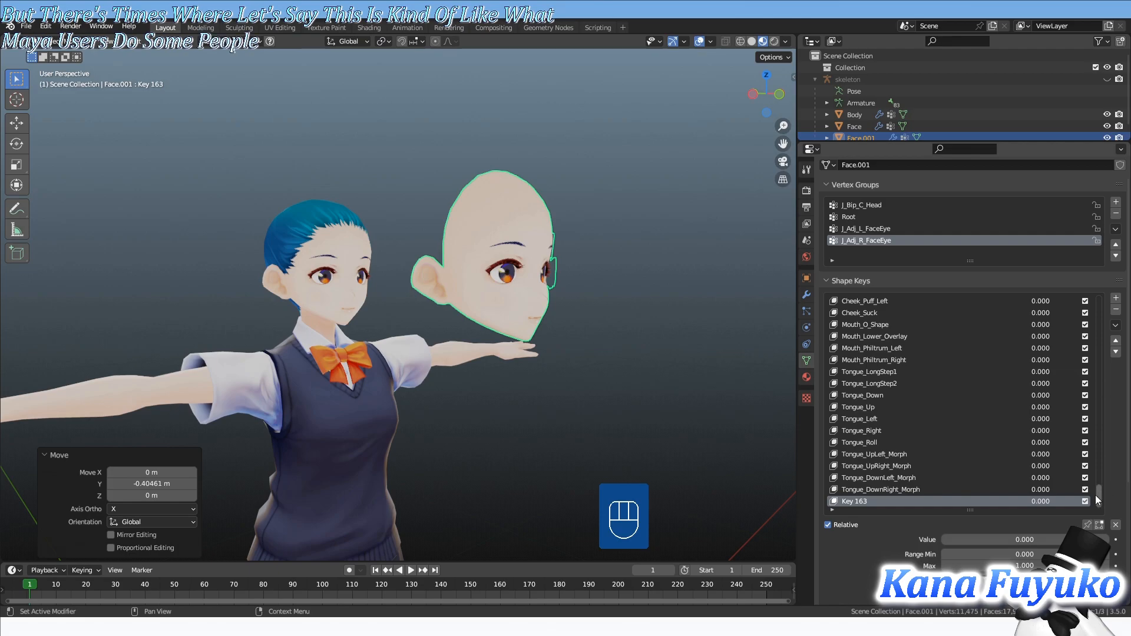
# - Set the Mouth_O_Shape shape key to 1.000 on the duplicated face
pyautogui.scroll(5, 1098, 475)
pyautogui.scroll(-1, 1097, 475)
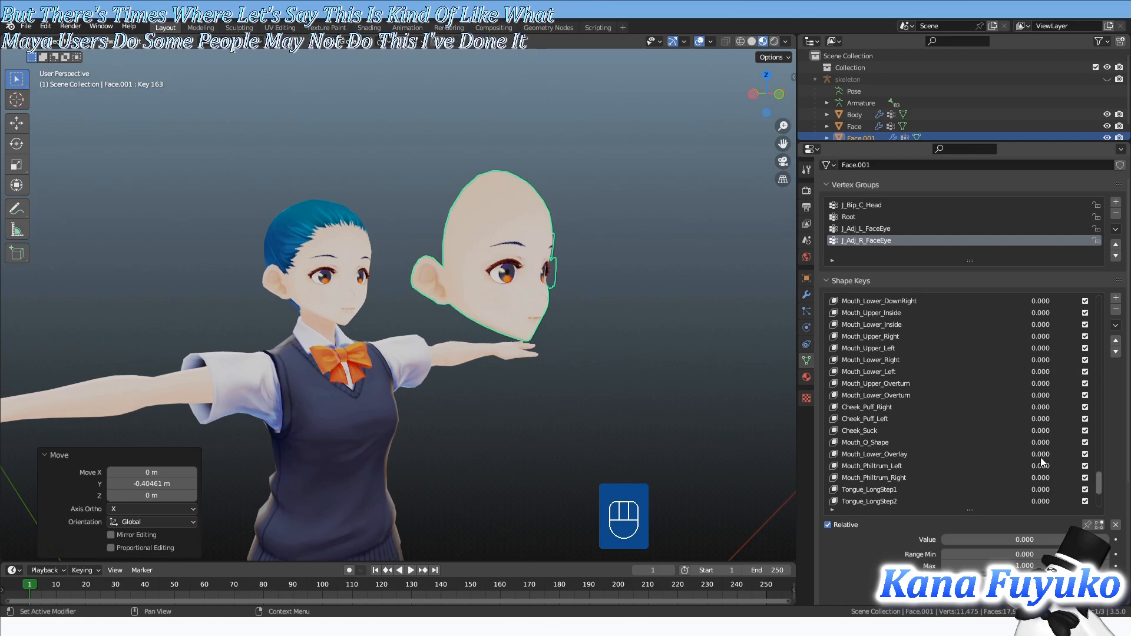
pyautogui.moveTo(1040, 442); pyautogui.dragTo(1103, 443)
pyautogui.moveTo(701, 421); pyautogui.dragTo(603, 433, button='middle')
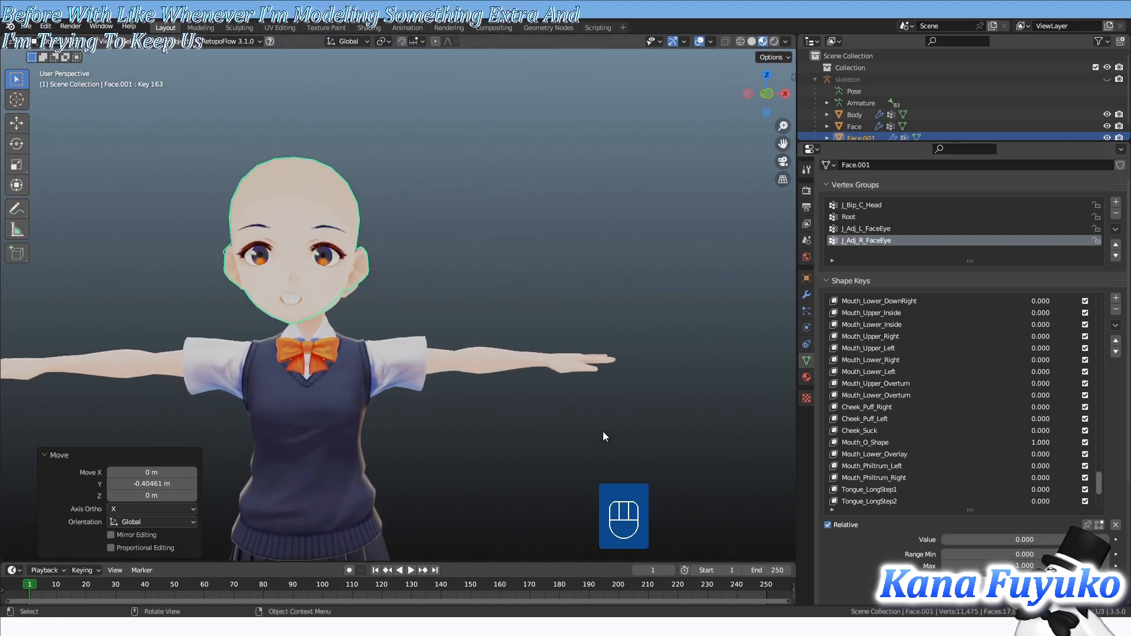
# - Reset the duplicated face's location and move it about 0.27 m along X, beside the character's head
pyautogui.press('g')
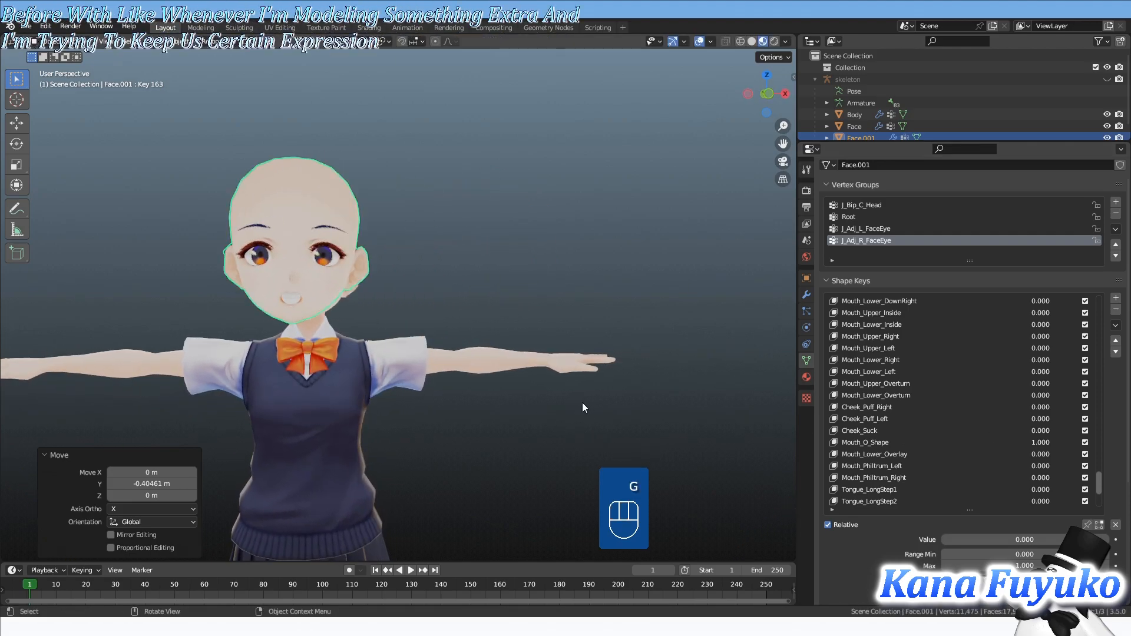
pyautogui.hotkey('alt', 'g')
pyautogui.press('g')
pyautogui.click(658, 399)
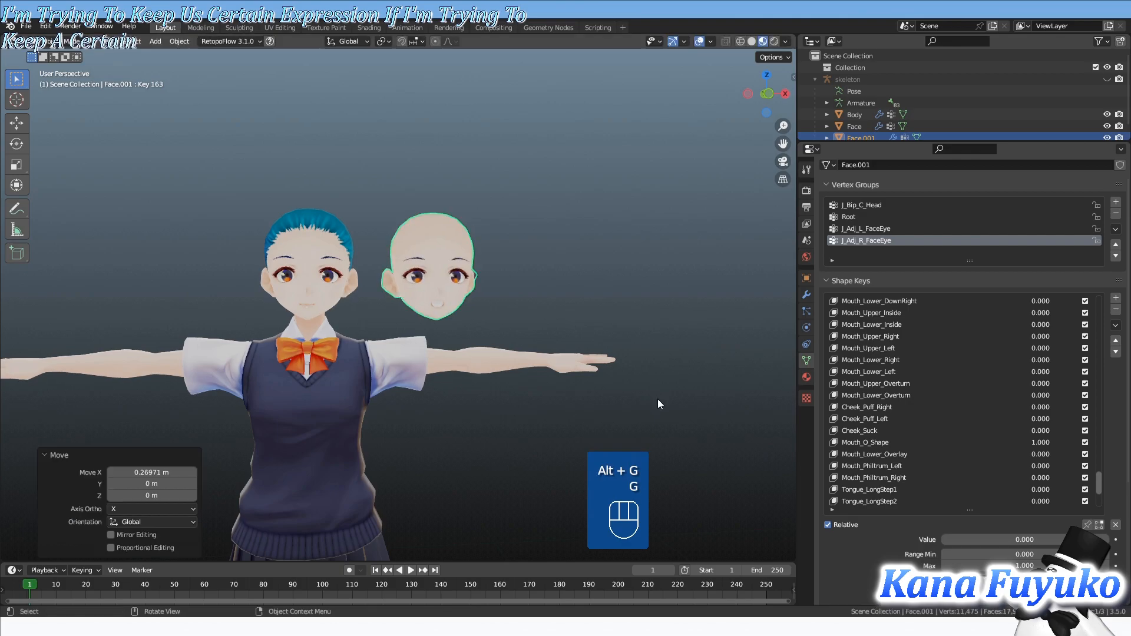
pyautogui.moveTo(415, 268); pyautogui.dragTo(422, 302, button='middle')
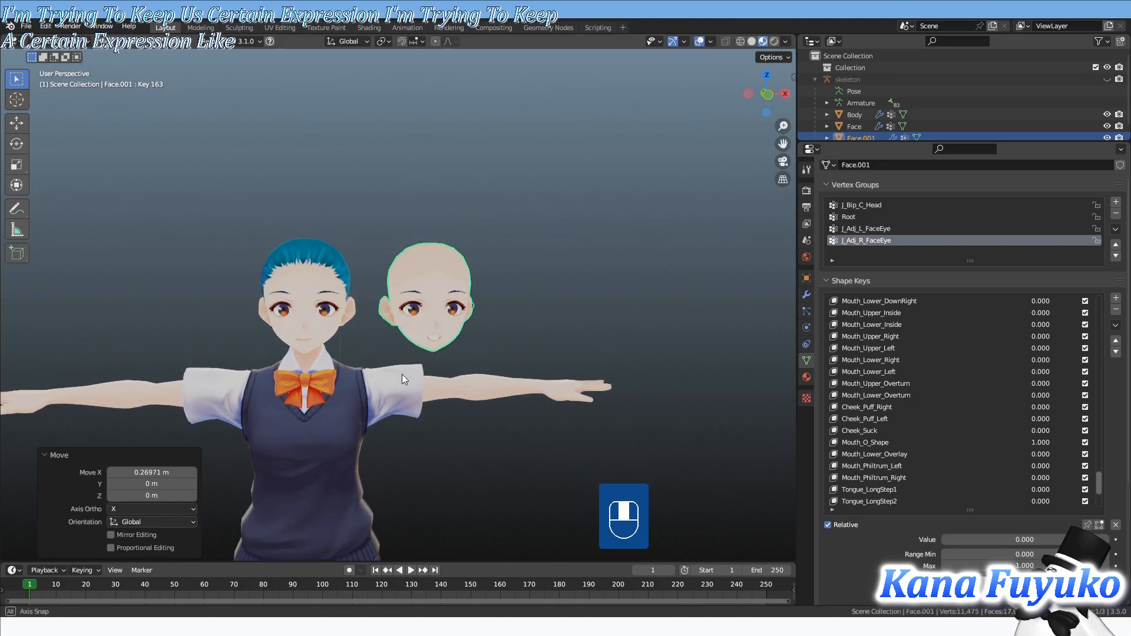
pyautogui.keyDown('shift'); pyautogui.moveTo(406, 353); pyautogui.dragTo(423, 325, button='middle'); pyautogui.keyUp('shift')
pyautogui.scroll(4, 411, 369)
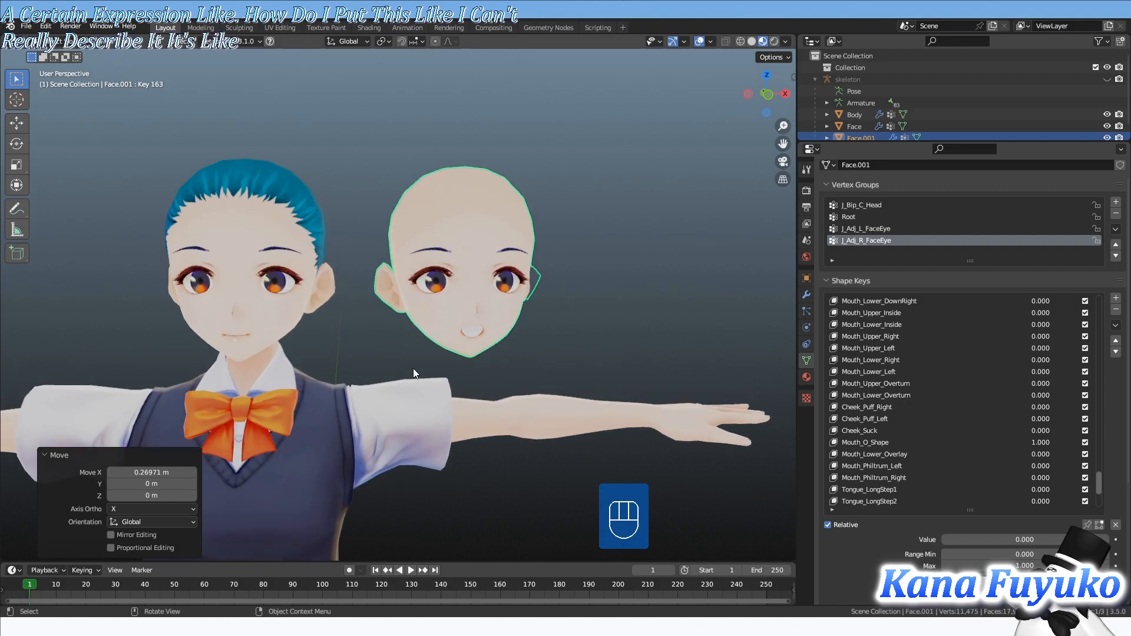
# - Duplicate the copied face again and move the second copy about 0.26 m further along X
pyautogui.hotkey('shift', 'd')
pyautogui.rightClick(408, 345)
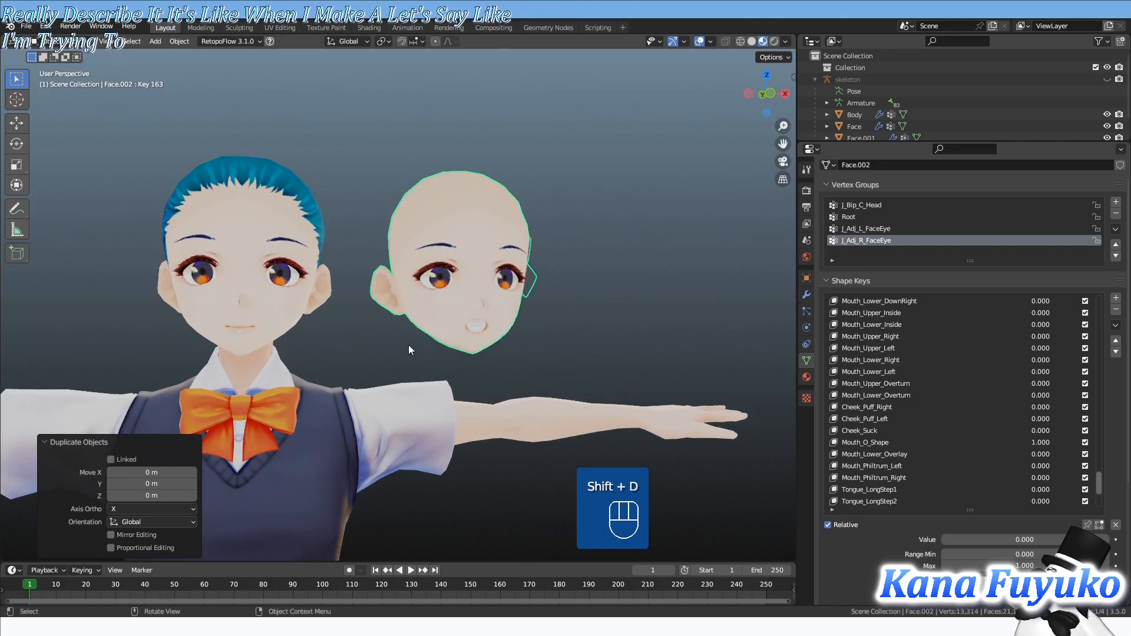
pyautogui.press('g')
pyautogui.click(619, 340)
pyautogui.moveTo(511, 345); pyautogui.dragTo(513, 363, button='middle')
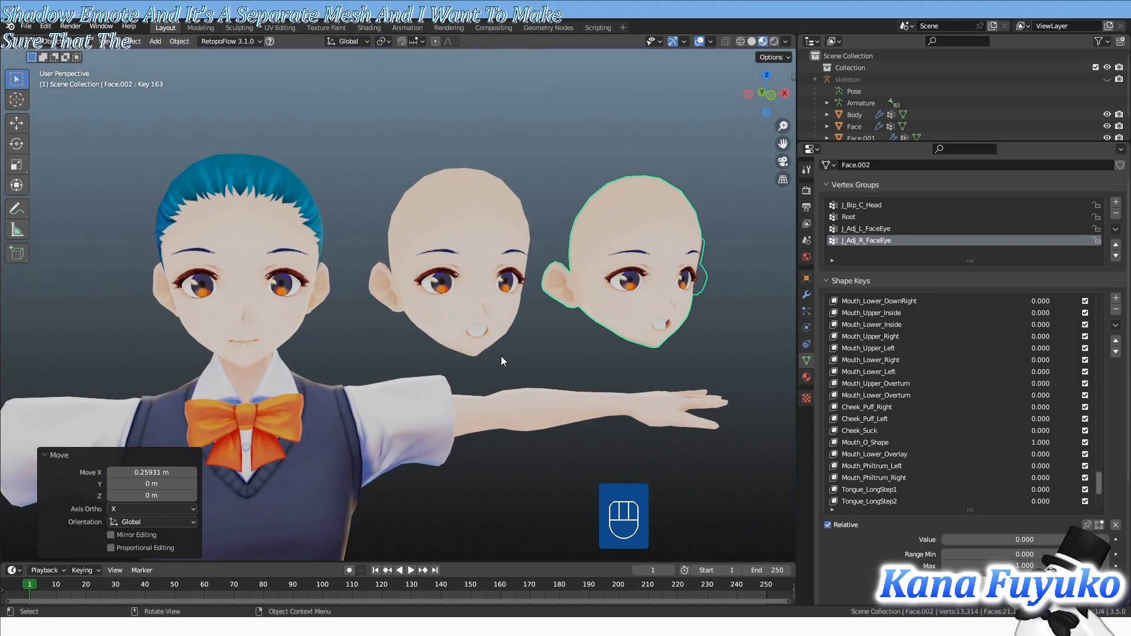
# - On the second face copy, reset Mouth_O_Shape to 0.000 and set Jaw_Open to 1.000, then deselect it
pyautogui.scroll(-2, 589, 397)
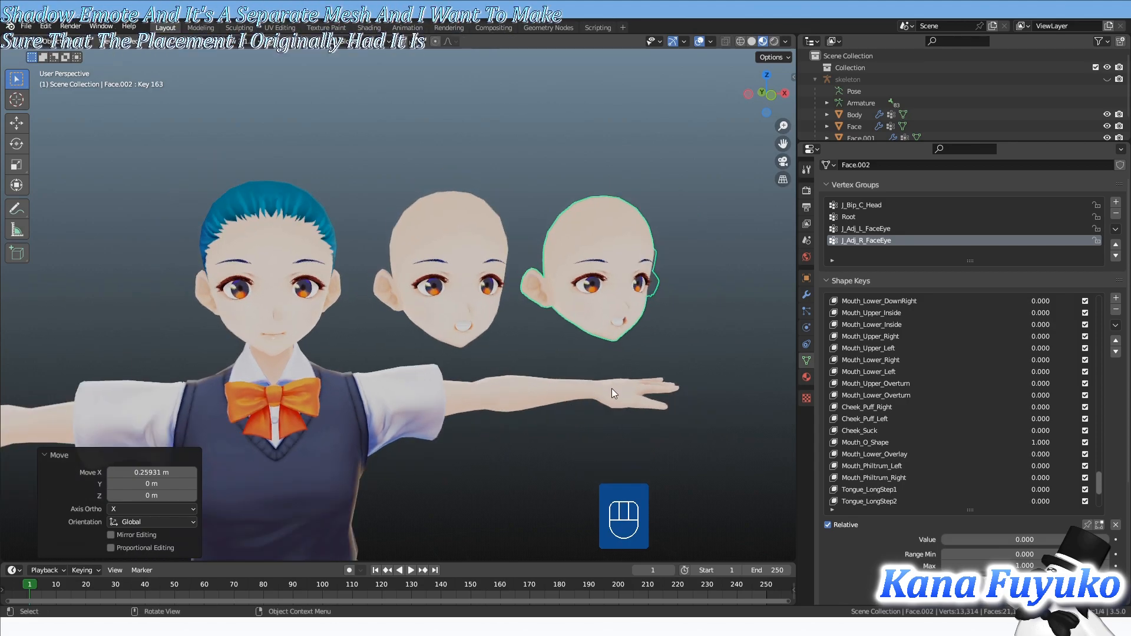
pyautogui.moveTo(624, 375); pyautogui.dragTo(516, 380, button='middle')
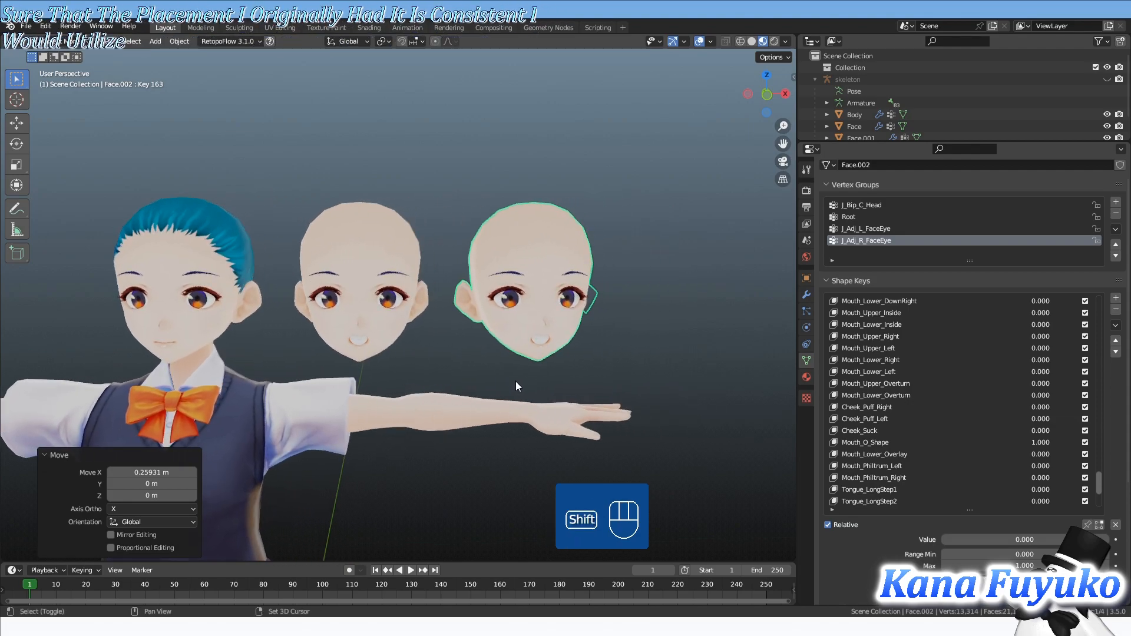
pyautogui.scroll(-1, 470, 383)
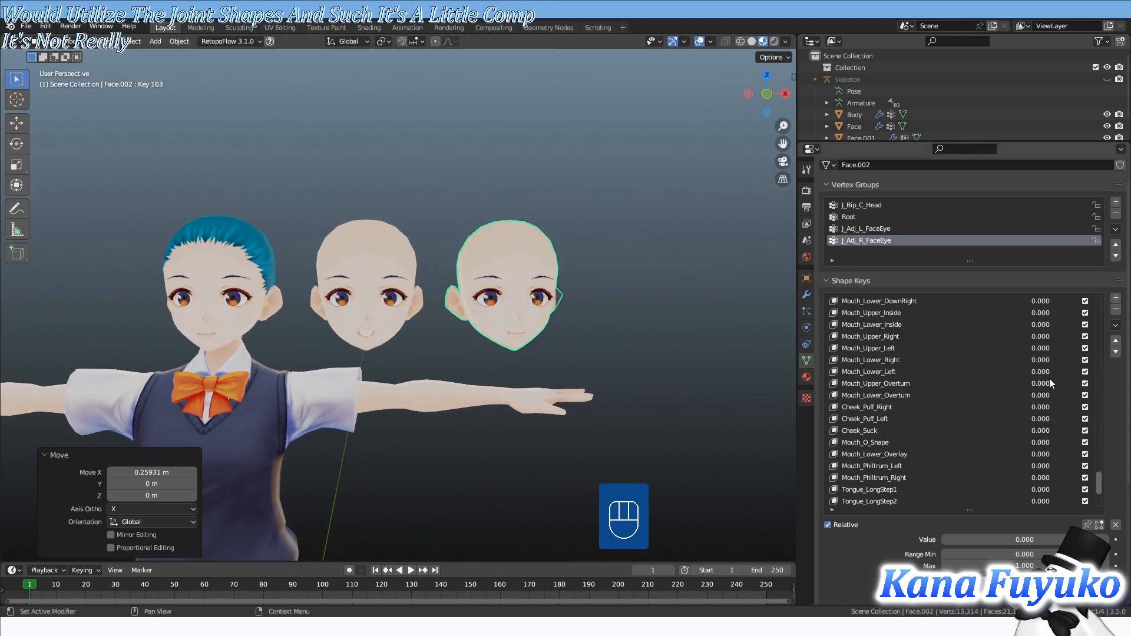
pyautogui.scroll(5, 1037, 377)
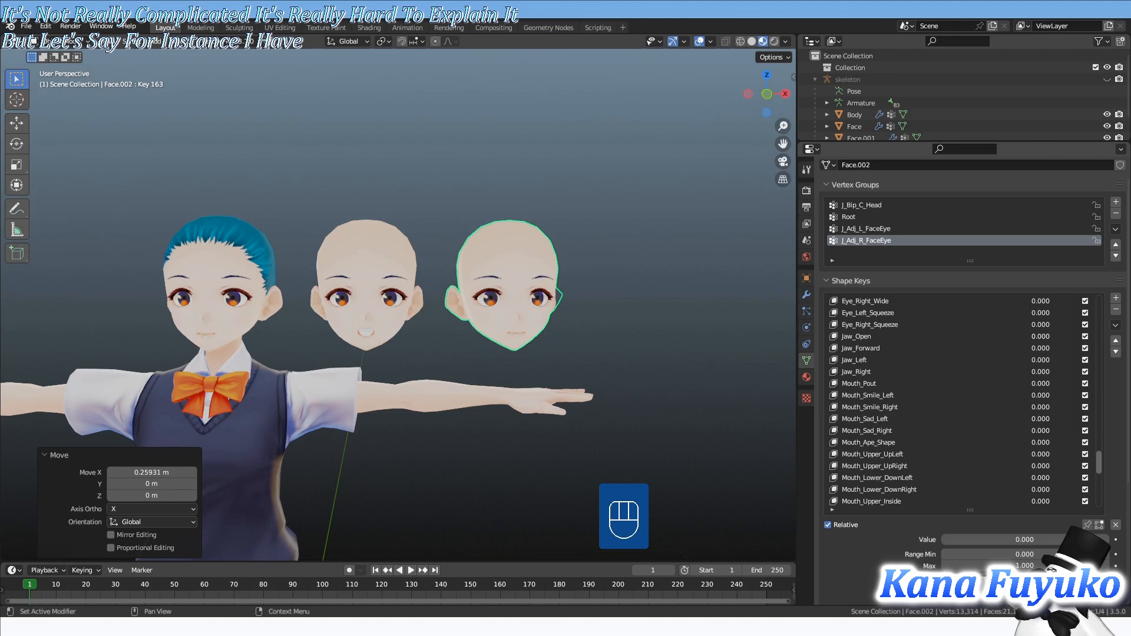
pyautogui.scroll(2, 613, 377)
pyautogui.click(713, 292)
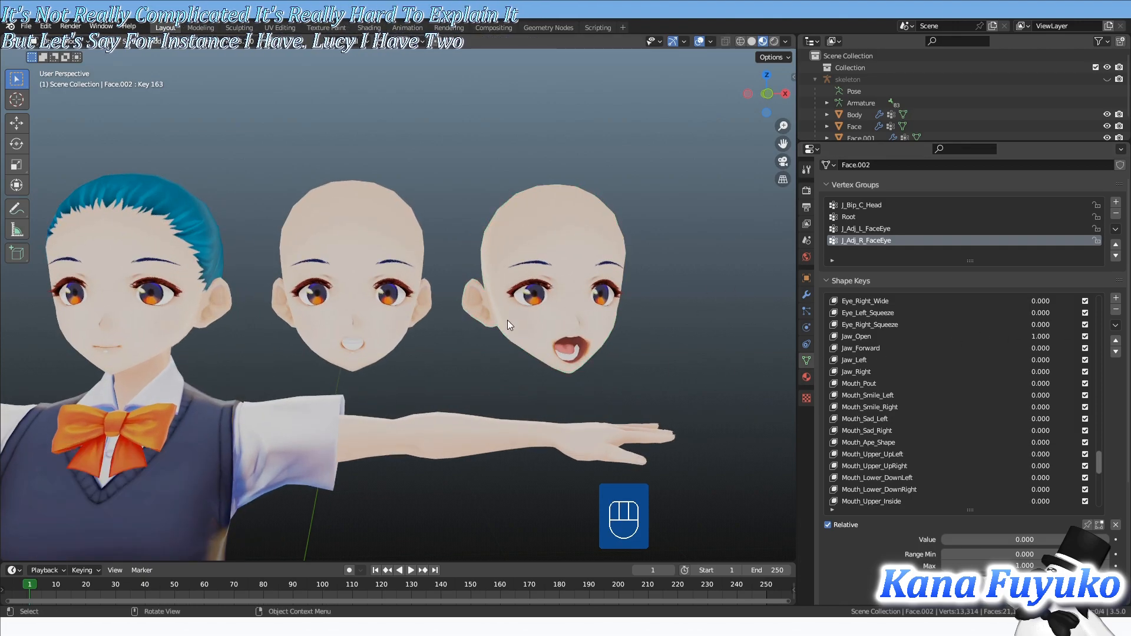
pyautogui.moveTo(532, 316); pyautogui.dragTo(539, 312, button='middle')
# - Select the open-jaw face copy together with the Mouth_O_Shape copy, keeping the Mouth_O_Shape copy as the active object
pyautogui.click(451, 256)
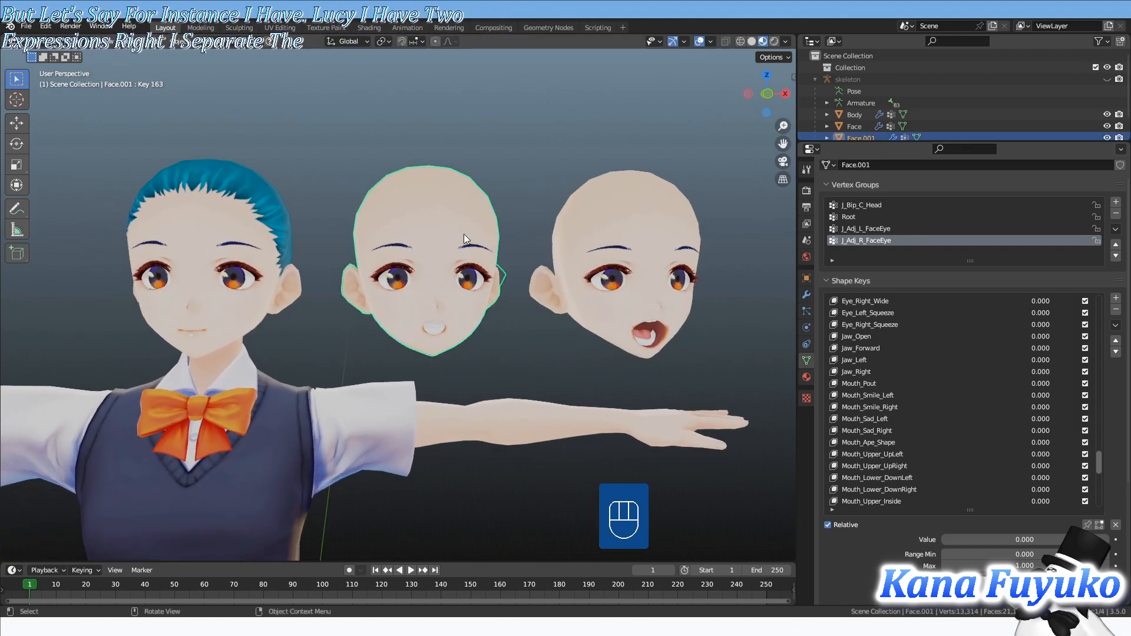
pyautogui.click(612, 220)
pyautogui.click(601, 214)
pyautogui.click(436, 228)
pyautogui.click(610, 218)
pyautogui.keyDown('shift'); pyautogui.moveTo(528, 306); pyautogui.dragTo(527, 350, button='middle'); pyautogui.keyUp('shift')
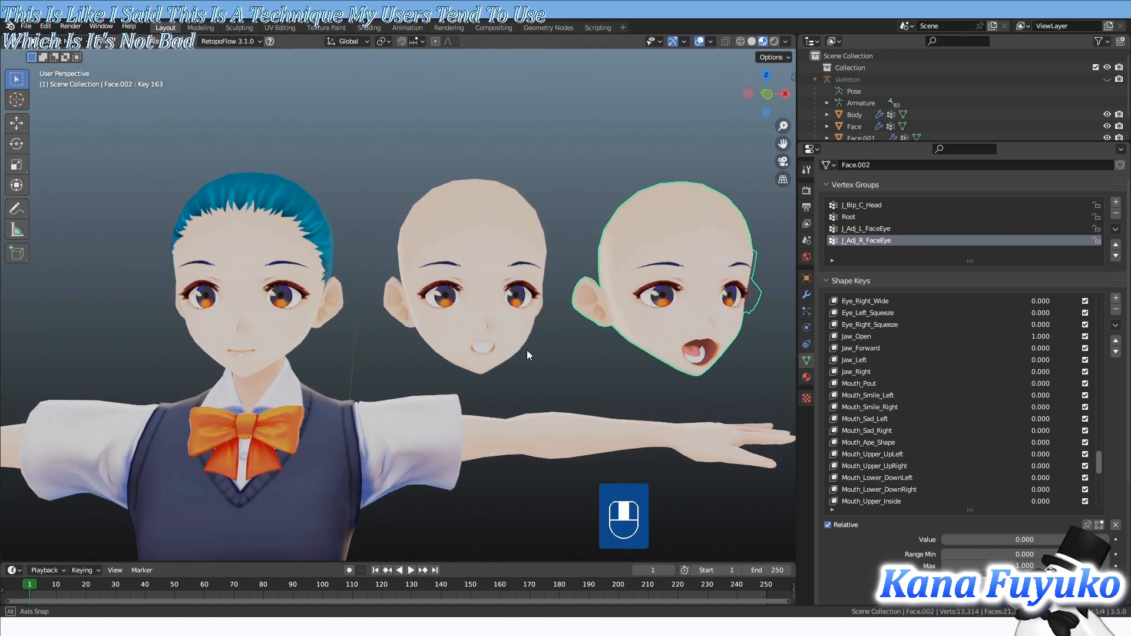
pyautogui.keyDown('shift'); pyautogui.click(479, 278); pyautogui.keyUp('shift')
pyautogui.moveTo(477, 278); pyautogui.dragTo(476, 316, button='middle')
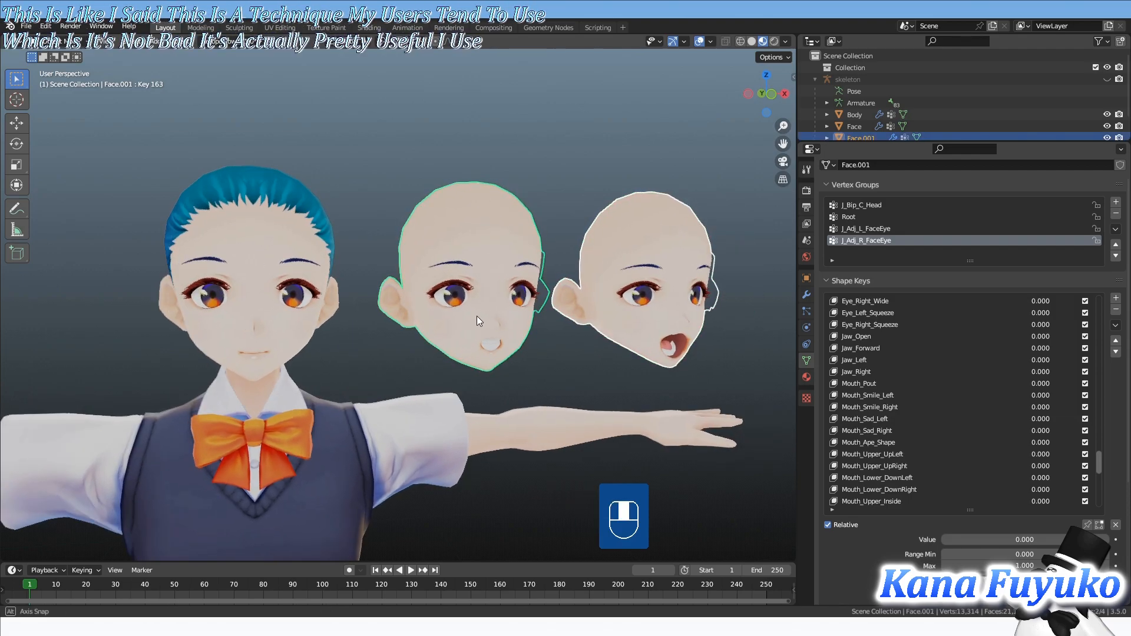
pyautogui.click(569, 346)
pyautogui.click(638, 265)
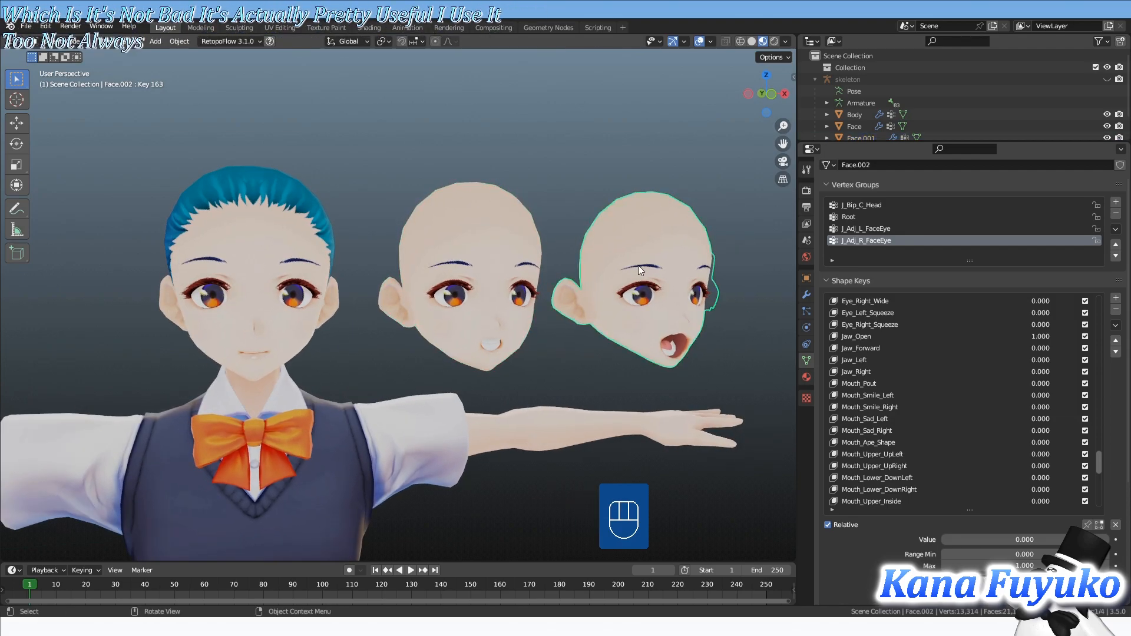
pyautogui.keyDown('shift'); pyautogui.click(488, 278); pyautogui.keyUp('shift')
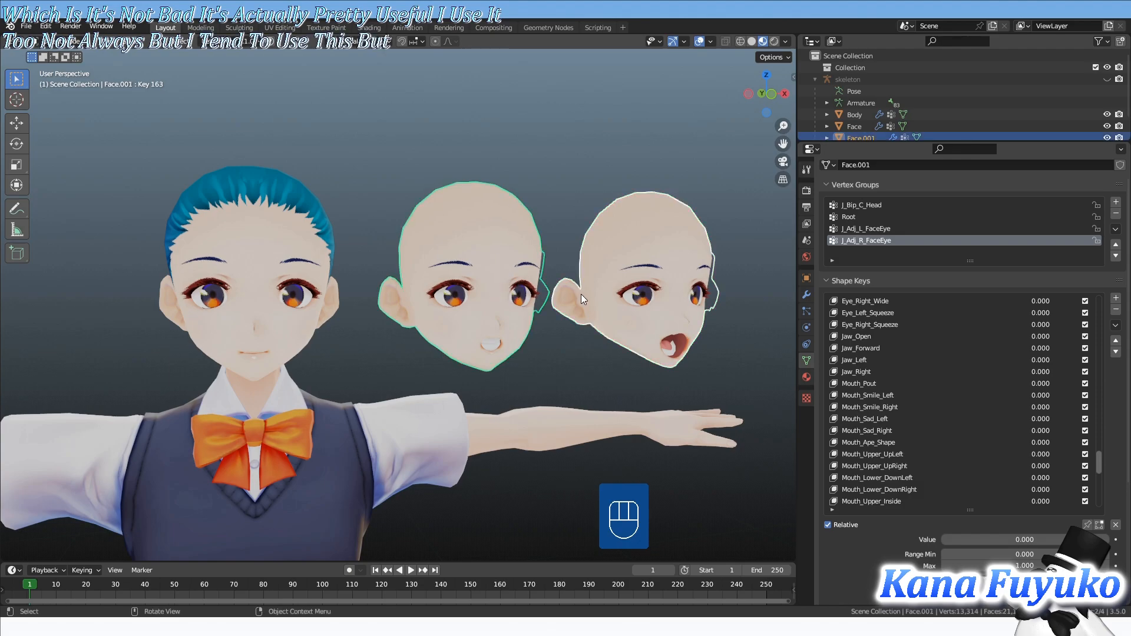
pyautogui.moveTo(578, 292); pyautogui.dragTo(550, 317, button='middle')
pyautogui.moveTo(361, 355); pyautogui.dragTo(401, 353, button='middle')
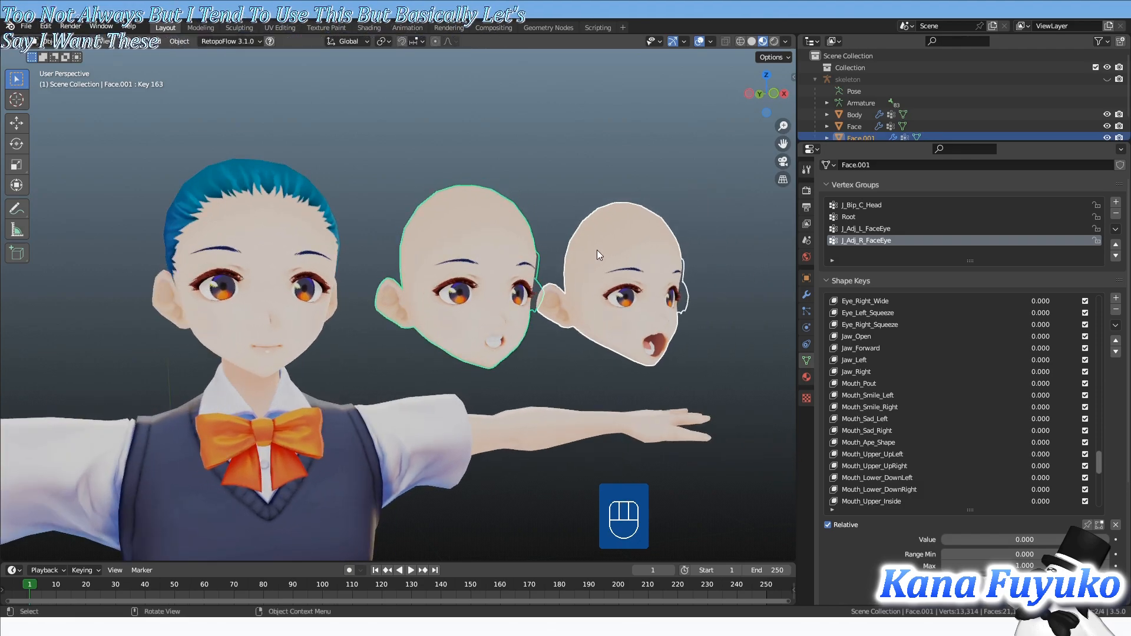
# - Add the character's original face to the selection of the two face copies, making it the active object
pyautogui.keyDown('shift'); pyautogui.moveTo(415, 301); pyautogui.dragTo(321, 326, button='middle'); pyautogui.keyUp('shift')
pyautogui.scroll(5, 390, 332)
pyautogui.keyDown('shift'); pyautogui.click(391, 306); pyautogui.keyUp('shift')
pyautogui.scroll(-5, 380, 312)
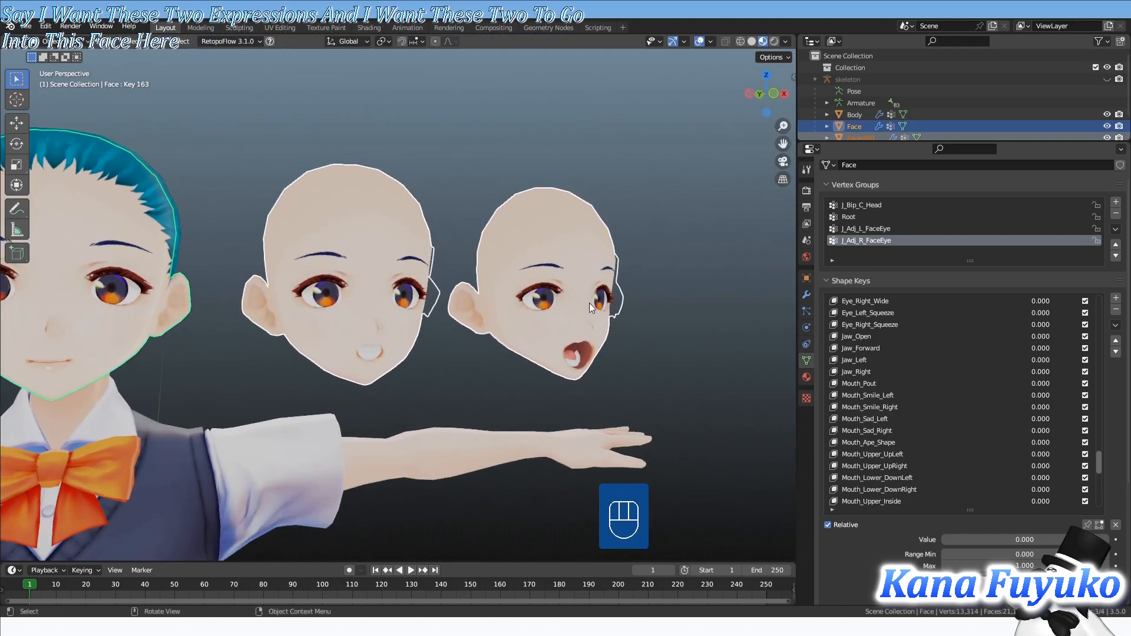
pyautogui.keyDown('shift'); pyautogui.moveTo(420, 347); pyautogui.dragTo(643, 337, button='middle'); pyautogui.keyUp('shift')
pyautogui.keyDown('shift'); pyautogui.moveTo(385, 342); pyautogui.dragTo(387, 364, button='middle'); pyautogui.keyUp('shift')
pyautogui.scroll(-1, 519, 380)
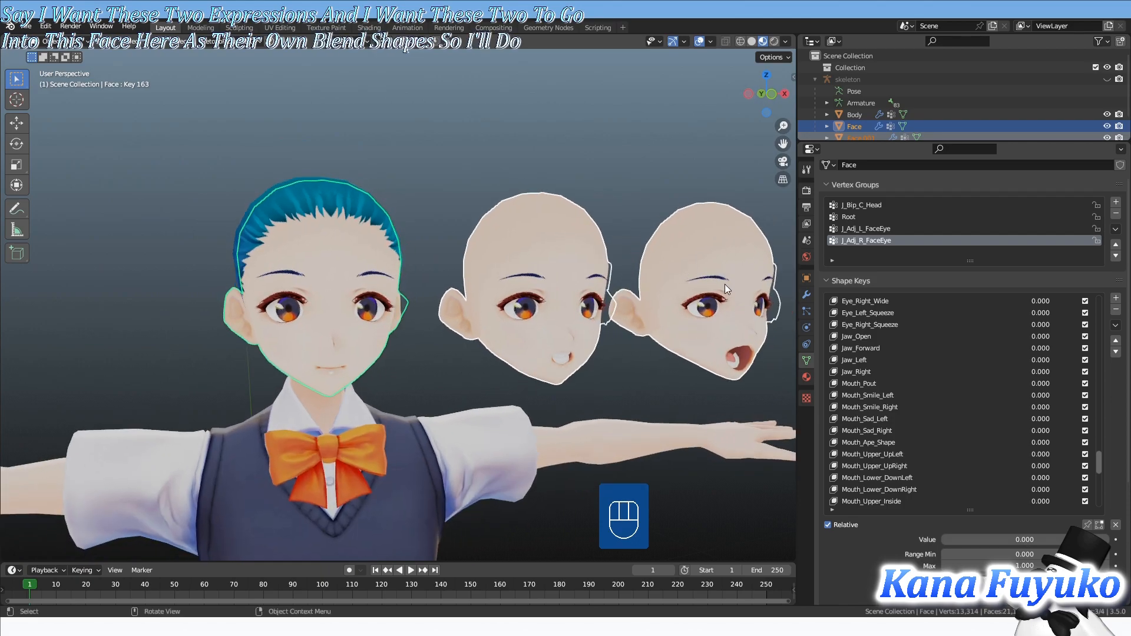
pyautogui.scroll(3, 518, 289)
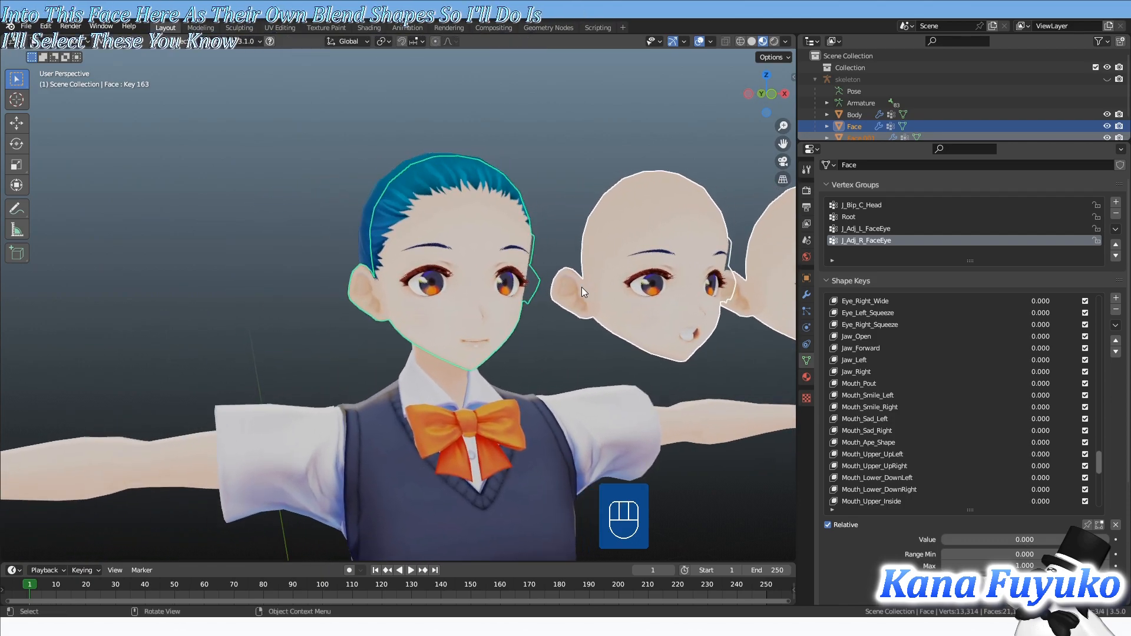
# - Join the two face copies into the character's face as shape keys and try adjusting the Face.001 and Face.002 values
pyautogui.click(1116, 325)
pyautogui.click(917, 384)
pyautogui.click(876, 479)
pyautogui.click(876, 490)
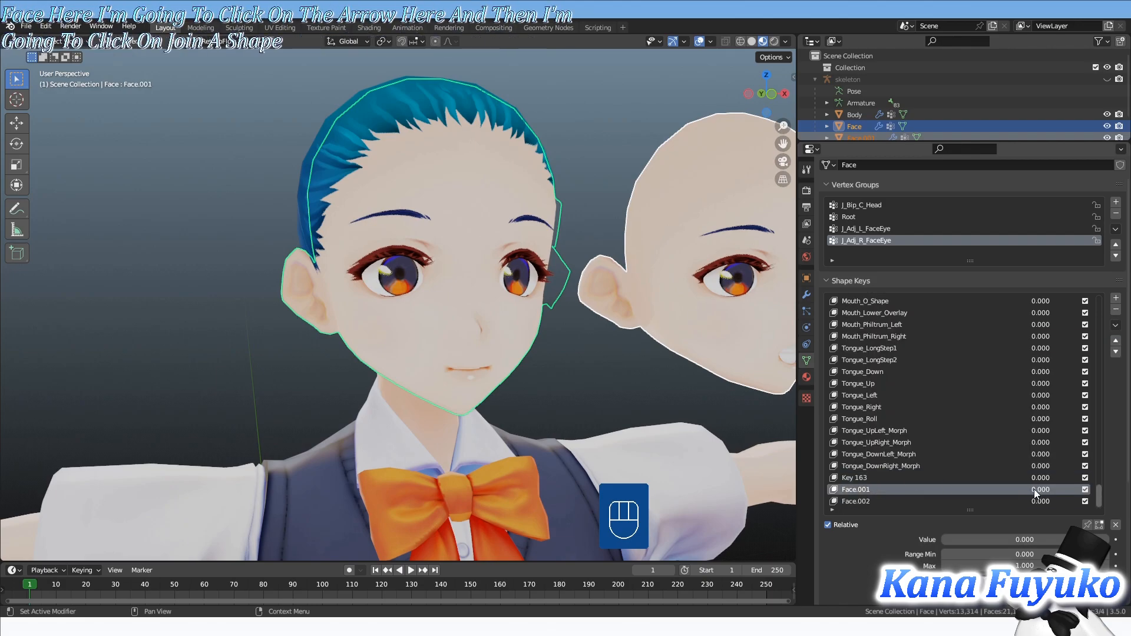
pyautogui.moveTo(1036, 493); pyautogui.dragTo(1066, 493)
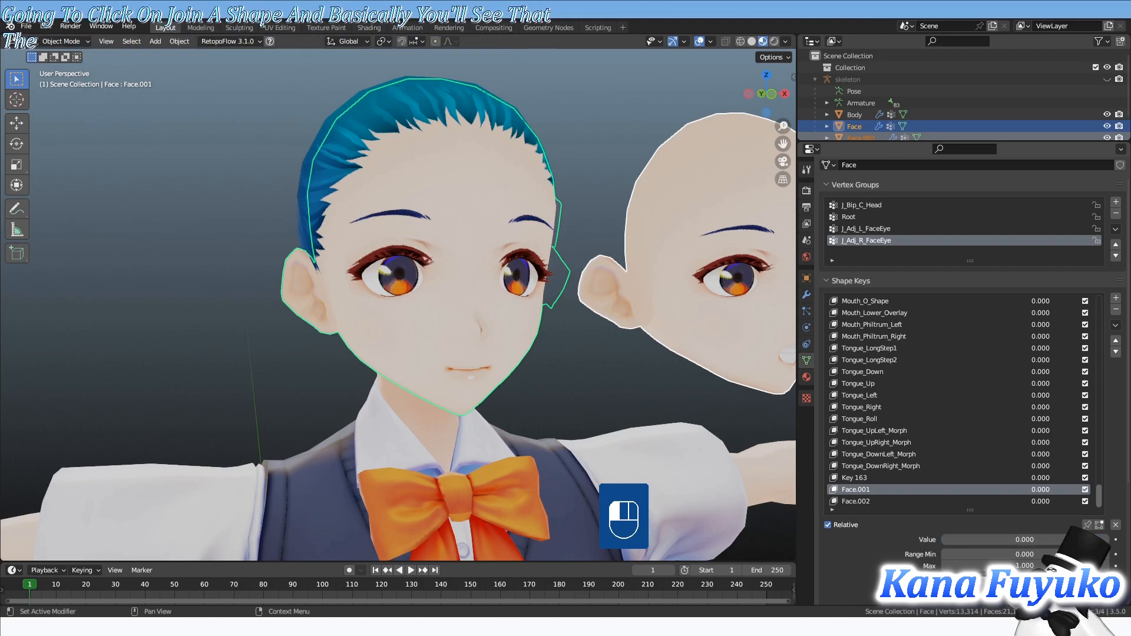
pyautogui.moveTo(1040, 501); pyautogui.dragTo(1028, 501)
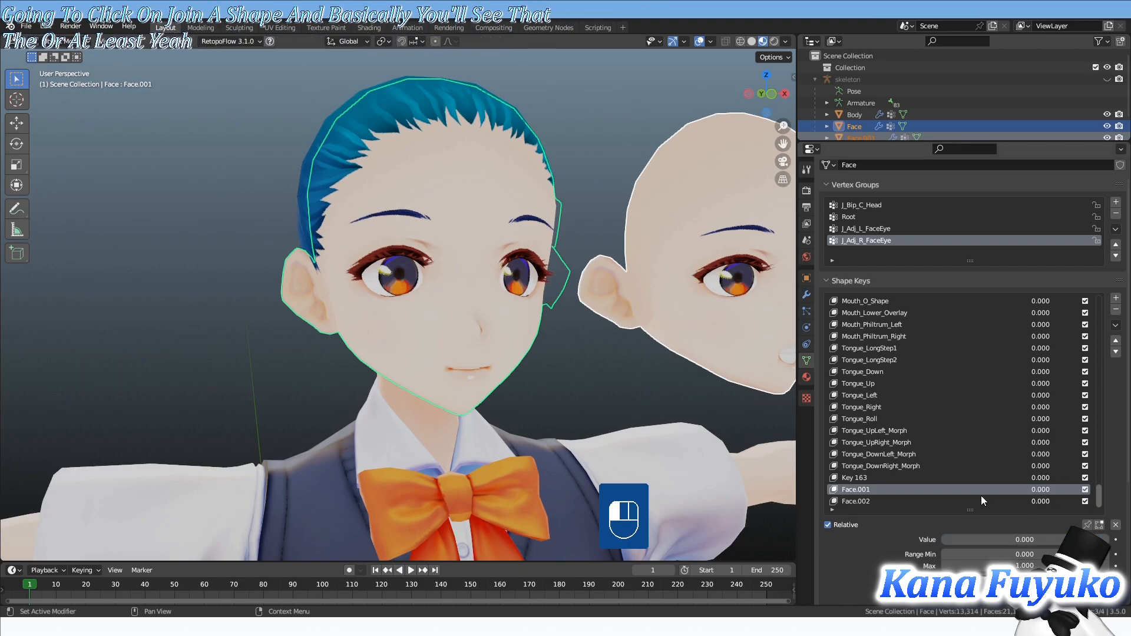
# - Select both face copies beside the character and delete them
pyautogui.scroll(-5, 620, 341)
pyautogui.click(514, 319)
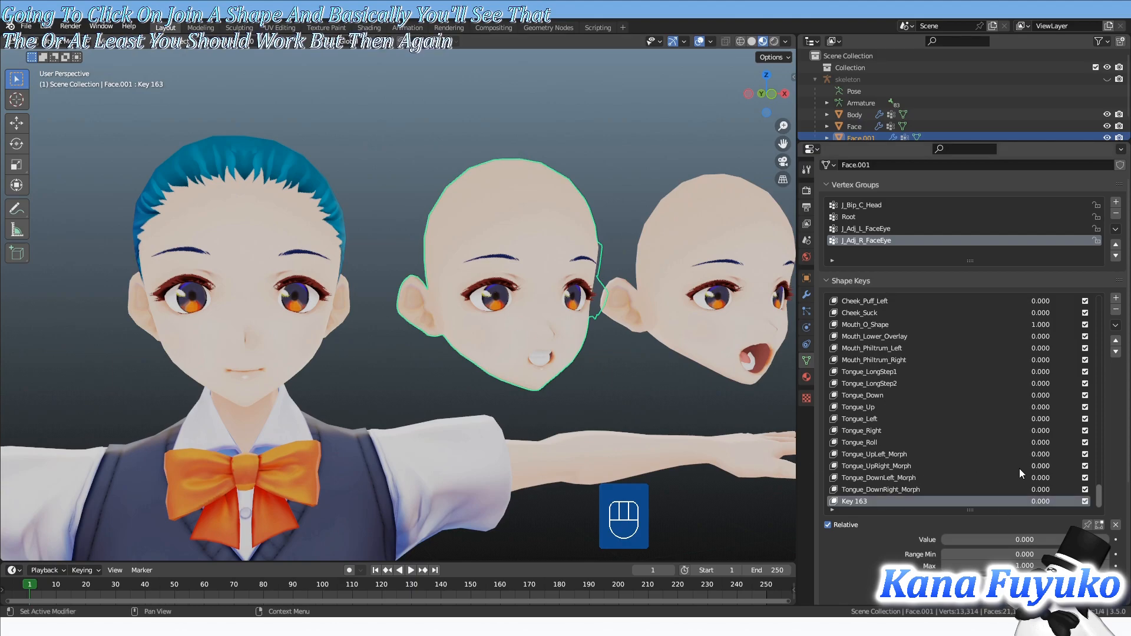
pyautogui.scroll(5, 1017, 464)
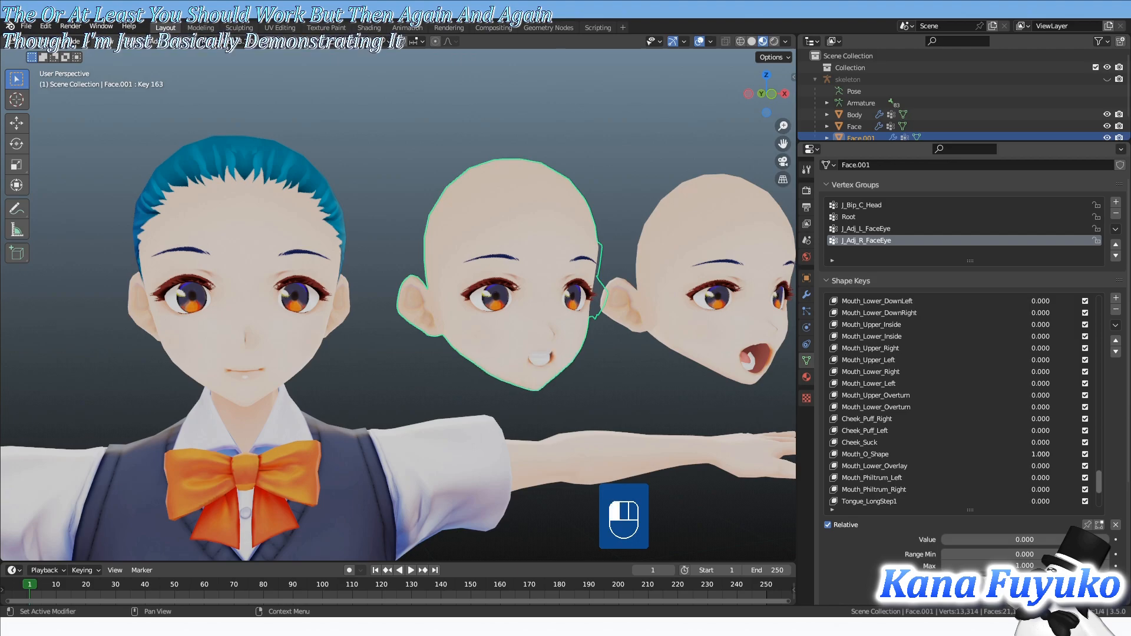
pyautogui.keyDown('shift'); pyautogui.click(691, 259); pyautogui.keyUp('shift')
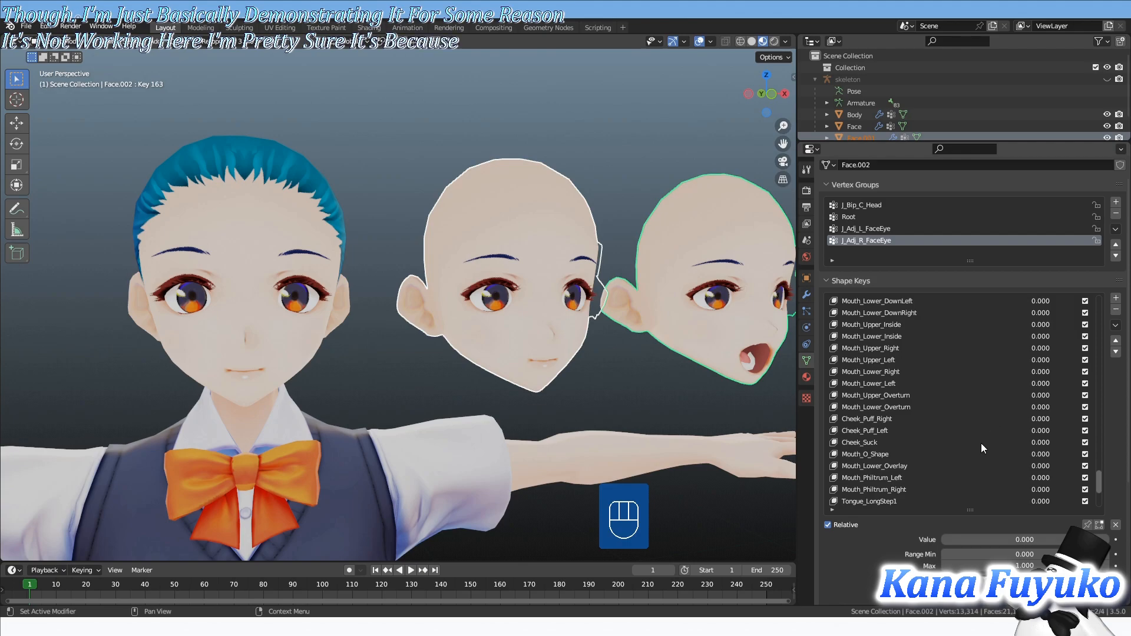
pyautogui.scroll(-1, 508, 322)
pyautogui.moveTo(507, 322); pyautogui.dragTo(560, 313, button='middle')
pyautogui.moveTo(560, 314); pyautogui.dragTo(574, 335, button='middle')
pyautogui.moveTo(575, 336)
pyautogui.keyDown('shift'); pyautogui.mouseDown(button='middle')
pyautogui.moveTo(568, 353)
pyautogui.moveTo(587, 337)
pyautogui.mouseUp(button='middle'); pyautogui.keyUp('shift')
pyautogui.press('x')
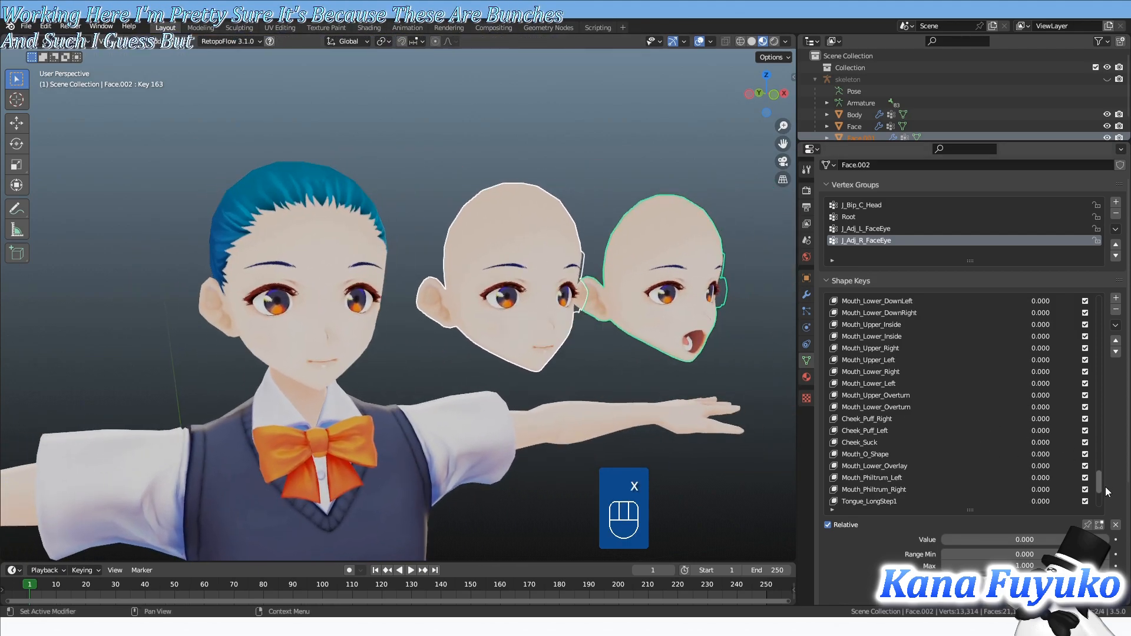
pyautogui.moveTo(1097, 475); pyautogui.dragTo(1088, 274)
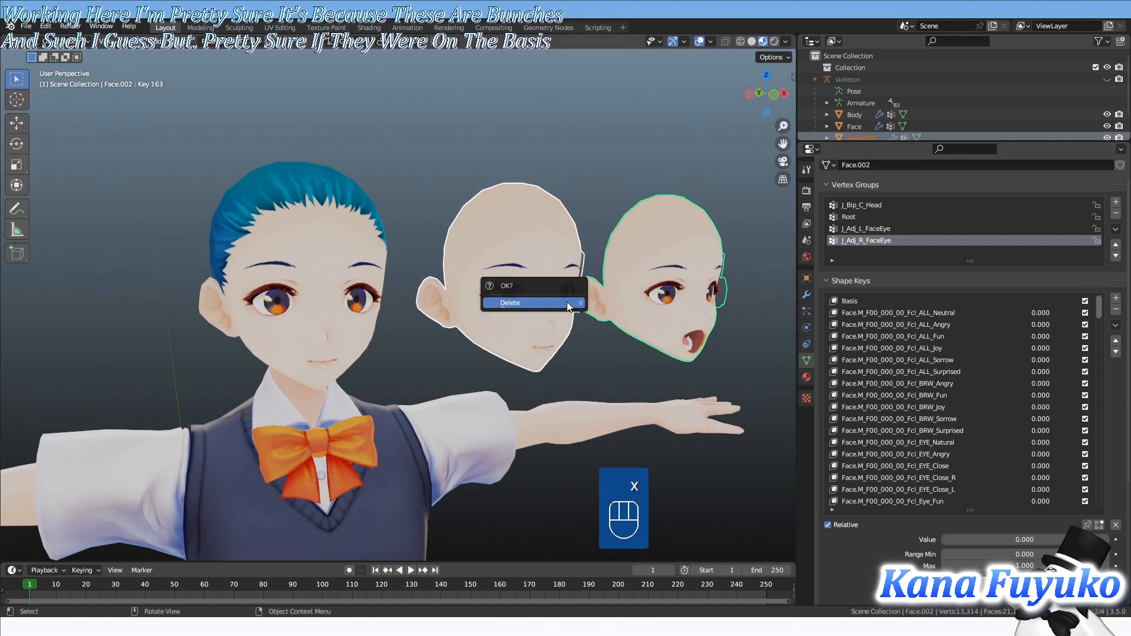
pyautogui.press('x')
pyautogui.click(566, 302)
# - Select the character's face and remove its Face.002, Face.001 and Key 163 shape keys
pyautogui.press('a')
pyautogui.keyDown('shift'); pyautogui.moveTo(354, 347); pyautogui.dragTo(454, 334, button='middle'); pyautogui.keyUp('shift')
pyautogui.scroll(2, 450, 345)
pyautogui.click(454, 328)
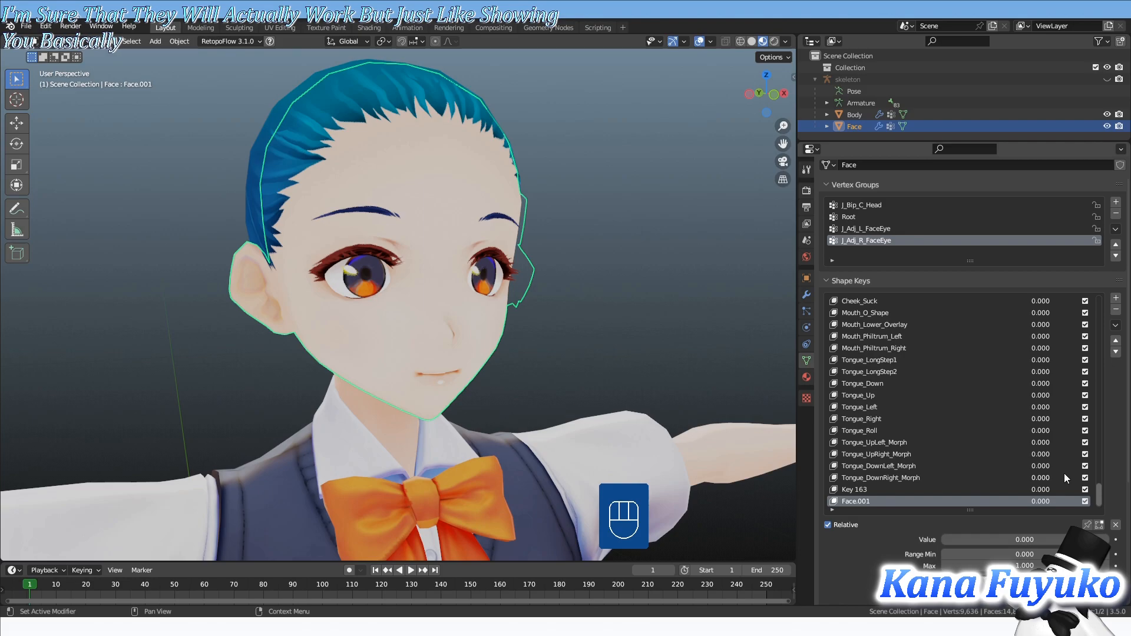
pyautogui.click(1115, 310)
pyautogui.click(1115, 310)
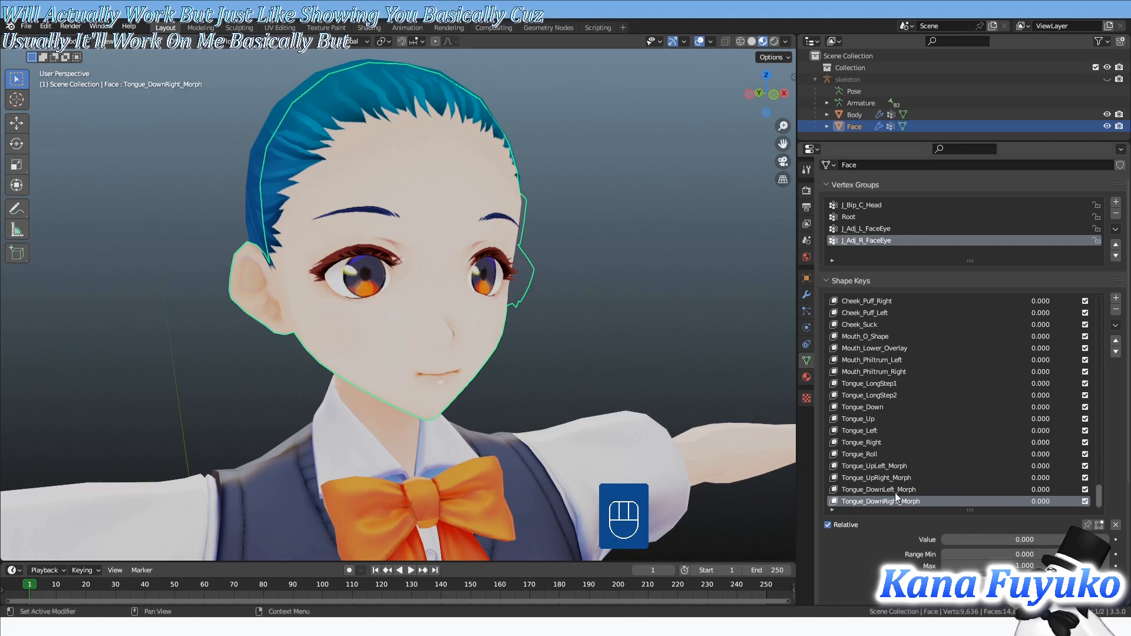
pyautogui.moveTo(356, 380); pyautogui.dragTo(419, 371, button='middle')
pyautogui.scroll(-3, 433, 370)
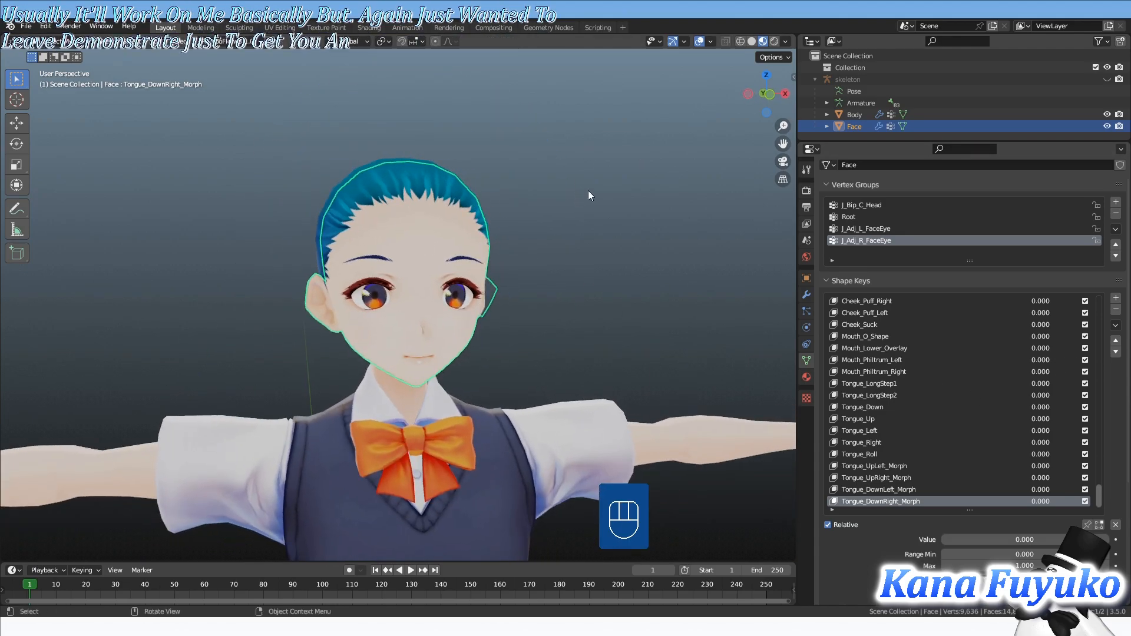
pyautogui.keyDown('shift'); pyautogui.moveTo(579, 338); pyautogui.dragTo(549, 313, button='middle'); pyautogui.keyUp('shift')
pyautogui.scroll(1, 582, 320)
pyautogui.click(516, 342)
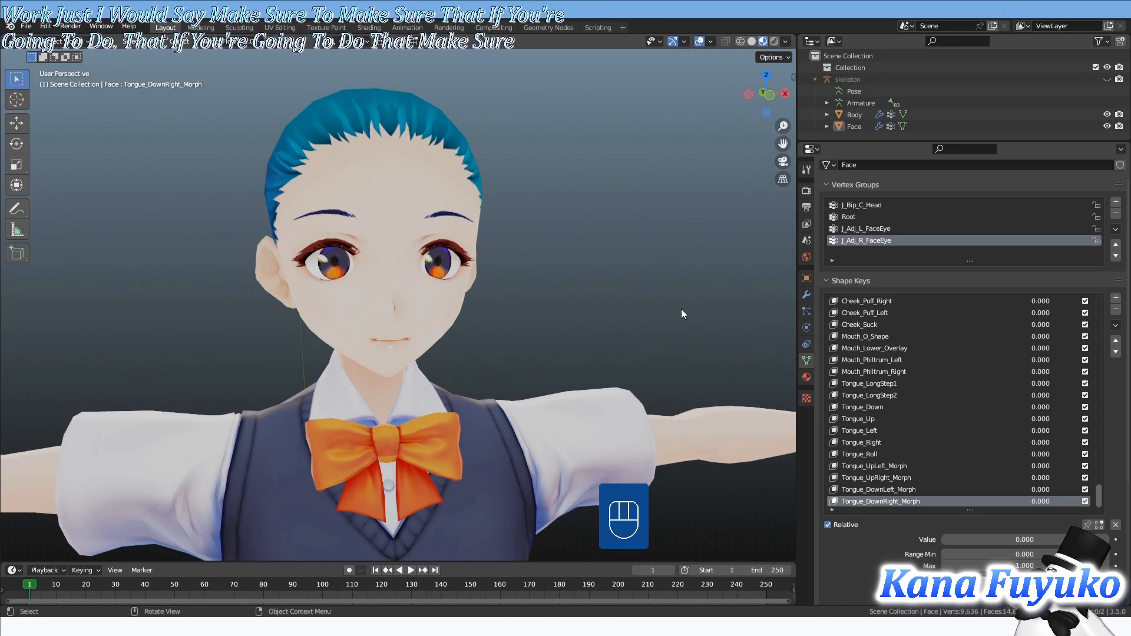
pyautogui.click(374, 316)
pyautogui.moveTo(469, 342); pyautogui.dragTo(596, 268, button='middle')
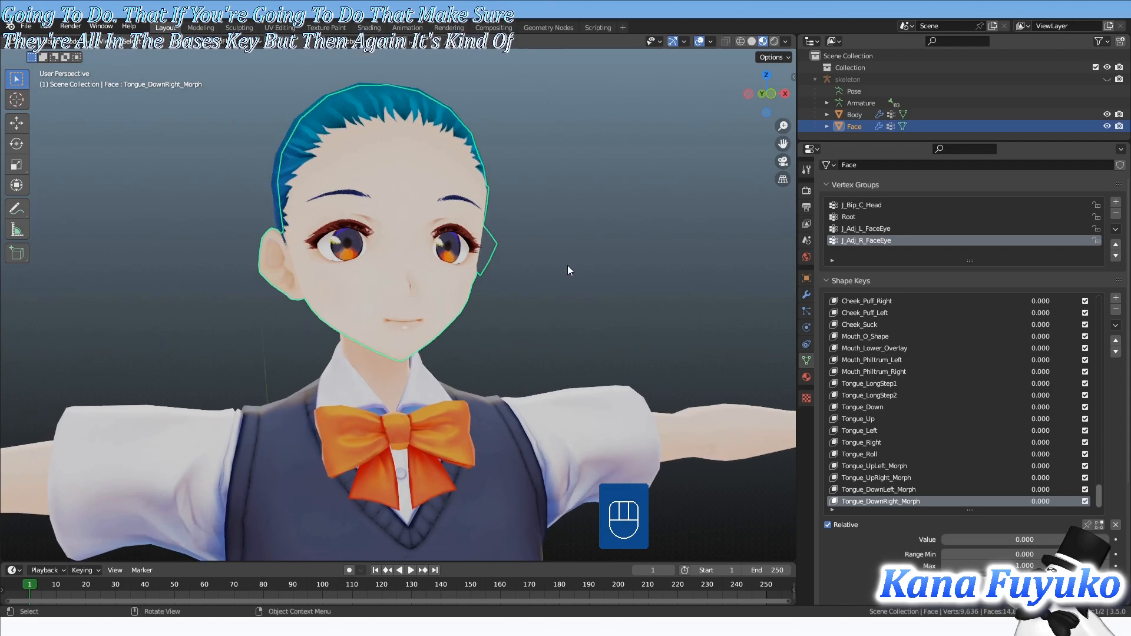
pyautogui.keyDown('shift'); pyautogui.moveTo(591, 321); pyautogui.dragTo(663, 381, button='middle'); pyautogui.keyUp('shift')
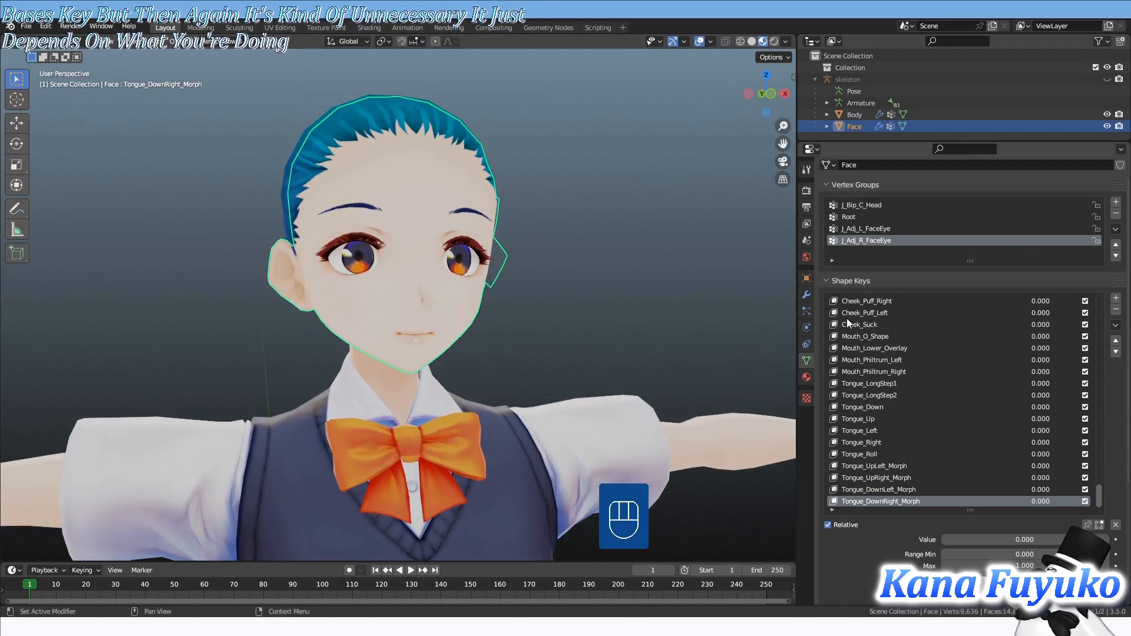
pyautogui.click(1115, 324)
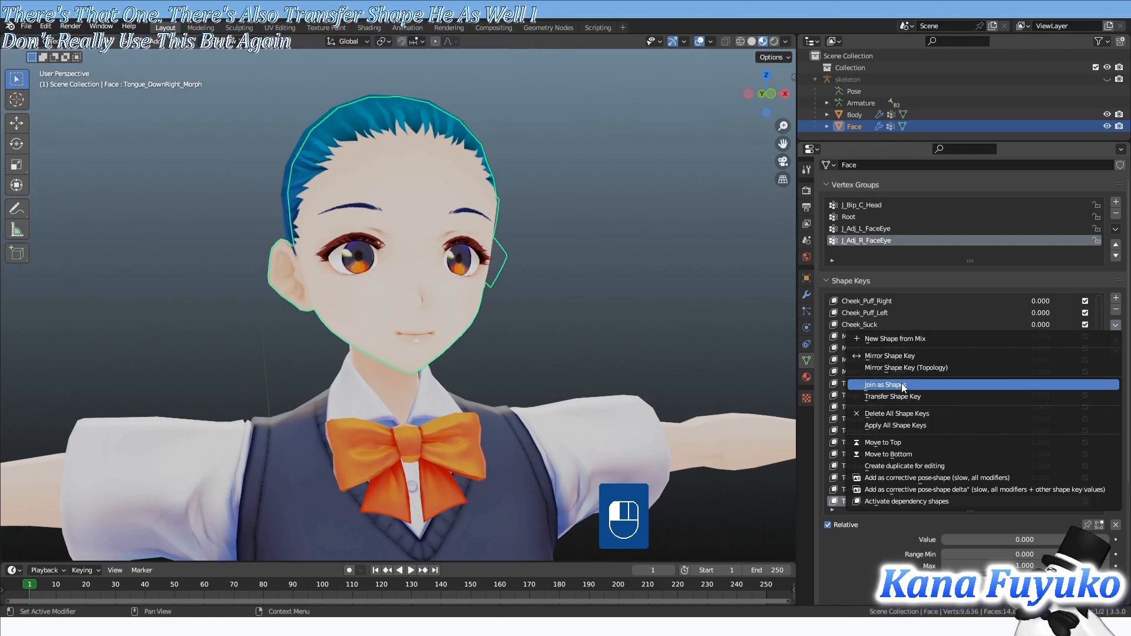
pyautogui.click(881, 384)
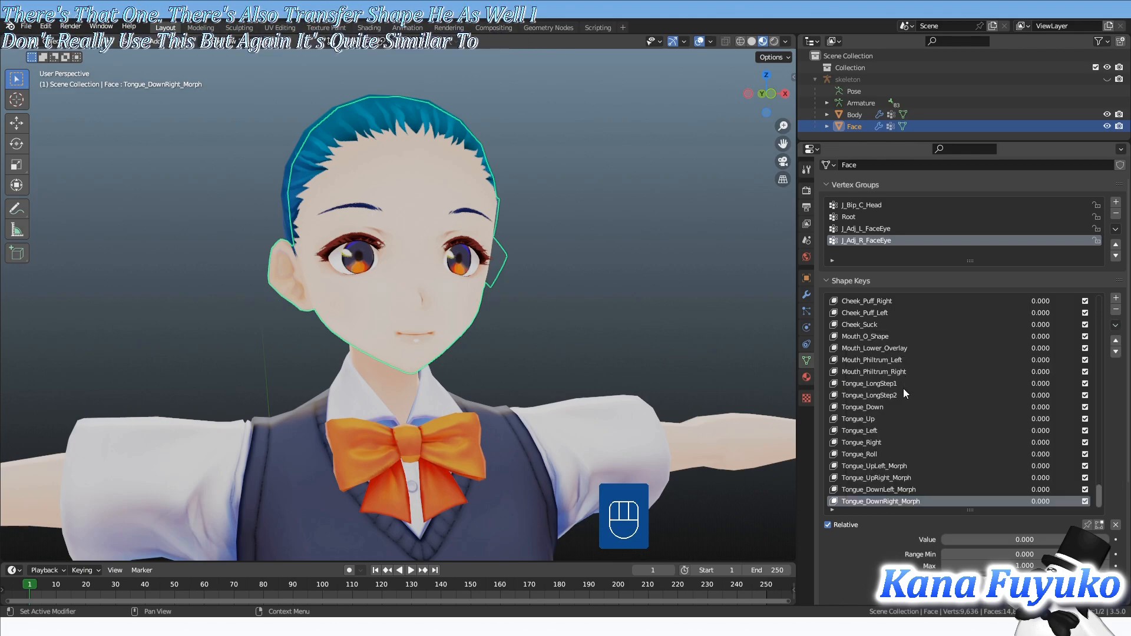
pyautogui.click(1116, 326)
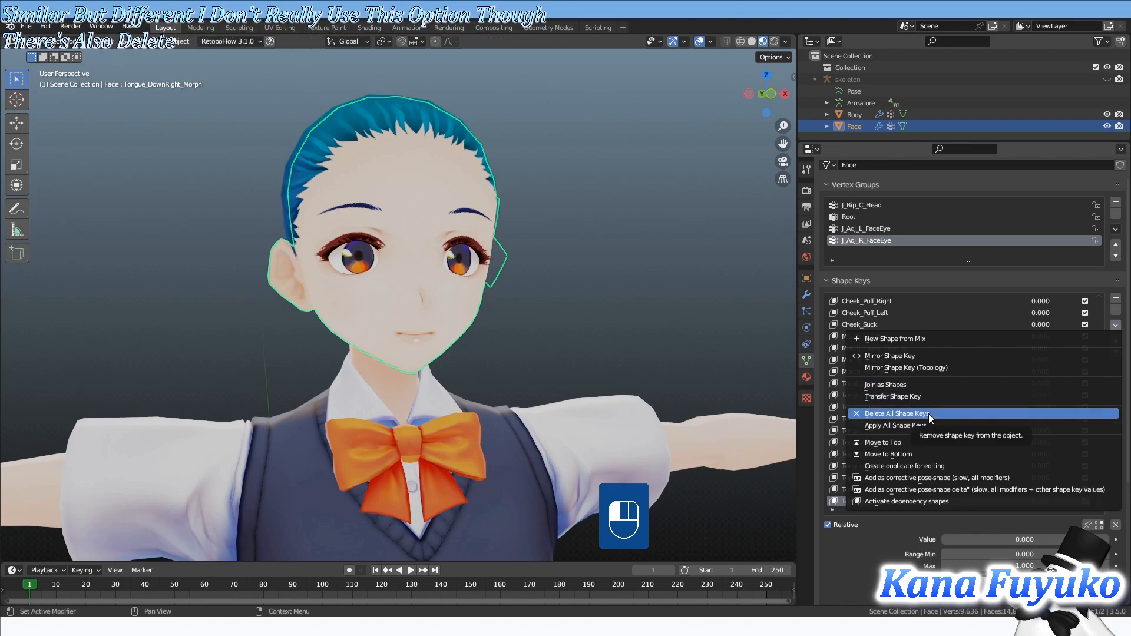
# - Duplicate the character's face and move the copy about 0.29 m along X, beside the head
pyautogui.hotkey('shift', 'd')
pyautogui.press('g')
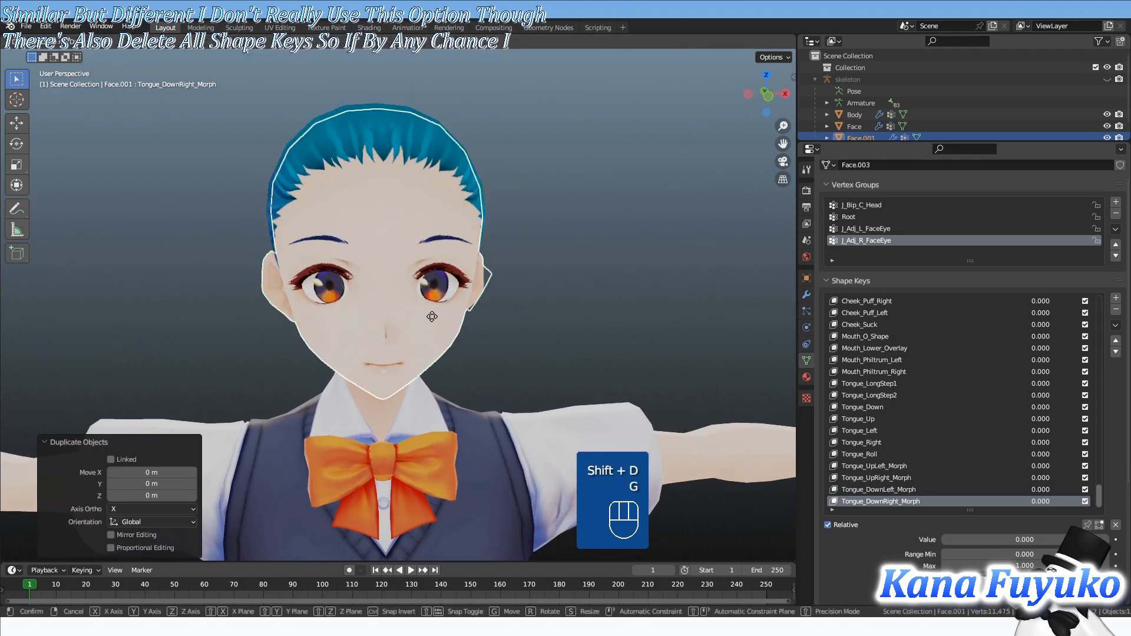
pyautogui.click(659, 335)
pyautogui.keyDown('shift'); pyautogui.moveTo(659, 335); pyautogui.dragTo(546, 322, button='middle'); pyautogui.keyUp('shift')
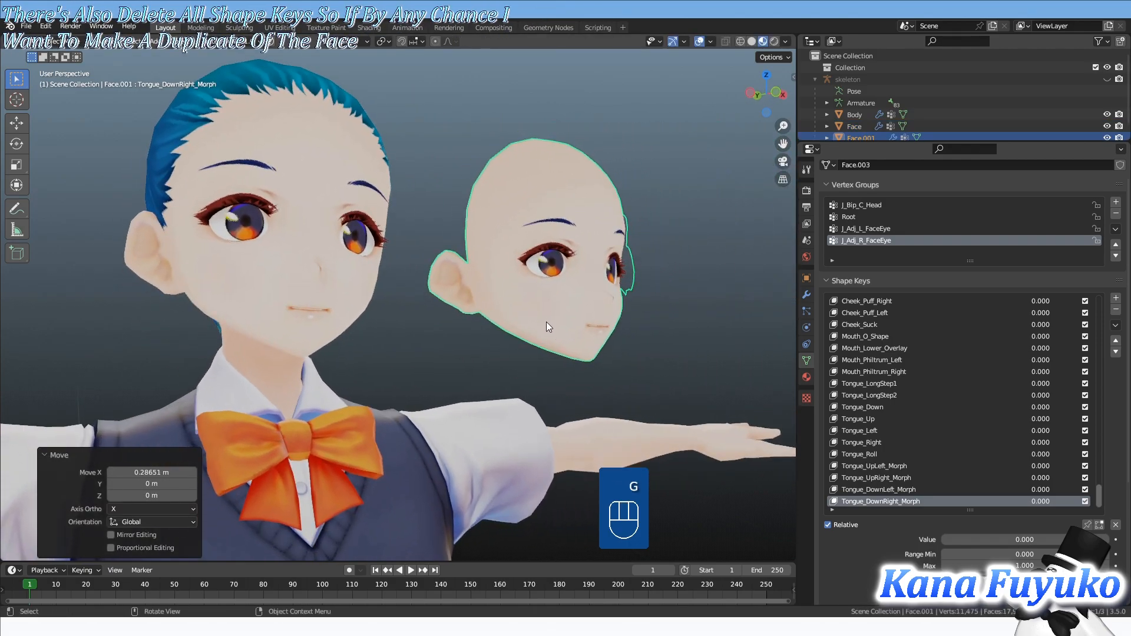
# - Try deleting all shape keys from the face copy and undo the deletion
pyautogui.press('Tab')
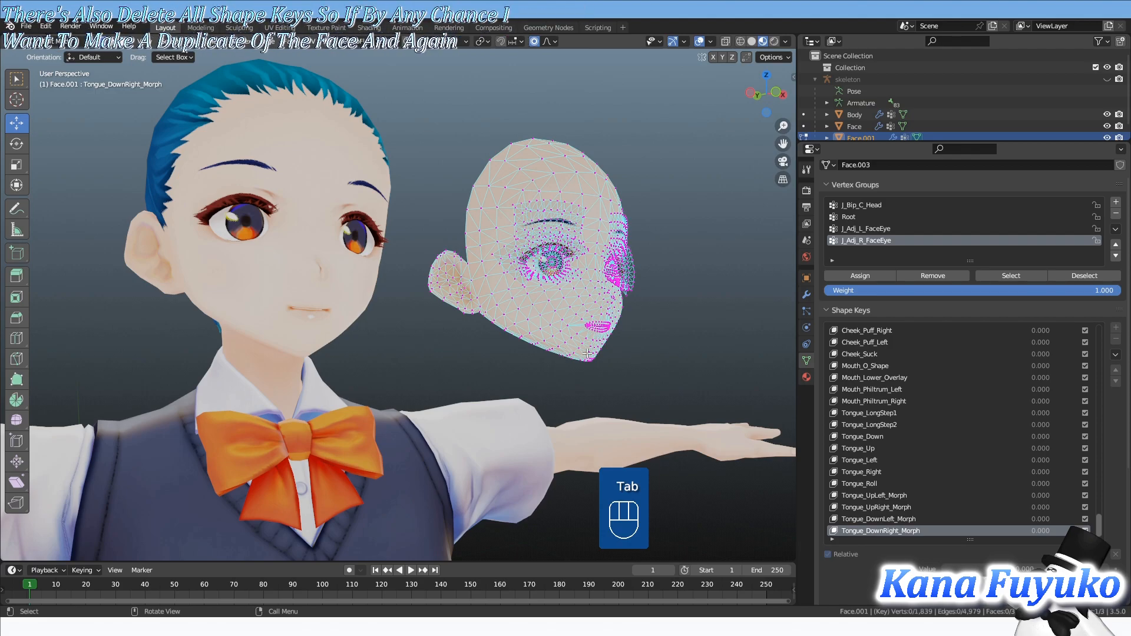
pyautogui.moveTo(625, 334); pyautogui.dragTo(590, 350, button='middle')
pyautogui.press('Tab')
pyautogui.scroll(3, 656, 353)
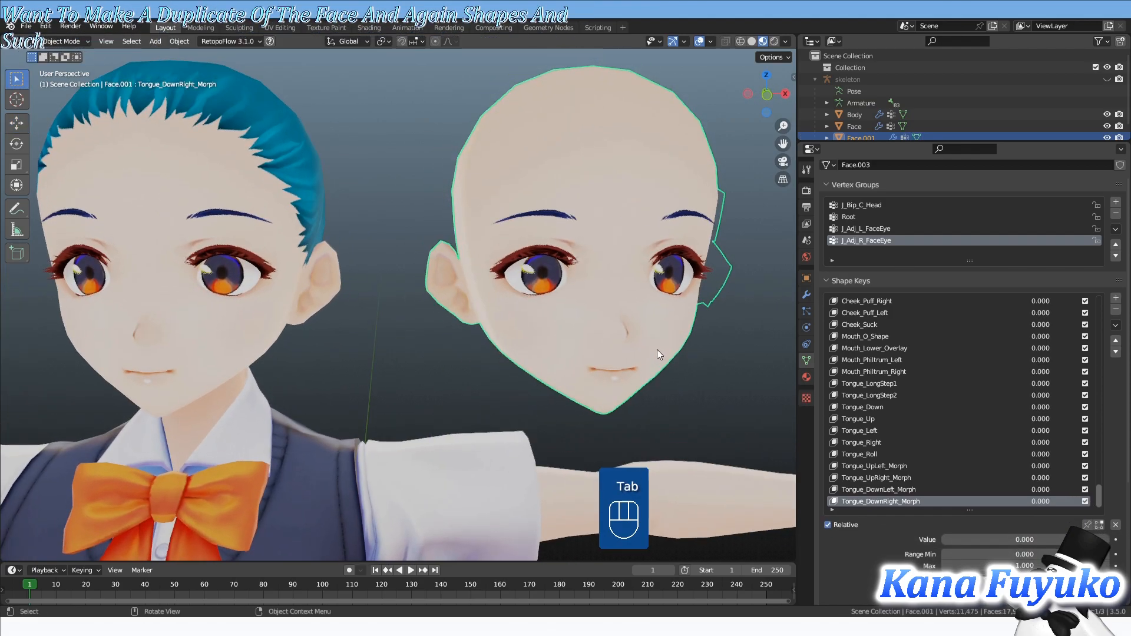
pyautogui.click(1115, 325)
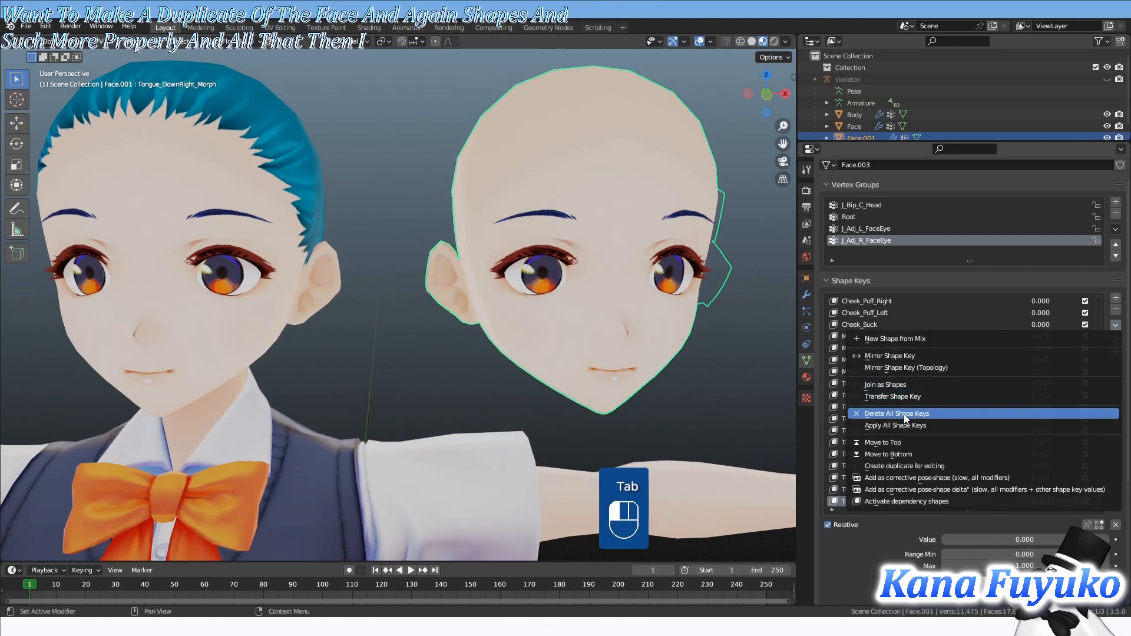
pyautogui.click(903, 415)
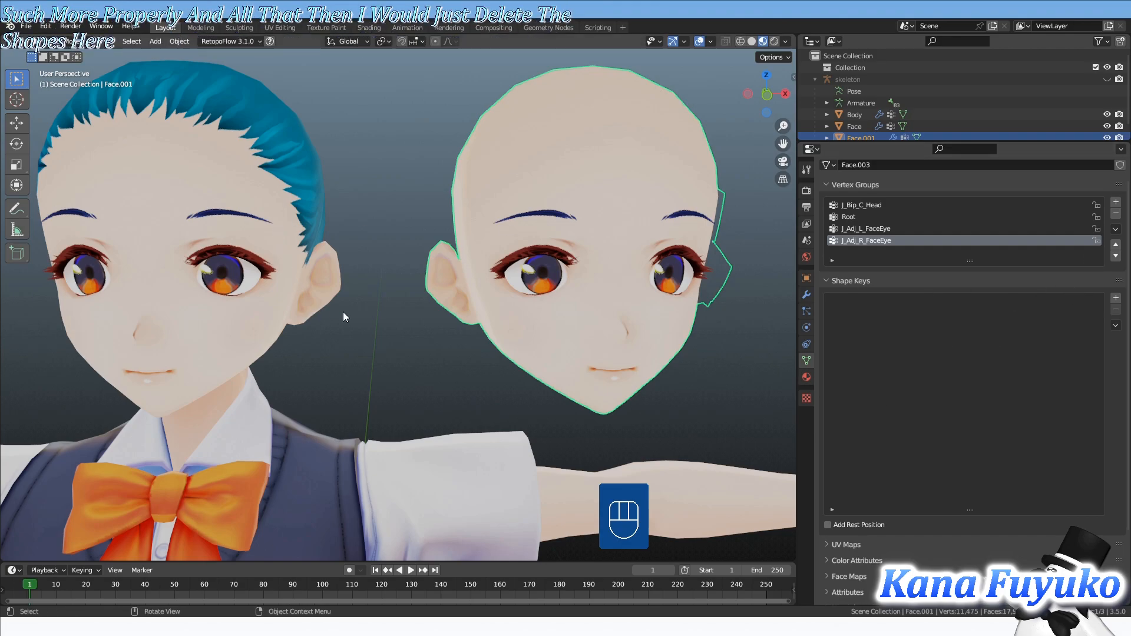
pyautogui.scroll(-3, 426, 310)
pyautogui.scroll(1, 393, 318)
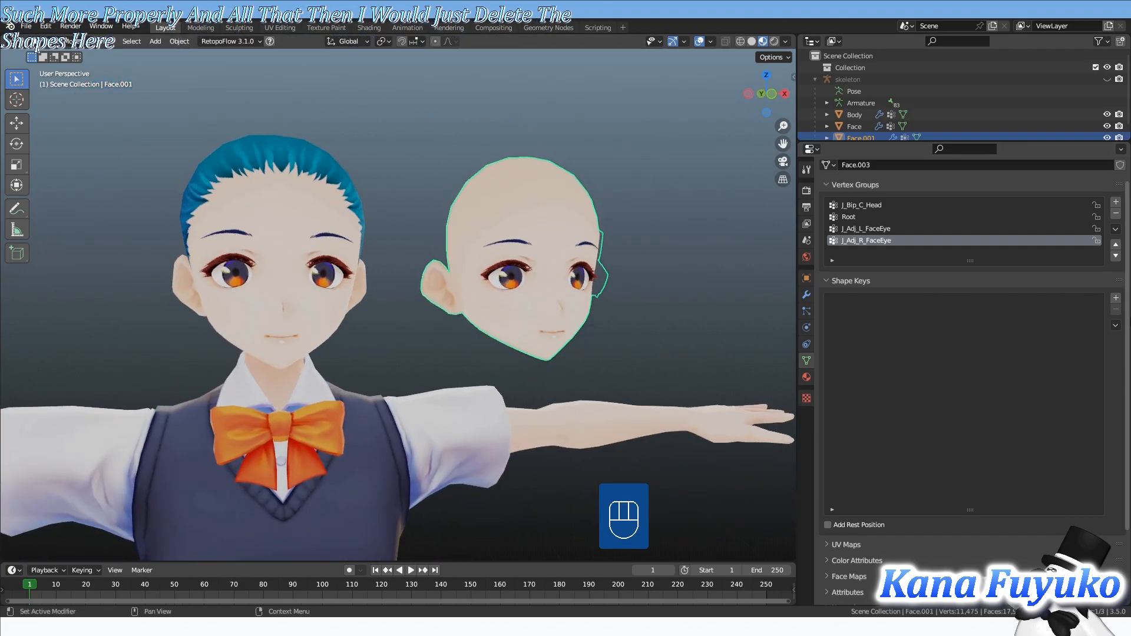
pyautogui.hotkey('ctrl', 'z')
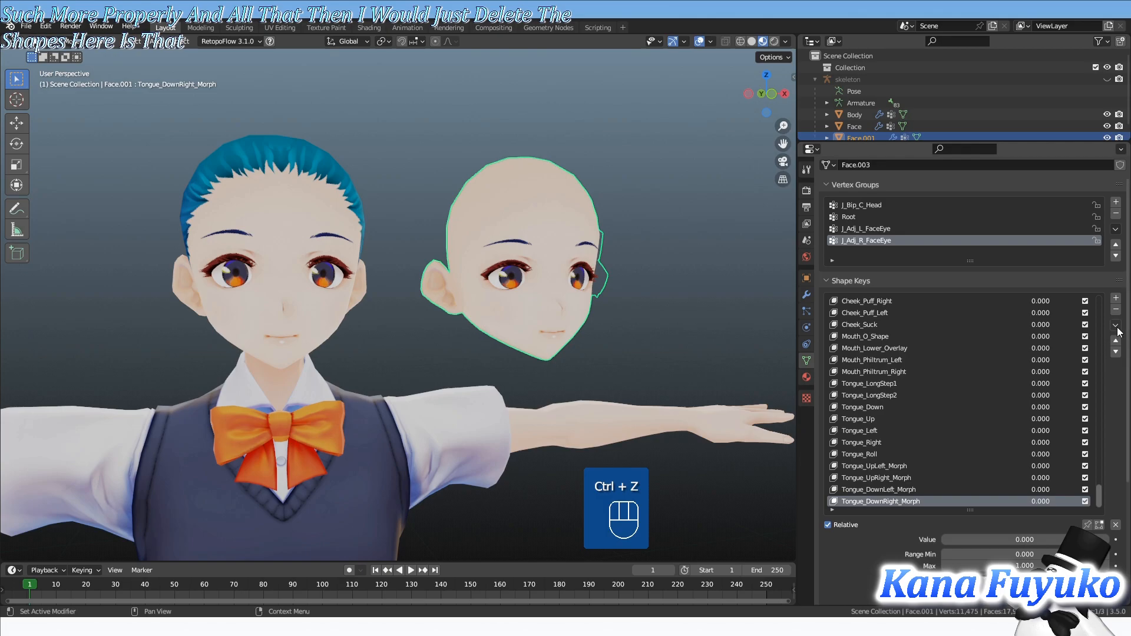
# - Try Apply All Shape Keys on the face copy with its current values and undo it
pyautogui.click(1115, 327)
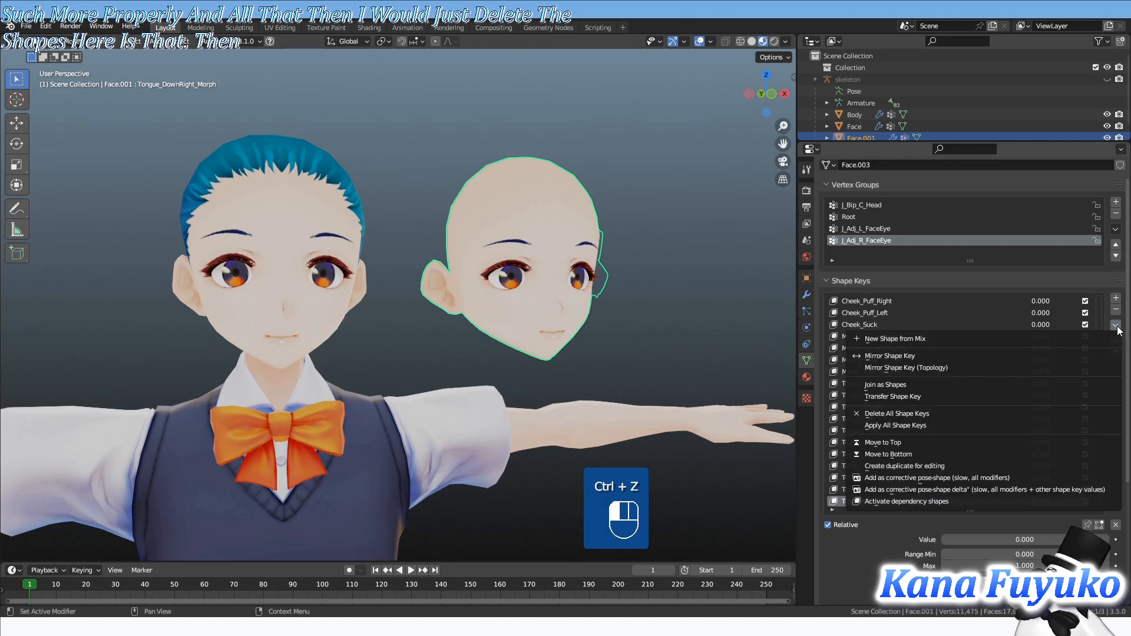
pyautogui.click(924, 425)
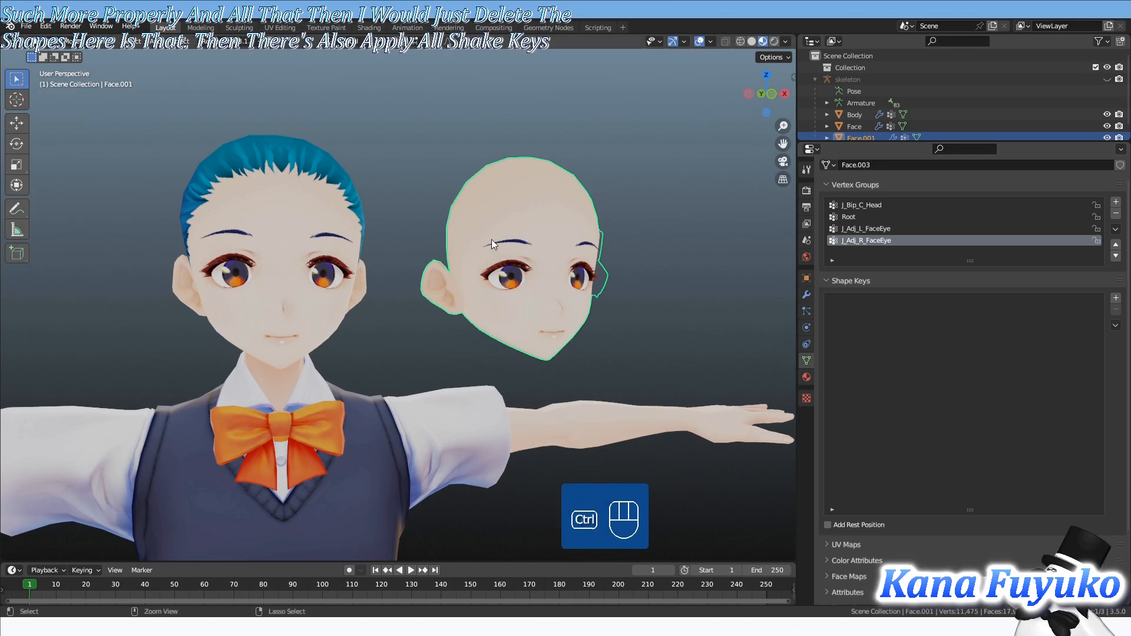
pyautogui.hotkey('ctrl', 'z')
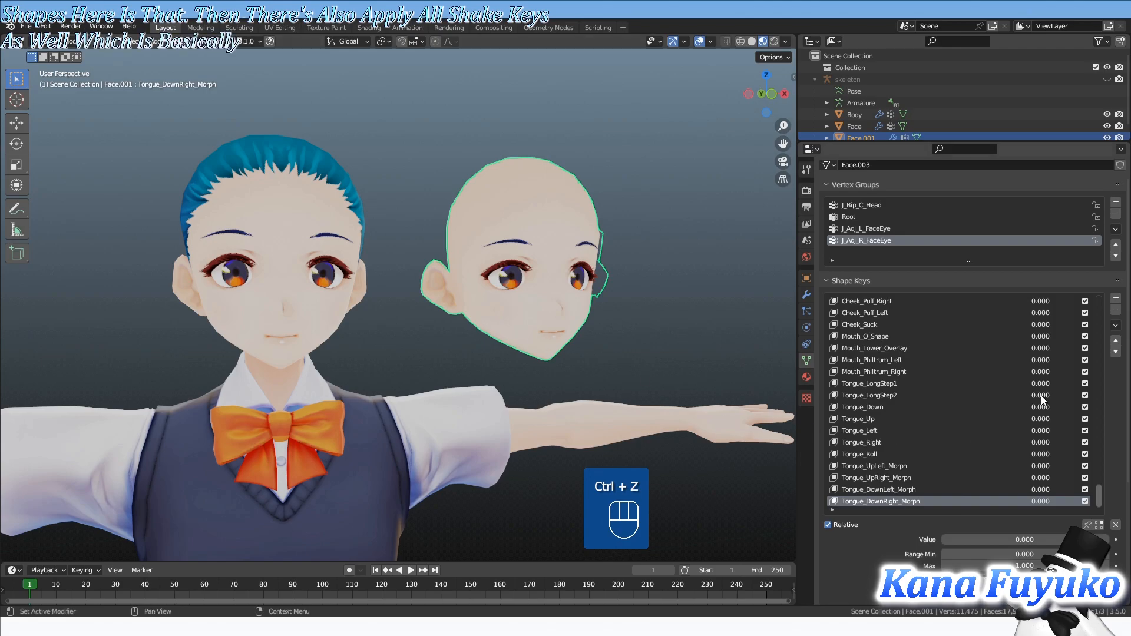
# - Set the face copy's Cheek_Suck shape key to 1.000 and apply all shape keys to its mesh
pyautogui.moveTo(1037, 327); pyautogui.dragTo(1060, 326)
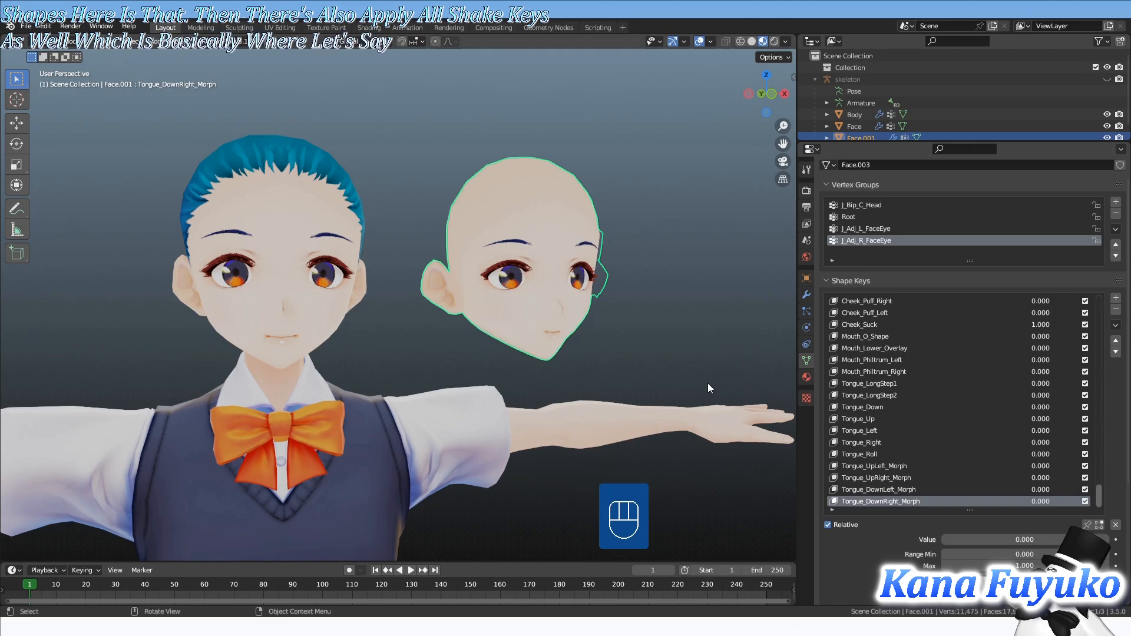
pyautogui.scroll(3, 707, 383)
pyautogui.click(1112, 325)
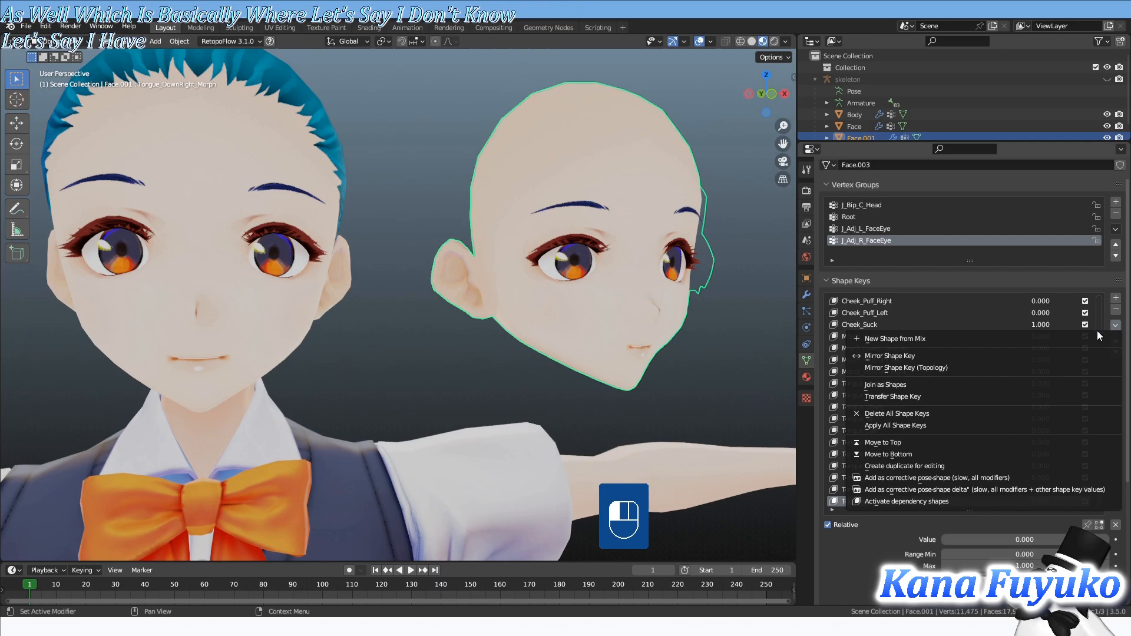
pyautogui.click(896, 425)
pyautogui.moveTo(692, 377); pyautogui.dragTo(715, 397, button='middle')
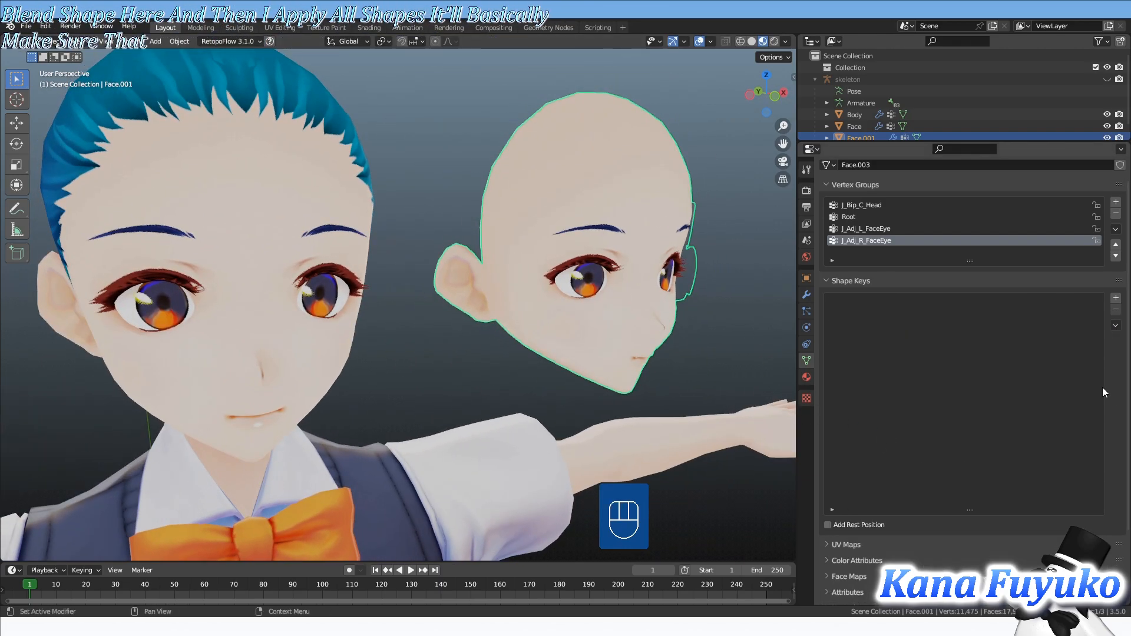
pyautogui.moveTo(676, 389); pyautogui.dragTo(592, 333, button='middle')
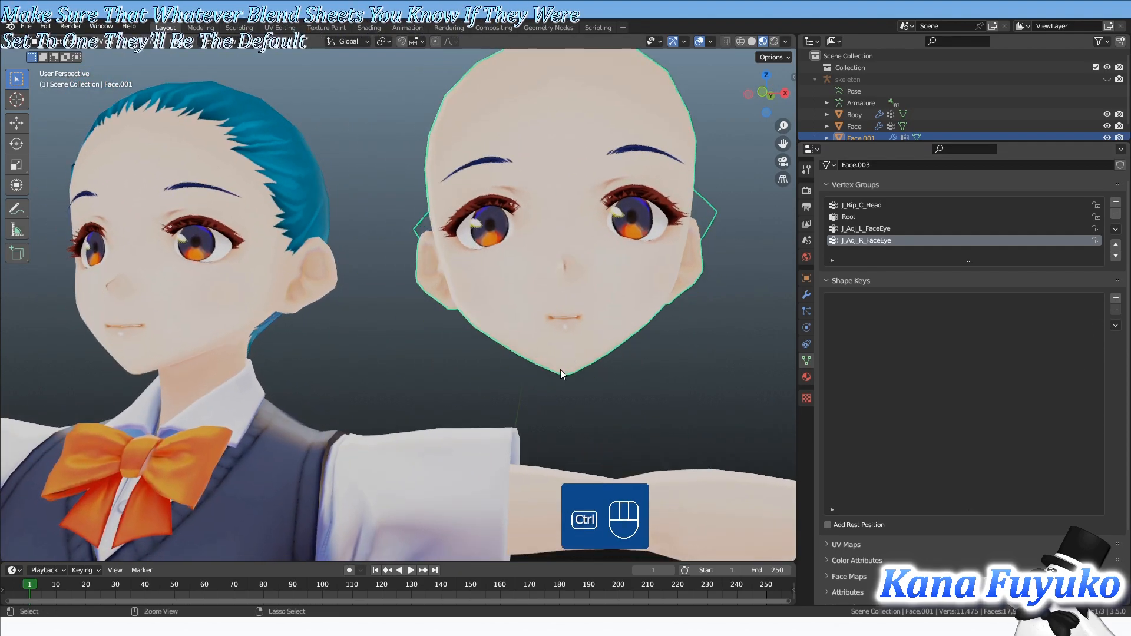
# - Undo Apply All Shape Keys on the face copy and delete the copy from the scene
pyautogui.hotkey('ctrl', 'z')
pyautogui.moveTo(557, 381); pyautogui.dragTo(647, 412, button='middle')
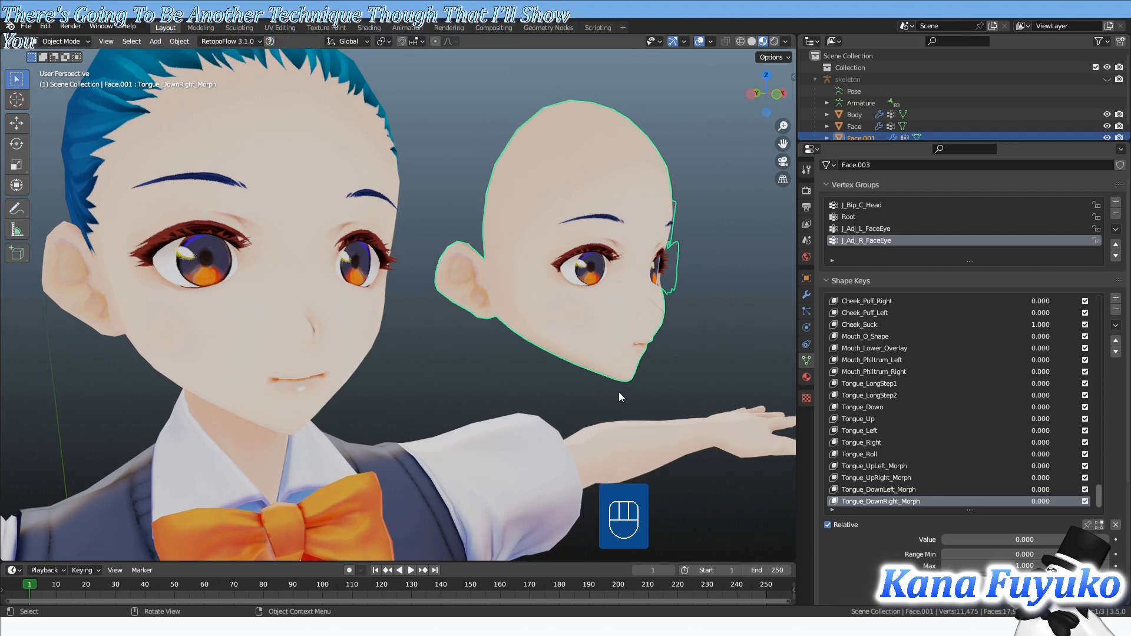
pyautogui.moveTo(613, 369); pyautogui.dragTo(507, 390, button='middle')
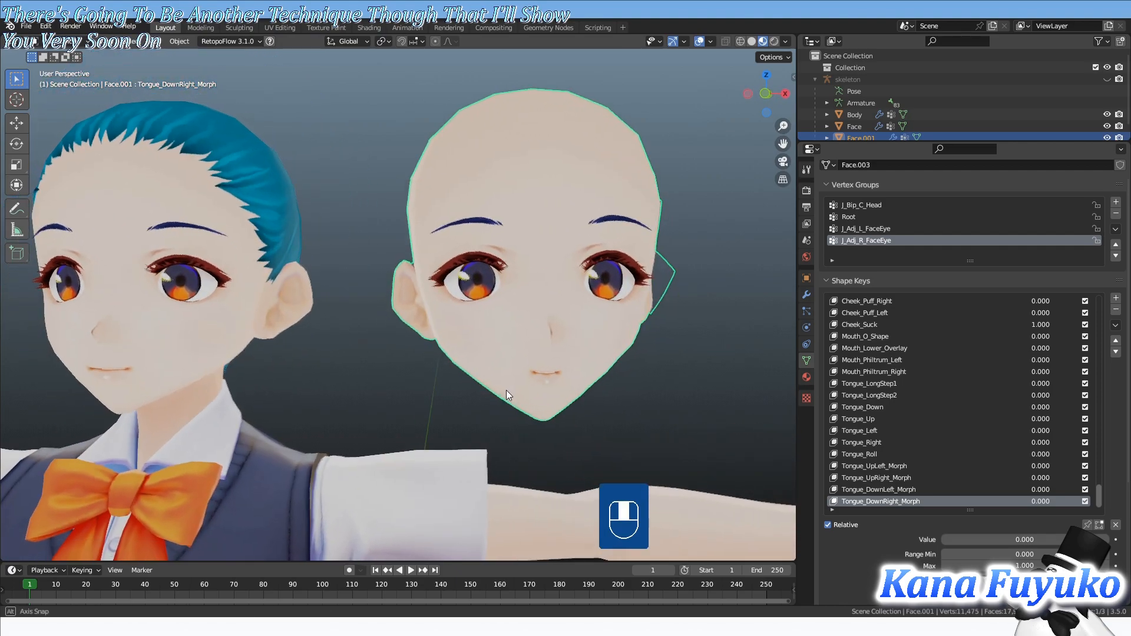
pyautogui.moveTo(648, 371); pyautogui.dragTo(568, 375, button='middle')
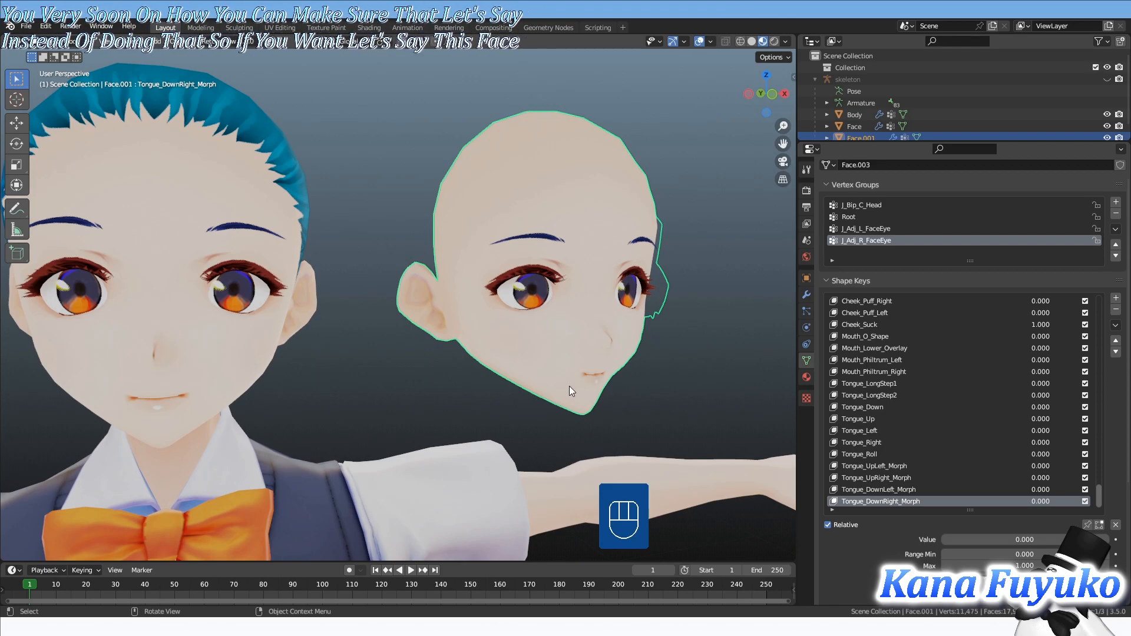
pyautogui.press('x')
pyautogui.click(568, 382)
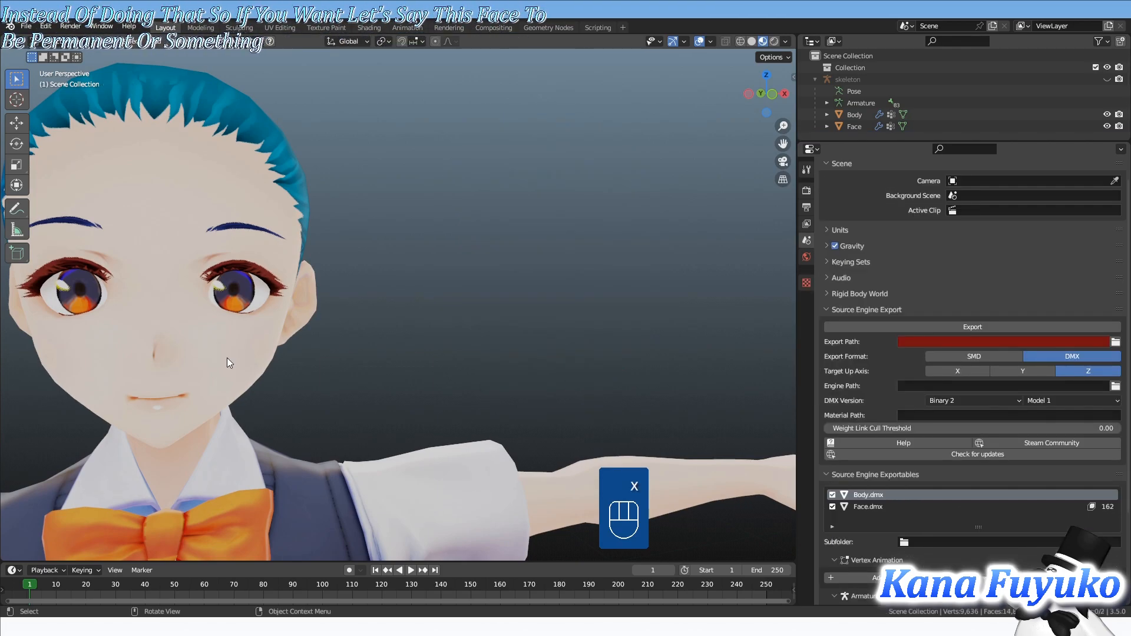
# - Select the character's original face and look over the additional operations available for its shape keys
pyautogui.keyDown('shift'); pyautogui.moveTo(227, 358); pyautogui.dragTo(450, 344, button='middle'); pyautogui.keyUp('shift')
pyautogui.click(442, 356)
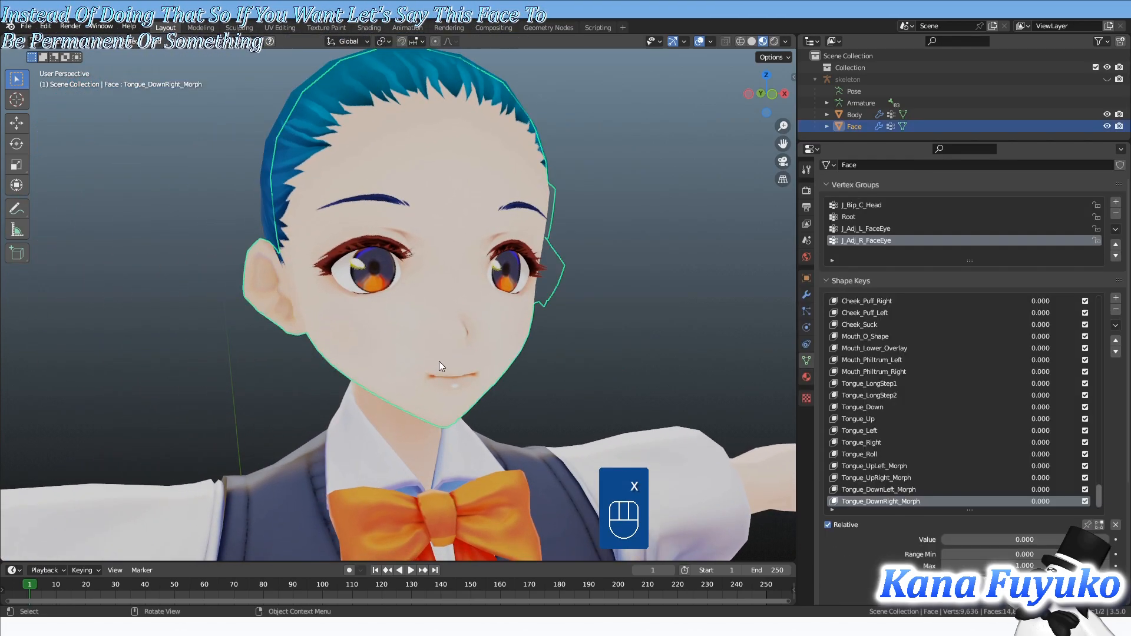
pyautogui.click(1115, 326)
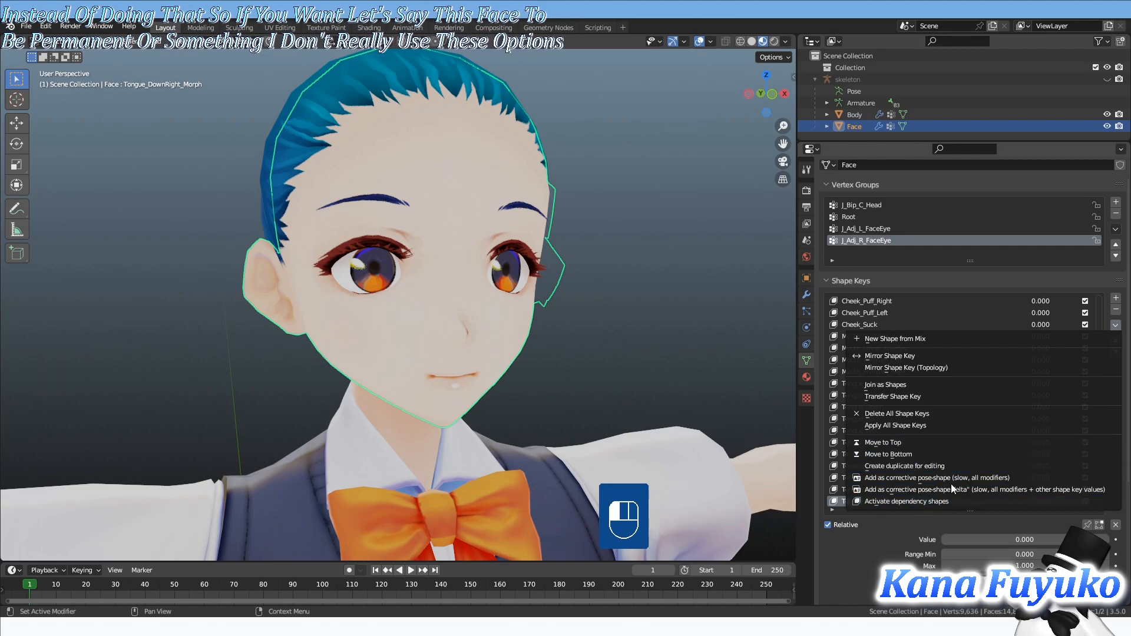
pyautogui.click(906, 516)
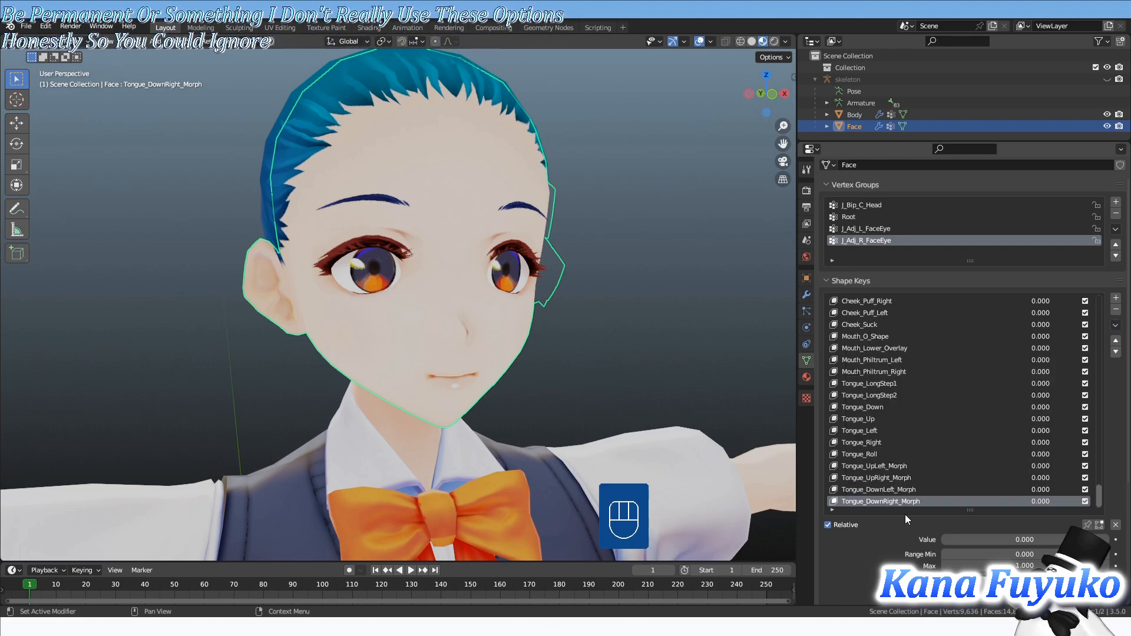
pyautogui.click(1115, 325)
pyautogui.click(965, 475)
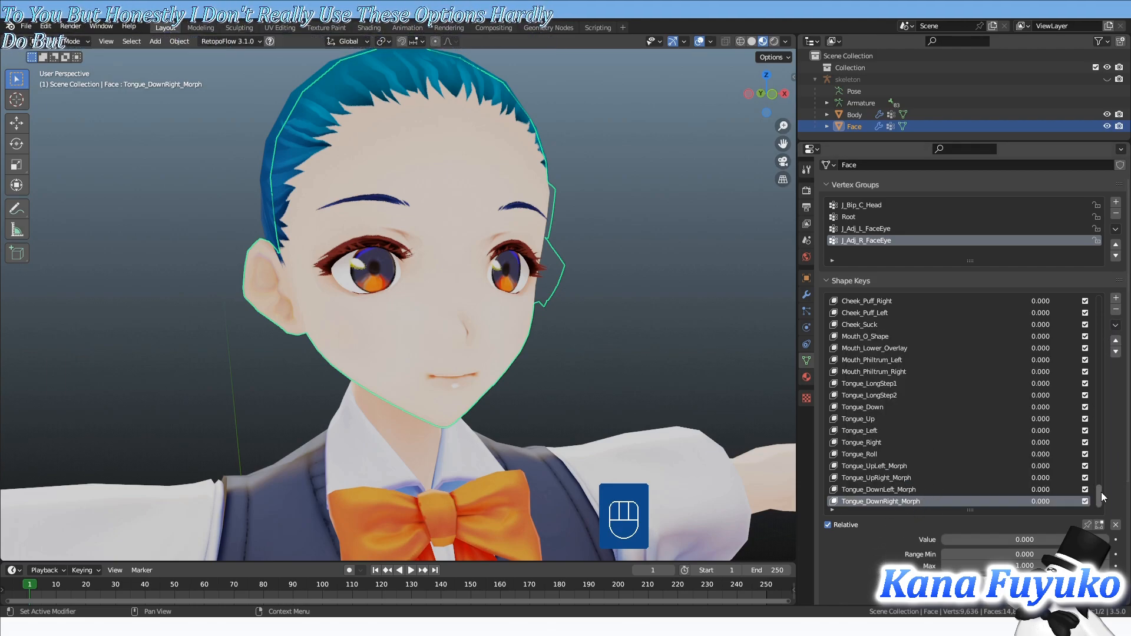
# - Try keyframing the value, range minimum and maximum of the Face.M_F00_000_00_Fcl_ALL_Fun shape key and undo the keyframes
pyautogui.moveTo(1099, 496); pyautogui.dragTo(1102, 219)
pyautogui.click(939, 301)
pyautogui.click(914, 337)
pyautogui.scroll(-3, 1097, 417)
pyautogui.scroll(-5, 1124, 483)
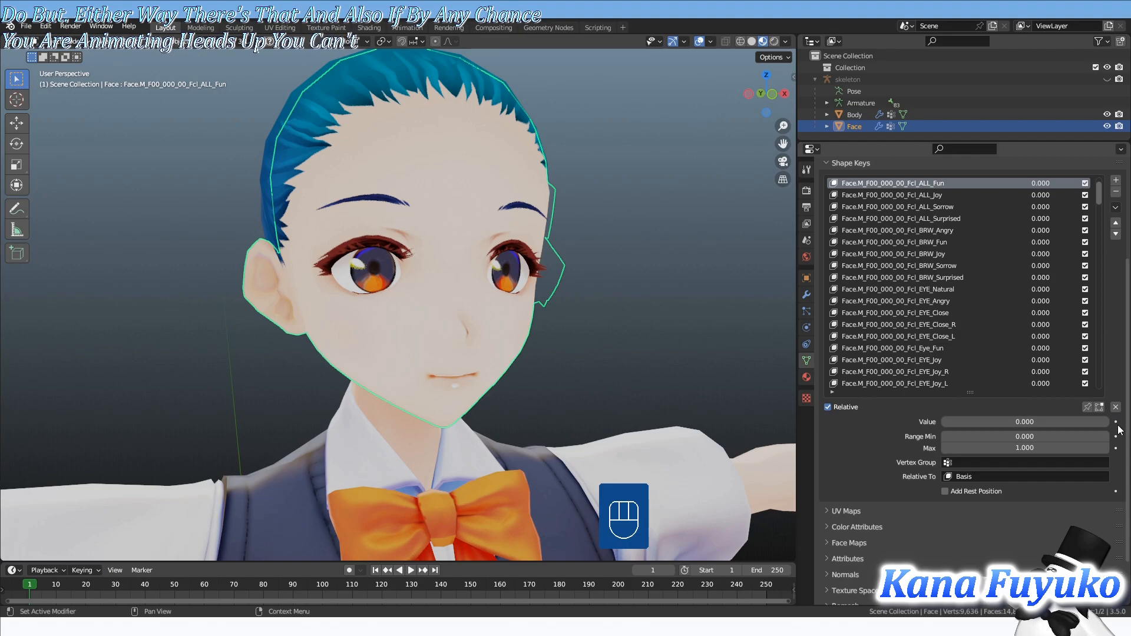
pyautogui.click(1116, 422)
pyautogui.click(1116, 436)
pyautogui.click(1116, 448)
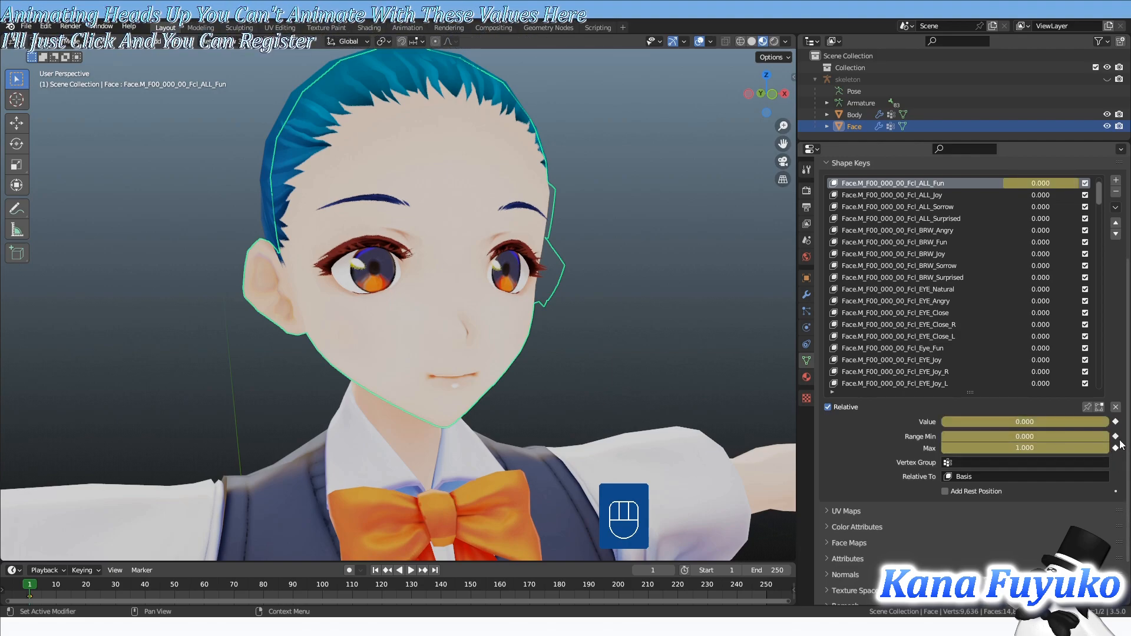
pyautogui.hotkey('ctrl', 'z')
pyautogui.scroll(3, 984, 326)
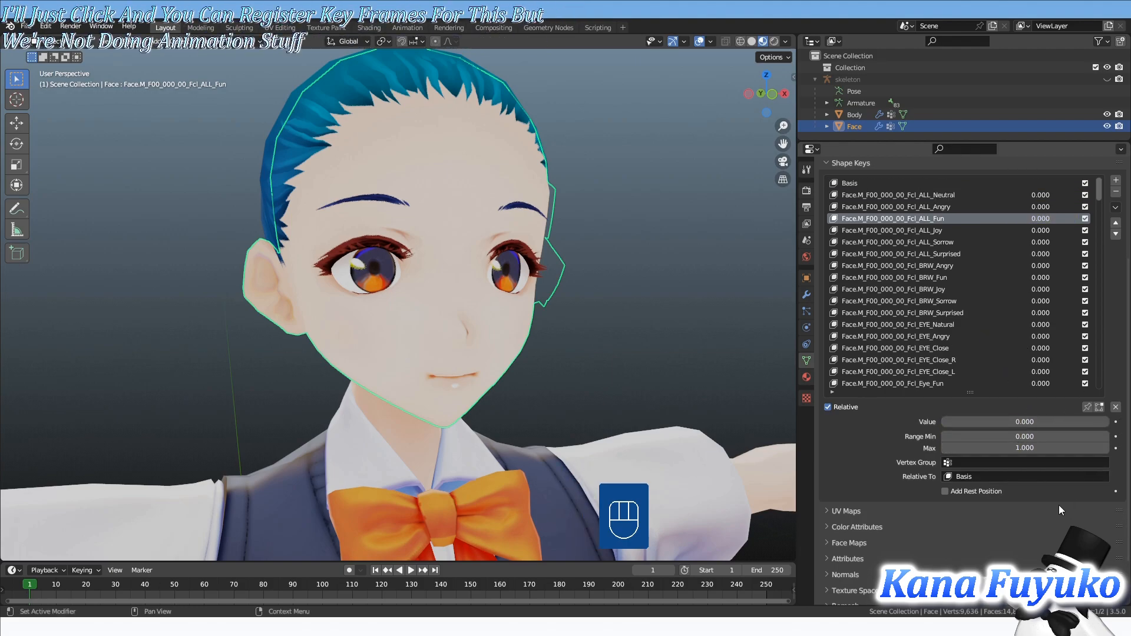
# - Try turning off the Relative option for the face's shape keys and enable it again
pyautogui.click(828, 407)
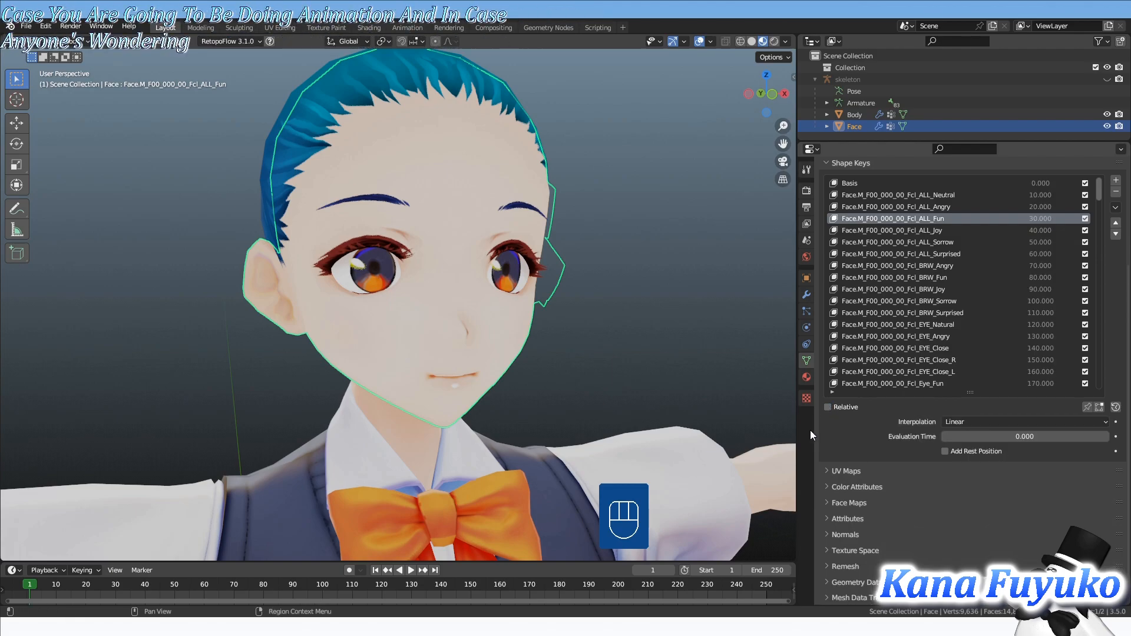
pyautogui.click(839, 408)
pyautogui.click(838, 407)
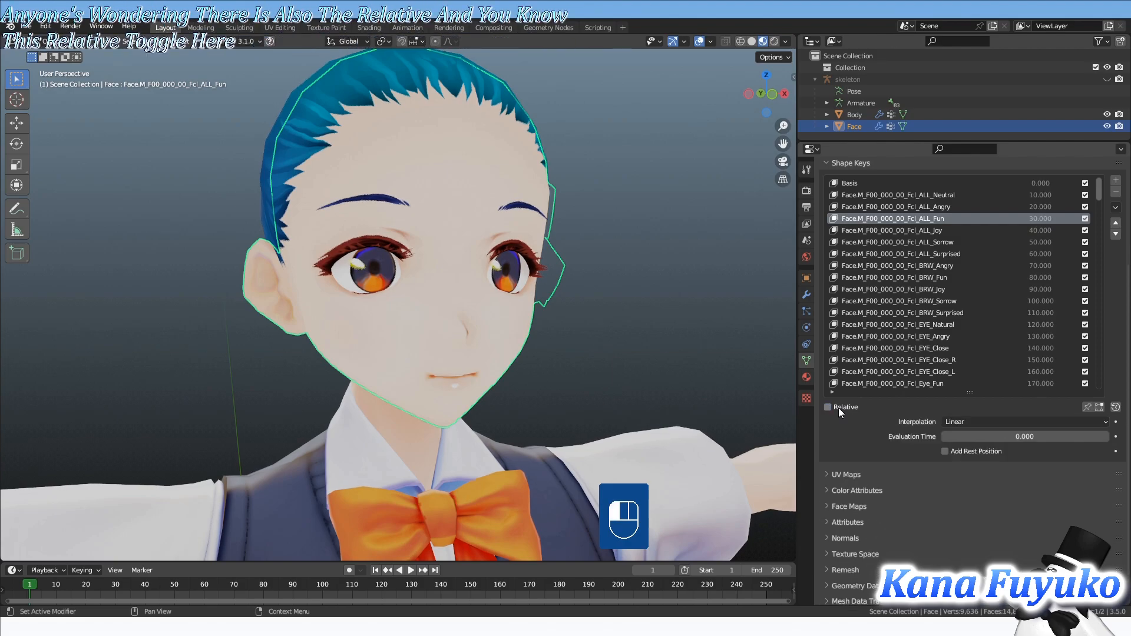
pyautogui.click(837, 407)
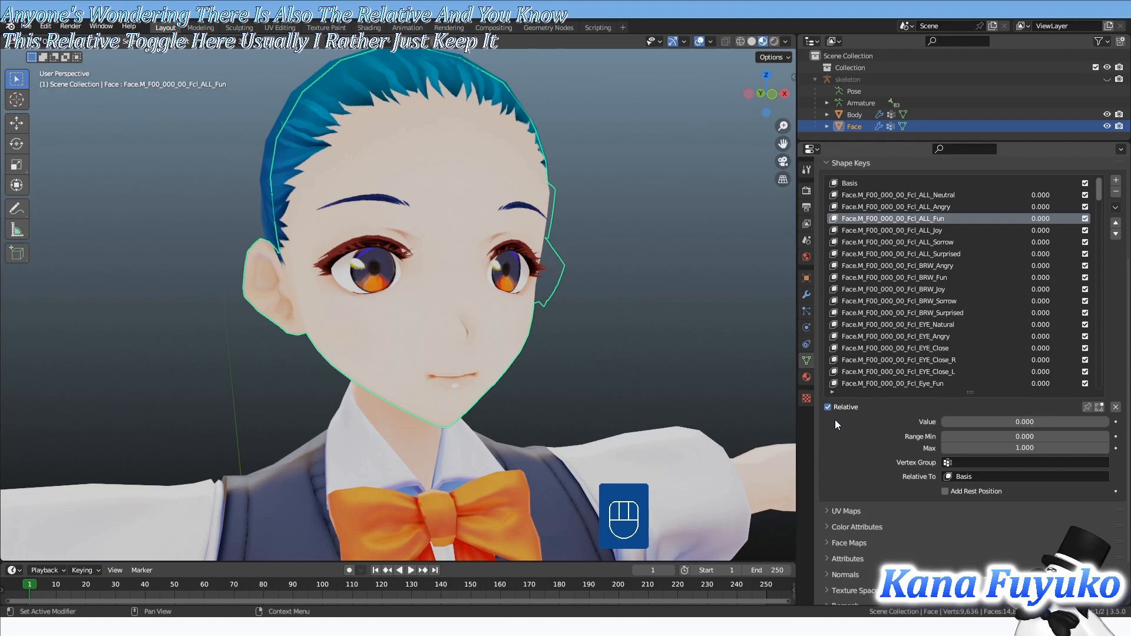
pyautogui.keyDown('shift'); pyautogui.moveTo(716, 420); pyautogui.dragTo(381, 323, button='middle'); pyautogui.keyUp('shift')
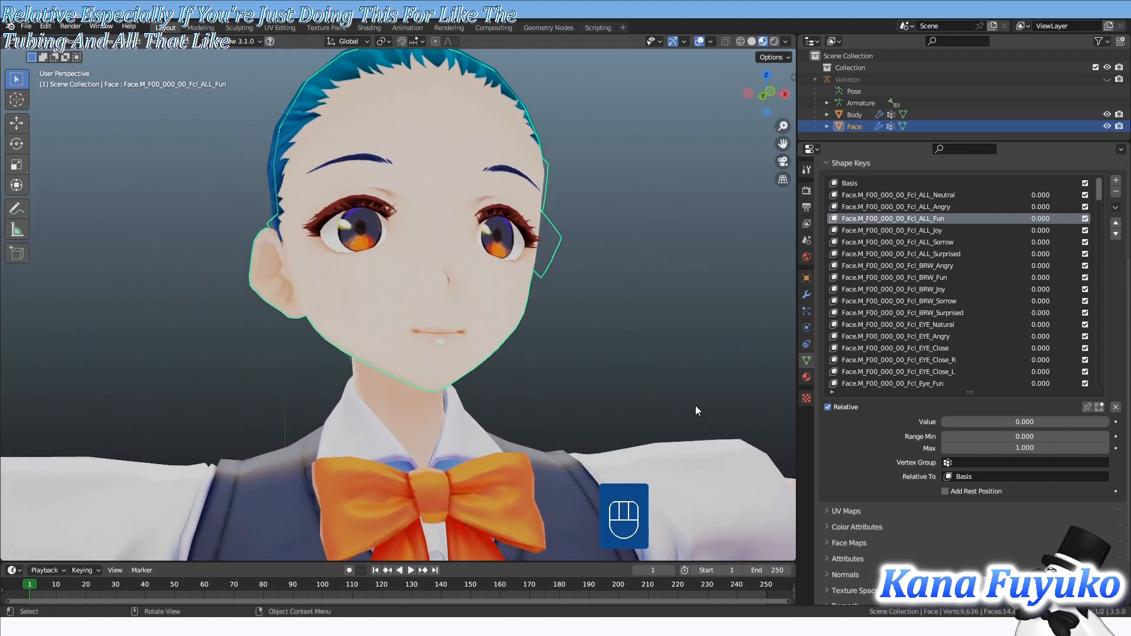
# - Disable Relative once more to check the Interpolation options, keep Linear, and restore Relative
pyautogui.click(834, 404)
pyautogui.click(969, 422)
pyautogui.click(956, 435)
pyautogui.click(963, 419)
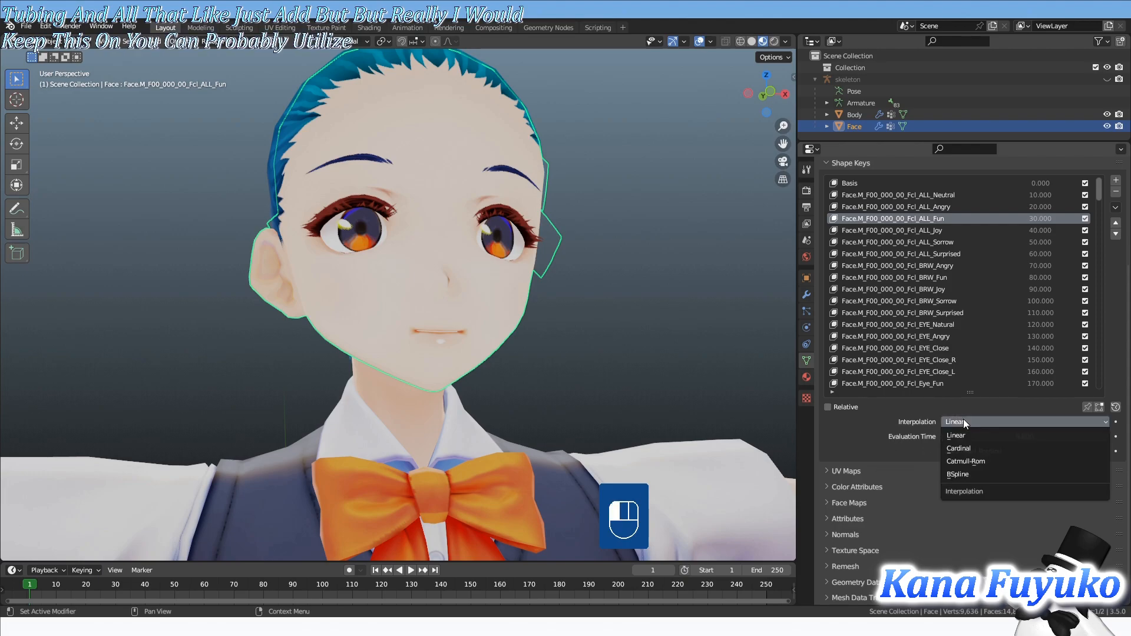
pyautogui.click(966, 434)
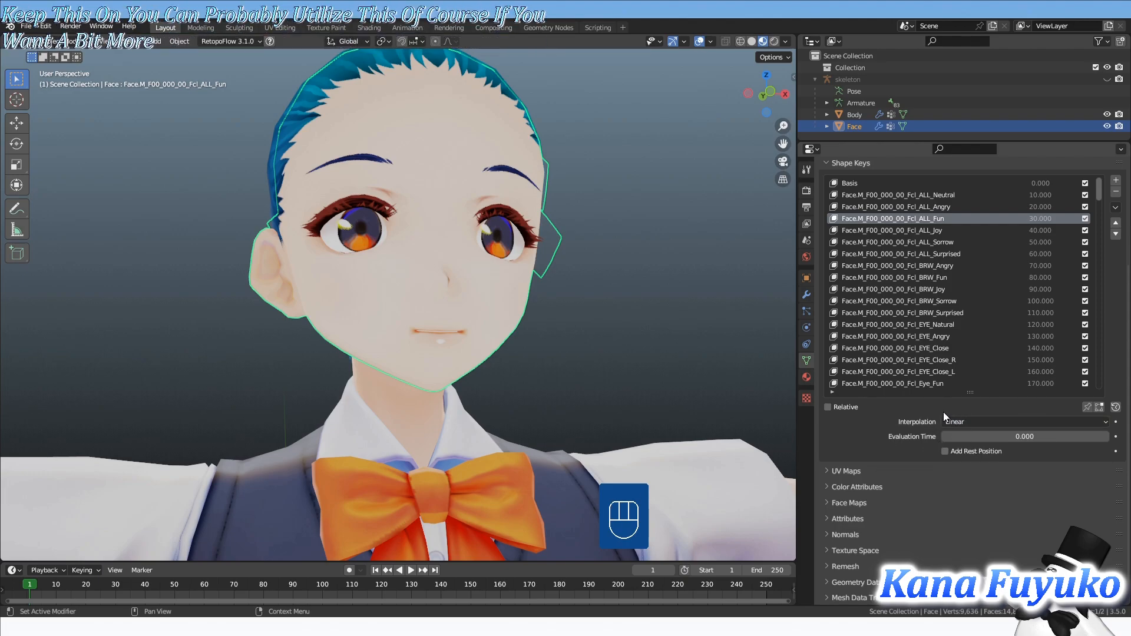
pyautogui.click(831, 407)
# - Make Basis the active shape key of the face
pyautogui.click(911, 206)
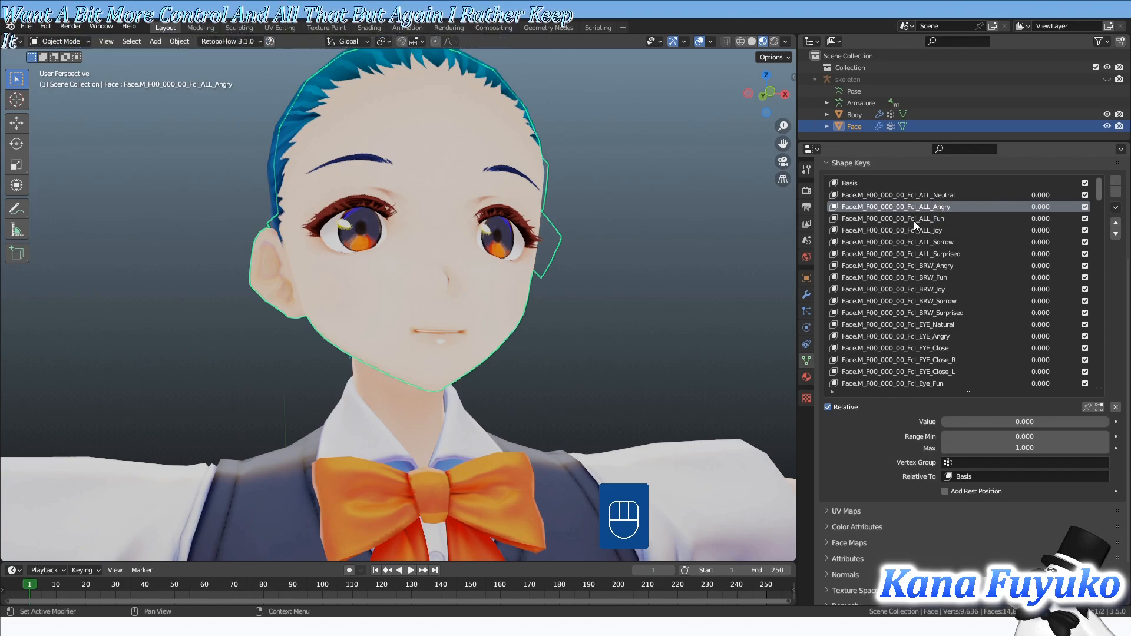
pyautogui.click(909, 183)
pyautogui.scroll(2, 923, 527)
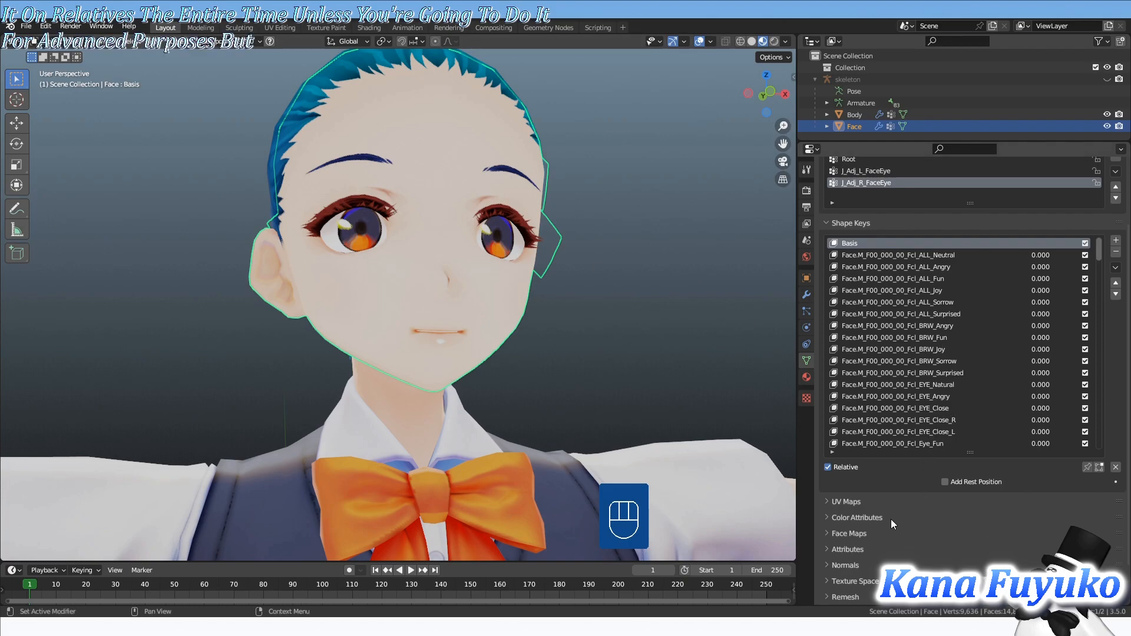
# - Show the character in front orthographic view with the face framed closely for editing
pyautogui.moveTo(766, 453); pyautogui.dragTo(604, 385, button='middle')
pyautogui.scroll(-5, 560, 399)
pyautogui.keyDown('shift'); pyautogui.scroll(3, 566, 427); pyautogui.keyUp('shift')
pyautogui.scroll(3, 1034, 384)
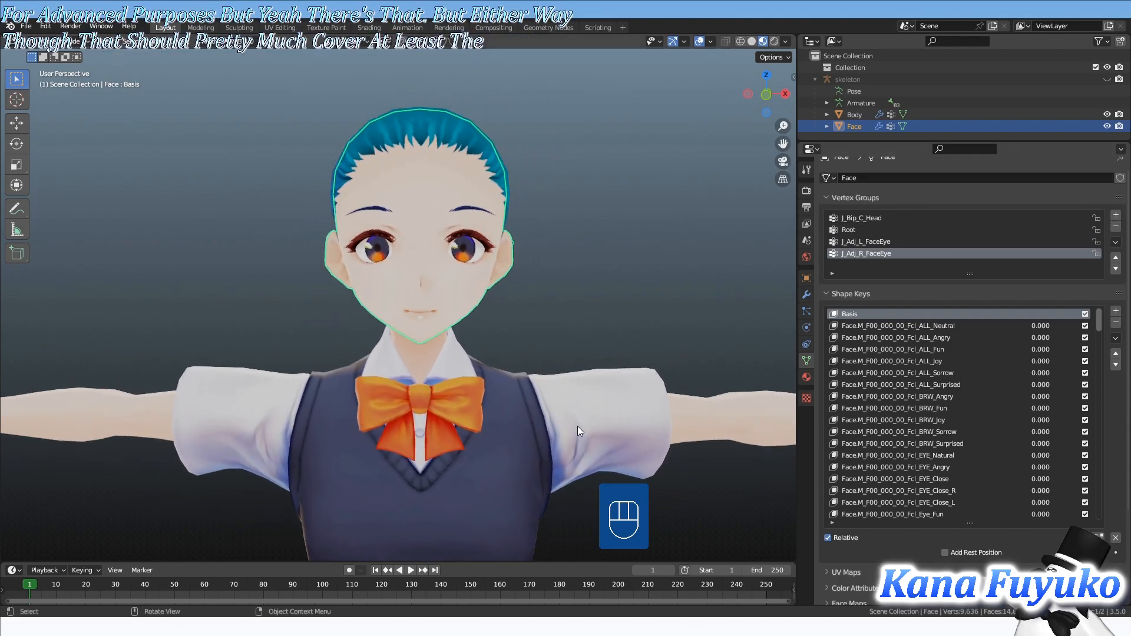
pyautogui.moveTo(411, 442); pyautogui.dragTo(430, 412, button='middle')
pyautogui.scroll(-3, 436, 406)
pyautogui.keyDown('shift'); pyautogui.moveTo(471, 360); pyautogui.dragTo(487, 265, button='middle'); pyautogui.keyUp('shift')
pyautogui.moveTo(486, 265); pyautogui.dragTo(429, 464, button='middle')
pyautogui.press('KP_1')
pyautogui.scroll(3, 466, 269)
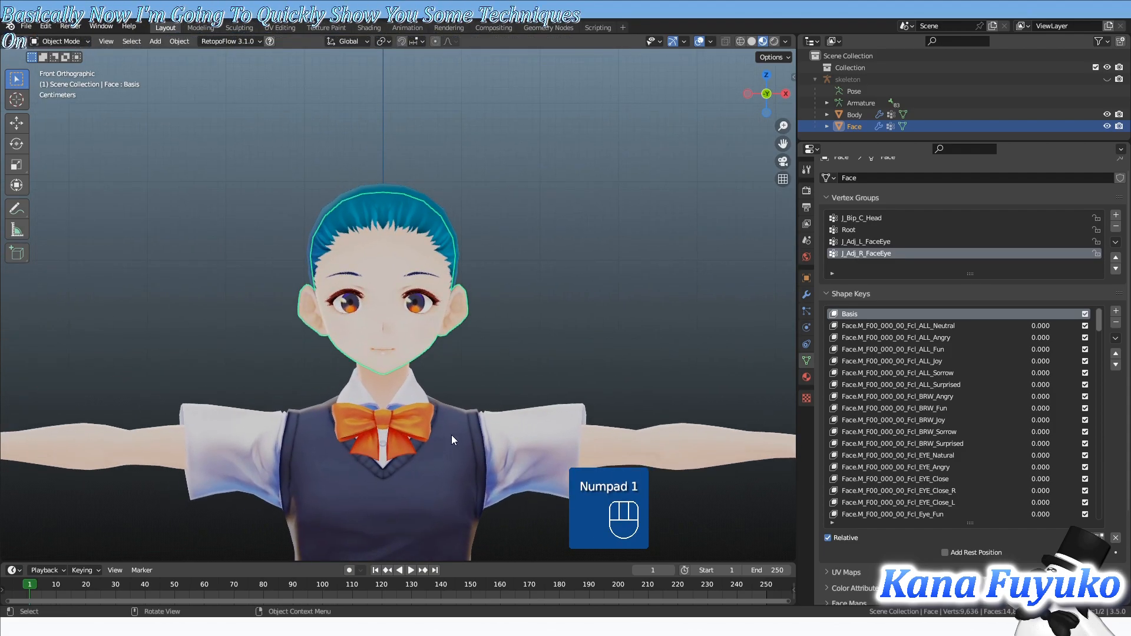
pyautogui.scroll(5, 451, 437)
pyautogui.keyDown('shift'); pyautogui.moveTo(412, 361); pyautogui.dragTo(483, 391, button='middle'); pyautogui.keyUp('shift')
pyautogui.scroll(-1, 483, 391)
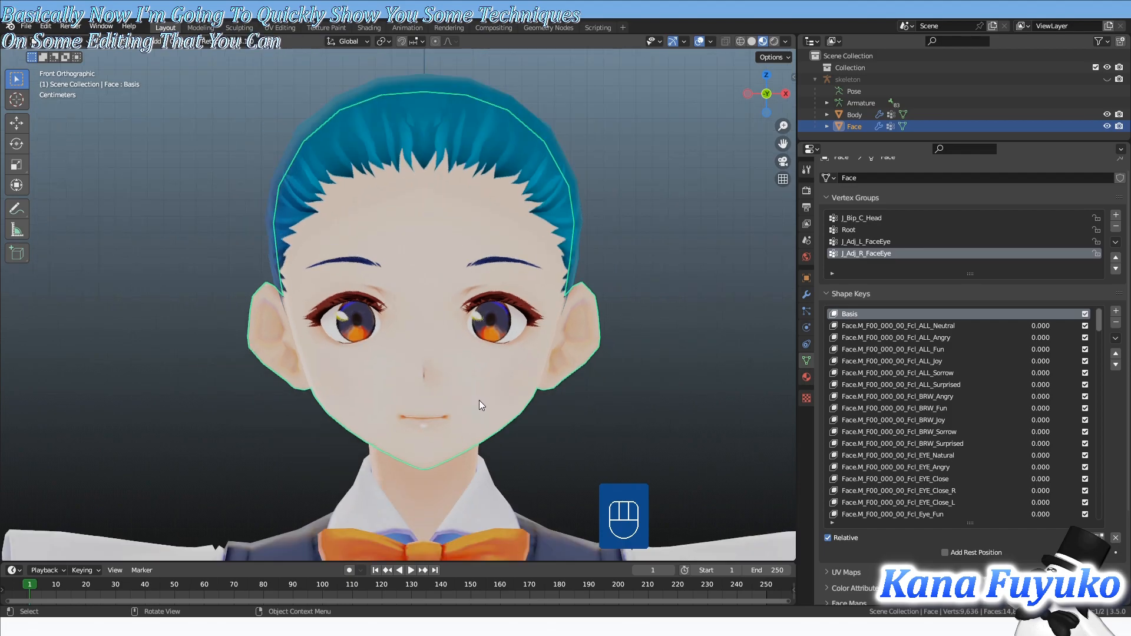
pyautogui.scroll(1, 479, 402)
pyautogui.keyDown('shift'); pyautogui.moveTo(474, 447); pyautogui.dragTo(471, 482, button='middle'); pyautogui.keyUp('shift')
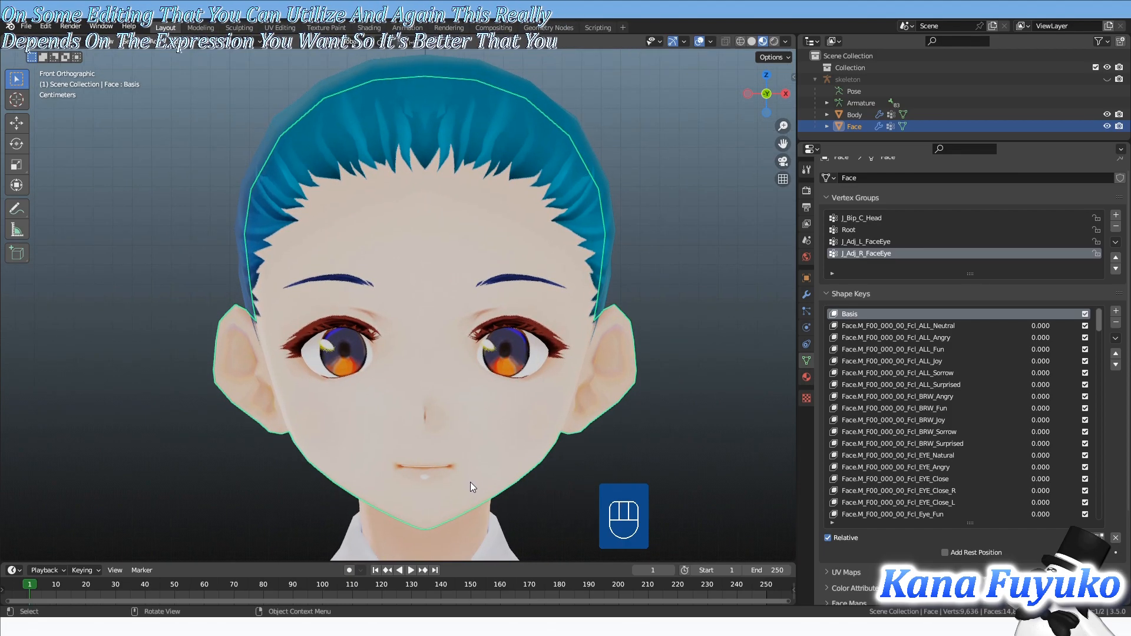
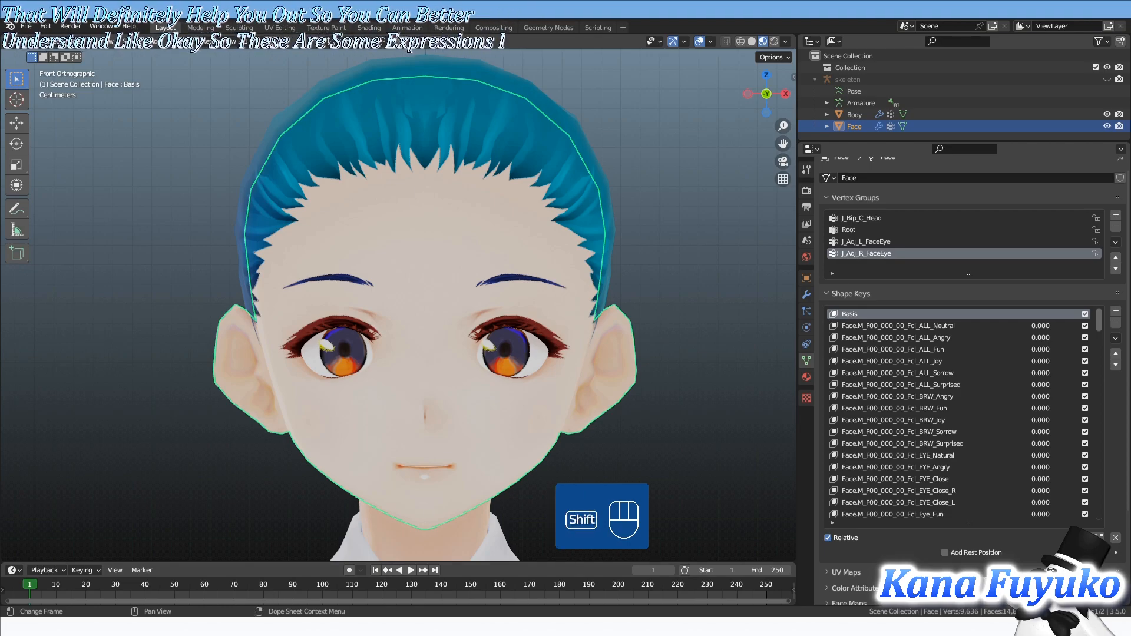
pyautogui.keyDown('shift'); pyautogui.moveTo(433, 403); pyautogui.dragTo(440, 343, button='middle'); pyautogui.keyUp('shift')
pyautogui.scroll(2, 436, 341)
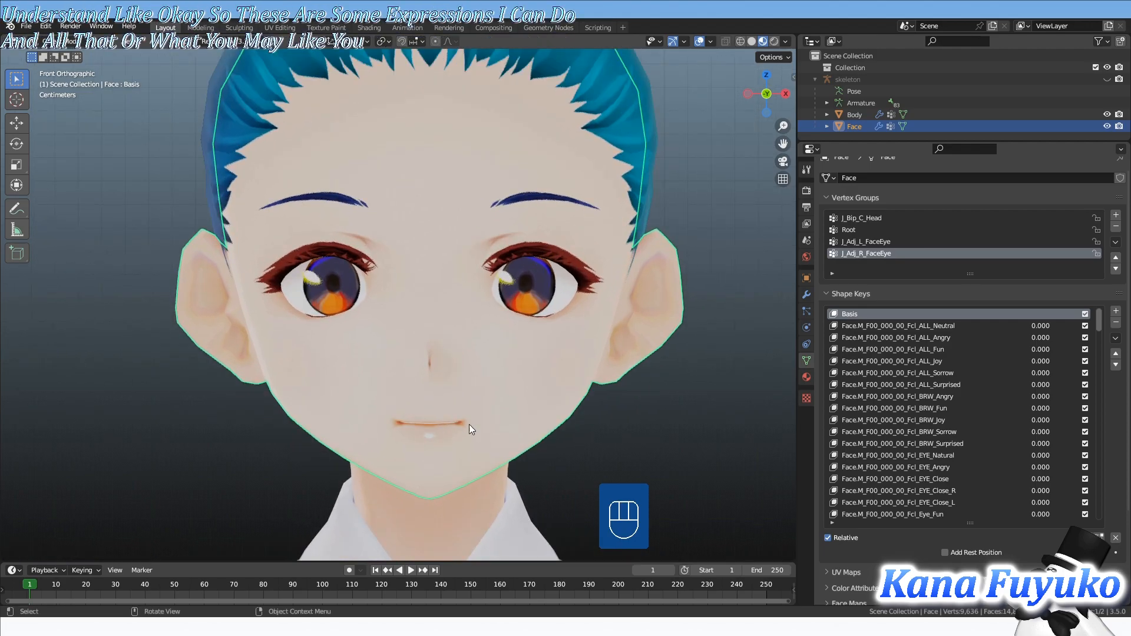
pyautogui.keyDown('shift'); pyautogui.moveTo(541, 383); pyautogui.dragTo(532, 371, button='middle'); pyautogui.keyUp('shift')
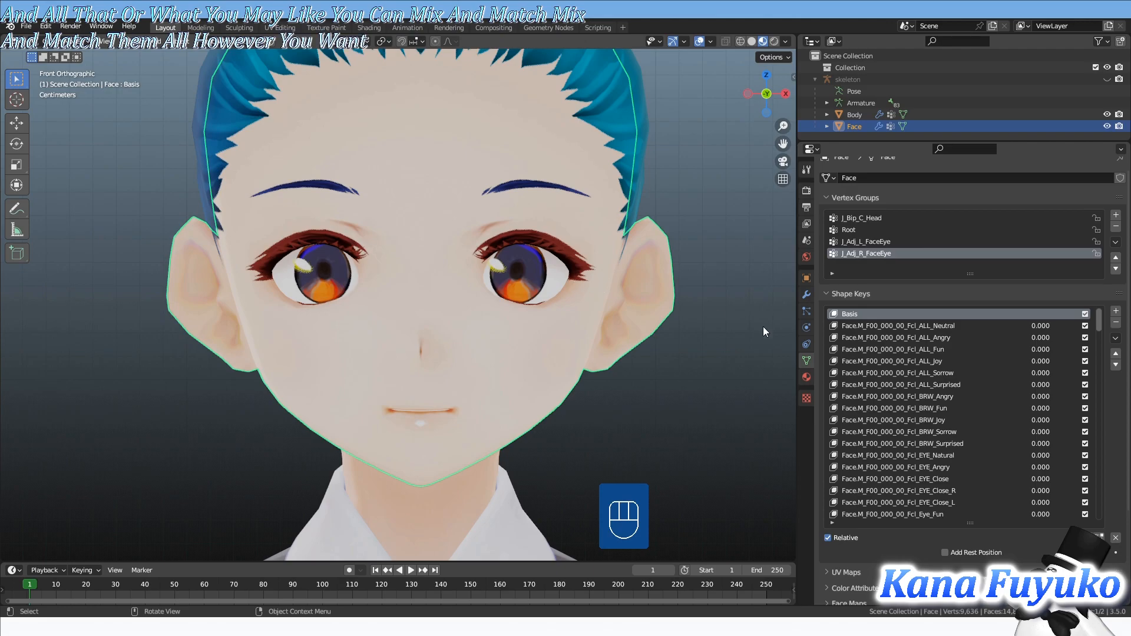
# - Add a new shape key to the face and enter Edit Mode with vertex selection
pyautogui.click(1115, 311)
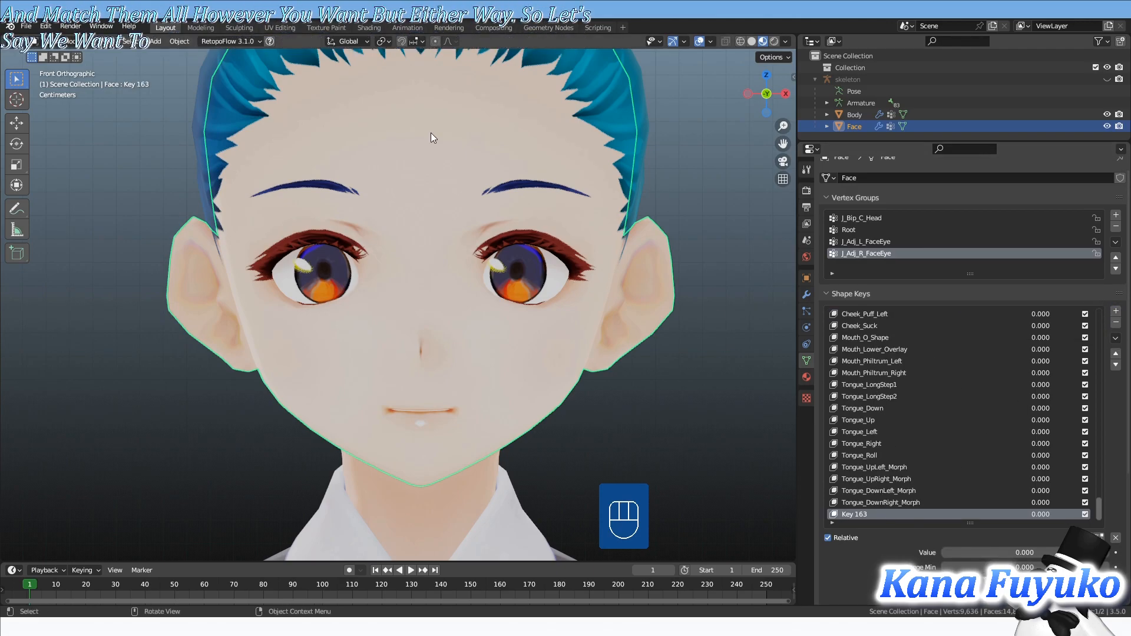
pyautogui.press('Tab')
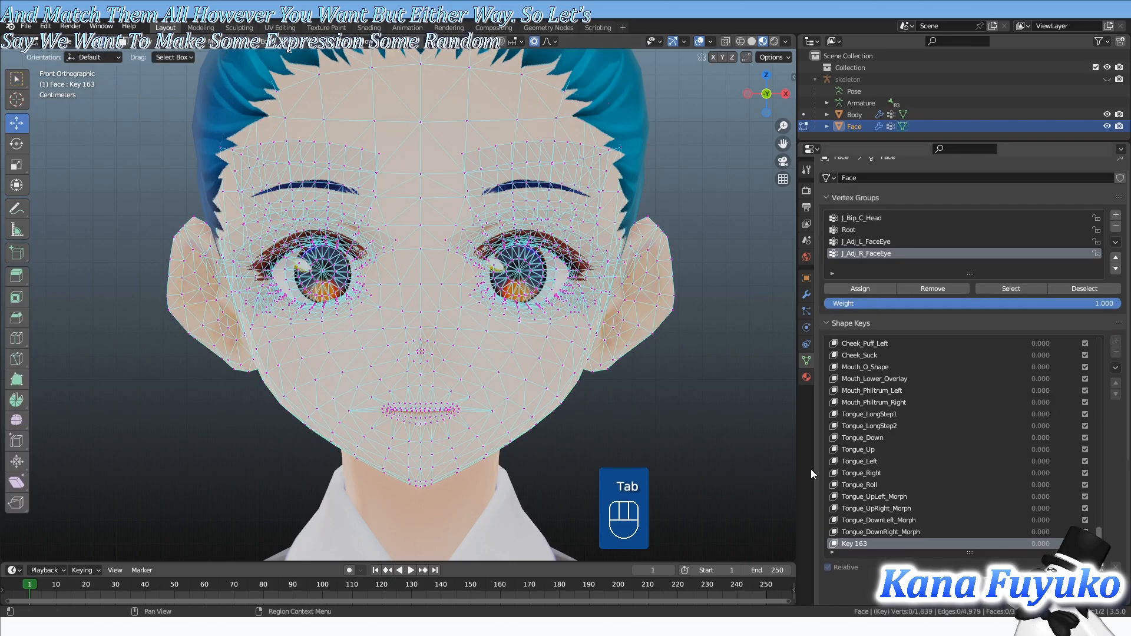
pyautogui.press('1')
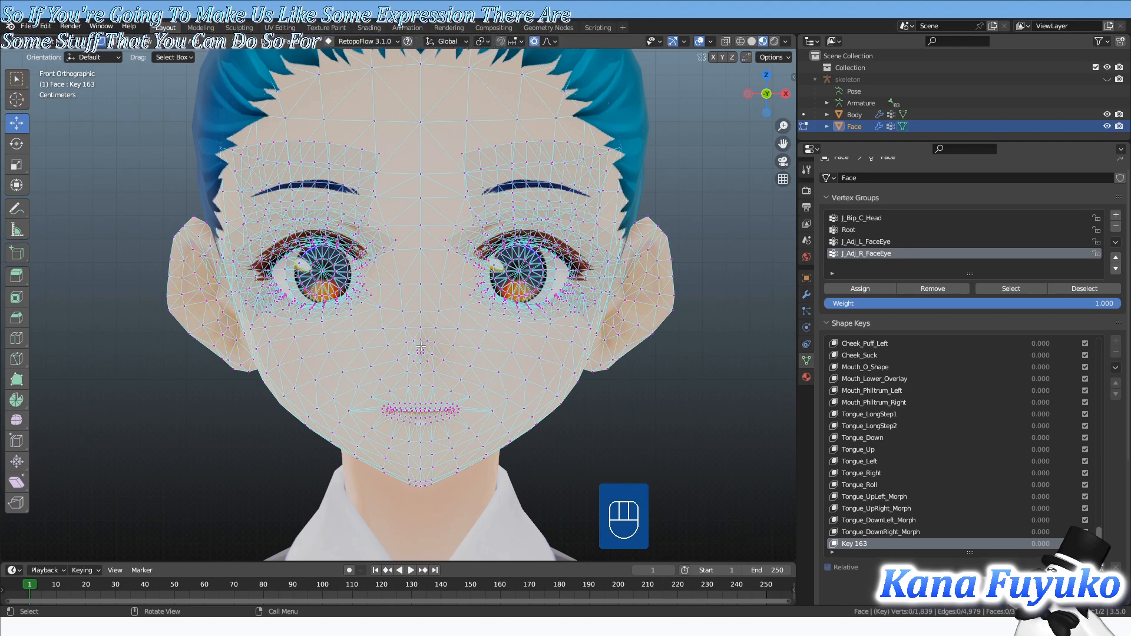
# - Switch the face back and forth between Object Mode and Edit Mode, ending in Edit Mode
pyautogui.press('Tab')
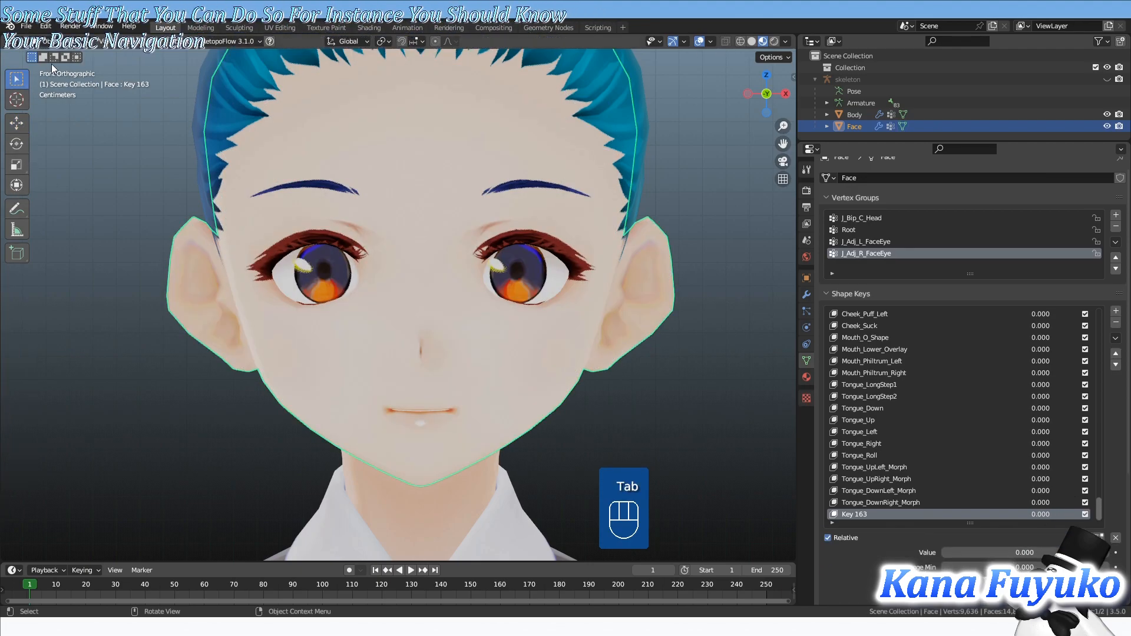
pyautogui.press('Tab')
pyautogui.press('Tab')
pyautogui.press('Tab')
pyautogui.press('Tab')
pyautogui.press('Tab')
pyautogui.press('Tab')
pyautogui.press('Tab')
pyautogui.press('Tab')
pyautogui.click(67, 40)
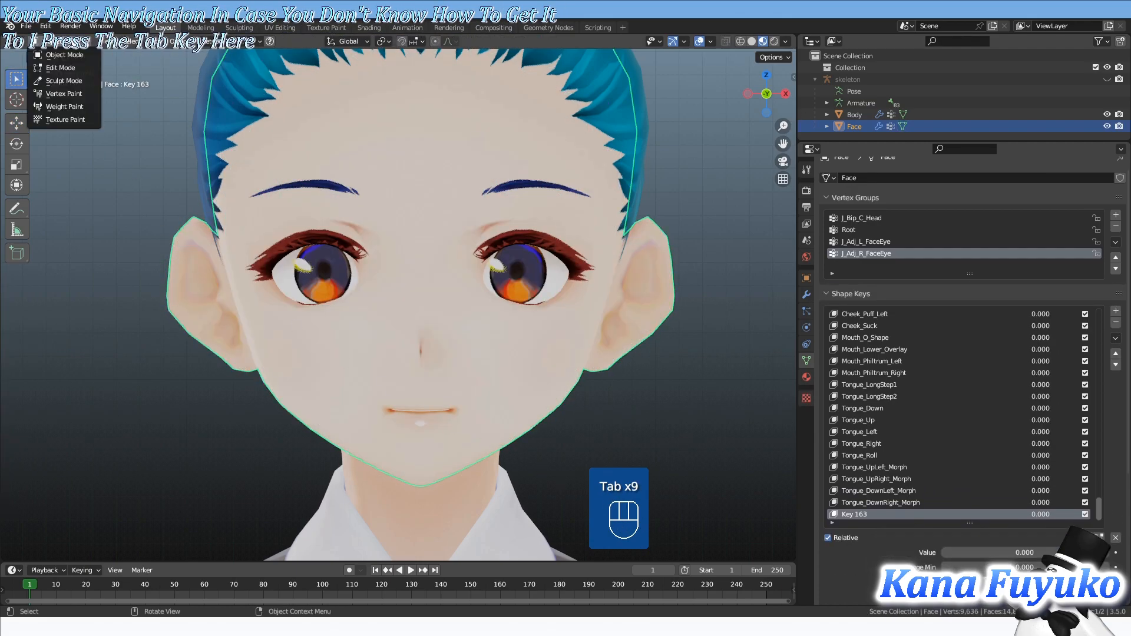
pyautogui.click(72, 69)
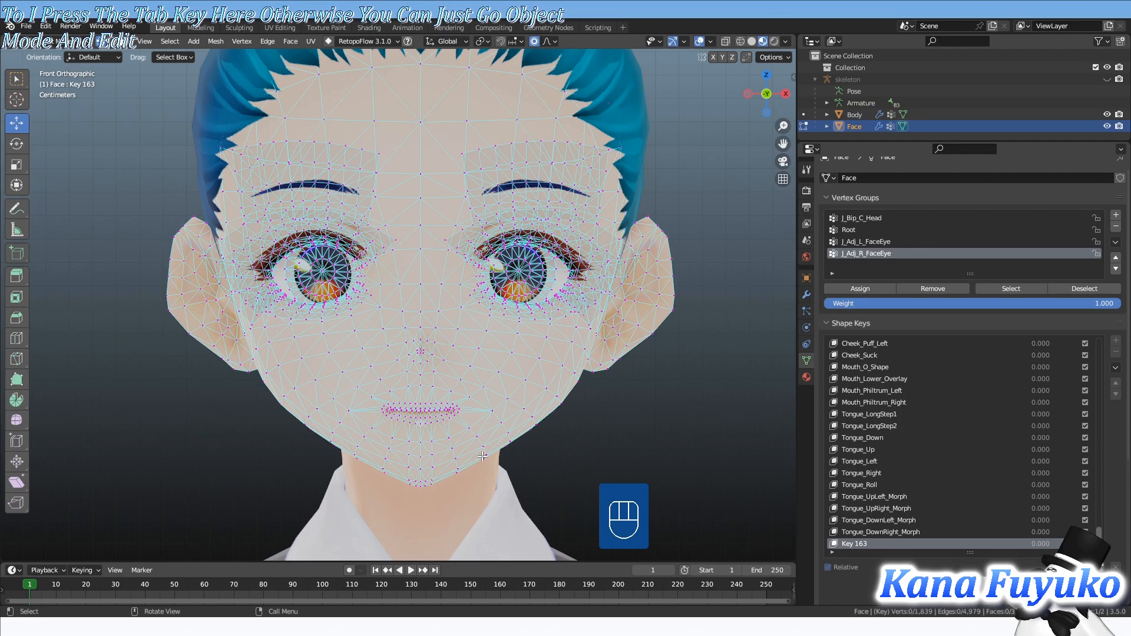
# - Toggle the face mesh between Edit Mode and Object Mode, finishing in Edit Mode
pyautogui.press('Tab')
pyautogui.press('Tab')
pyautogui.press('Tab')
pyautogui.press('Tab')
pyautogui.scroll(3, 417, 350)
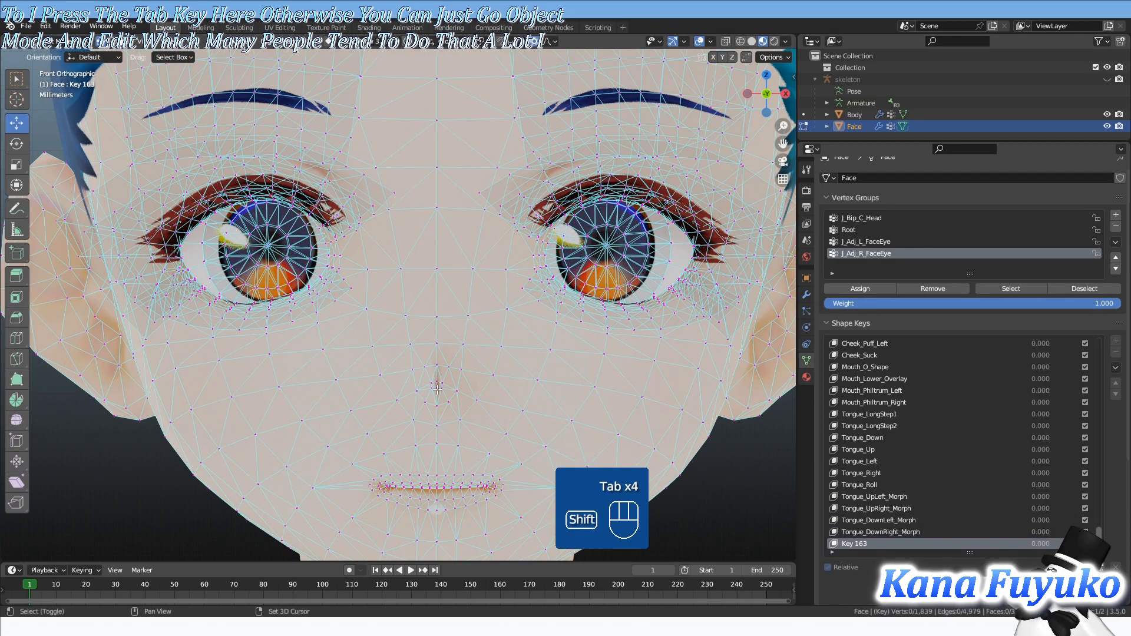
# - Box-select the vertices around the nose and refine the selection with Circle Select
pyautogui.moveTo(383, 272); pyautogui.dragTo(458, 332)
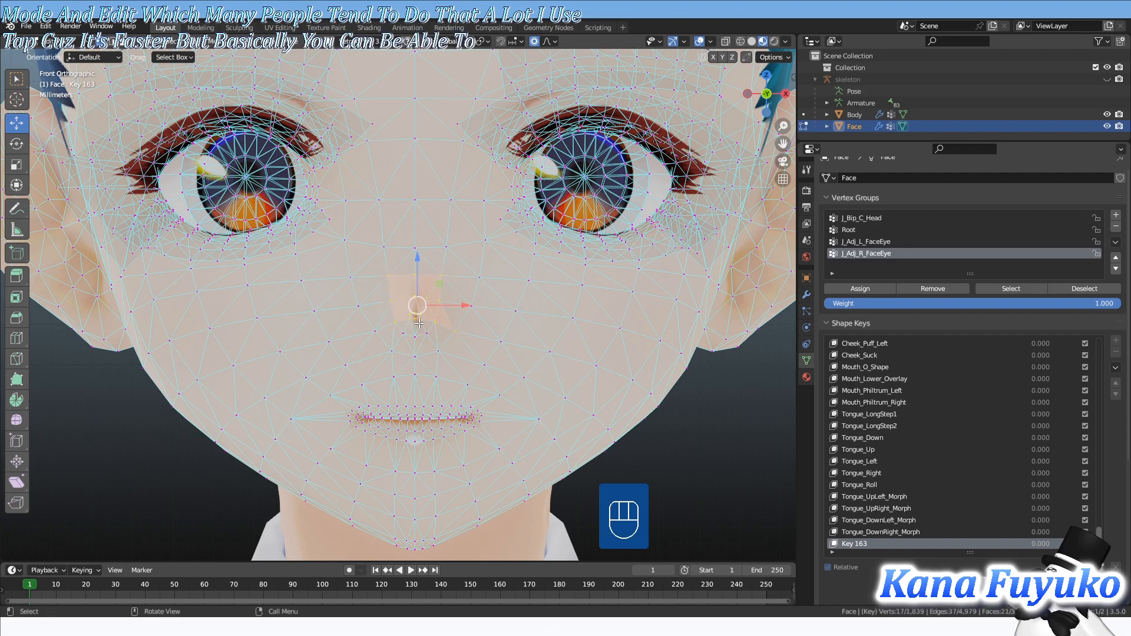
pyautogui.scroll(3, 424, 370)
pyautogui.press('c')
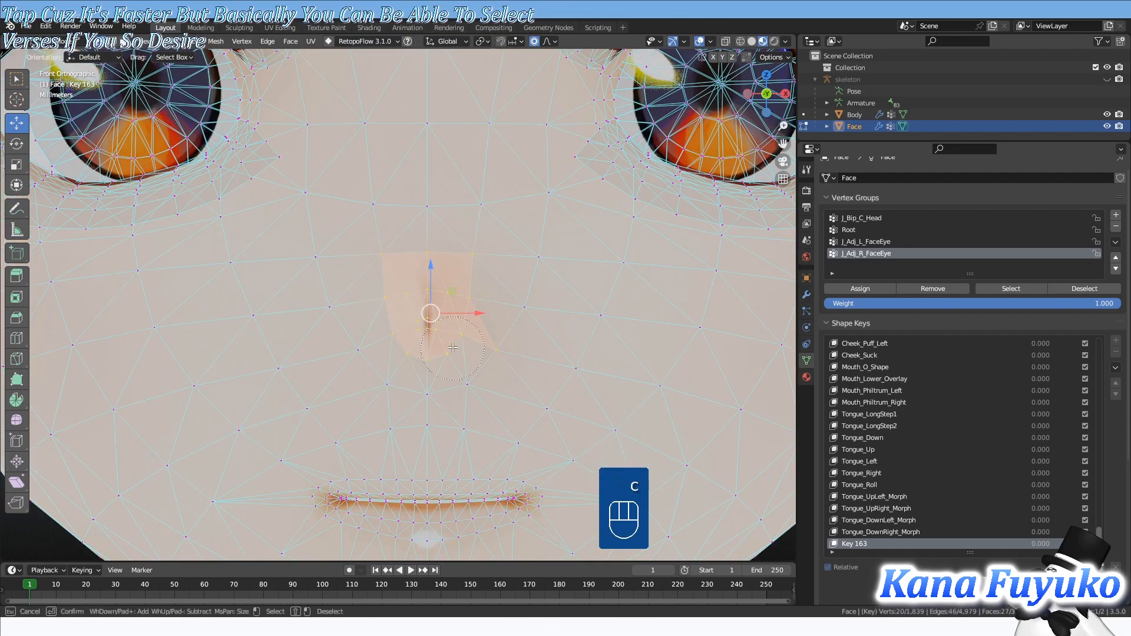
pyautogui.middleClick(492, 371)
pyautogui.rightClick(495, 400)
pyautogui.scroll(-3, 465, 379)
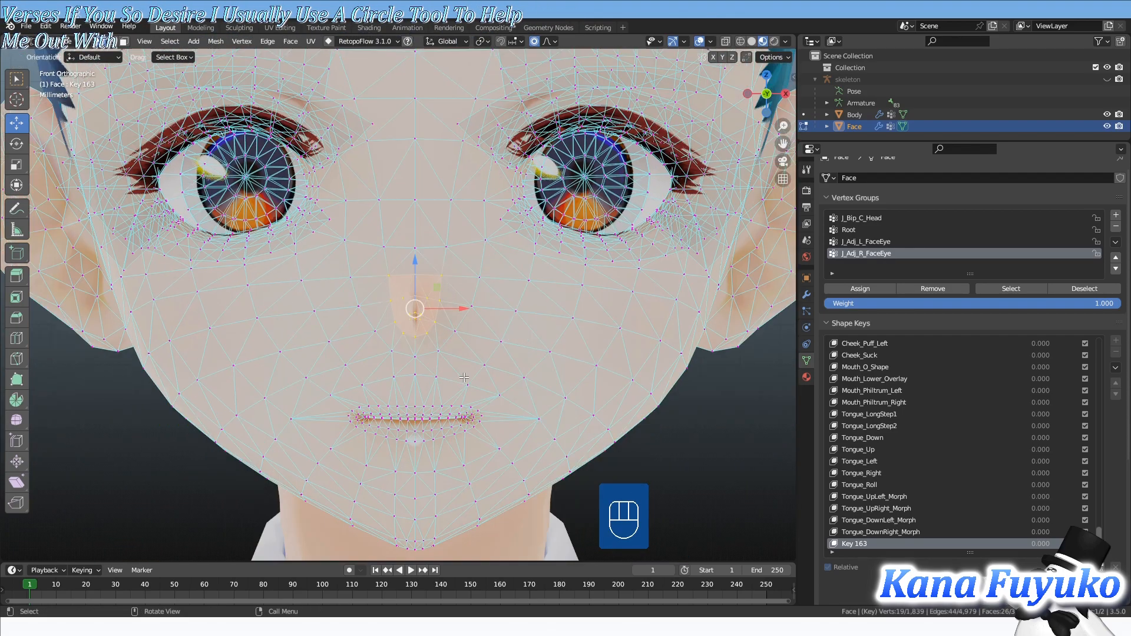
pyautogui.scroll(-2, 436, 359)
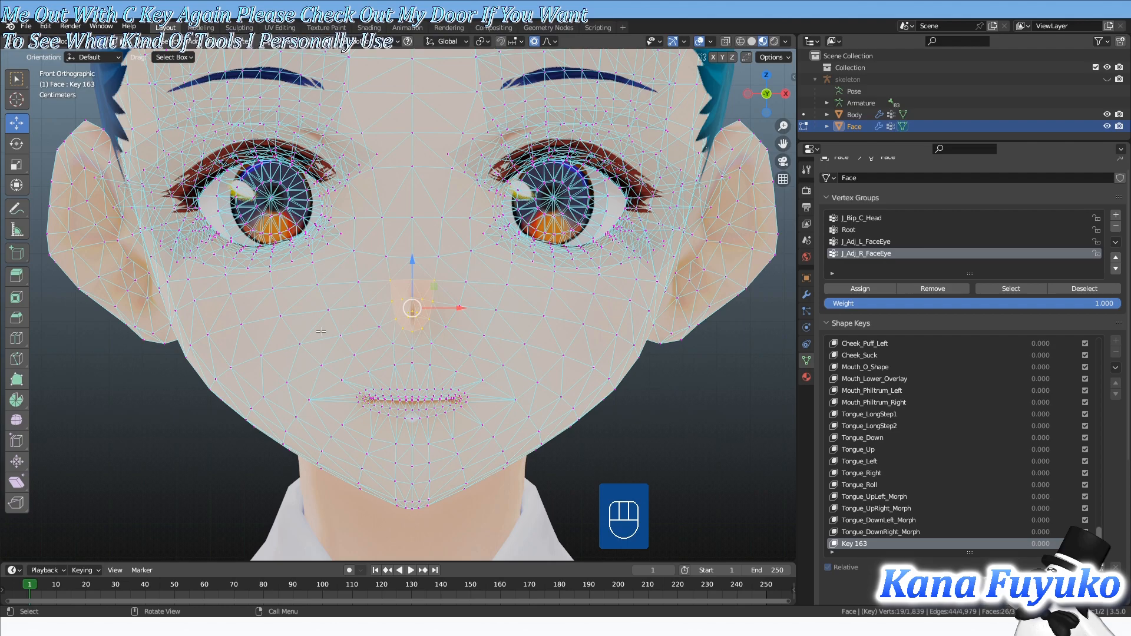
# - Try moving, scaling and rotating the selected nose vertices, cancelling each transform
pyautogui.press('g')
pyautogui.rightClick(370, 340)
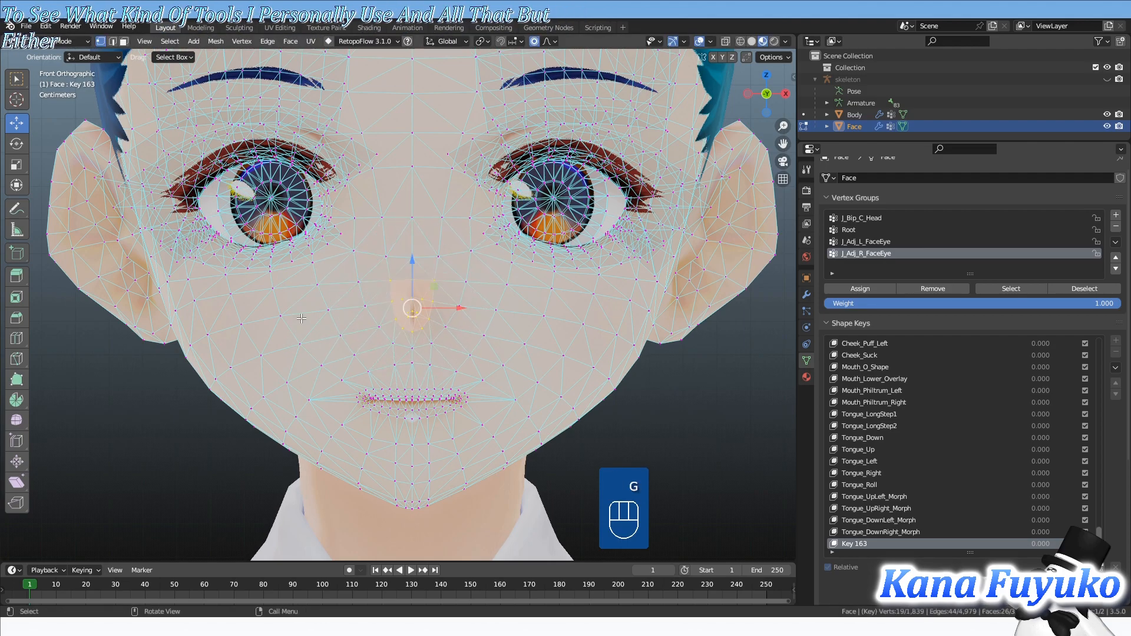
pyautogui.press('g')
pyautogui.rightClick(367, 359)
pyautogui.press('s')
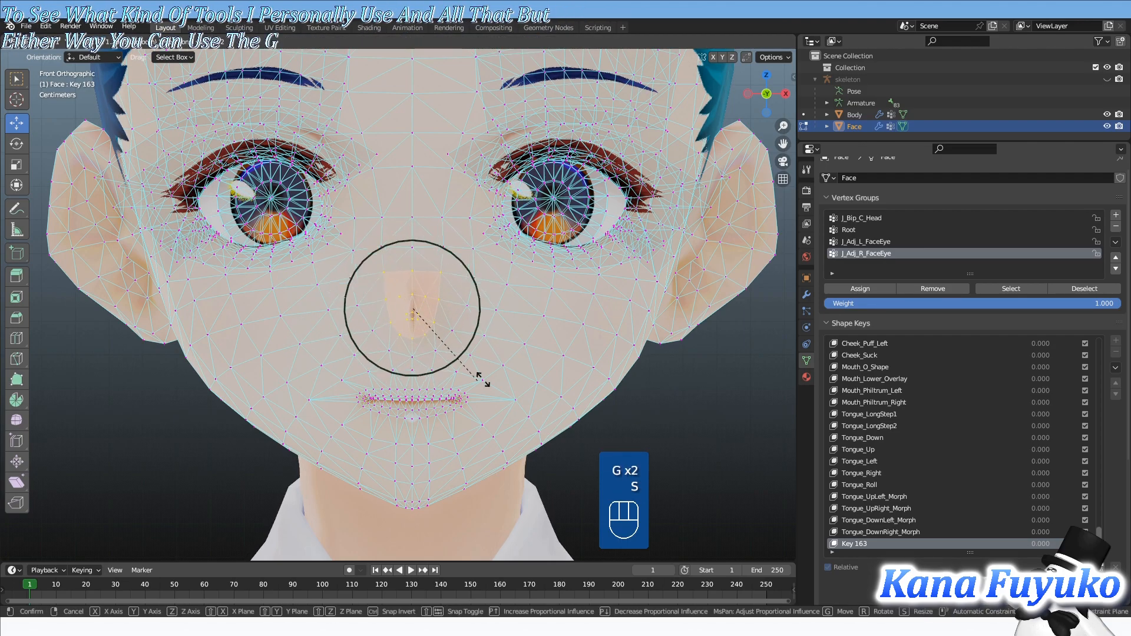
pyautogui.rightClick(465, 371)
pyautogui.press('s')
pyautogui.press('r')
pyautogui.rightClick(488, 350)
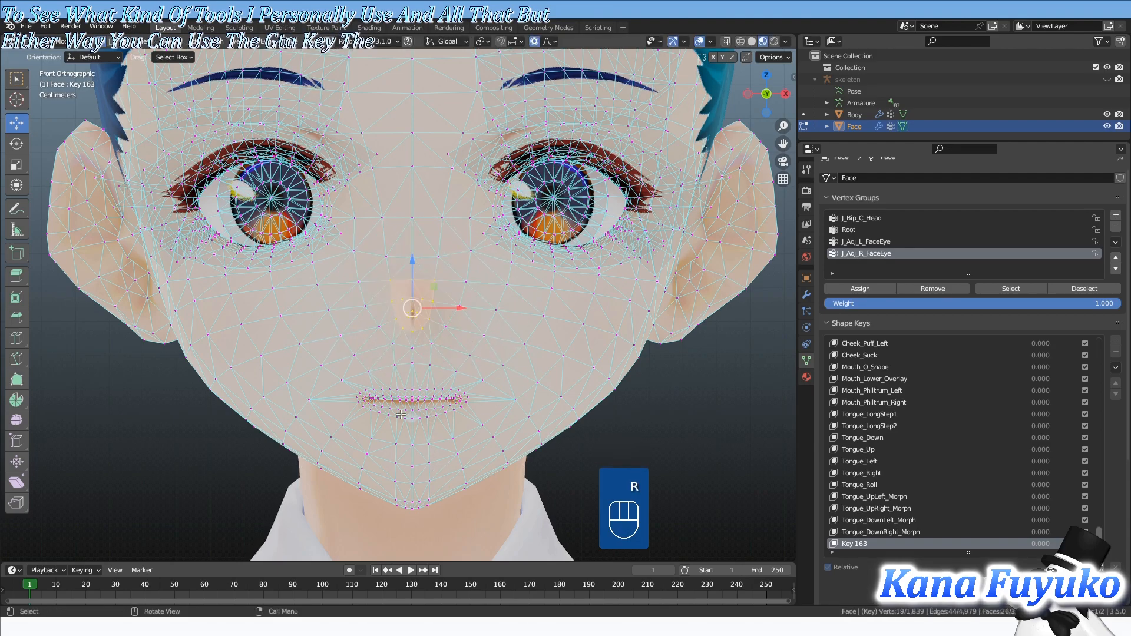
# - Select the vertex at the mouth corner on the character's right and try moving it with proportional editing
pyautogui.click(357, 398)
pyautogui.press('g')
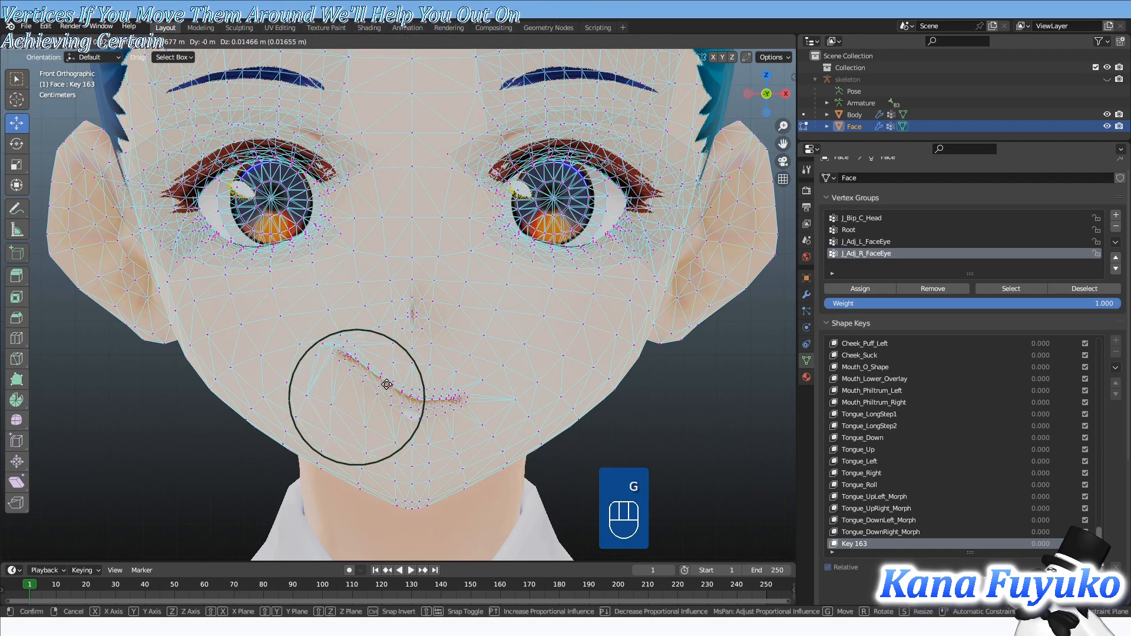
pyautogui.rightClick(428, 375)
pyautogui.scroll(3, 432, 387)
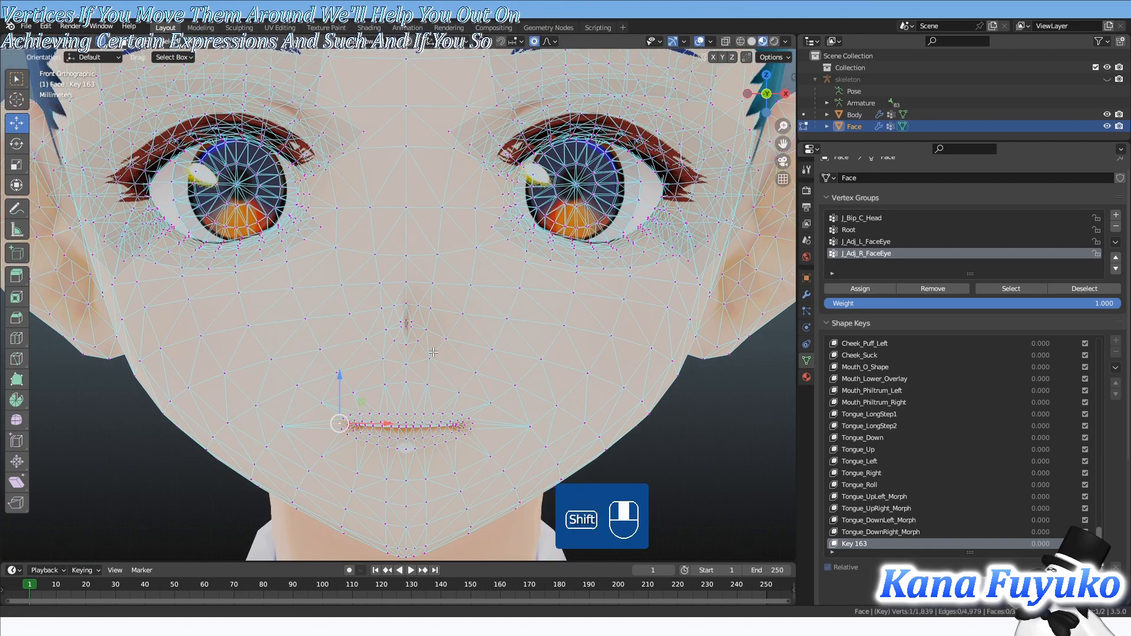
# - Try moving and scaling the nose-tip vertex with different proportional editing sizes, cancelling each transform
pyautogui.press('g')
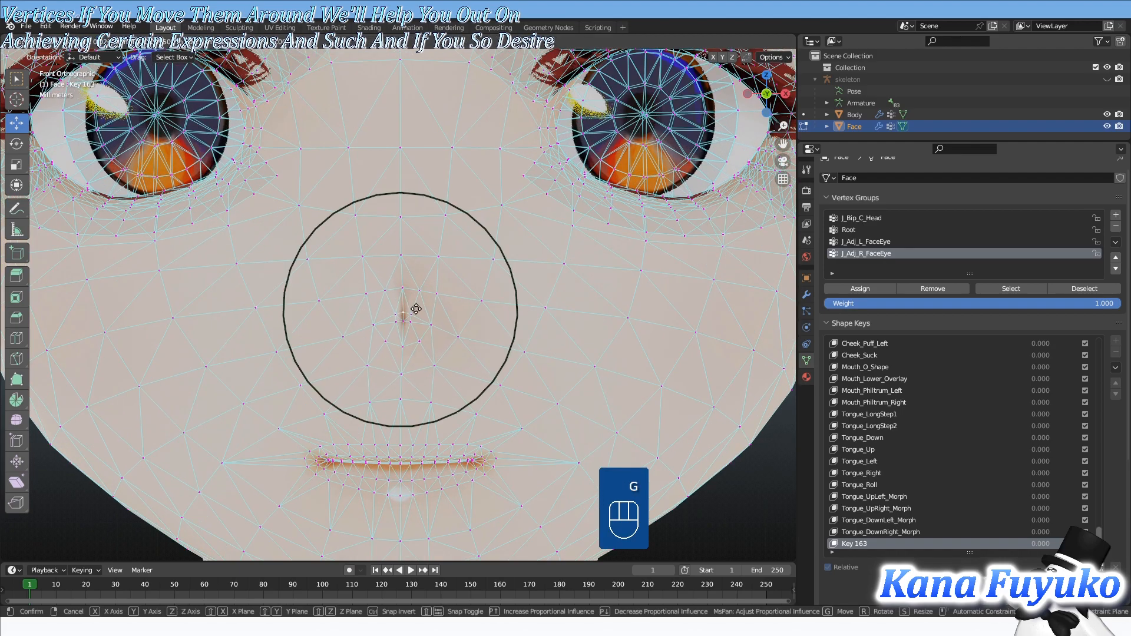
pyautogui.rightClick(386, 282)
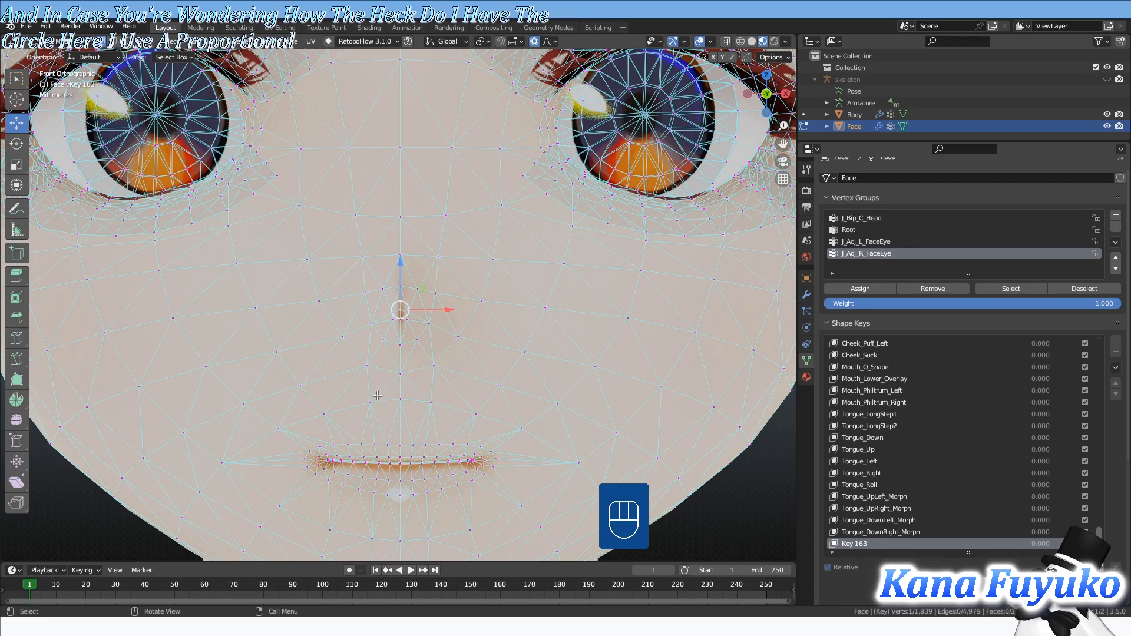
pyautogui.press('s')
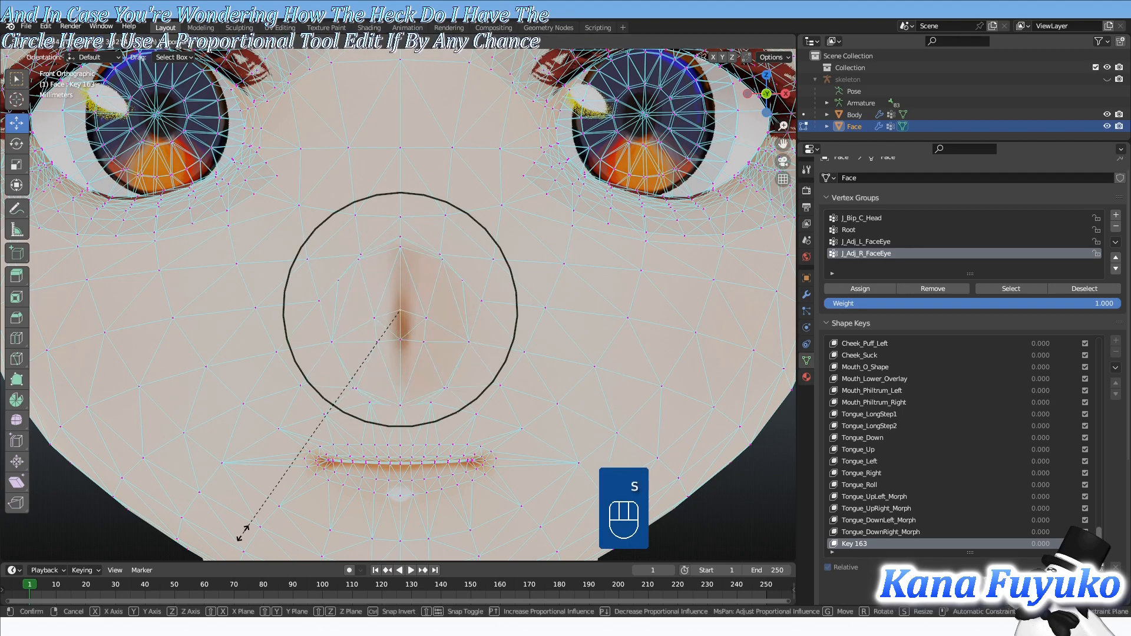
pyautogui.scroll(-1, 242, 534)
pyautogui.rightClick(242, 535)
pyautogui.scroll(-1, 277, 501)
pyautogui.press('s')
pyautogui.scroll(-3, 462, 336)
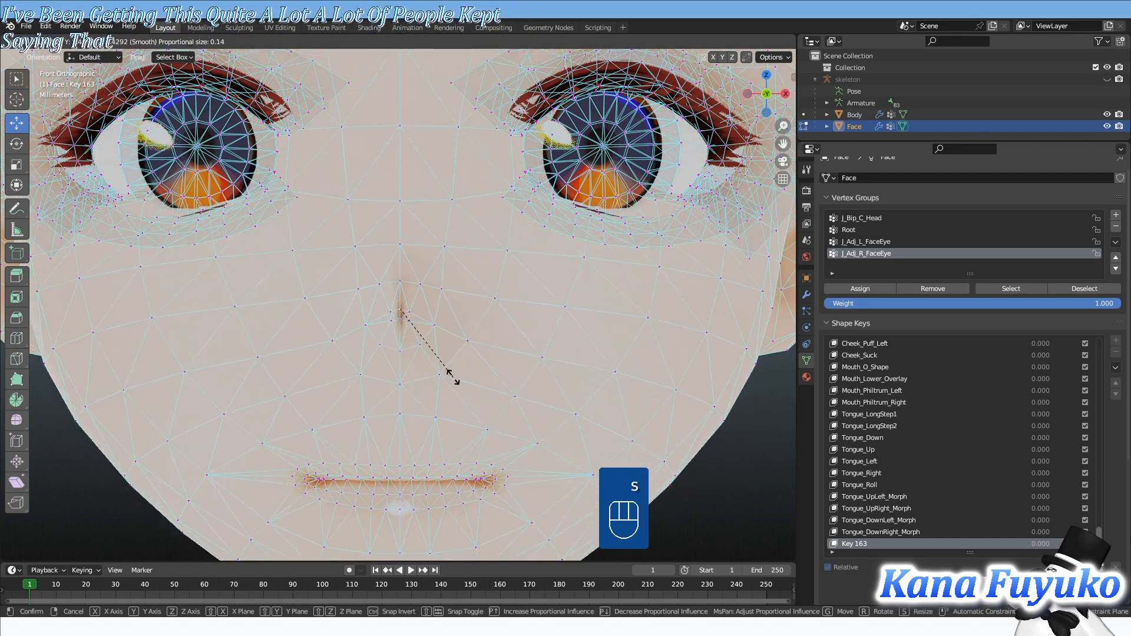
pyautogui.rightClick(444, 370)
pyautogui.scroll(-1, 474, 287)
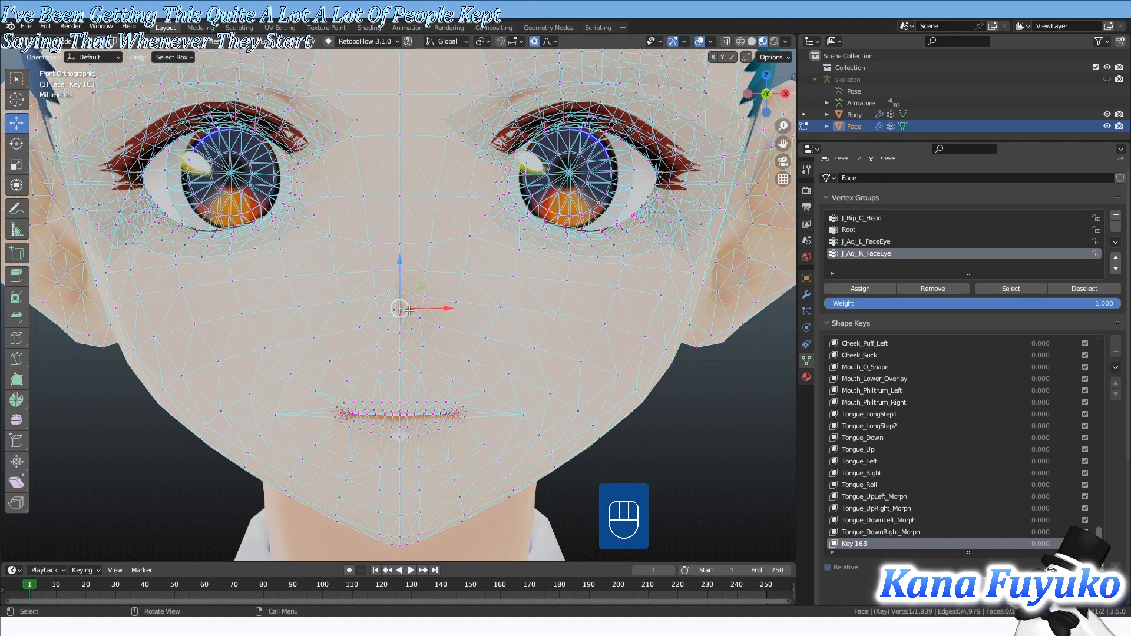
# - Try moving the nose-tip vertex with an enlarged proportional editing radius, then cancel the move
pyautogui.press('g')
pyautogui.scroll(-4, 413, 359)
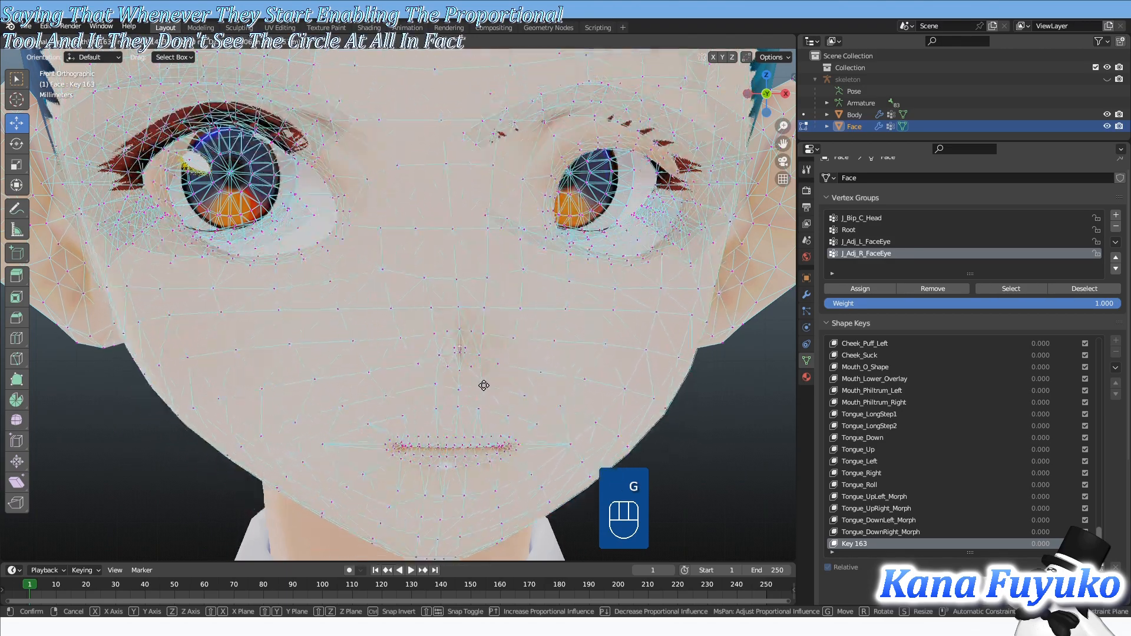
pyautogui.scroll(5, 407, 363)
pyautogui.rightClick(406, 362)
pyautogui.scroll(-13, 401, 346)
# - Enlarge and shrink the proportional editing circle during a trial move of the nose-tip vertex, then cancel the move
pyautogui.press('g')
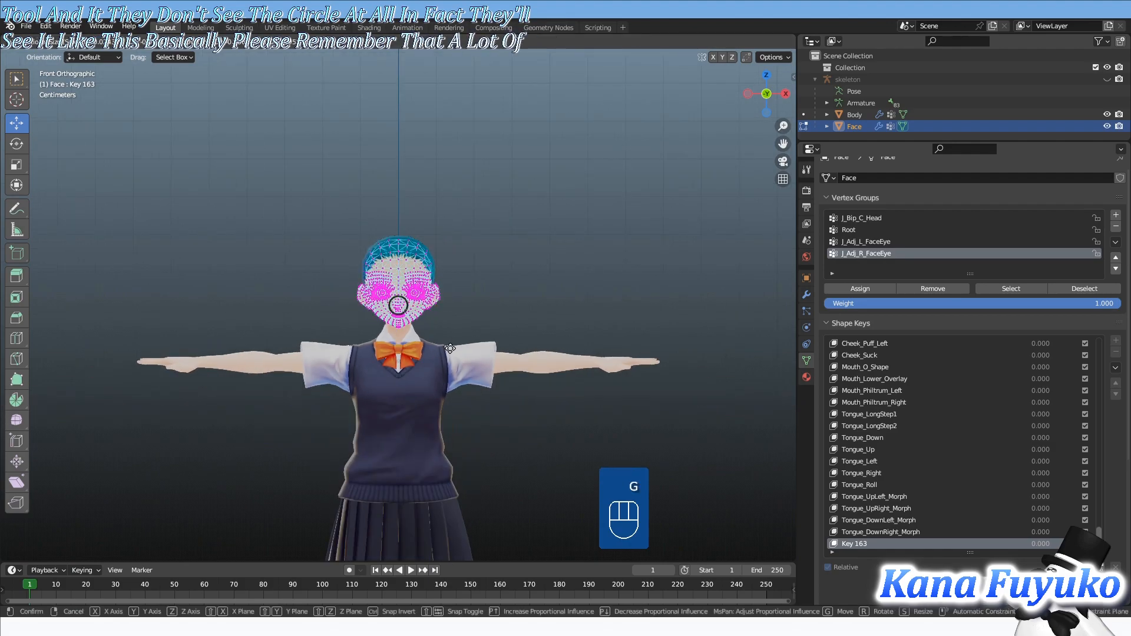
pyautogui.scroll(-7, 442, 348)
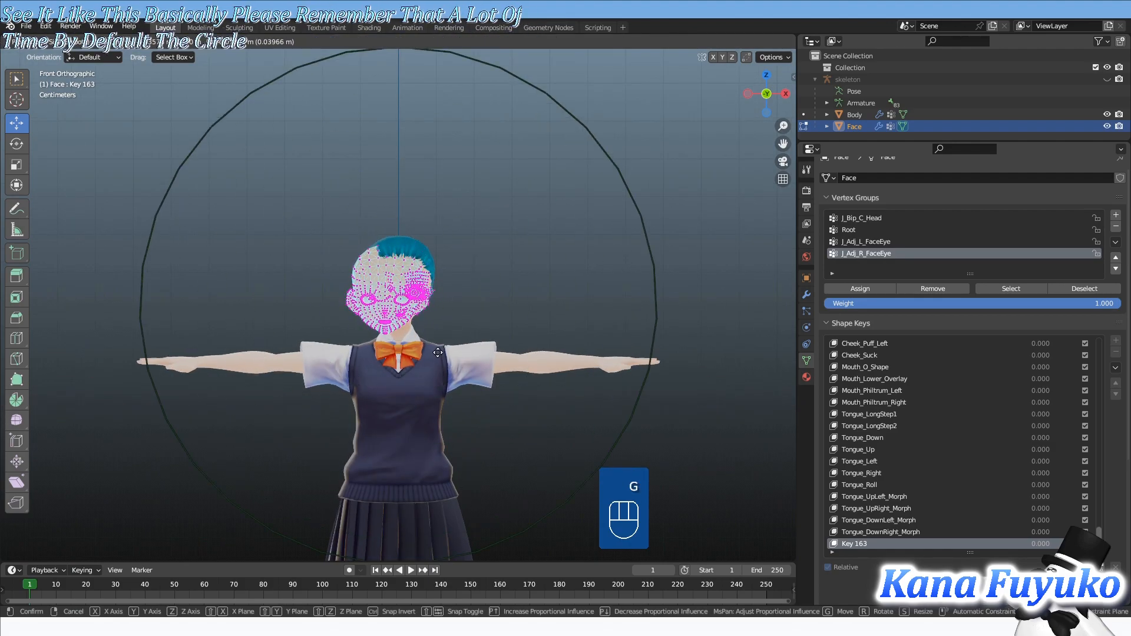
pyautogui.scroll(20, 451, 359)
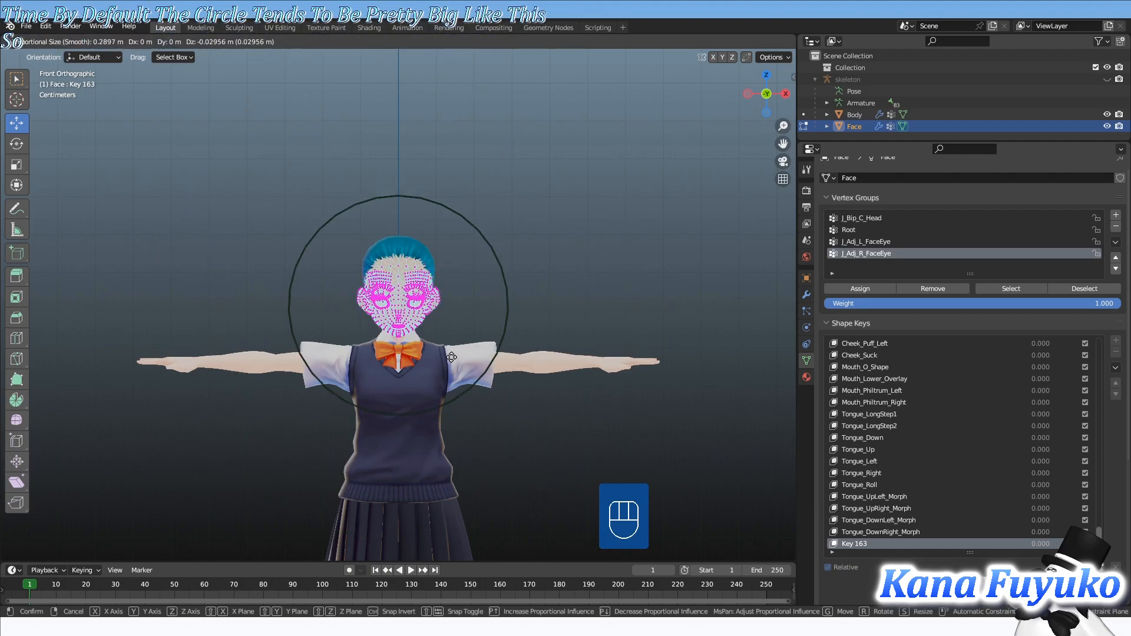
pyautogui.scroll(3, 420, 372)
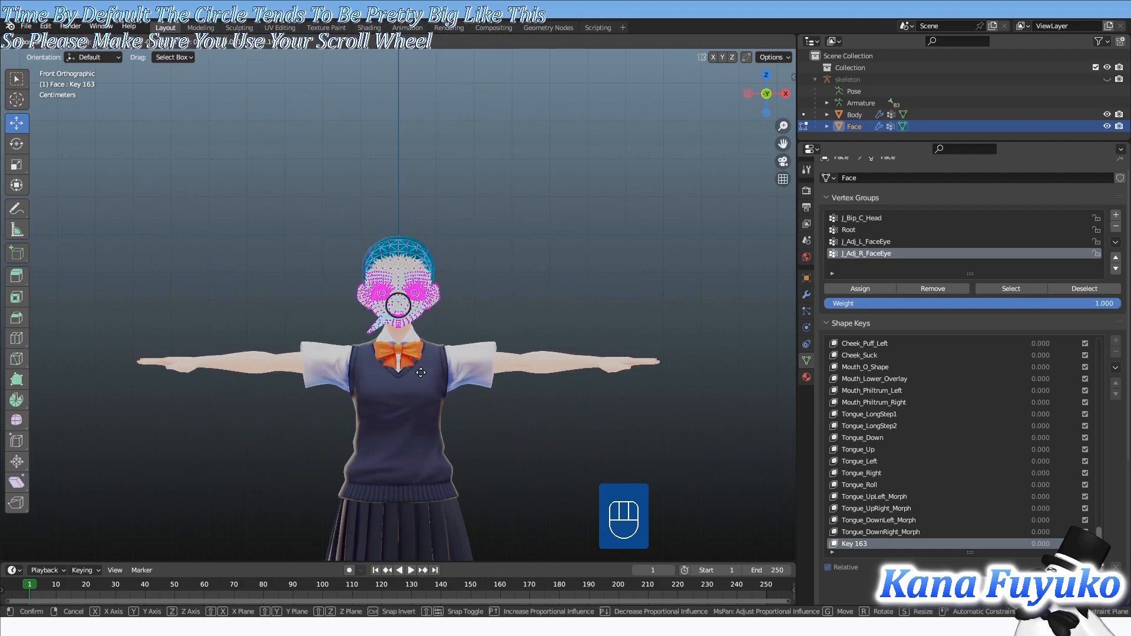
pyautogui.scroll(4, 459, 375)
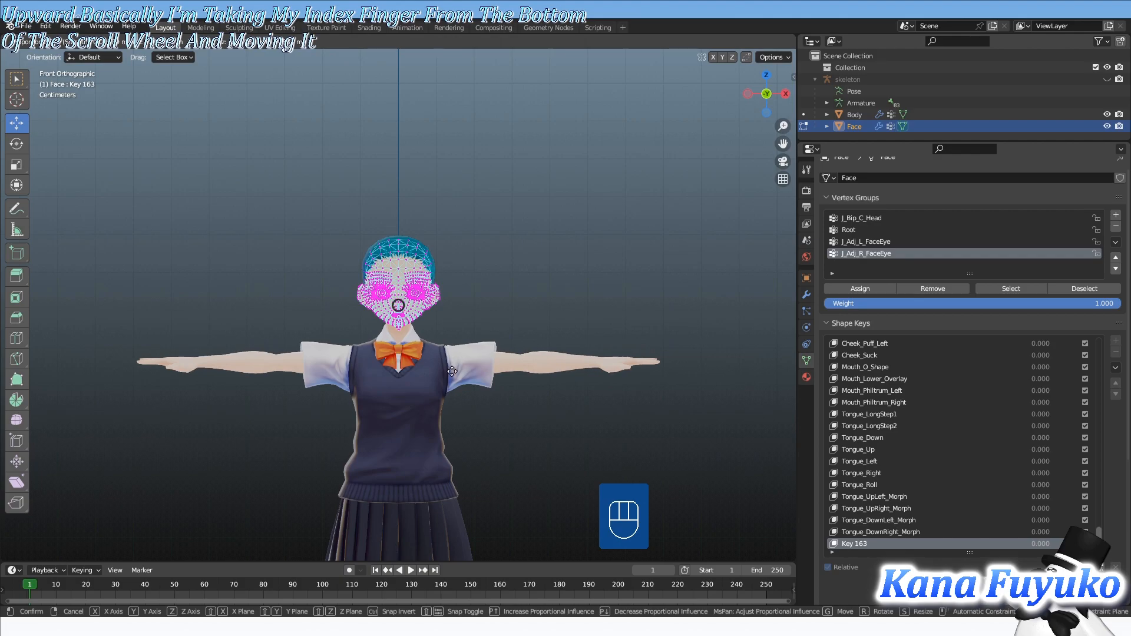
pyautogui.scroll(-5, 434, 369)
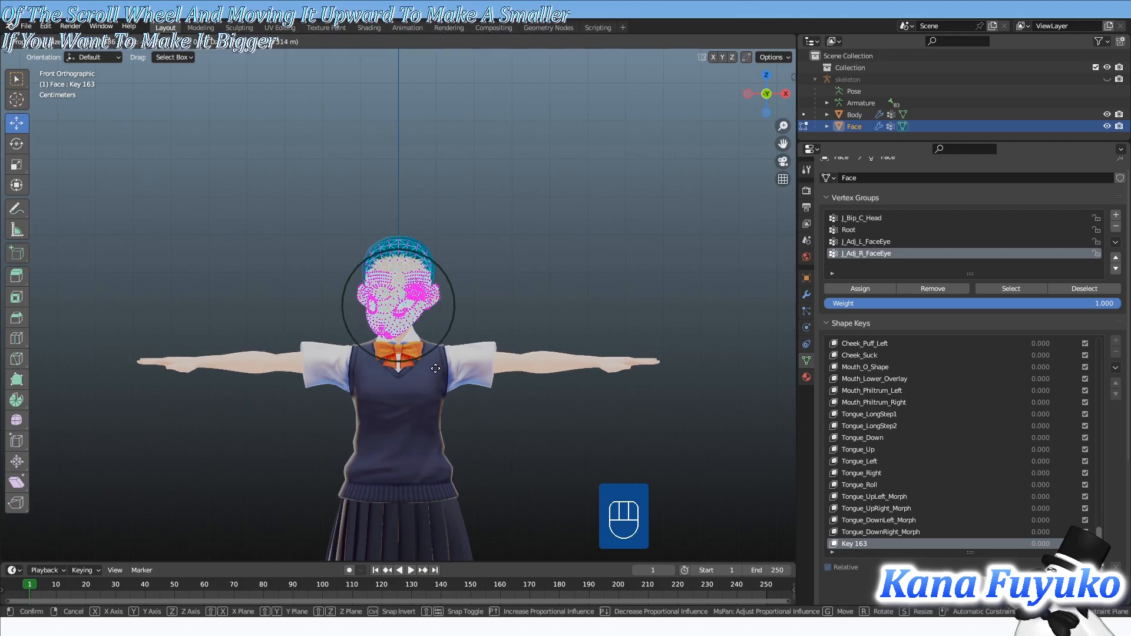
pyautogui.rightClick(503, 345)
pyautogui.scroll(7, 500, 348)
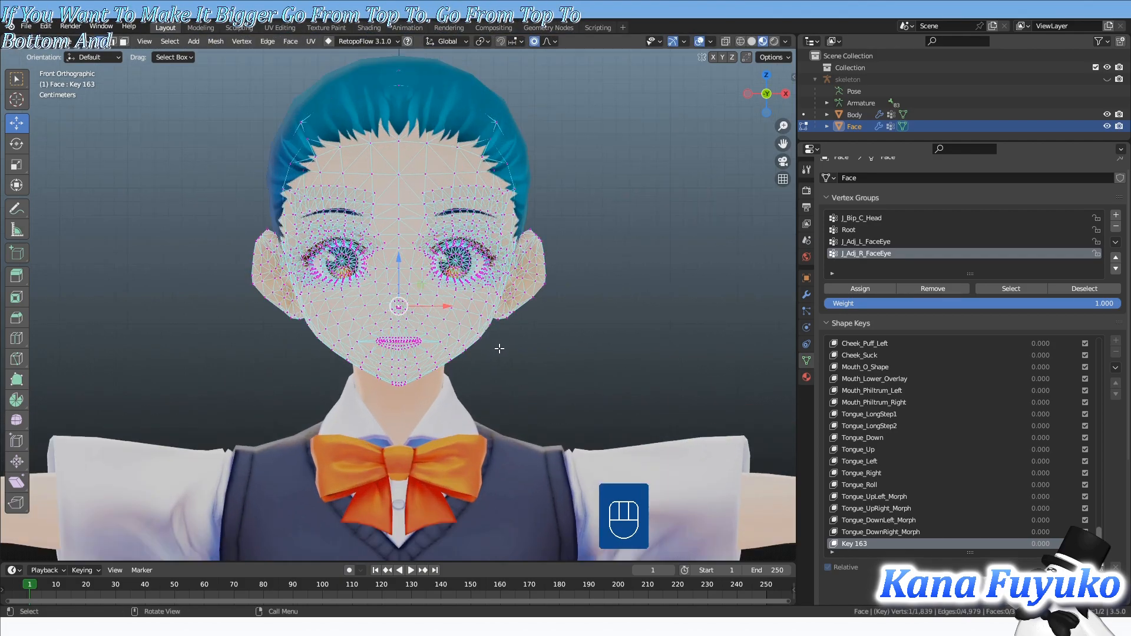
# - Open the proportional editing falloff options
pyautogui.scroll(4, 458, 397)
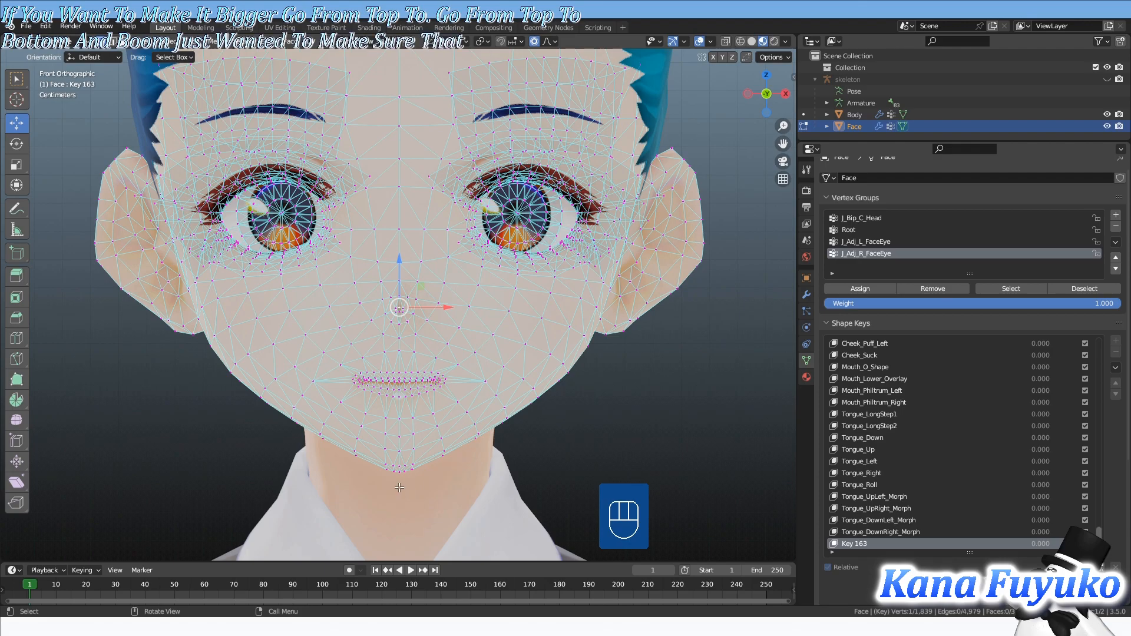
pyautogui.scroll(-3, 400, 488)
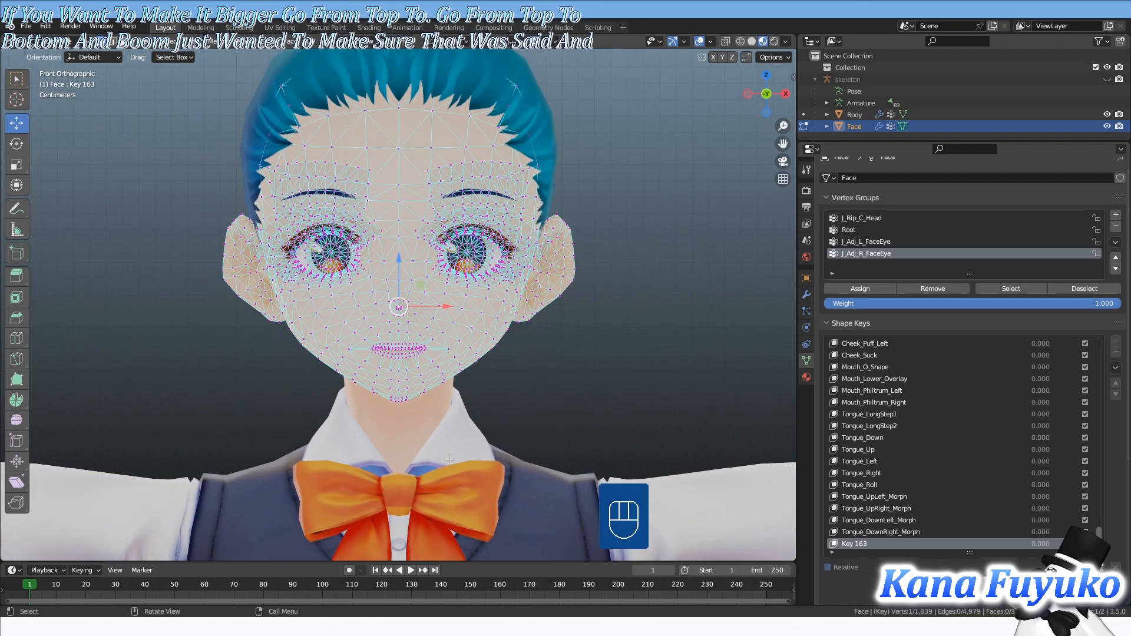
pyautogui.scroll(3, 450, 459)
pyautogui.moveTo(450, 460); pyautogui.dragTo(516, 426, button='middle')
pyautogui.scroll(-2, 524, 407)
pyautogui.click(548, 42)
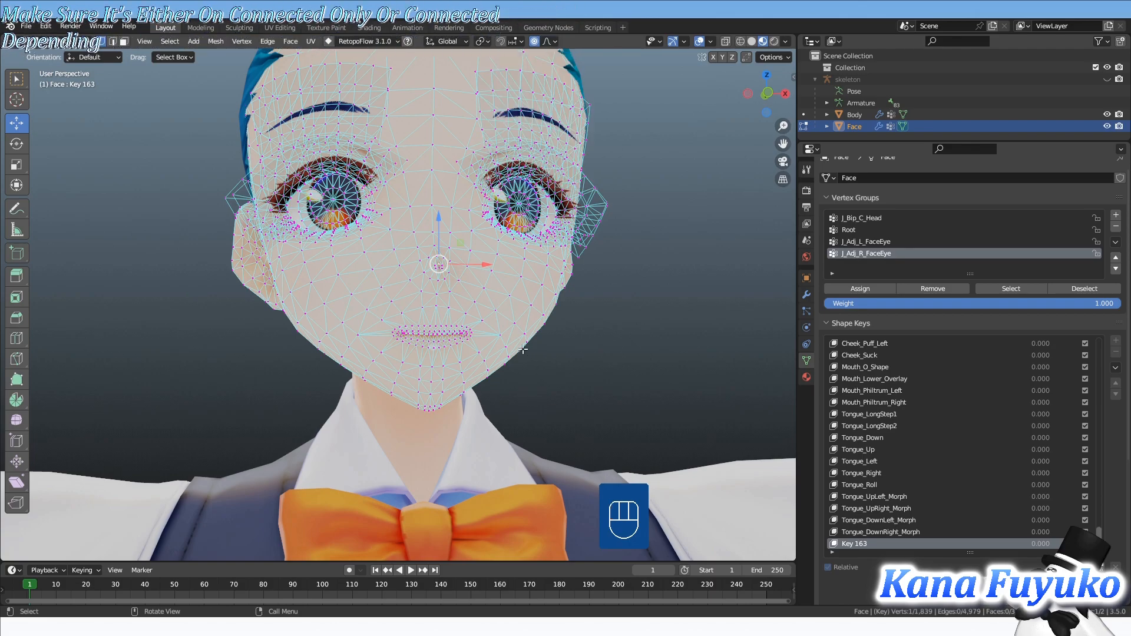
pyautogui.moveTo(292, 312); pyautogui.dragTo(361, 337, button='middle')
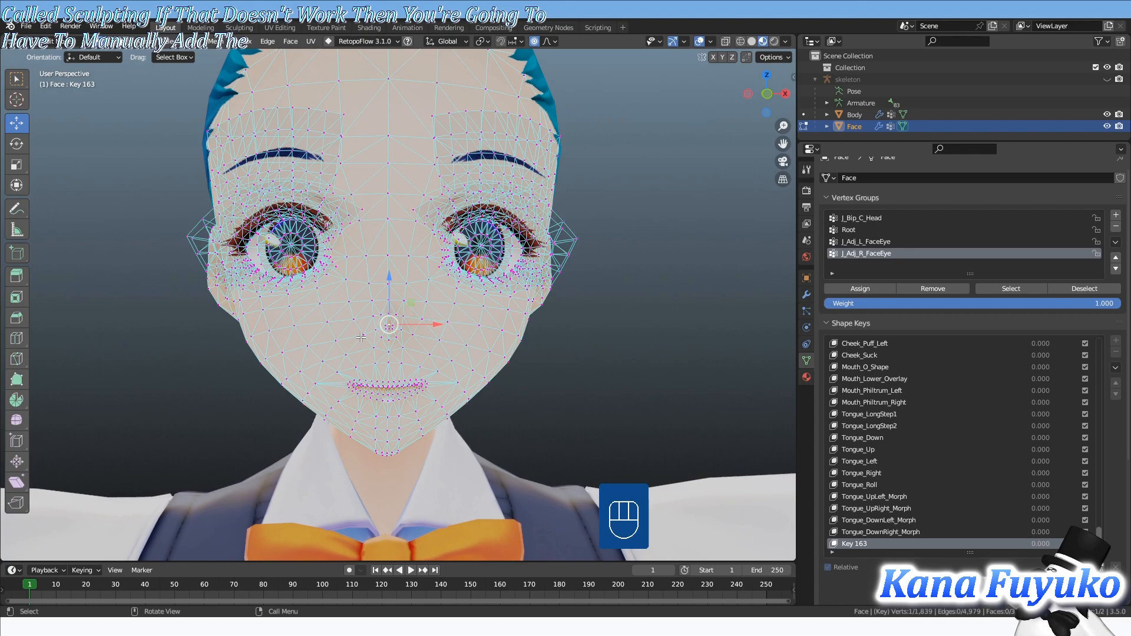
pyautogui.press('KP_1')
pyautogui.scroll(3, 360, 337)
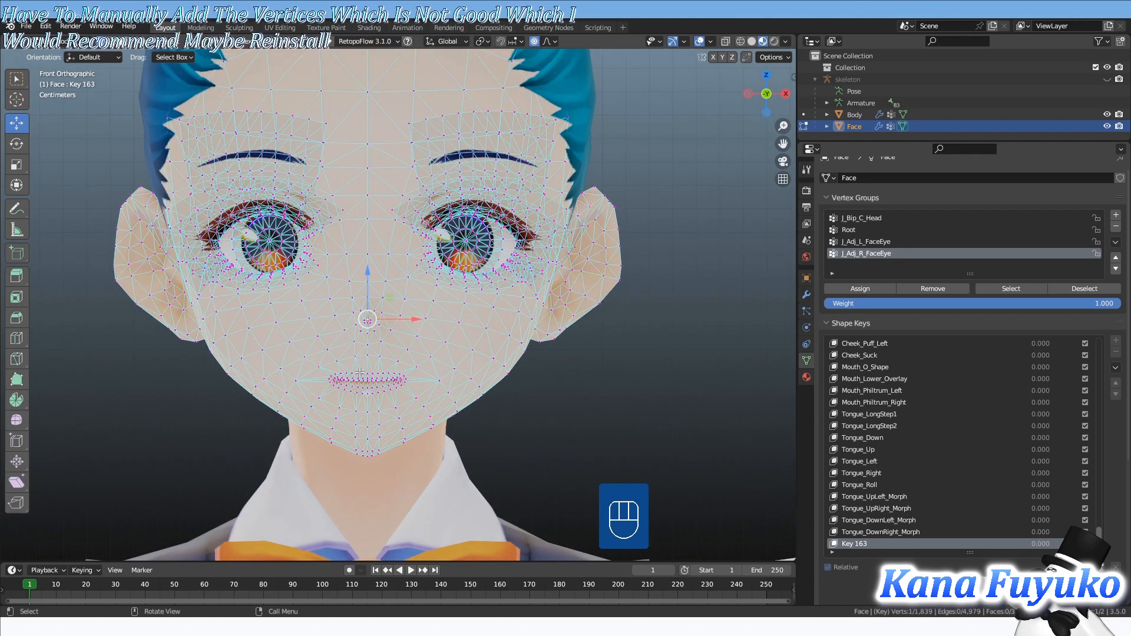
pyautogui.keyDown('shift'); pyautogui.moveTo(358, 377); pyautogui.dragTo(383, 379, button='middle'); pyautogui.keyUp('shift')
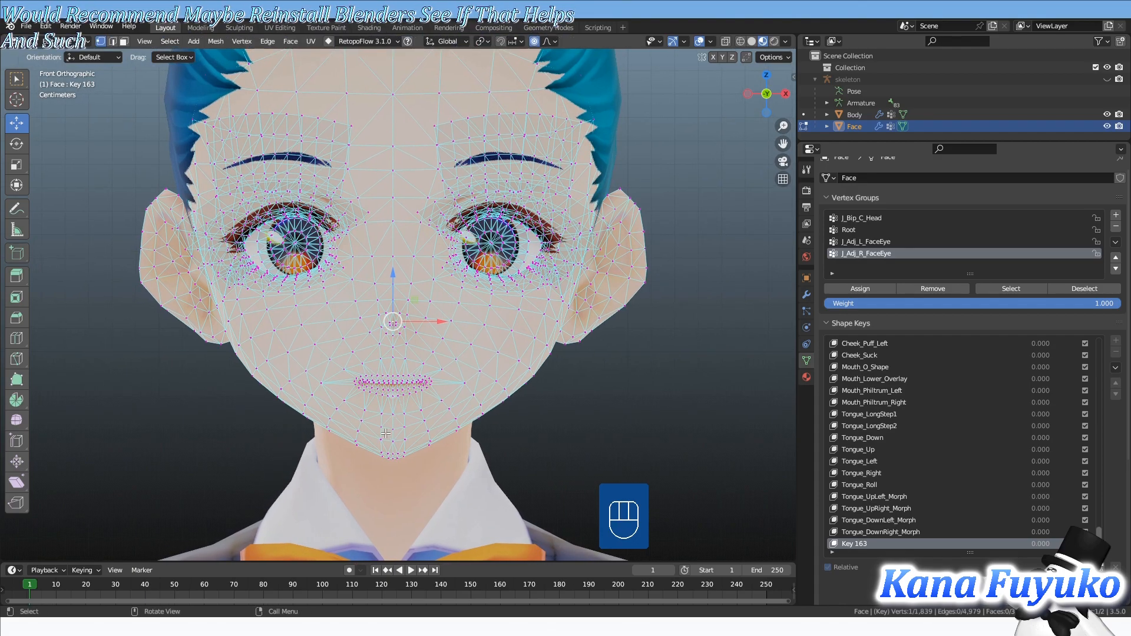
pyautogui.scroll(2, 383, 435)
pyautogui.keyDown('shift'); pyautogui.moveTo(475, 398); pyautogui.dragTo(488, 398, button='middle'); pyautogui.keyUp('shift')
pyautogui.scroll(2, 488, 398)
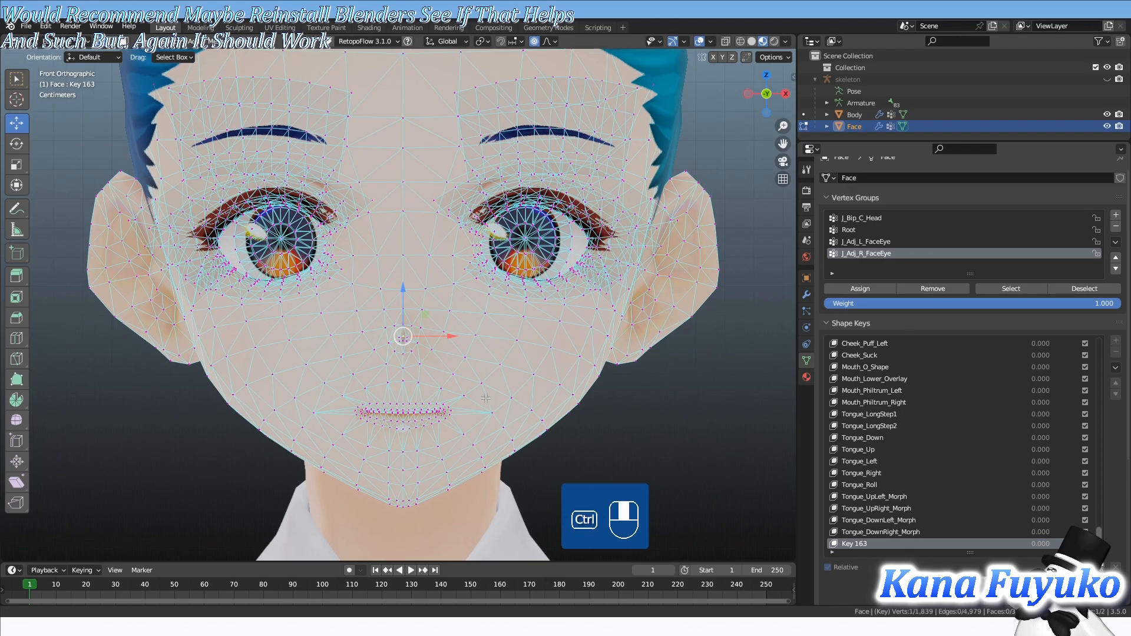
# - Raise the nose-tip vertex about 0.004 m along the Z axis with proportional editing
pyautogui.keyDown('shift'); pyautogui.moveTo(490, 385); pyautogui.dragTo(489, 388, button='middle'); pyautogui.keyUp('shift')
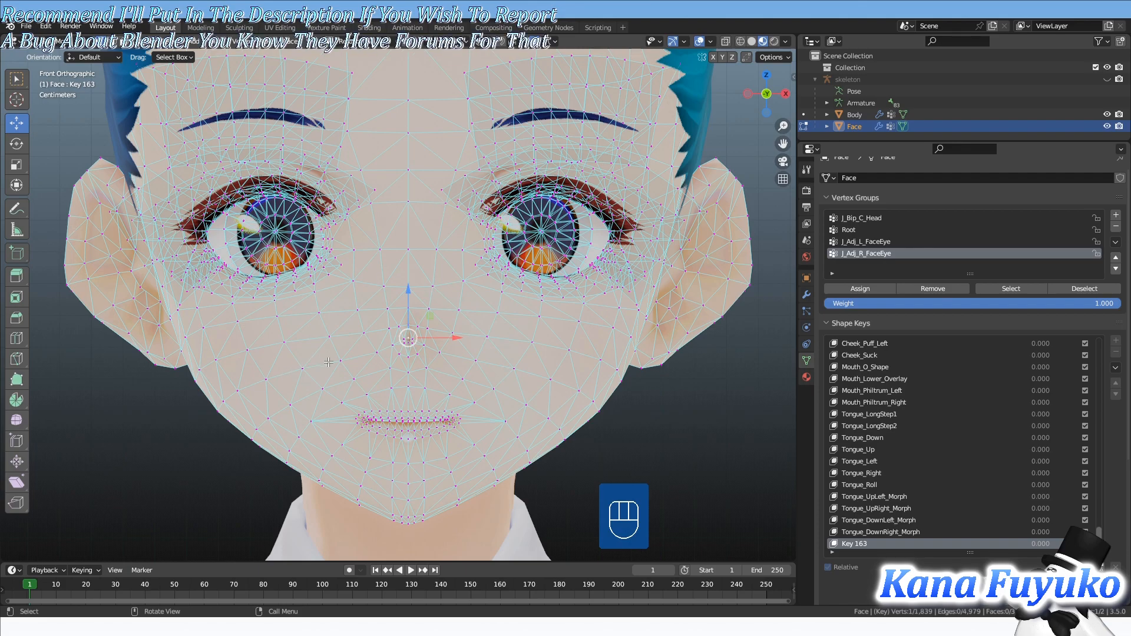
pyautogui.scroll(2, 396, 355)
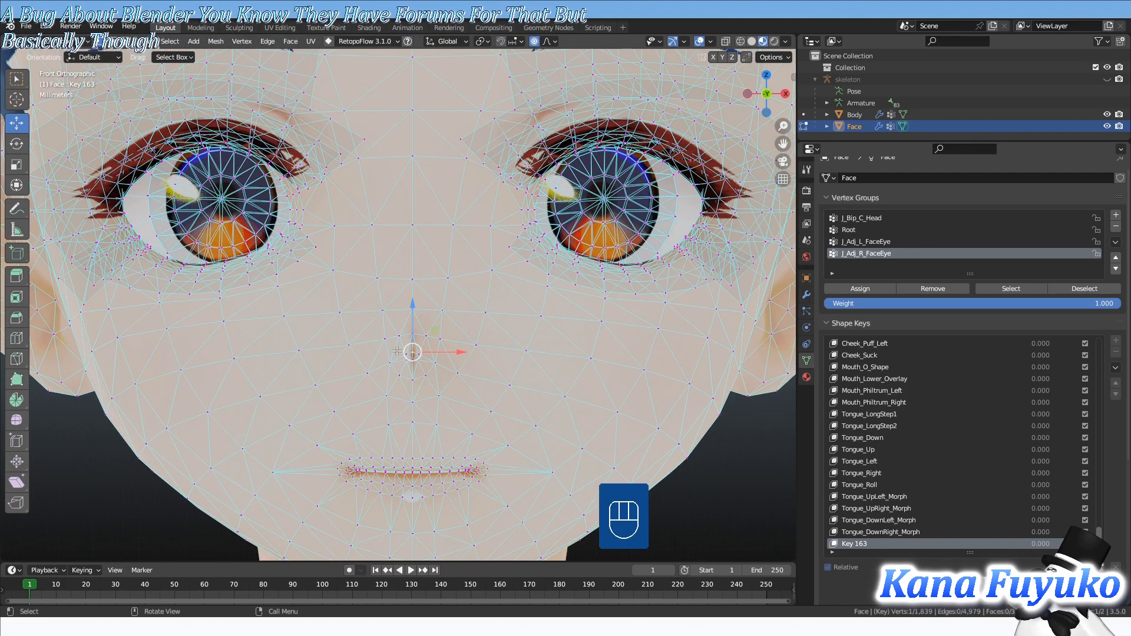
pyautogui.moveTo(417, 299); pyautogui.dragTo(419, 277)
# - Select all linked vertices of the iris in the character's right eye
pyautogui.moveTo(386, 259); pyautogui.dragTo(471, 260, button='middle')
pyautogui.scroll(-5, 462, 264)
pyautogui.scroll(5, 602, 227)
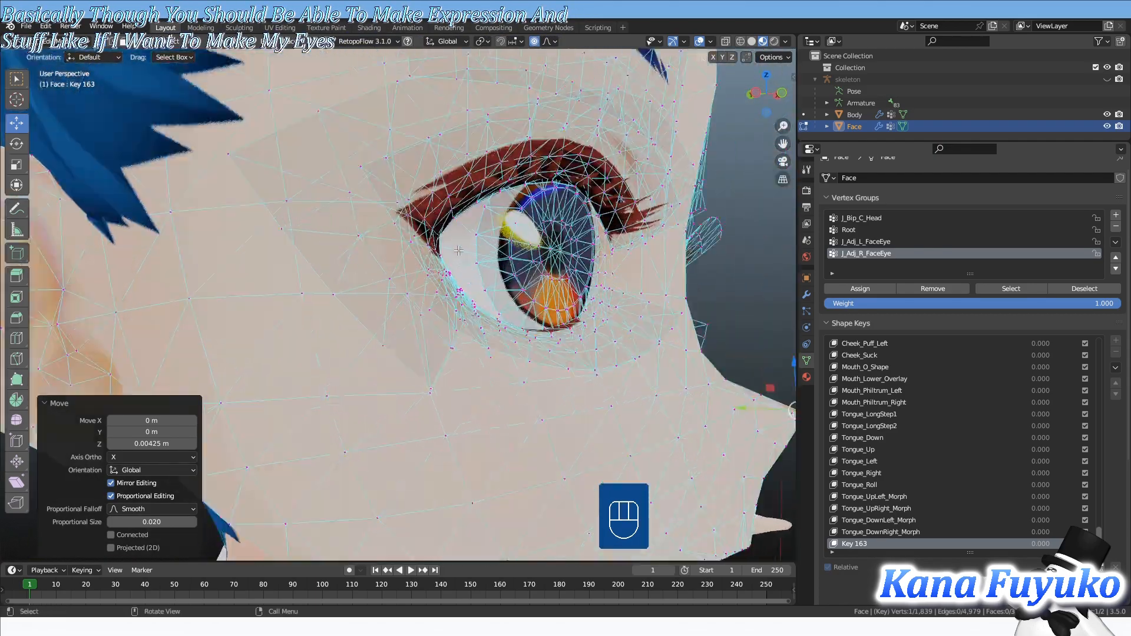
pyautogui.keyDown('shift'); pyautogui.moveTo(602, 226); pyautogui.dragTo(508, 297, button='middle'); pyautogui.keyUp('shift')
pyautogui.moveTo(507, 297); pyautogui.dragTo(461, 214, button='middle')
pyautogui.scroll(6, 466, 241)
pyautogui.click(468, 222)
pyautogui.hotkey('ctrl', 'l')
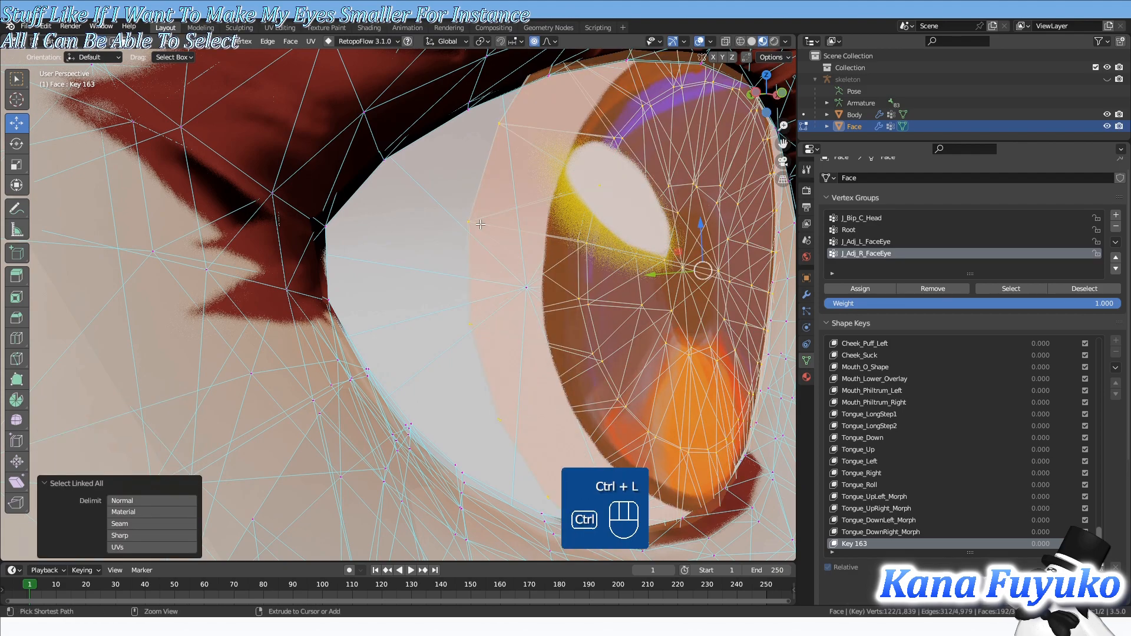
# - Try scaling the selected iris in the front view, then cancel the scaling
pyautogui.press('KP_1')
pyautogui.keyDown('shift'); pyautogui.moveTo(565, 307); pyautogui.dragTo(523, 275, button='middle'); pyautogui.keyUp('shift')
pyautogui.scroll(-2, 524, 275)
pyautogui.scroll(2, 525, 276)
pyautogui.press('s')
pyautogui.rightClick(460, 322)
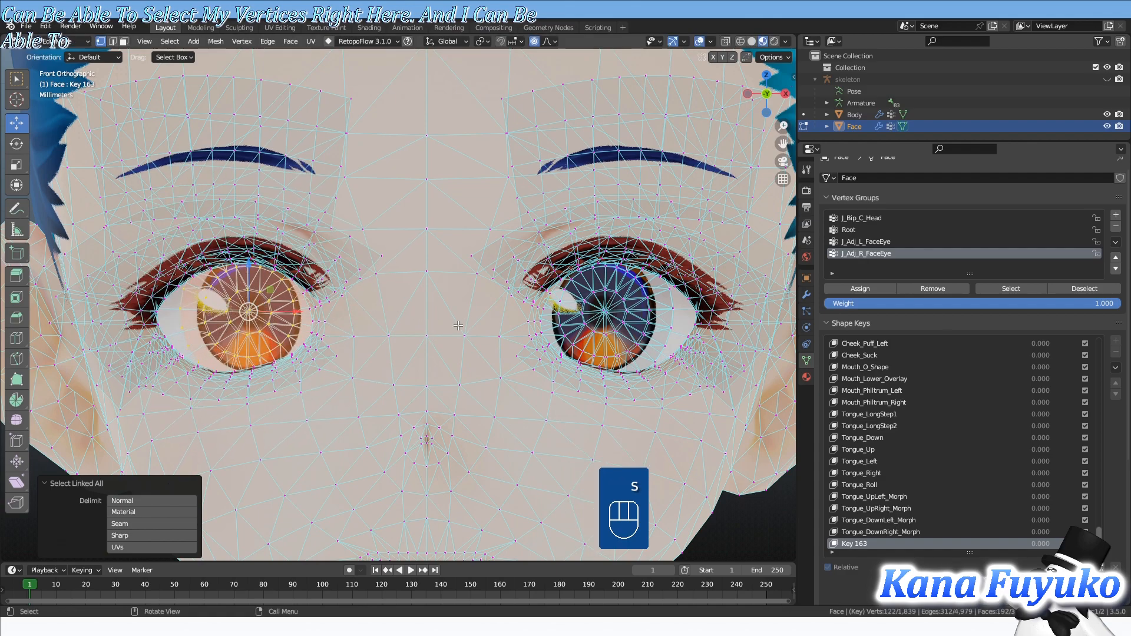
# - Turn off proportional editing and scale the iris in the character's right eye down to about 0.462
pyautogui.press('o')
pyautogui.press('s')
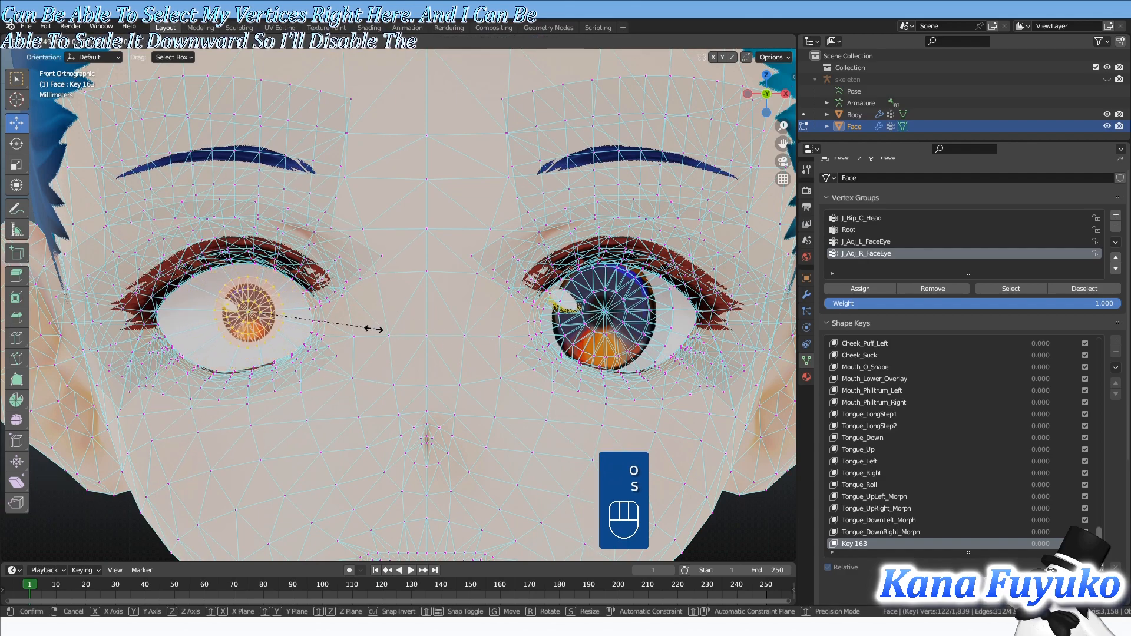
pyautogui.click(370, 328)
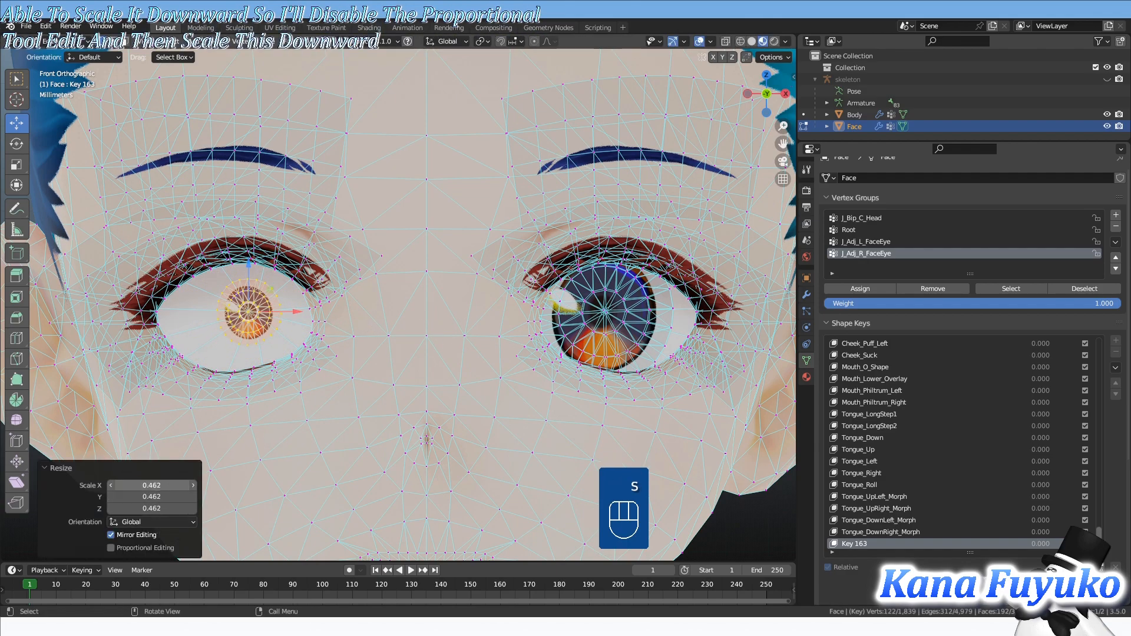
# - Select all linked vertices of the iris in the character's left eye and scale it down freehand
pyautogui.moveTo(122, 436); pyautogui.dragTo(155, 242, button='middle')
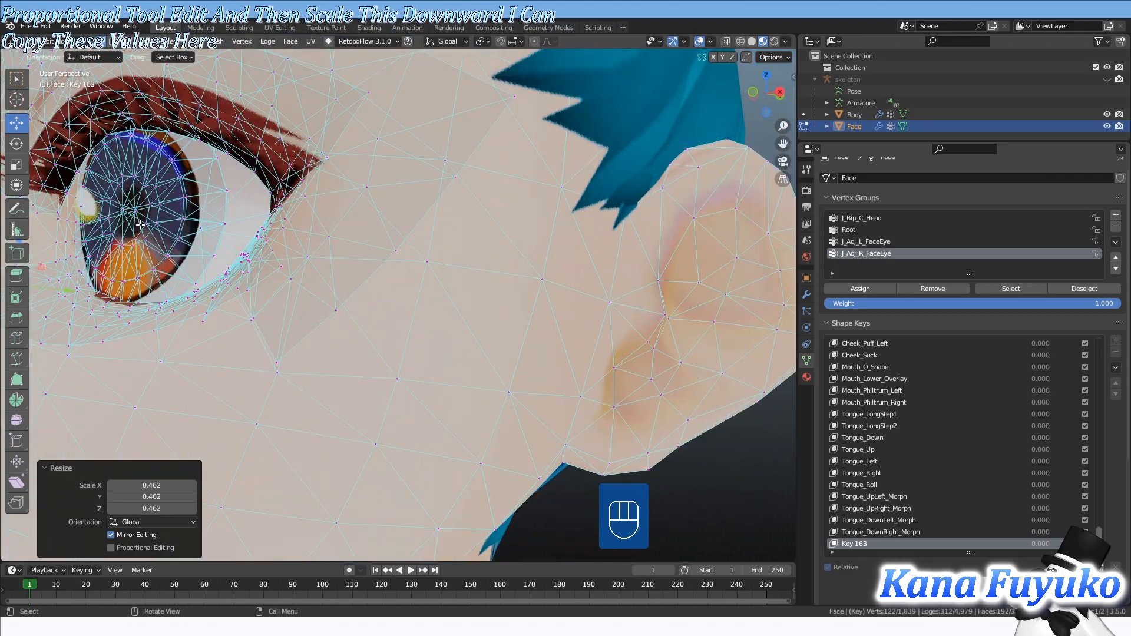
pyautogui.click(274, 185)
pyautogui.hotkey('ctrl', 'l')
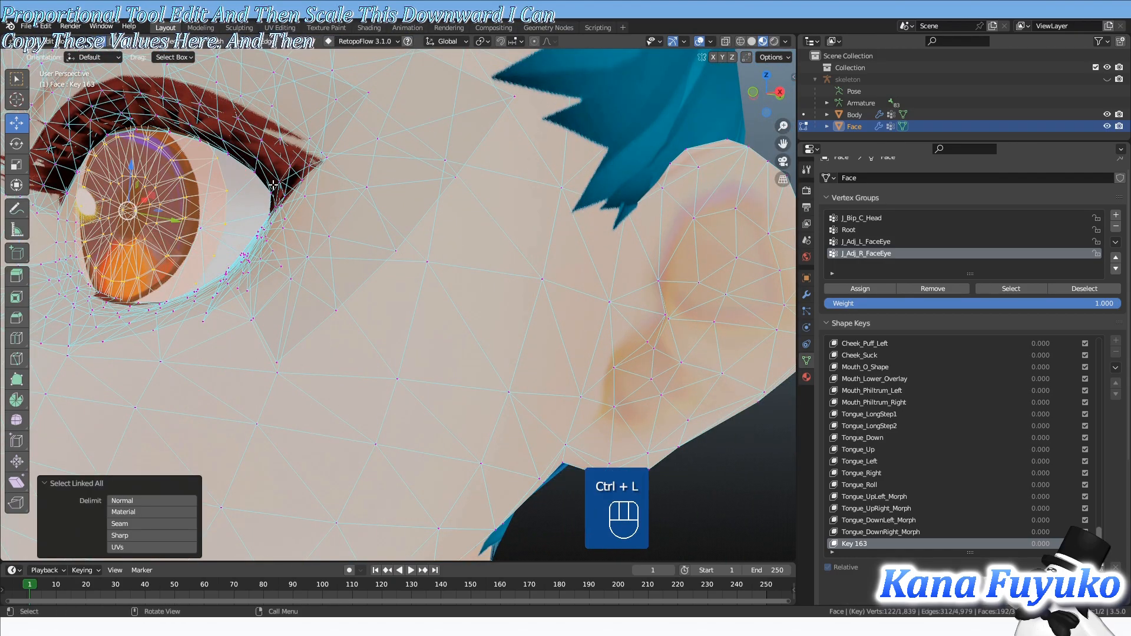
pyautogui.press('s')
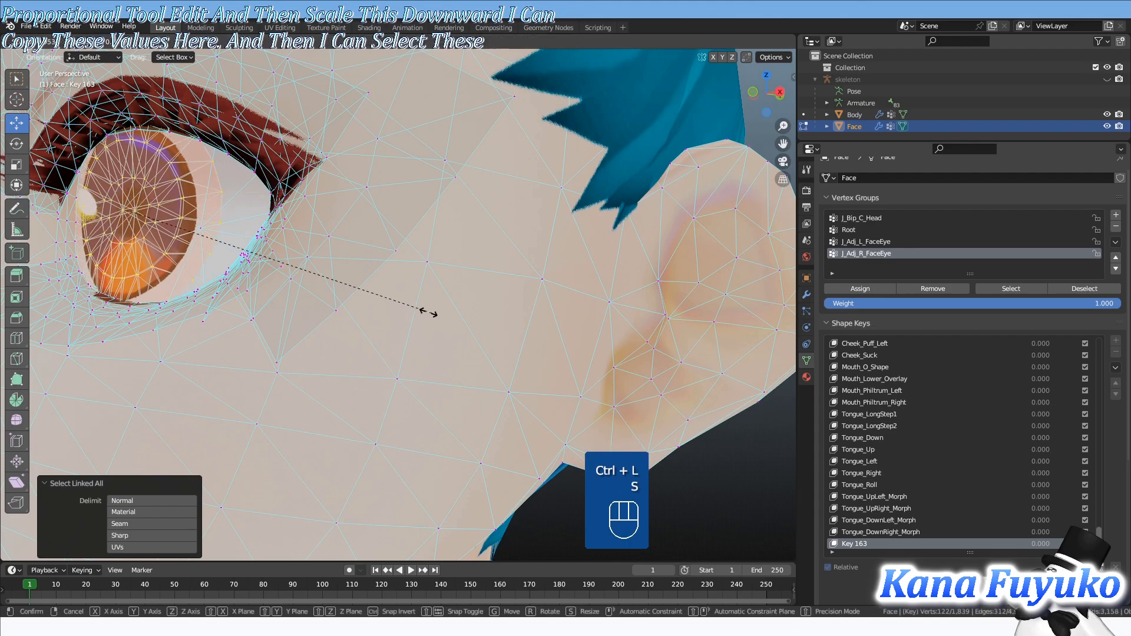
pyautogui.click(309, 259)
# - Set the left iris resize factors on X, Y and Z to 0.46188
pyautogui.click(172, 486)
pyautogui.write('0.46188')
pyautogui.press('Return')
pyautogui.click(154, 497)
pyautogui.write('0.46188')
pyautogui.doubleClick(146, 512)
pyautogui.write('0.46188')
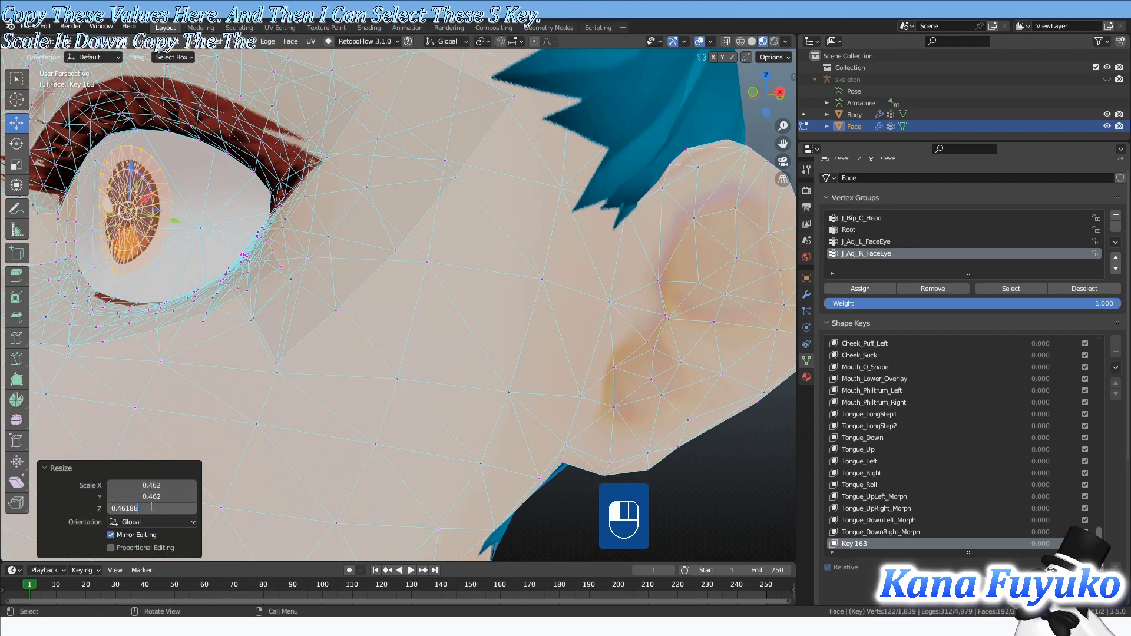
pyautogui.click(247, 471)
# - Leave Edit Mode and preview the expression by raising Key 163's value to 1.000, returning it to 0
pyautogui.scroll(-4, 389, 424)
pyautogui.moveTo(388, 424); pyautogui.dragTo(447, 432, button='middle')
pyautogui.scroll(-2, 446, 432)
pyautogui.press('Tab')
pyautogui.moveTo(1047, 513); pyautogui.dragTo(1090, 512)
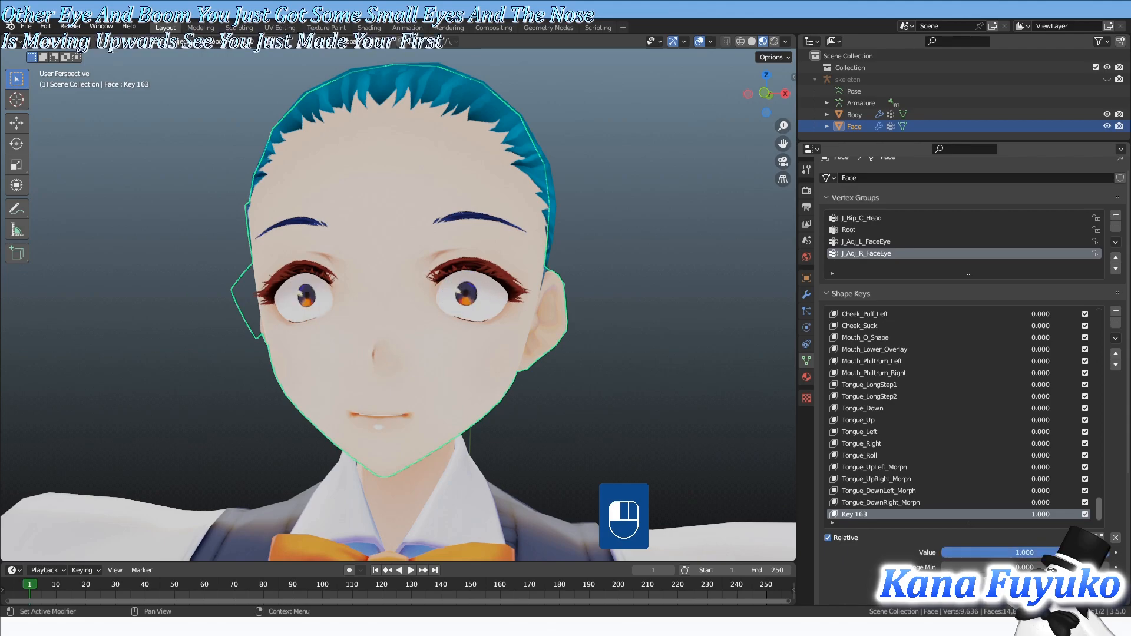
pyautogui.moveTo(1090, 513); pyautogui.dragTo(1045, 512)
# - Return to Edit Mode with nothing selected and enable X-axis mirroring in the front view
pyautogui.press('Tab')
pyautogui.moveTo(459, 370); pyautogui.dragTo(442, 325, button='middle')
pyautogui.click(670, 292)
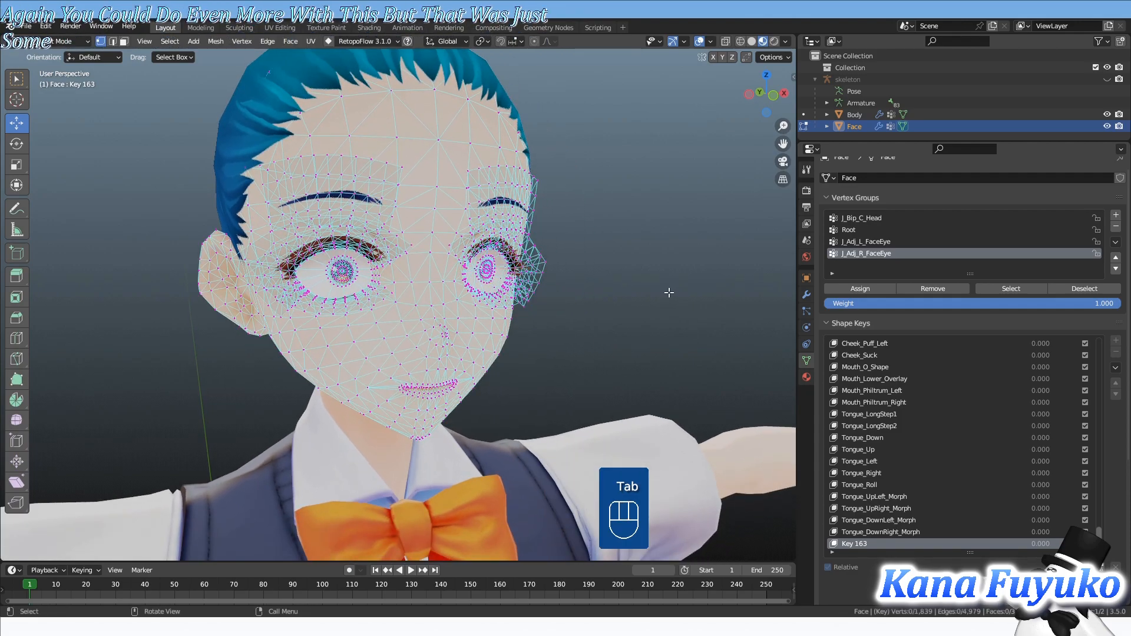
pyautogui.press('KP_1')
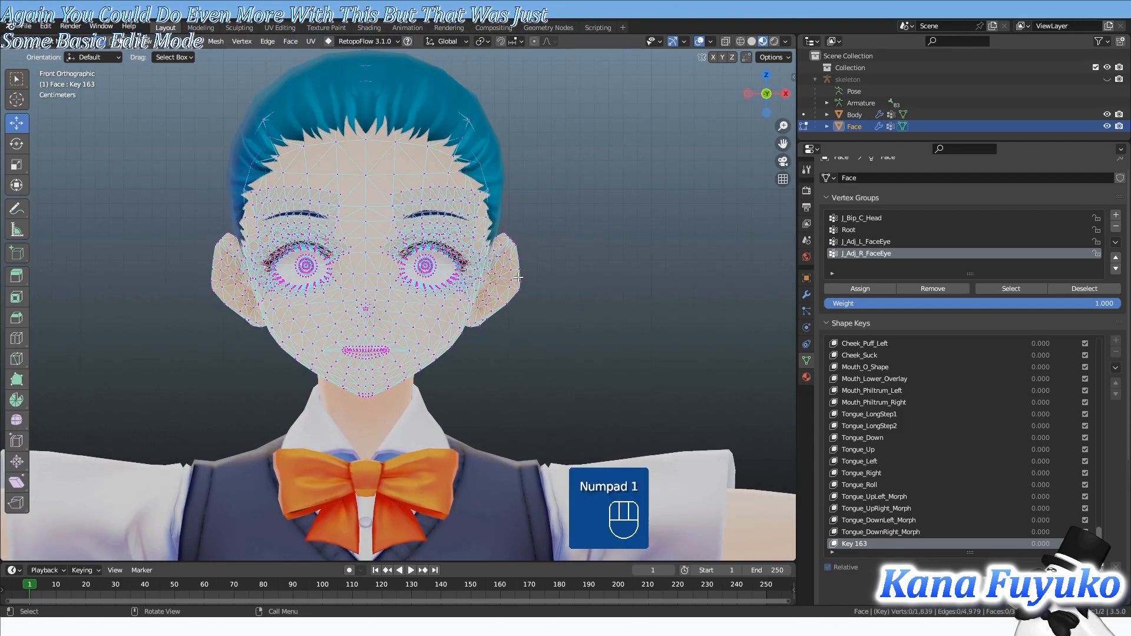
pyautogui.scroll(5, 511, 272)
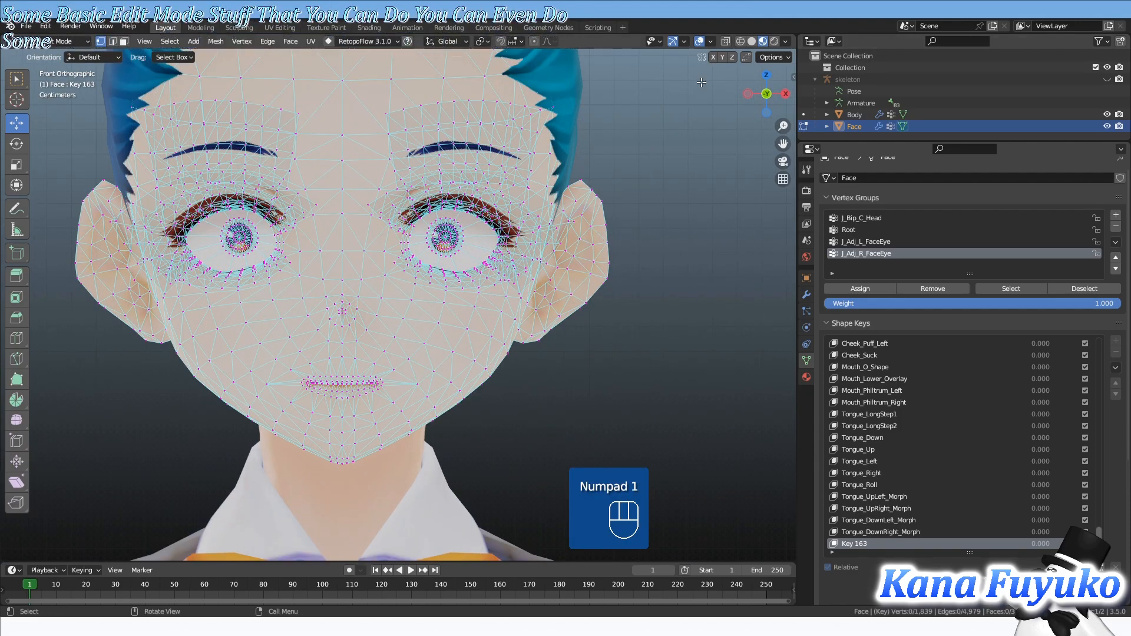
pyautogui.click(712, 57)
pyautogui.keyDown('shift'); pyautogui.moveTo(249, 260); pyautogui.dragTo(314, 255, button='middle'); pyautogui.keyUp('shift')
pyautogui.scroll(2, 314, 255)
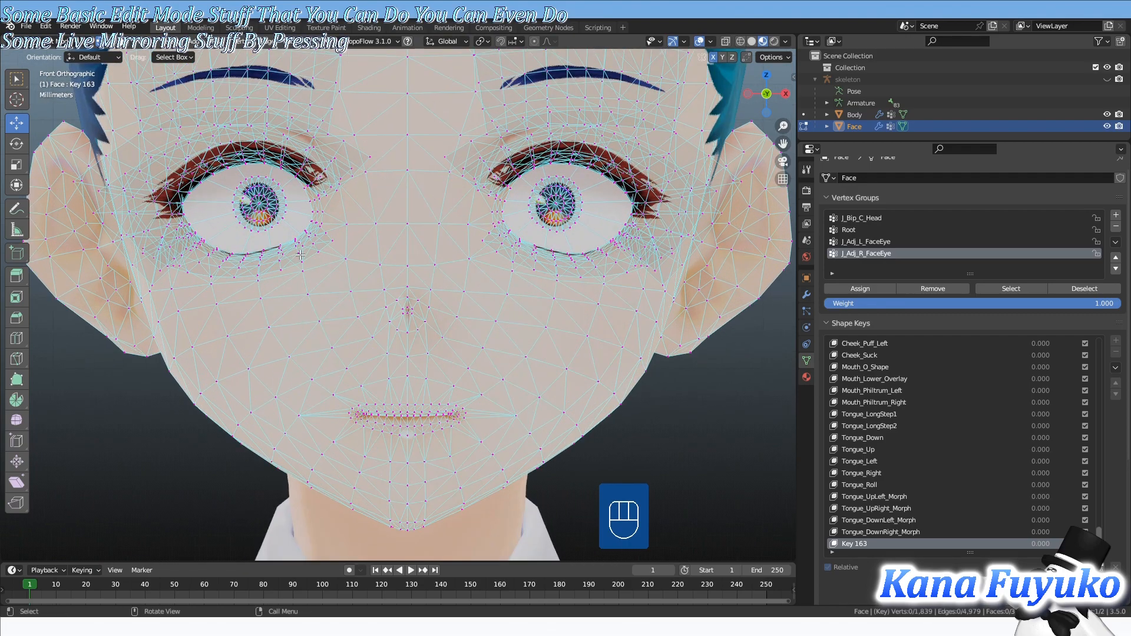
# - Select the small face patch on the character's right cheek beside the nose and try moving it with X mirroring, cancelling each move
pyautogui.moveTo(300, 284); pyautogui.dragTo(375, 333)
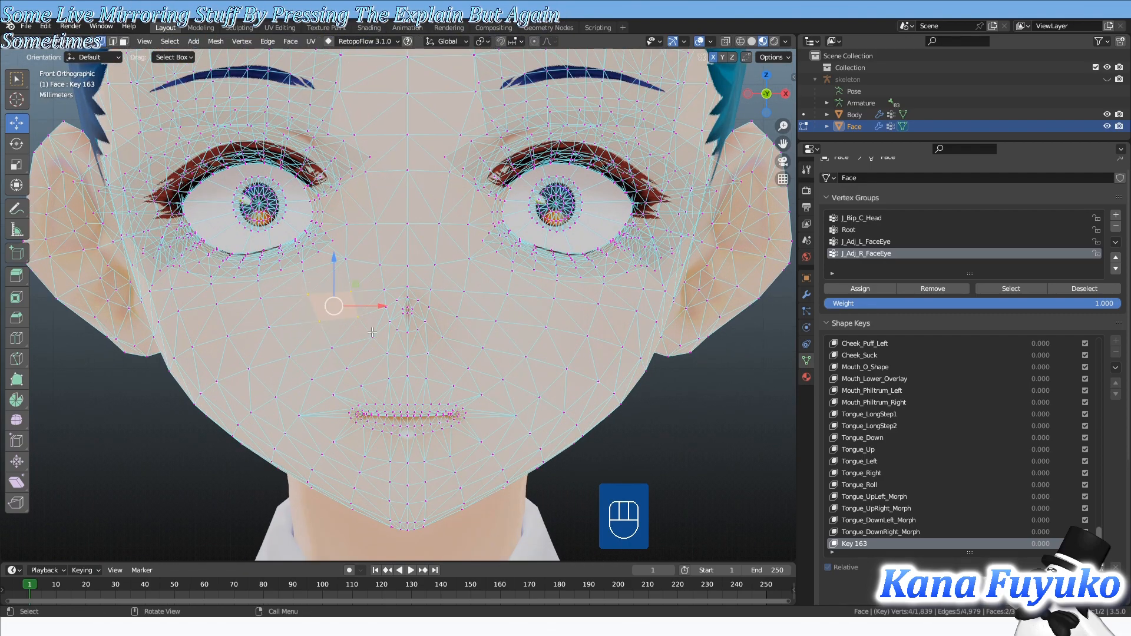
pyautogui.press('g')
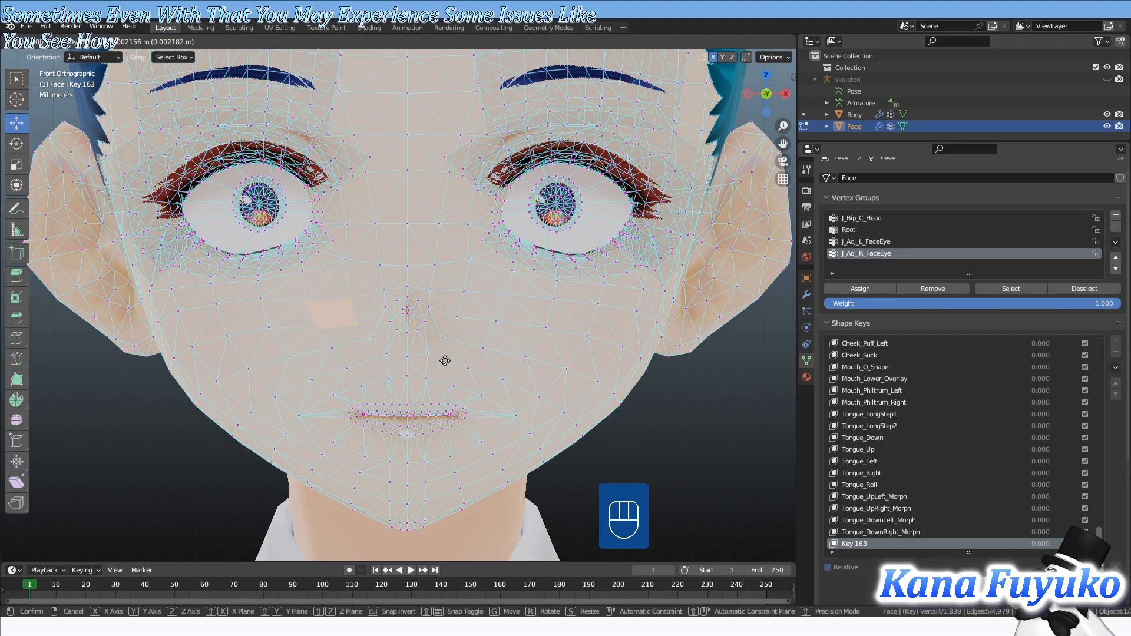
pyautogui.rightClick(444, 359)
pyautogui.press('g')
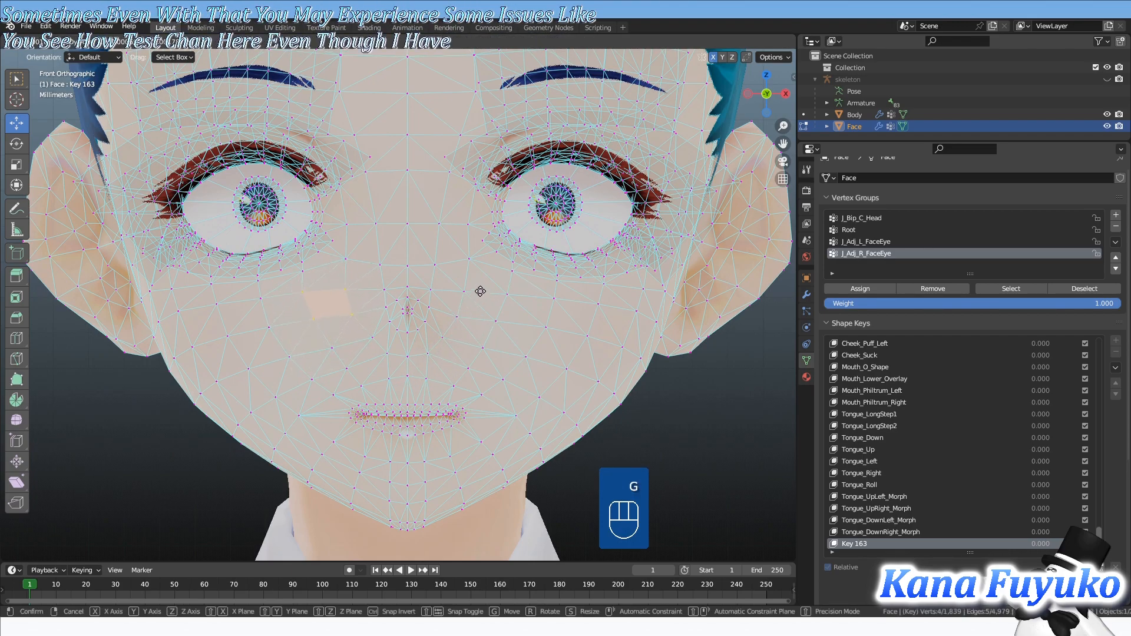
pyautogui.rightClick(479, 306)
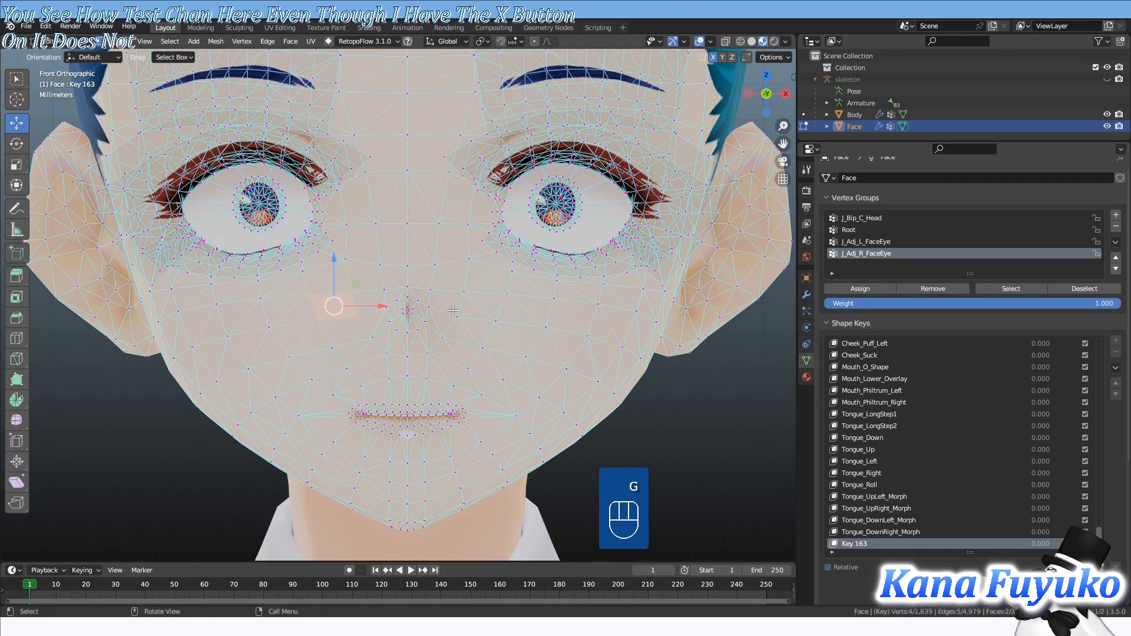
# - Switch to wireframe shading and examine whether the face mesh is symmetrical along its centreline
pyautogui.scroll(-3, 442, 328)
pyautogui.scroll(-3, 443, 328)
pyautogui.press('z')
pyautogui.press('z')
pyautogui.click(319, 336)
pyautogui.scroll(4, 409, 181)
pyautogui.scroll(10, 409, 181)
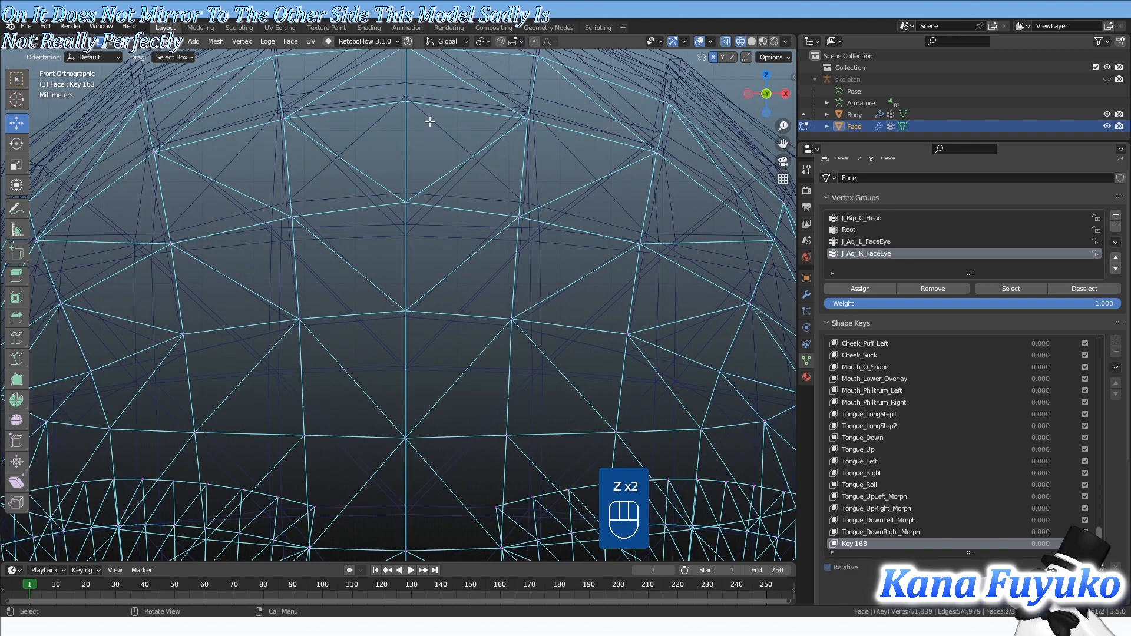
pyautogui.scroll(8, 393, 345)
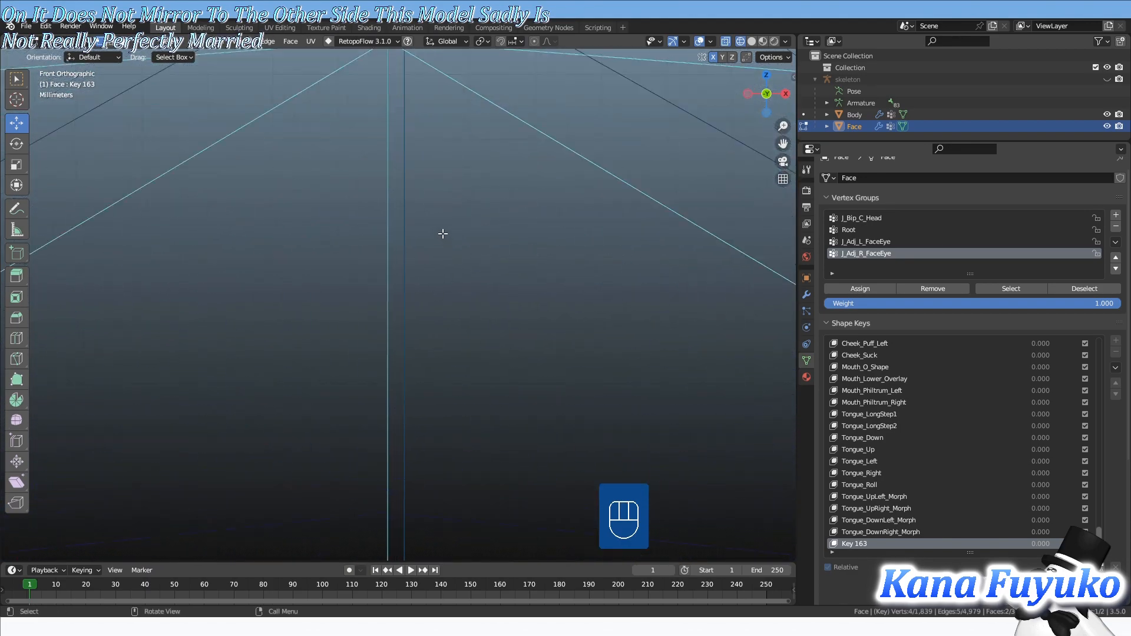
pyautogui.scroll(-4, 392, 218)
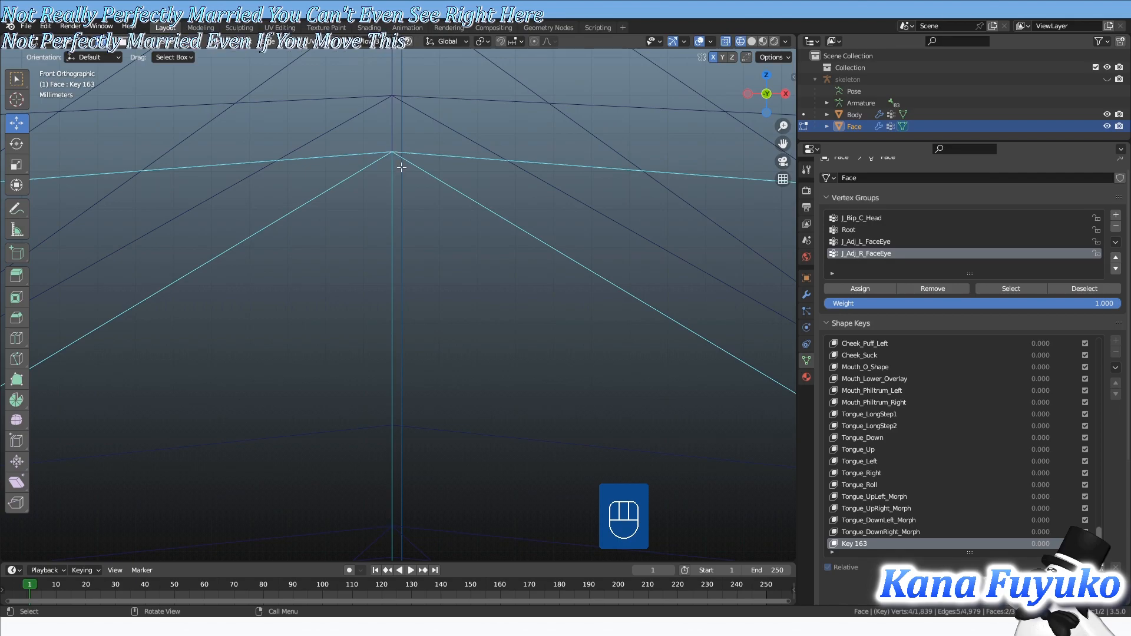
# - Switch the viewport shading from wireframe back to Material Preview
pyautogui.scroll(-10, 401, 170)
pyautogui.keyDown('shift'); pyautogui.moveTo(390, 195); pyautogui.dragTo(404, 162, button='middle'); pyautogui.keyUp('shift')
pyautogui.press('z')
pyautogui.click(477, 338)
pyautogui.press('z')
pyautogui.click(491, 281)
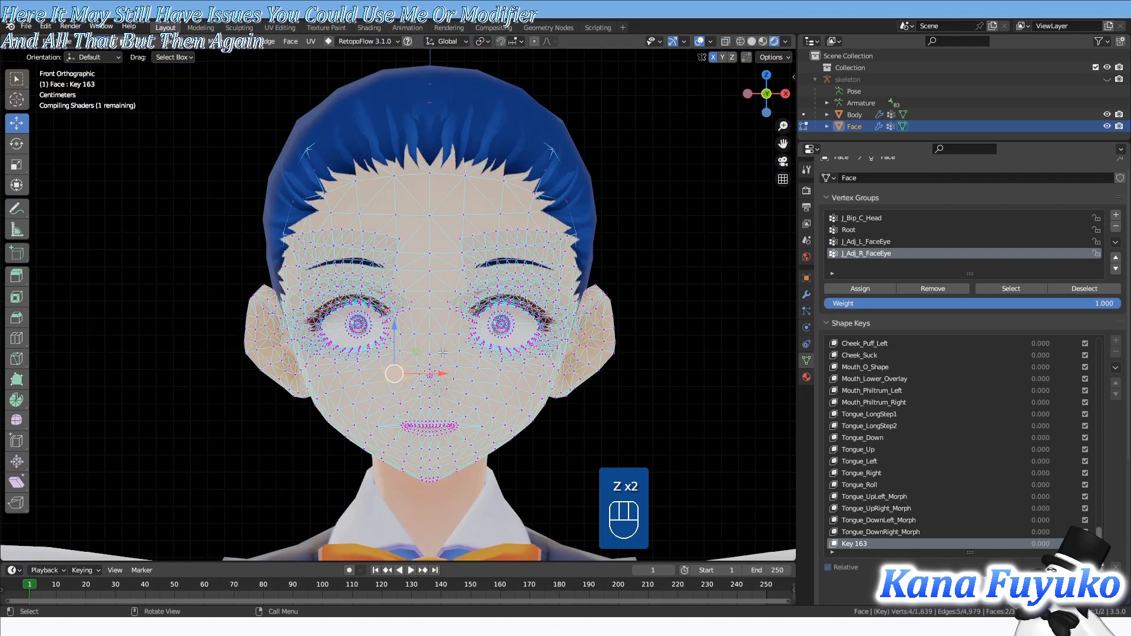
pyautogui.press('z')
pyautogui.click(443, 401)
pyautogui.keyDown('shift'); pyautogui.moveTo(475, 377); pyautogui.dragTo(494, 291, button='middle'); pyautogui.keyUp('shift')
pyautogui.scroll(2, 494, 291)
pyautogui.scroll(1, 494, 291)
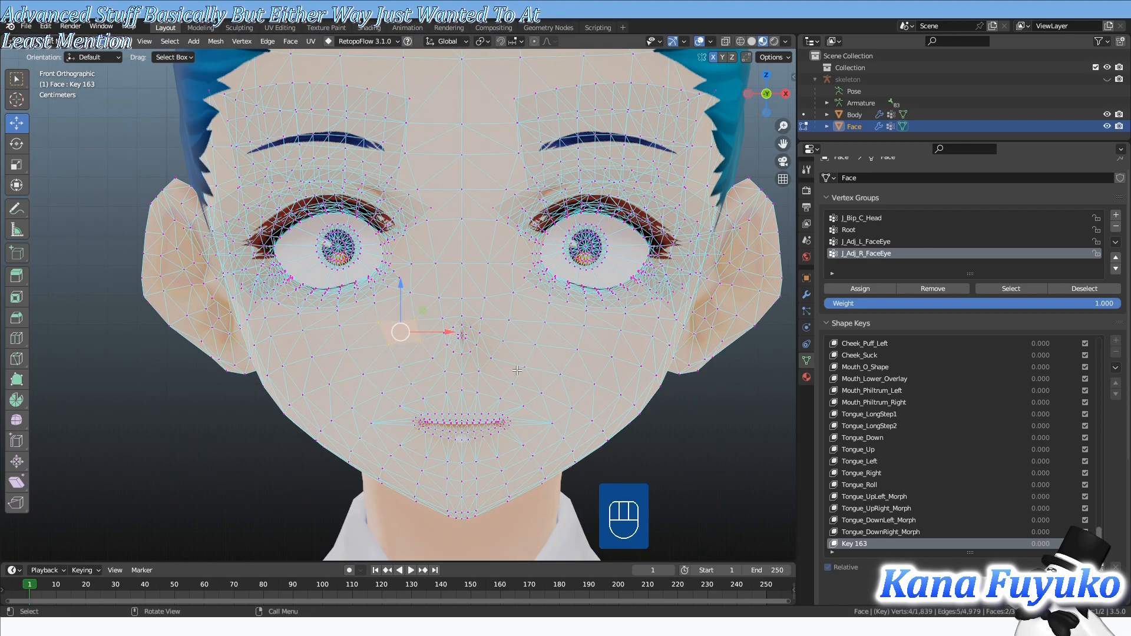
# - Switch to wireframe shading and select the vertices on the character's left upper forehead with Box and Circle Select
pyautogui.scroll(-3, 500, 298)
pyautogui.press('z')
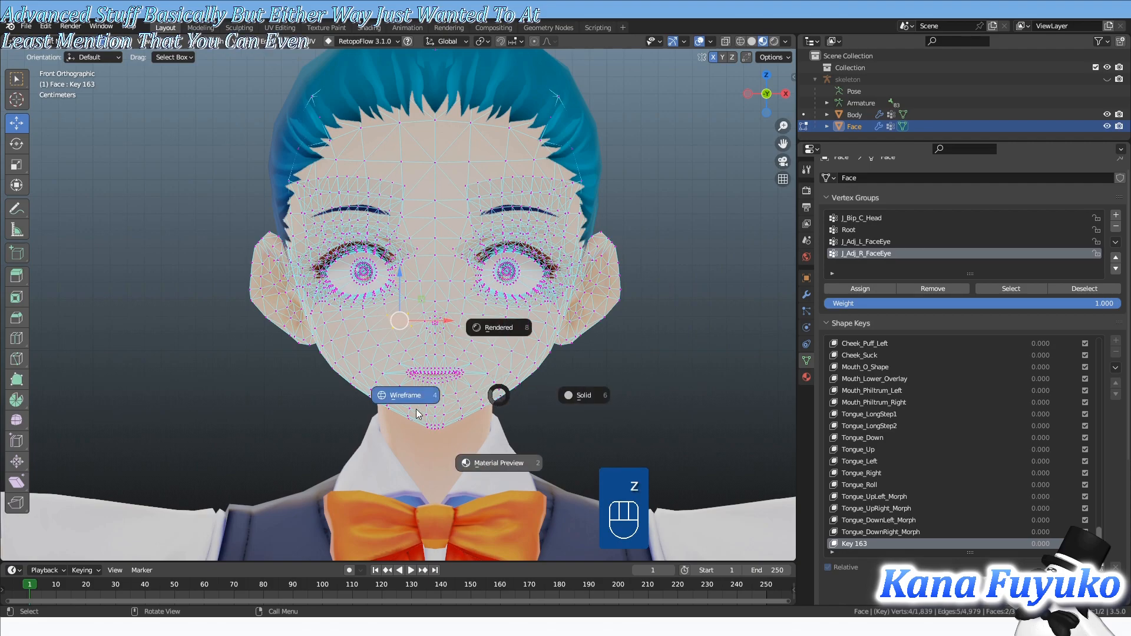
pyautogui.keyDown('shift'); pyautogui.moveTo(603, 403); pyautogui.dragTo(570, 439, button='middle'); pyautogui.keyUp('shift')
pyautogui.scroll(-1, 570, 439)
pyautogui.moveTo(549, 66); pyautogui.dragTo(429, 175)
pyautogui.keyDown('shift'); pyautogui.moveTo(505, 176); pyautogui.dragTo(482, 256, button='middle'); pyautogui.keyUp('shift')
pyautogui.scroll(2, 482, 257)
pyautogui.press('c')
pyautogui.moveTo(497, 220)
pyautogui.mouseDown()
pyautogui.moveTo(510, 216)
pyautogui.moveTo(551, 257)
pyautogui.mouseUp()
pyautogui.rightClick(572, 290)
# - Make the Basis shape key active and show the face mesh in Material Preview shading in Edit Mode
pyautogui.moveTo(1098, 533); pyautogui.dragTo(1054, 333)
pyautogui.click(879, 346)
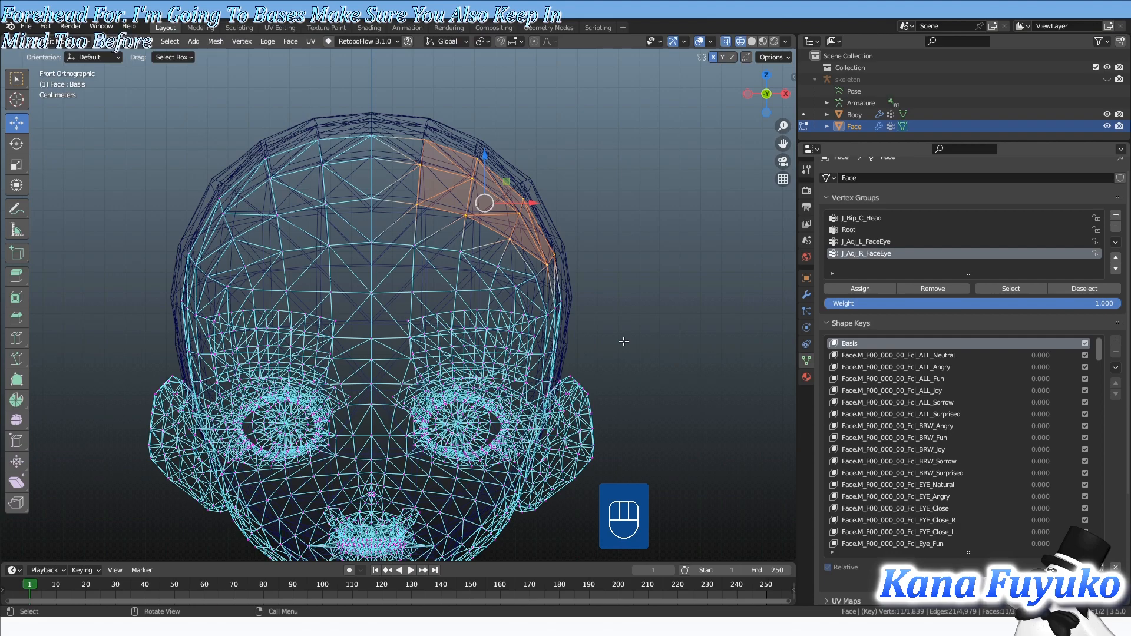
pyautogui.press('z')
pyautogui.click(736, 352)
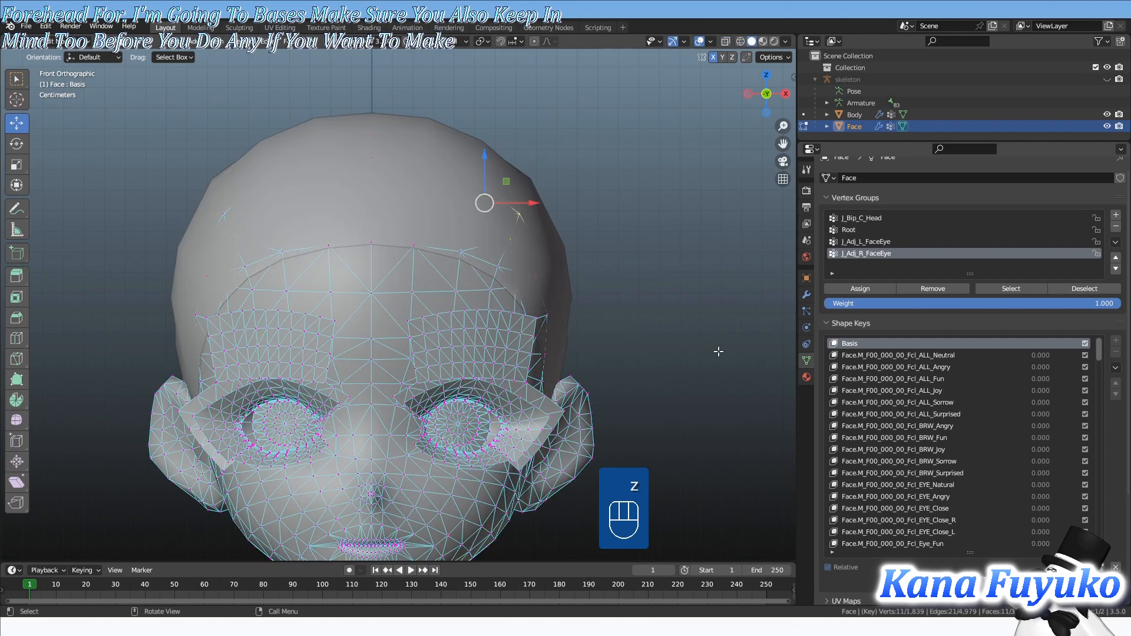
pyautogui.press('Tab')
pyautogui.press('z')
pyautogui.click(531, 337)
pyautogui.press('z')
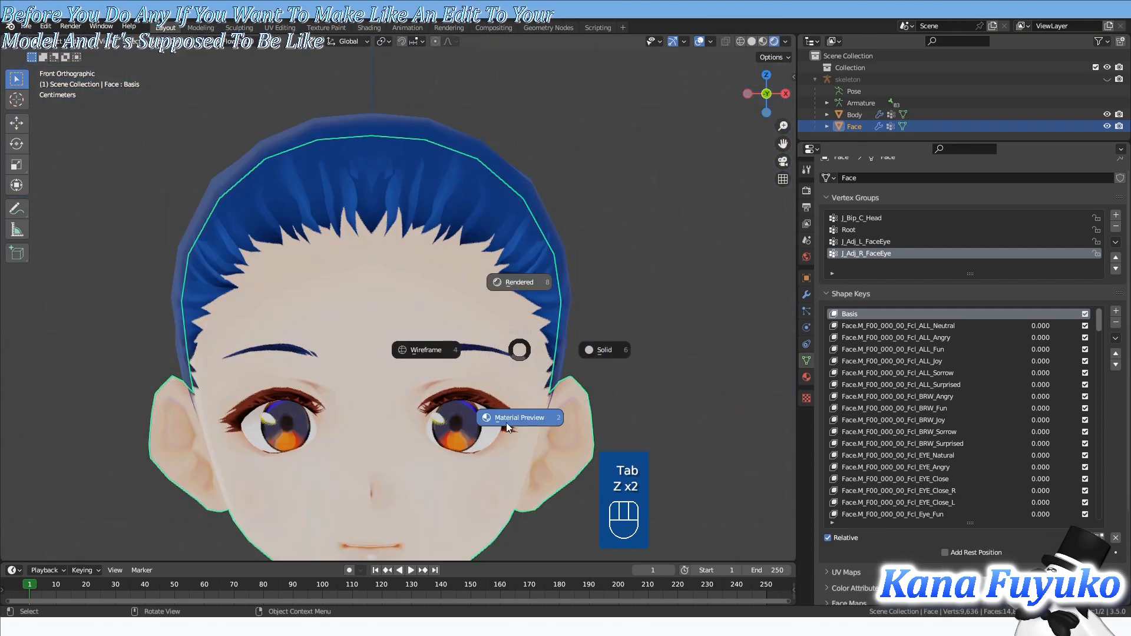
pyautogui.click(507, 423)
pyautogui.press('Tab')
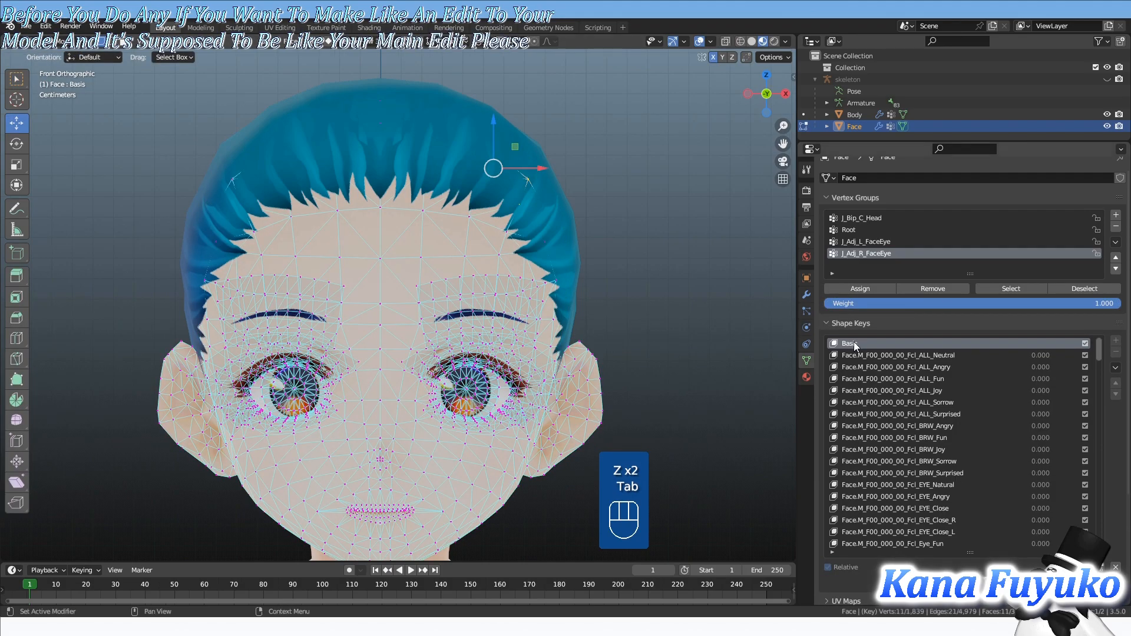
# - View the Face.M_F00_000_00_Fcl_ALL_Fun shape key on the mesh and return to the Basis shape key
pyautogui.click(893, 386)
pyautogui.click(874, 381)
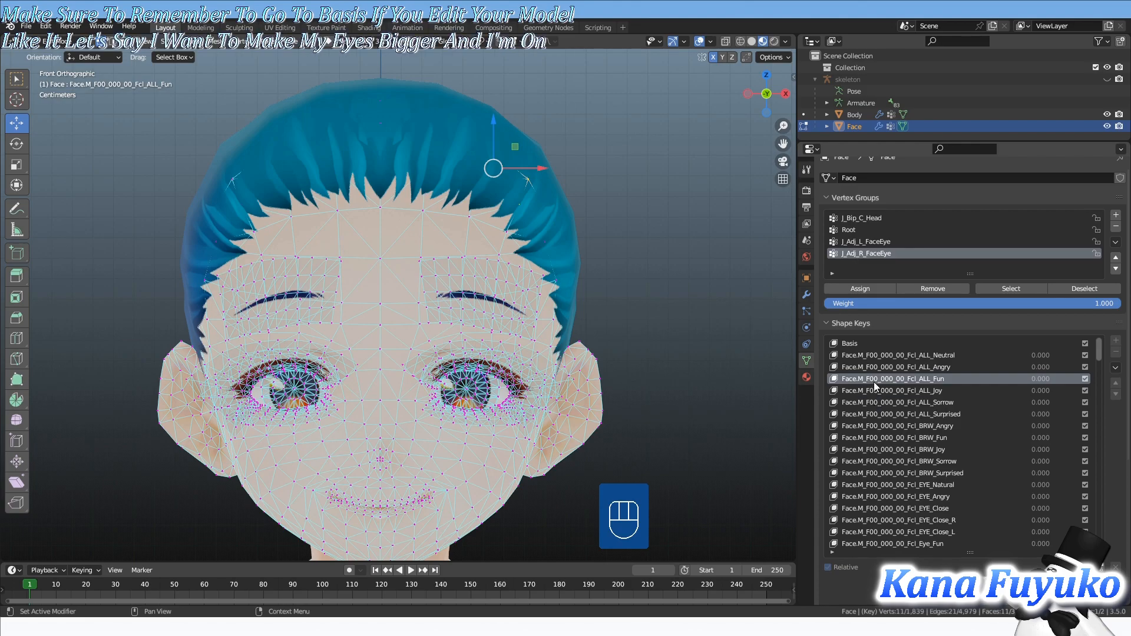
pyautogui.click(855, 344)
pyautogui.keyDown('shift'); pyautogui.moveTo(717, 392); pyautogui.dragTo(732, 353, button='middle'); pyautogui.keyUp('shift')
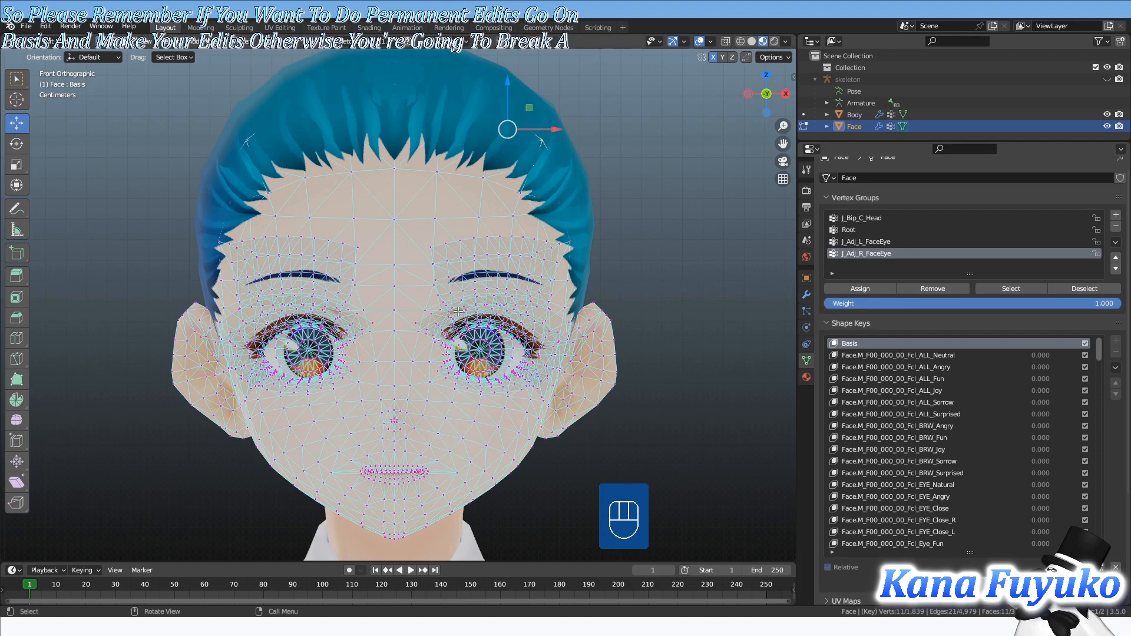
# - In wireframe shading, extend the selection on the character's left forehead downward to more vertices with Circle Select
pyautogui.press('z')
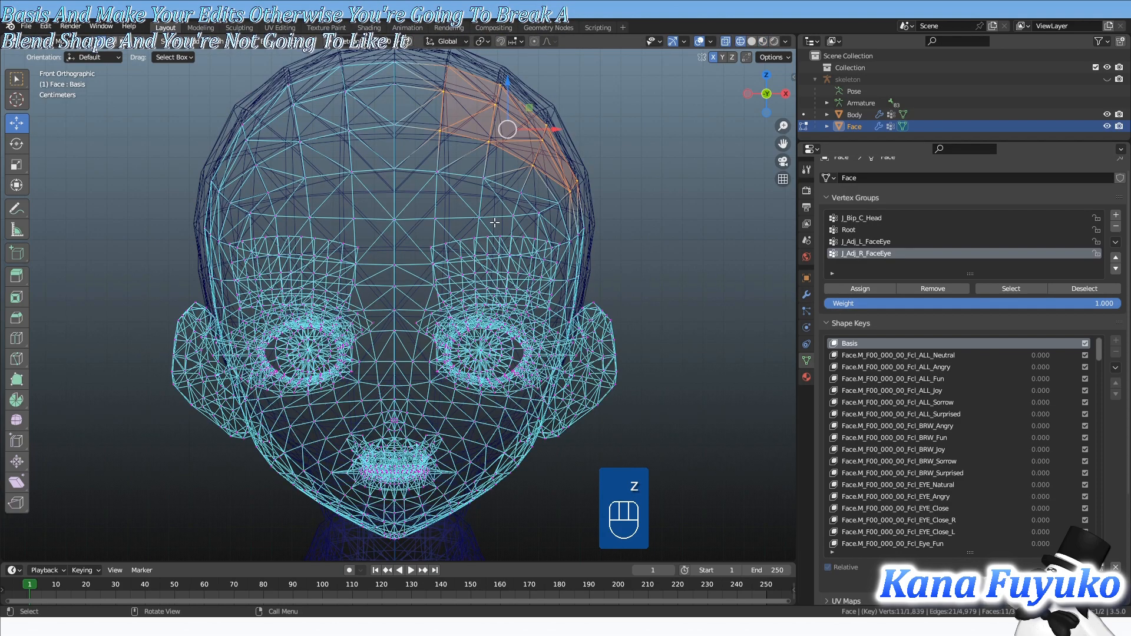
pyautogui.scroll(6, 495, 223)
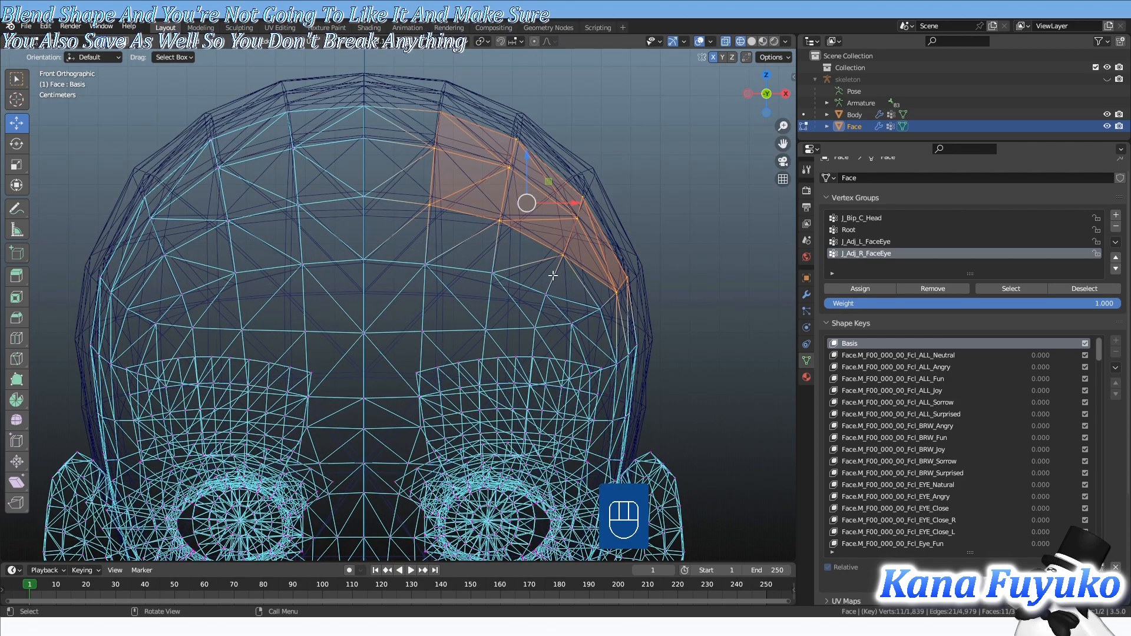
pyautogui.press('c')
pyautogui.click(595, 284)
pyautogui.moveTo(595, 284); pyautogui.dragTo(422, 249)
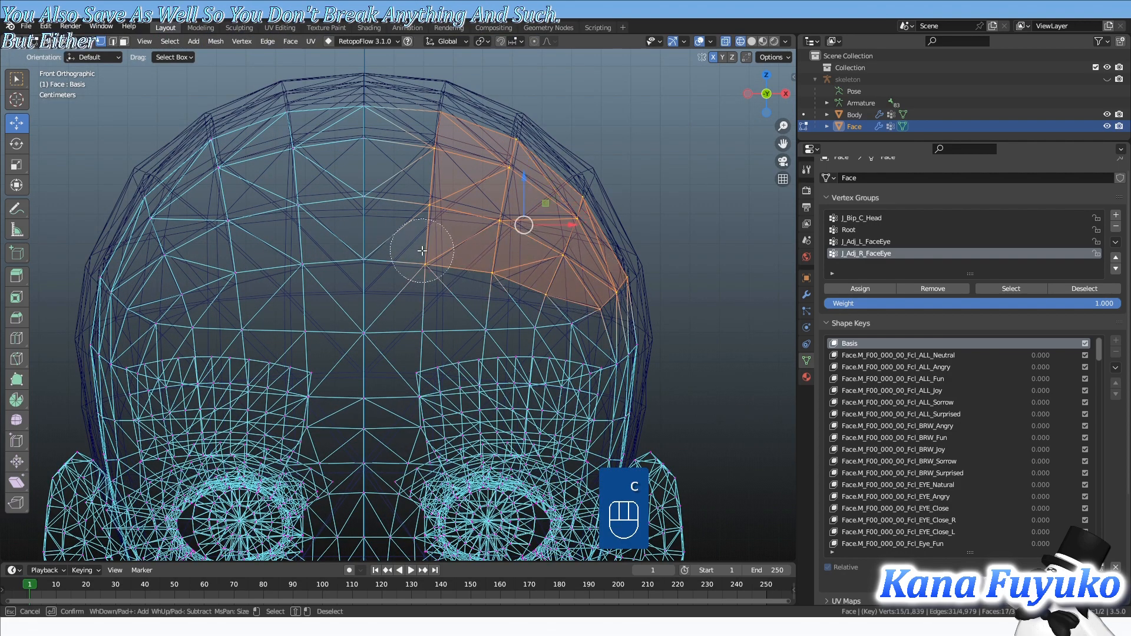
pyautogui.press('Escape')
# - Try symmetrizing the selected forehead vertices in the -X to +X direction, then undo it
pyautogui.click(238, 41)
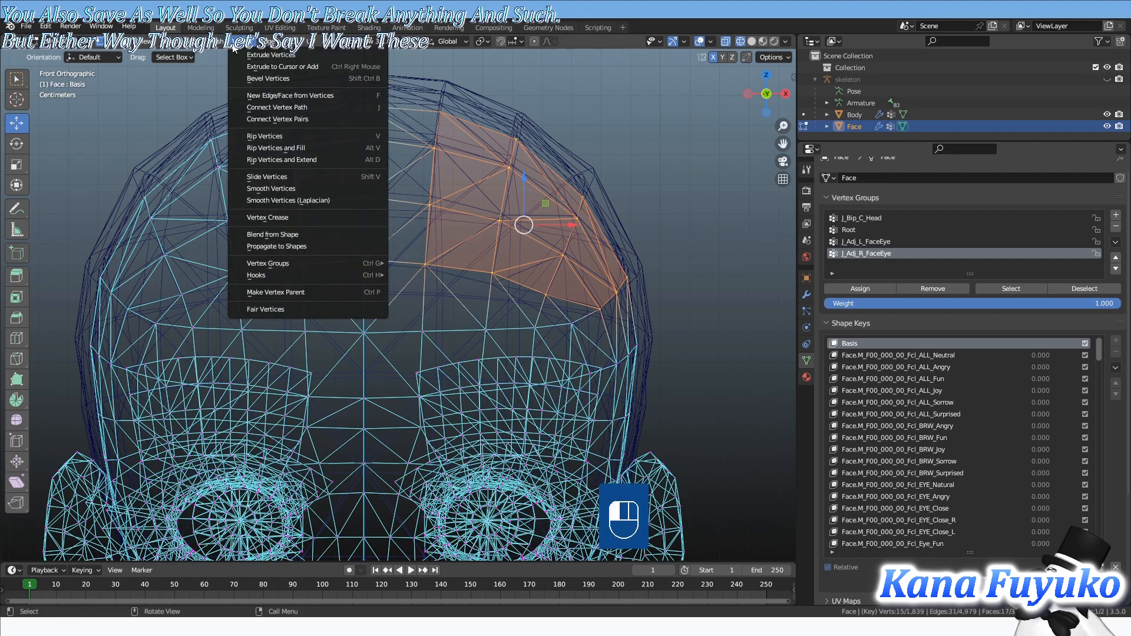
pyautogui.moveTo(214, 42)
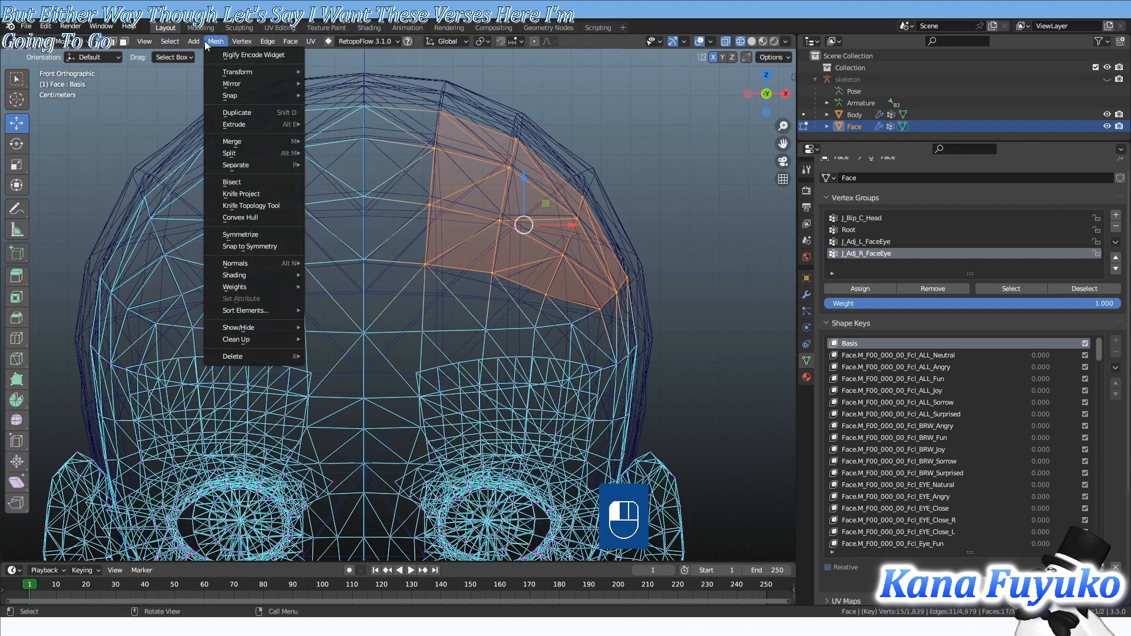
pyautogui.click(237, 234)
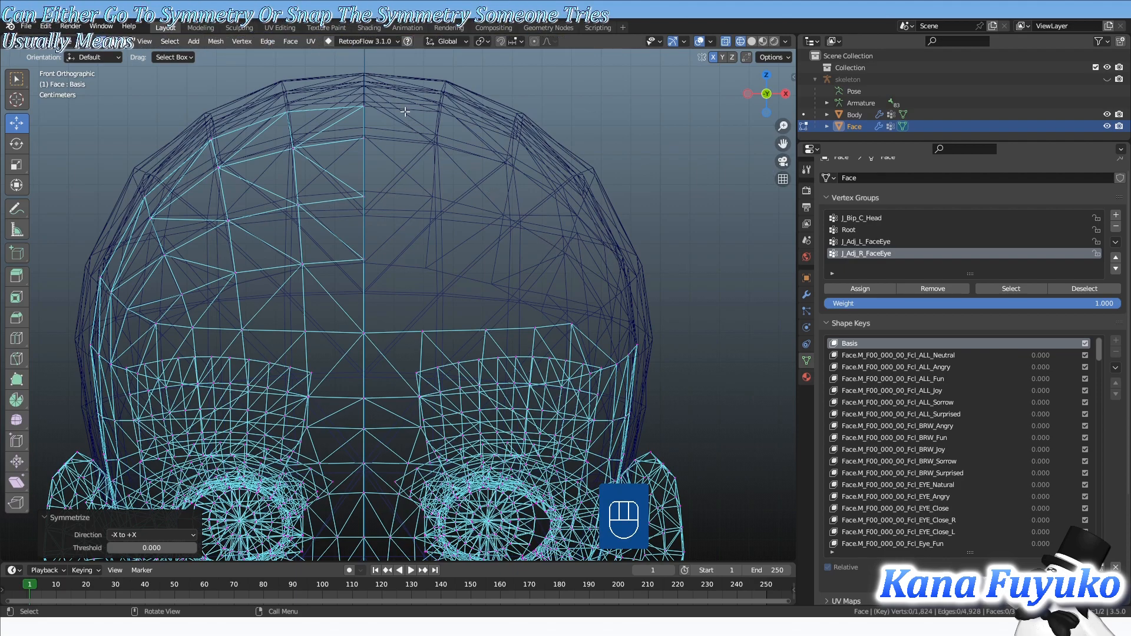
pyautogui.hotkey('ctrl', 'z')
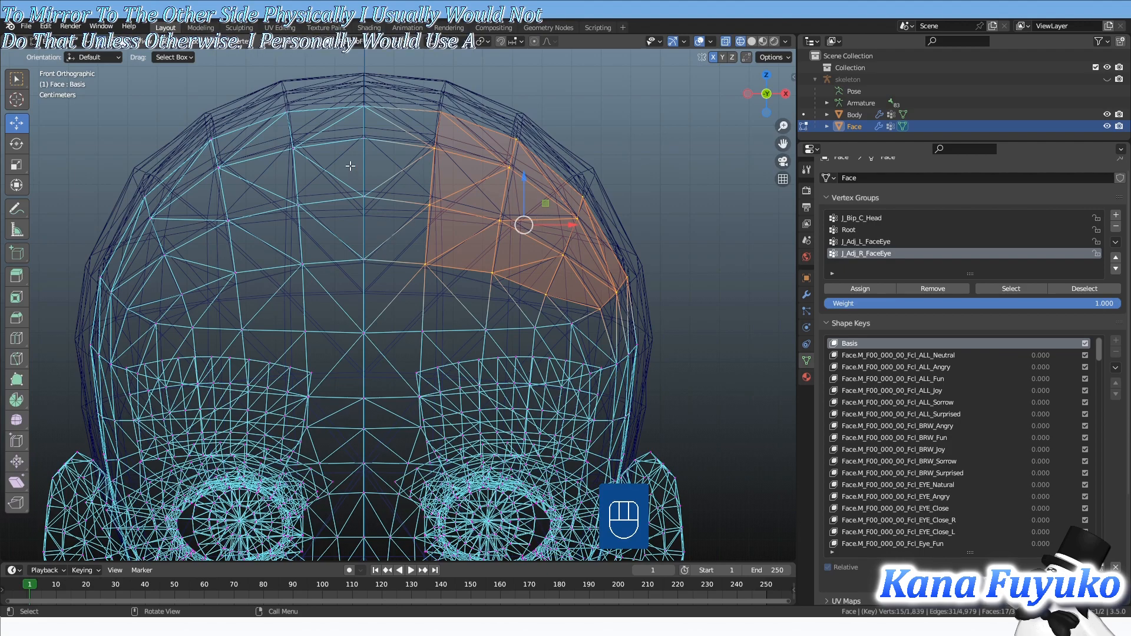
# - Snap the selected forehead vertices to symmetry in the -X to +X direction and test the mirrored movement without keeping it
pyautogui.click(216, 41)
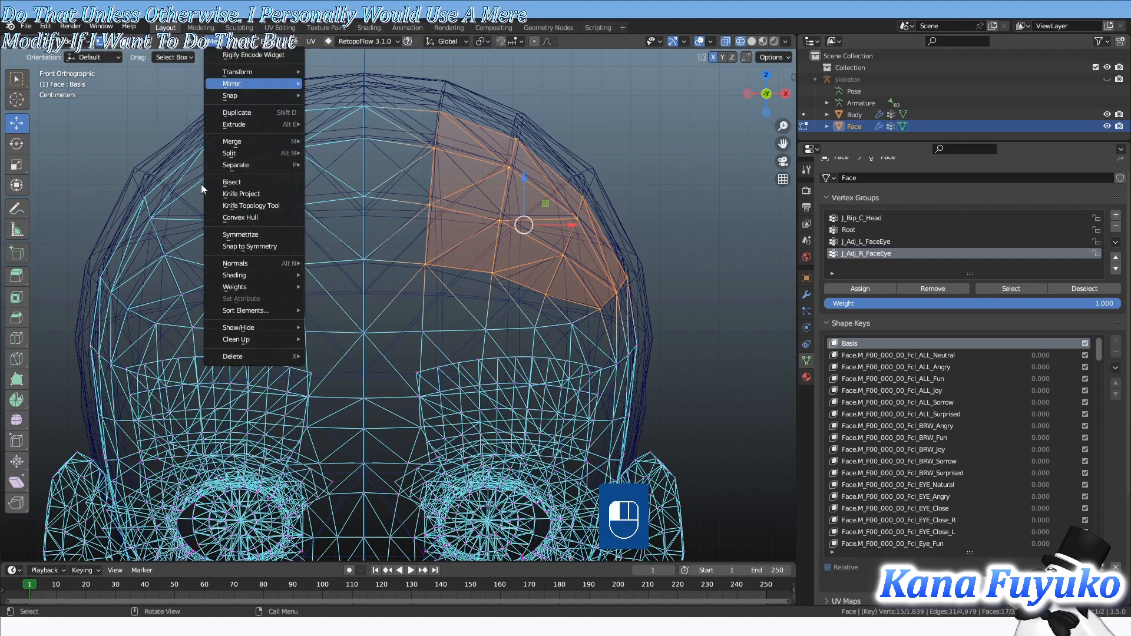
pyautogui.click(237, 248)
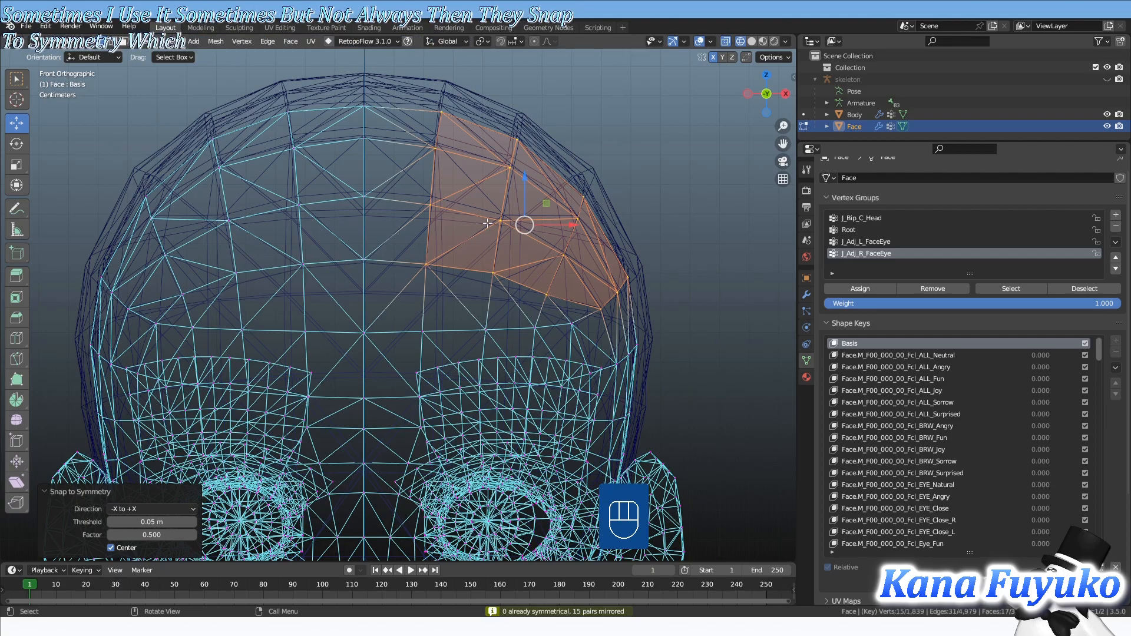
pyautogui.press('g')
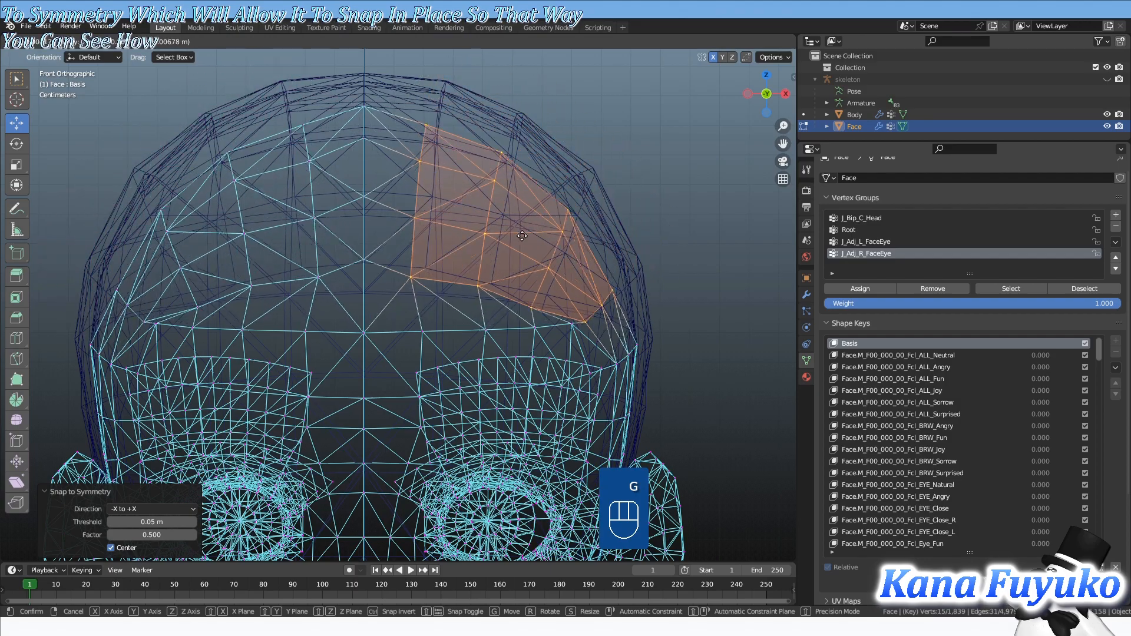
pyautogui.rightClick(555, 186)
# - Try snapping the character's left half of the face to symmetry from -X to +X and moving it about 0.10 m outward in X
pyautogui.scroll(-4, 553, 190)
pyautogui.keyDown('shift'); pyautogui.moveTo(517, 303); pyautogui.dragTo(524, 203, button='middle'); pyautogui.keyUp('shift')
pyautogui.moveTo(602, 58); pyautogui.dragTo(387, 508)
pyautogui.moveTo(393, 536); pyautogui.dragTo(392, 536)
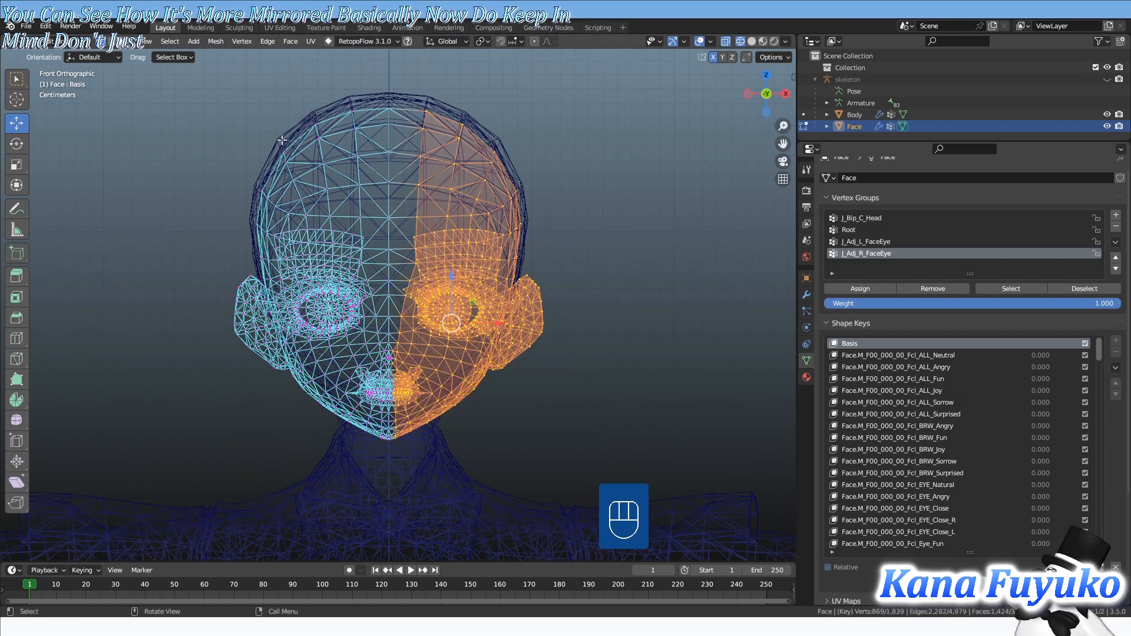
pyautogui.click(216, 41)
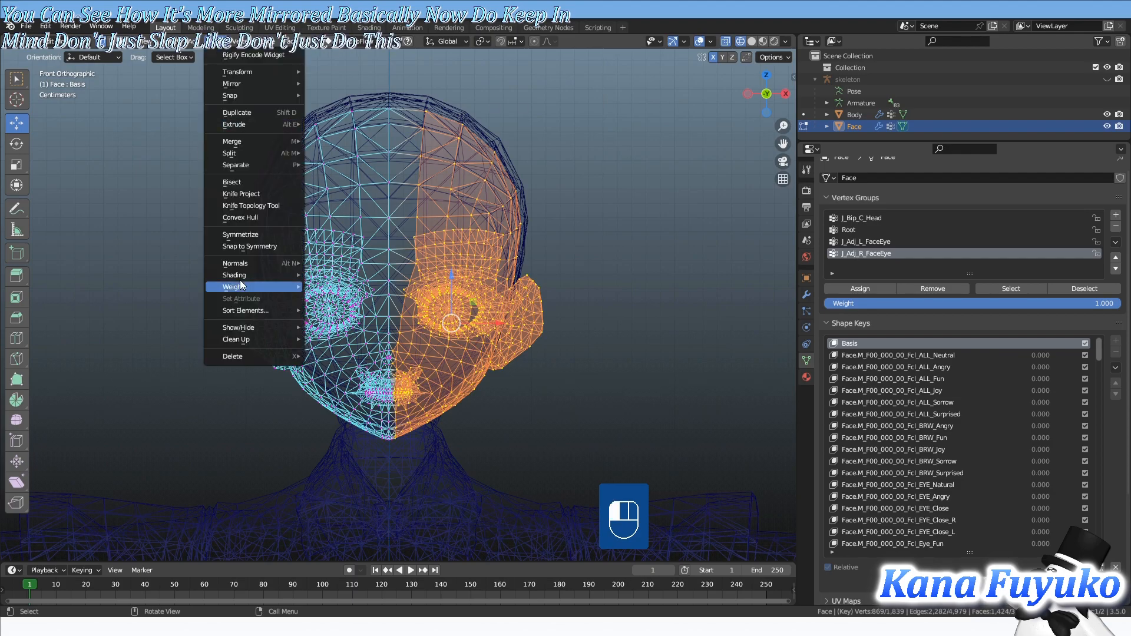
pyautogui.click(256, 249)
pyautogui.press('g')
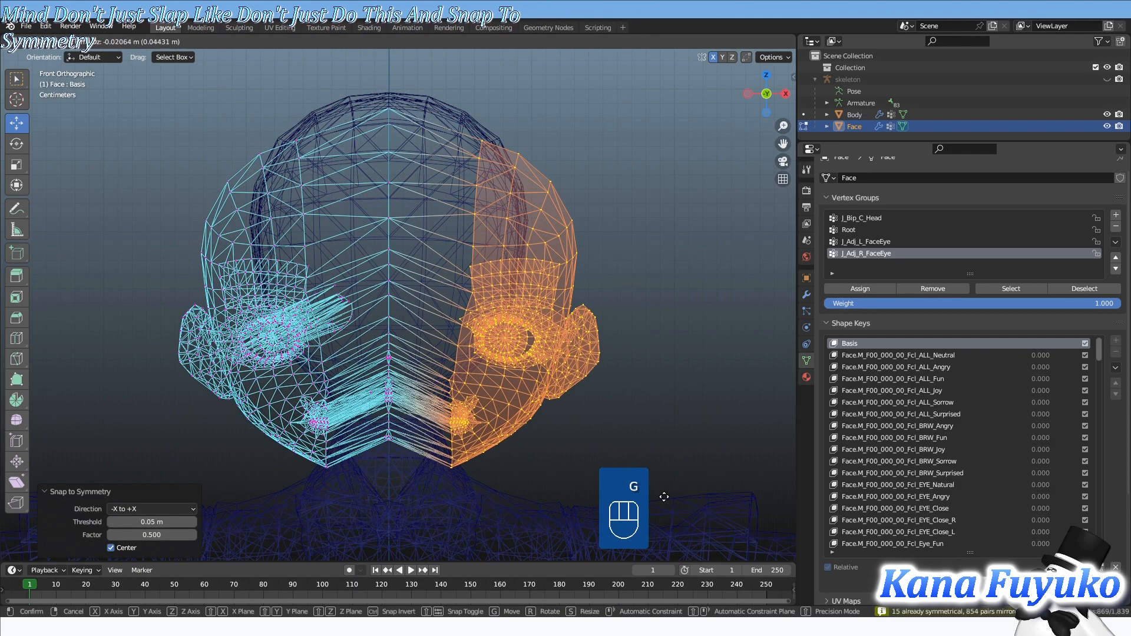
pyautogui.click(754, 471)
# - Examine the mirrored eye for vertices that do not follow, and undo the half-face move and symmetry snap
pyautogui.scroll(6, 647, 245)
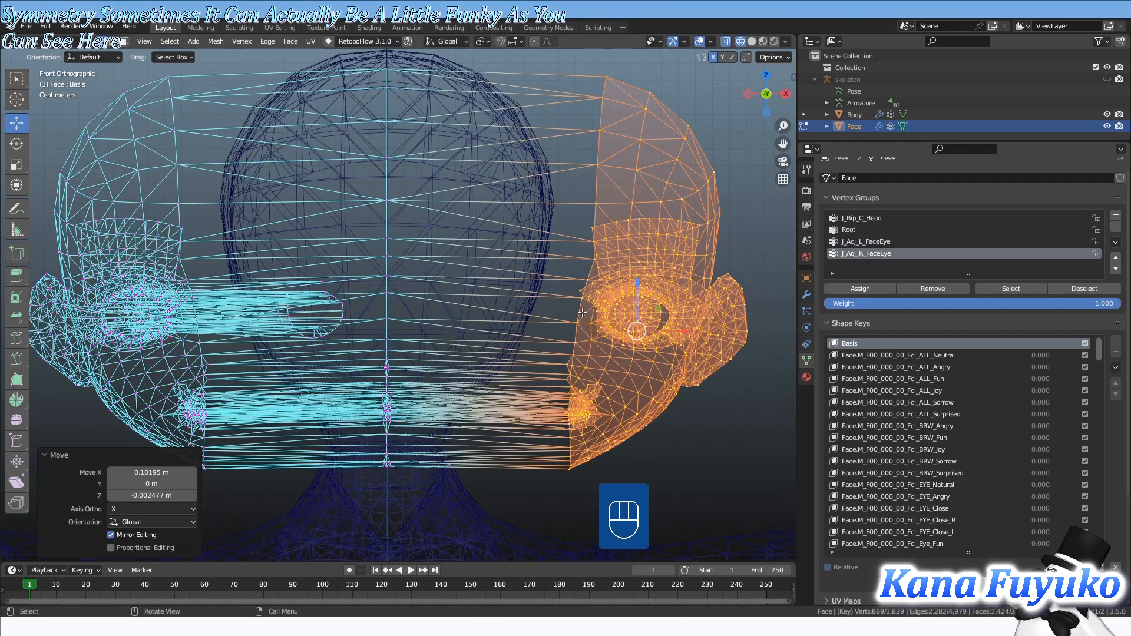
pyautogui.keyDown('shift'); pyautogui.moveTo(204, 342); pyautogui.dragTo(436, 317, button='middle'); pyautogui.keyUp('shift')
pyautogui.scroll(2, 437, 316)
pyautogui.scroll(2, 440, 293)
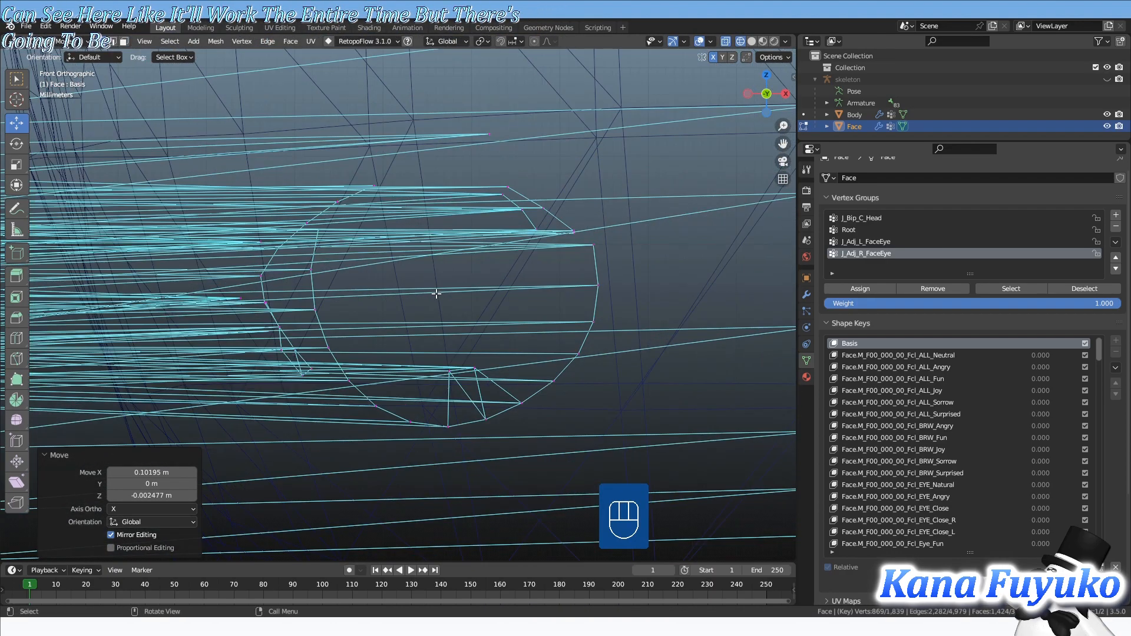
pyautogui.scroll(-8, 427, 293)
pyautogui.keyDown('shift'); pyautogui.moveTo(522, 288); pyautogui.dragTo(349, 295, button='middle'); pyautogui.keyUp('shift')
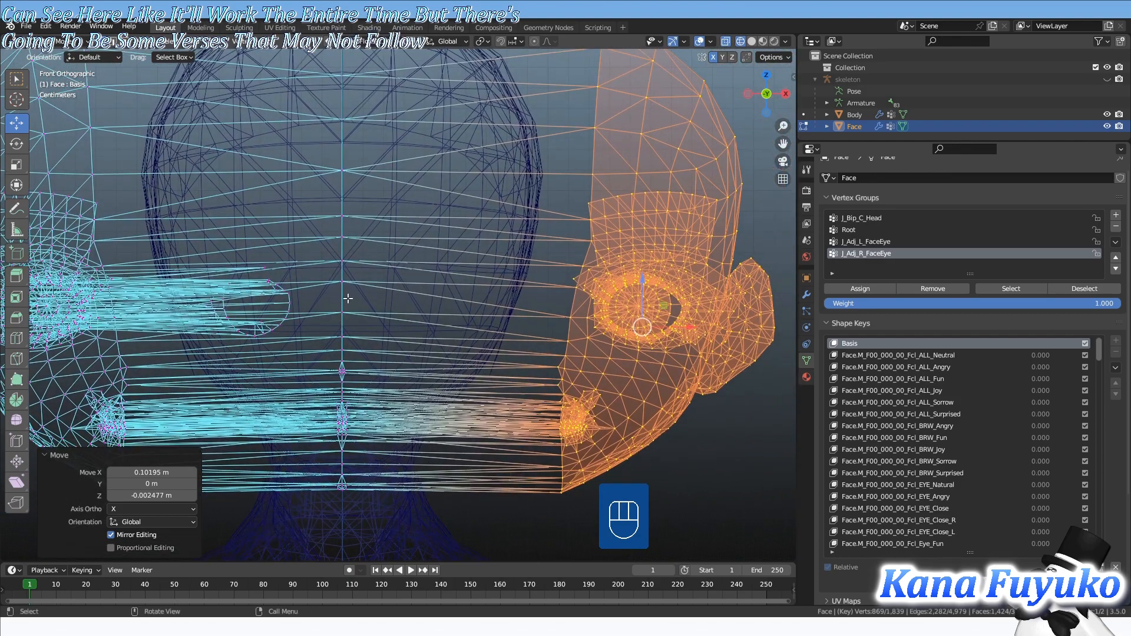
pyautogui.hotkey('ctrl', 'z')
pyautogui.hotkey('ctrl', 'z')
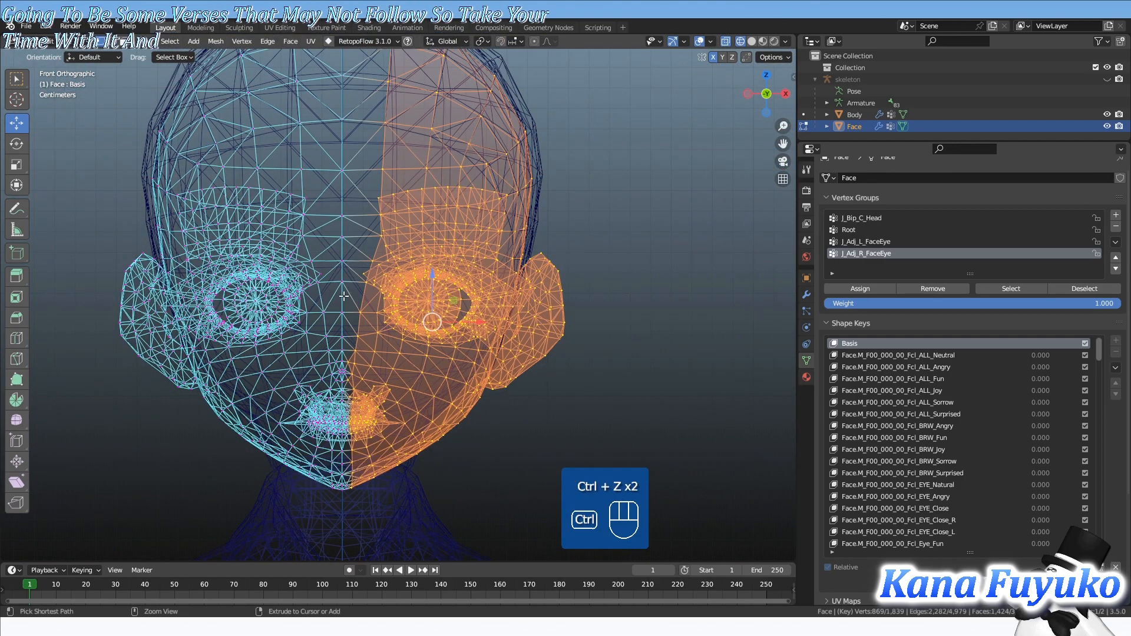
# - Deselect all vertices and show the face mesh in Material Preview shading
pyautogui.click(617, 242)
pyautogui.press('z')
pyautogui.click(482, 318)
pyautogui.press('z')
pyautogui.click(395, 375)
pyautogui.press('z')
pyautogui.click(446, 407)
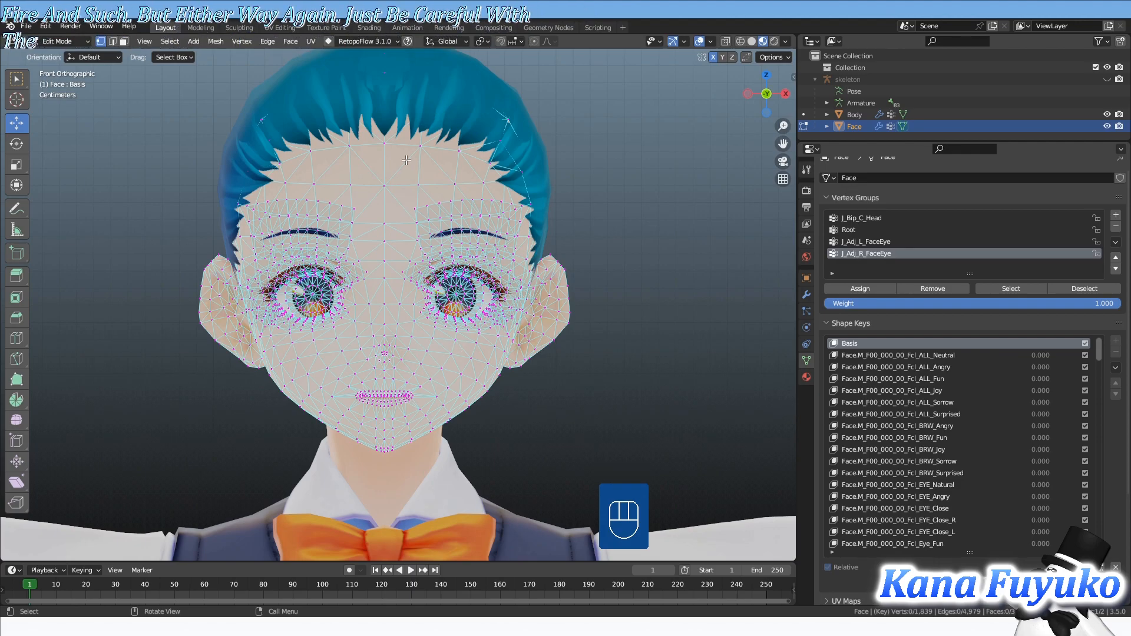
pyautogui.press('Tab')
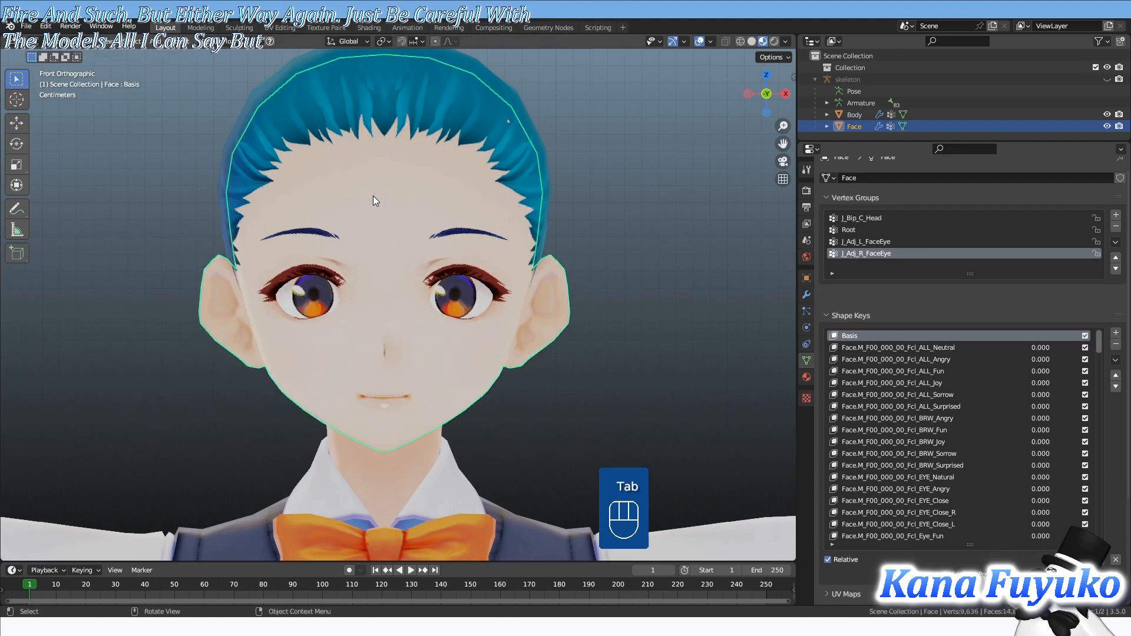
pyautogui.press('Tab')
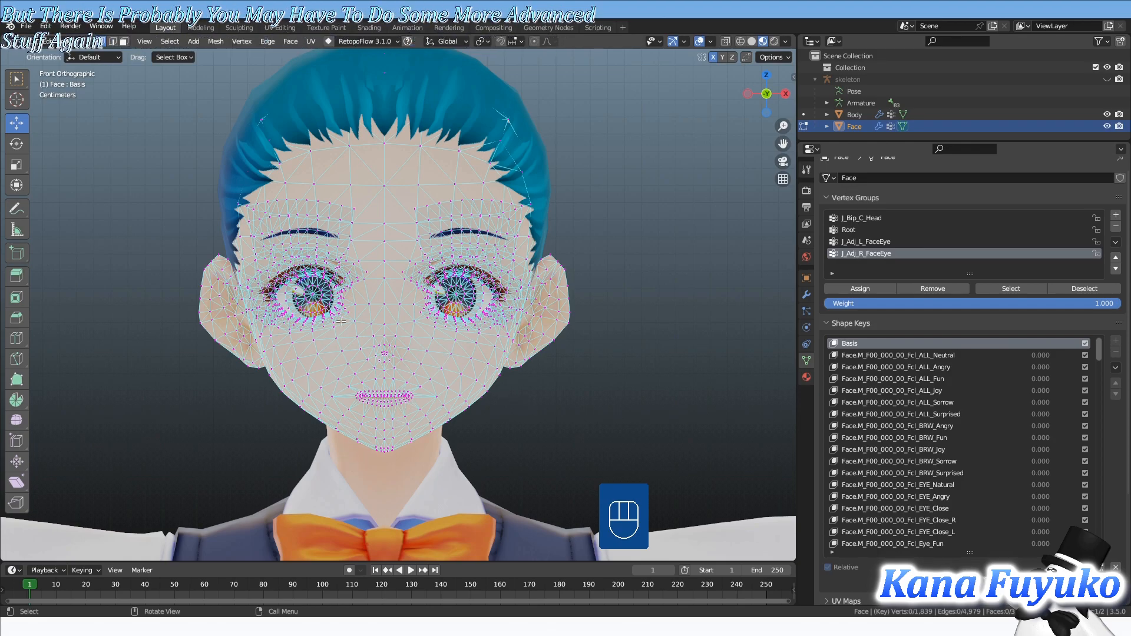
pyautogui.click(215, 41)
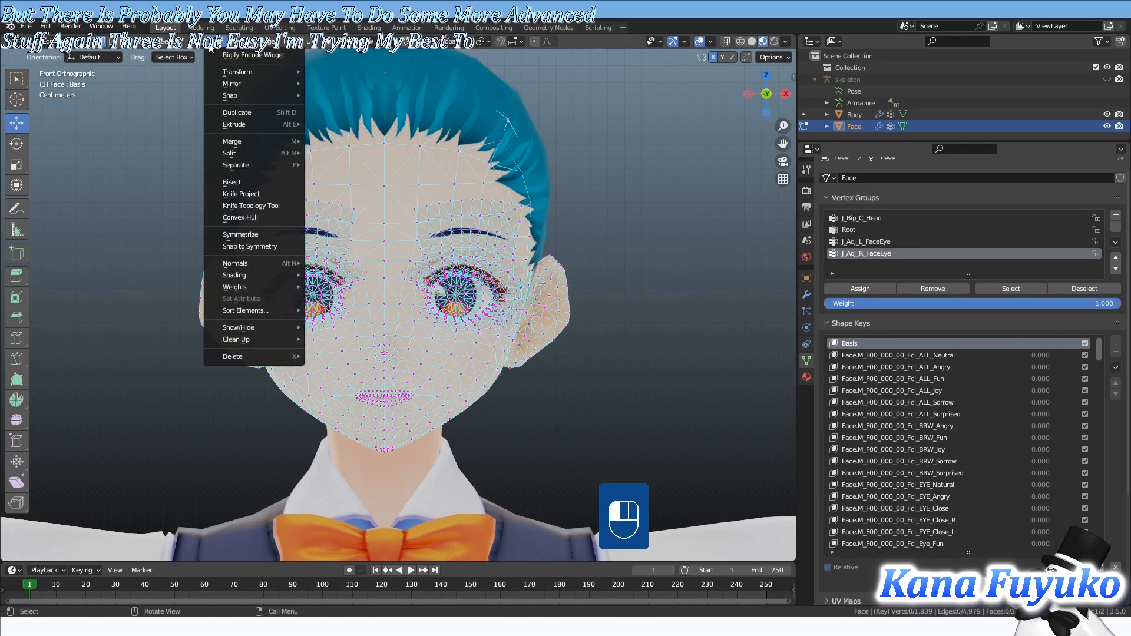
pyautogui.moveTo(192, 41)
pyautogui.click(158, 93)
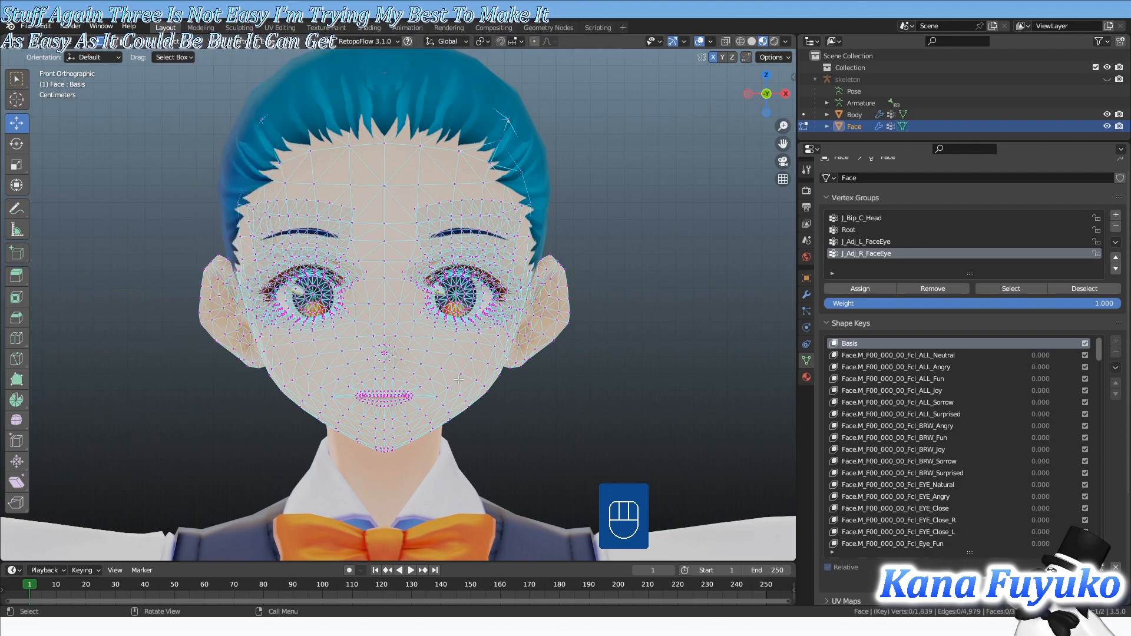
pyautogui.scroll(2, 459, 381)
pyautogui.keyDown('shift'); pyautogui.moveTo(481, 404); pyautogui.dragTo(522, 399, button='middle'); pyautogui.keyUp('shift')
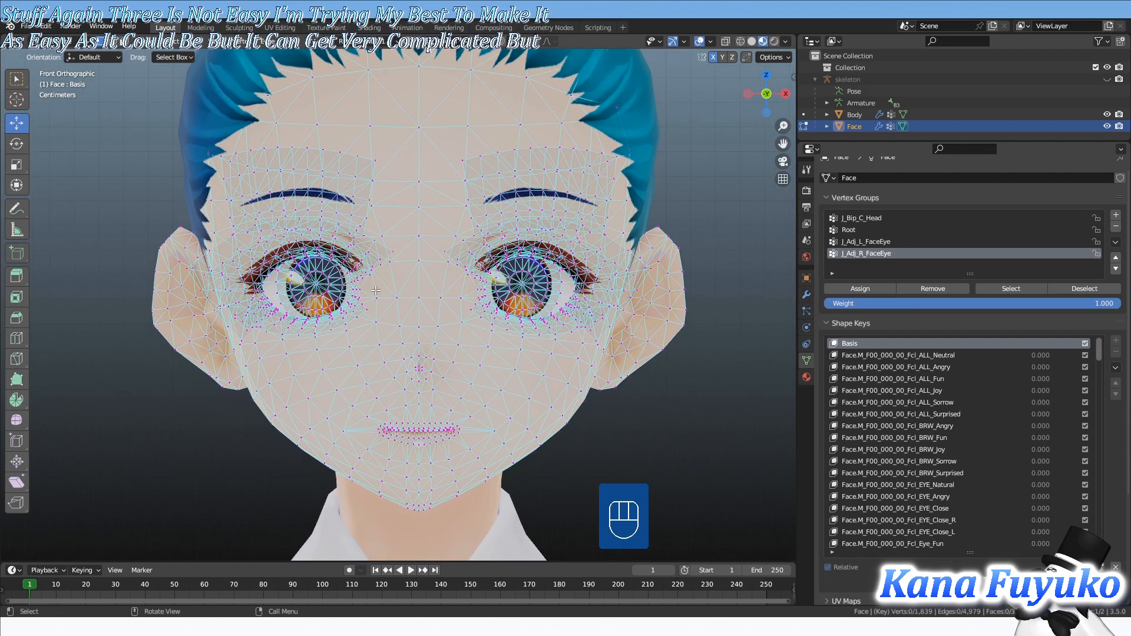
# - Show the face mesh in wireframe shading in Edit Mode from the left orthographic view, framing the mouth and chin
pyautogui.press('Tab')
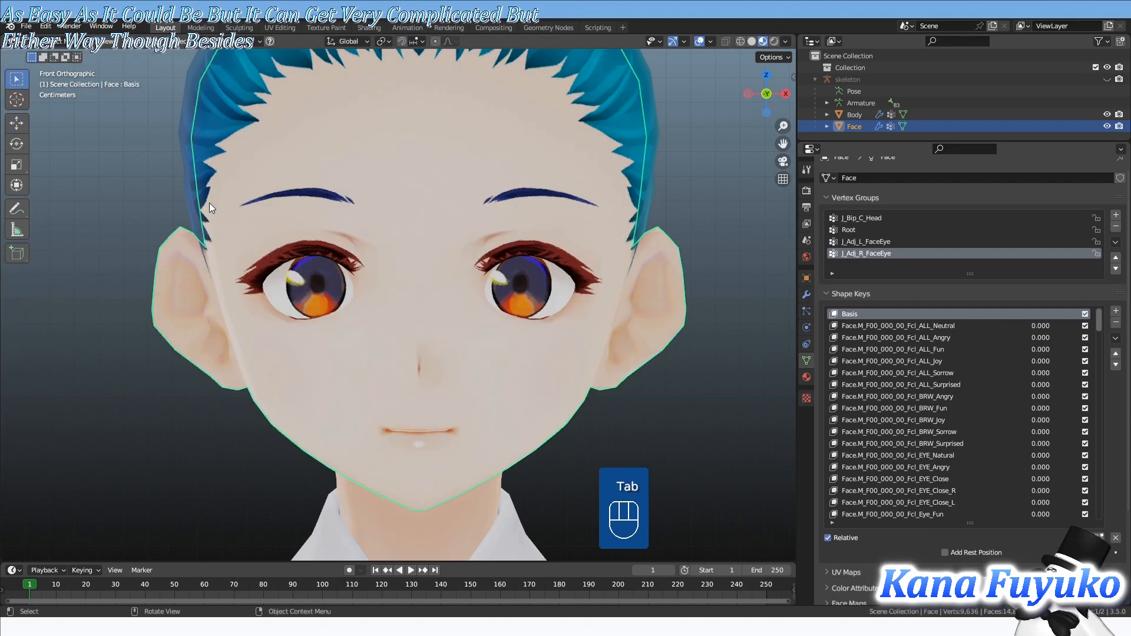
pyautogui.keyDown('shift'); pyautogui.moveTo(479, 360); pyautogui.dragTo(524, 419, button='middle'); pyautogui.keyUp('shift')
pyautogui.scroll(3, 478, 380)
pyautogui.press('z')
pyautogui.click(381, 380)
pyautogui.press('Tab')
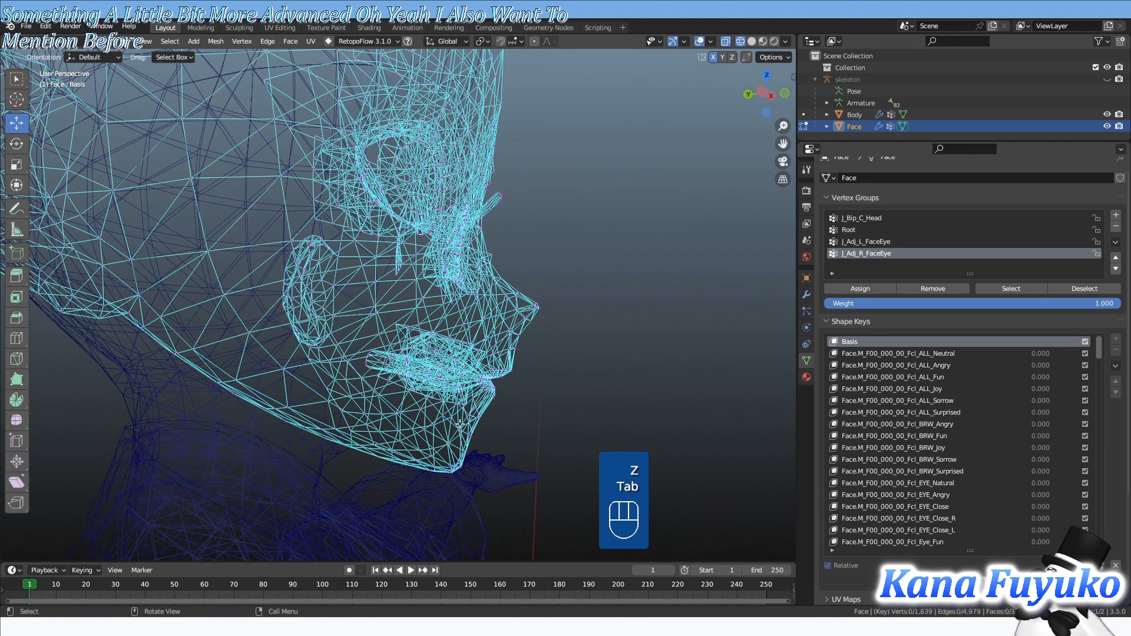
pyautogui.keyDown('shift'); pyautogui.moveTo(446, 412); pyautogui.dragTo(418, 382, button='middle'); pyautogui.keyUp('shift')
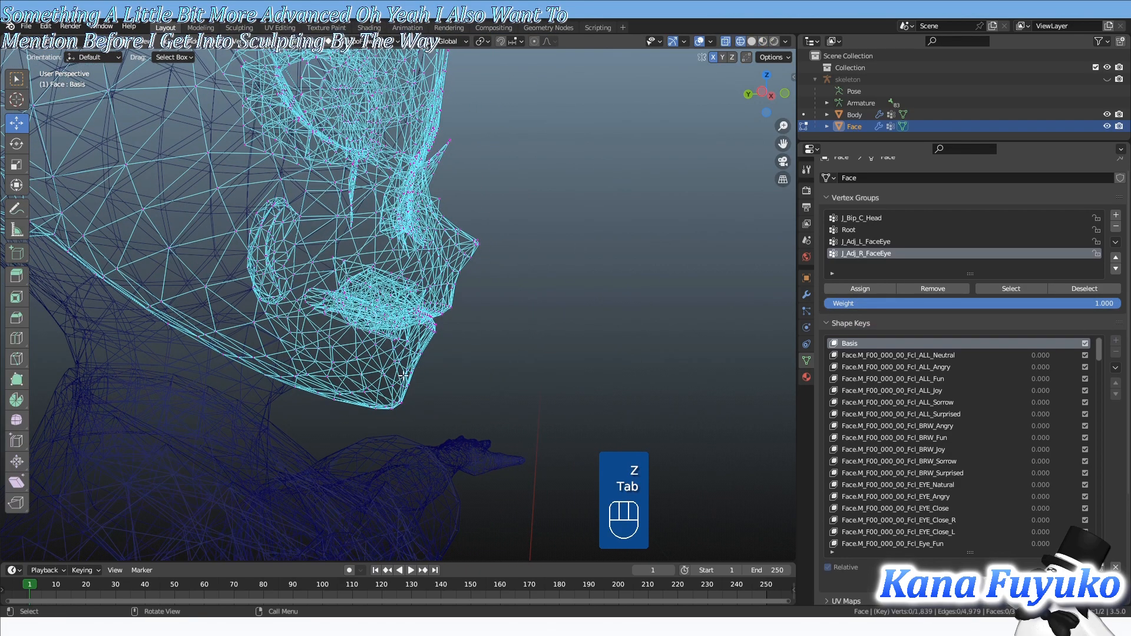
pyautogui.press('ctrl+KP_3')
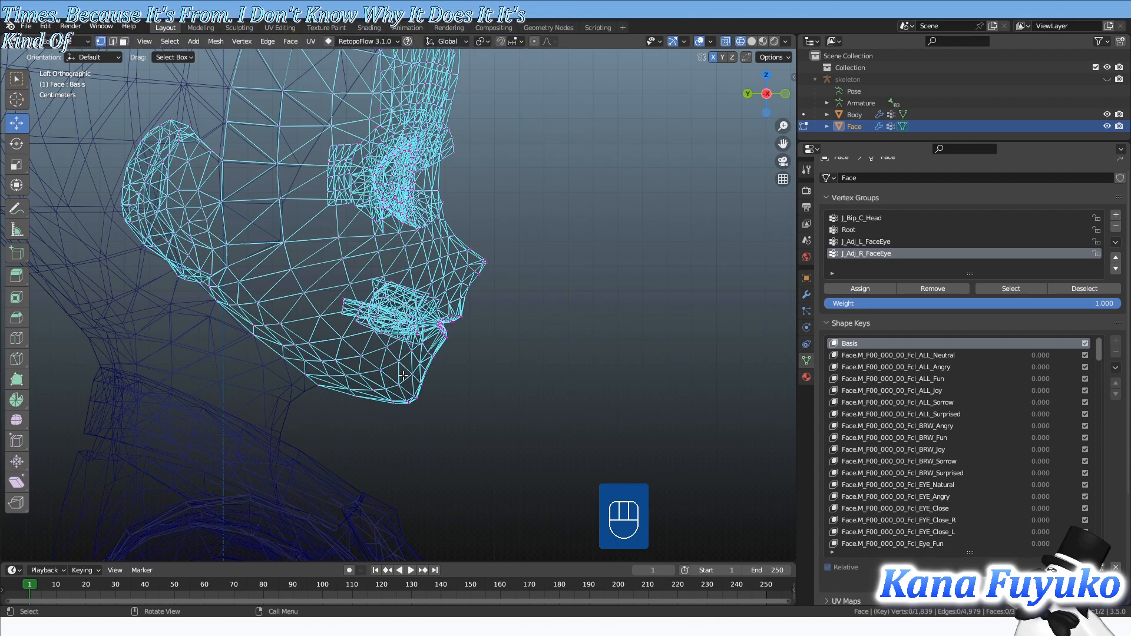
# - Make the Face.M_F00_000_00_Fcl_ALL_Joy shape key active and examine the opened mouth geometry from the side
pyautogui.click(954, 392)
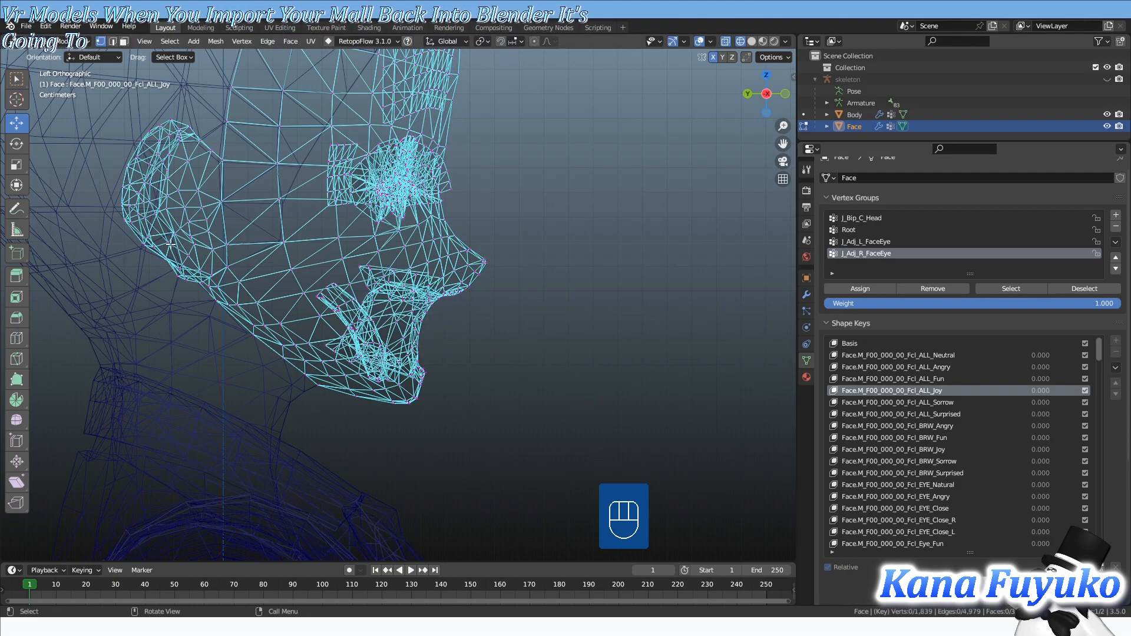
pyautogui.scroll(4, 255, 324)
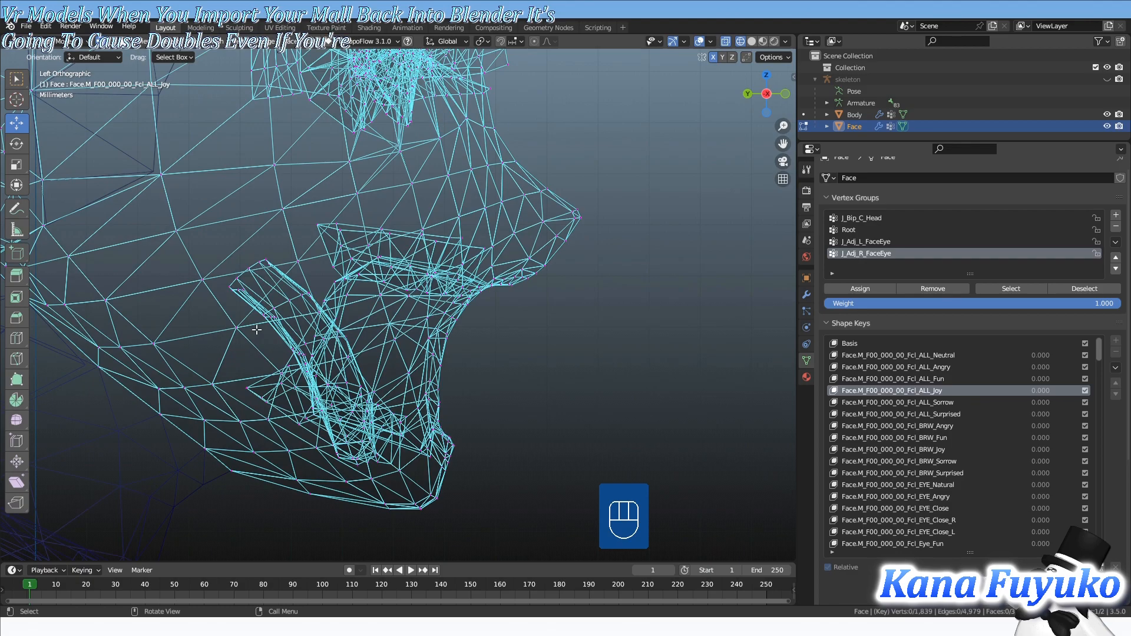
pyautogui.keyDown('shift'); pyautogui.moveTo(259, 317); pyautogui.dragTo(353, 208, button='middle'); pyautogui.keyUp('shift')
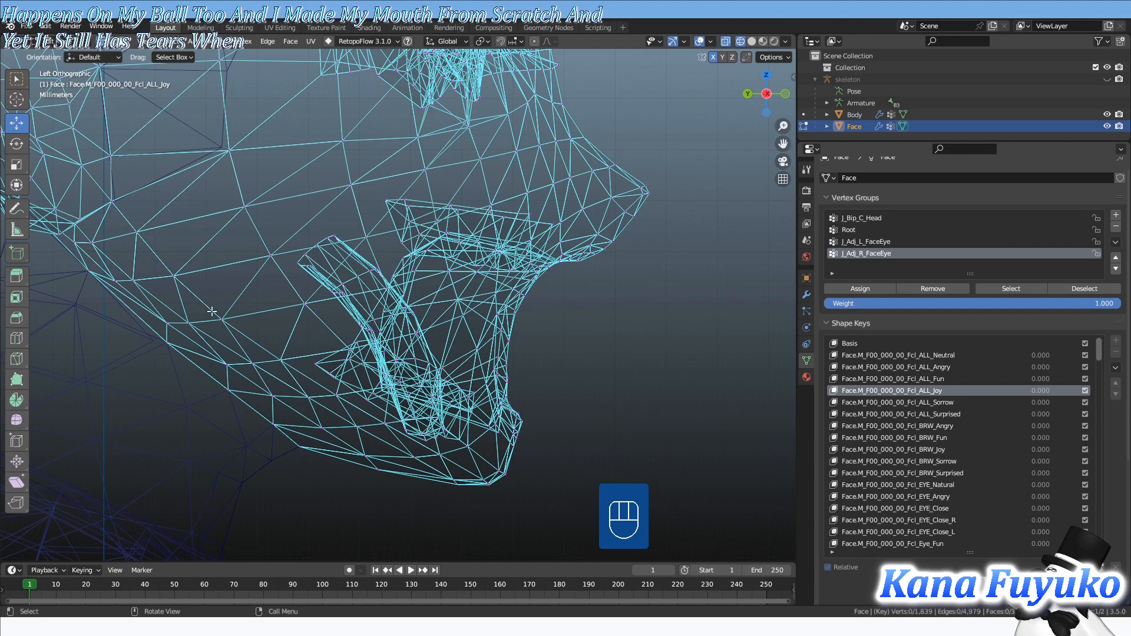
pyautogui.scroll(2, 244, 288)
pyautogui.moveTo(242, 191)
pyautogui.mouseDown()
pyautogui.moveTo(323, 252)
pyautogui.moveTo(259, 185)
pyautogui.mouseUp()
pyautogui.scroll(-3, 265, 224)
pyautogui.keyDown('shift'); pyautogui.moveTo(300, 243); pyautogui.dragTo(306, 277, button='middle'); pyautogui.keyUp('shift')
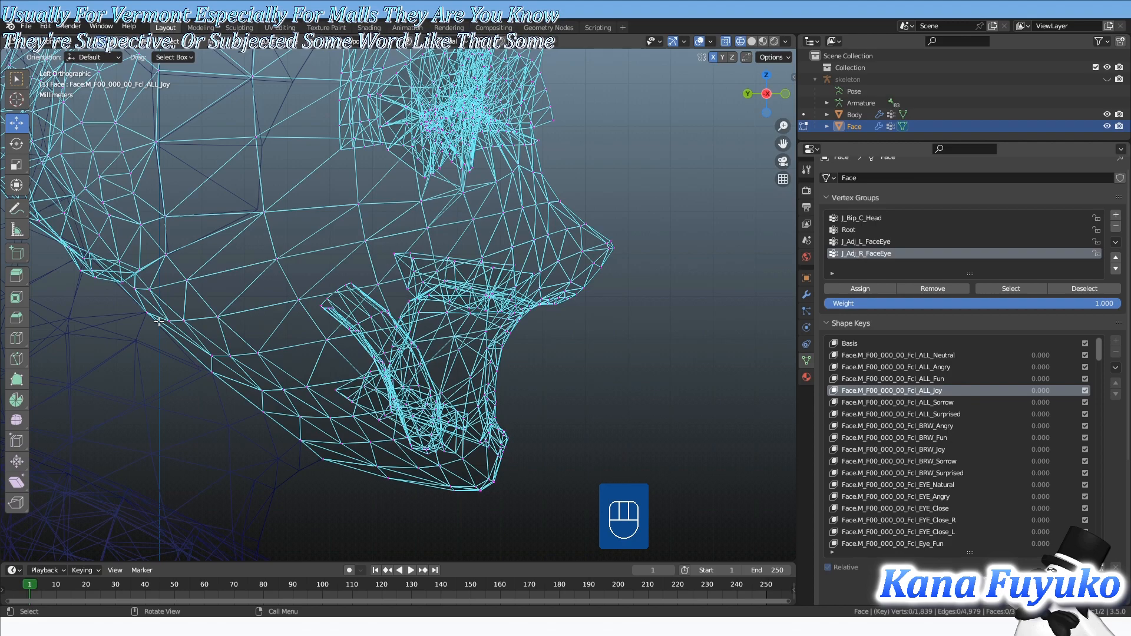
pyautogui.scroll(3, 246, 336)
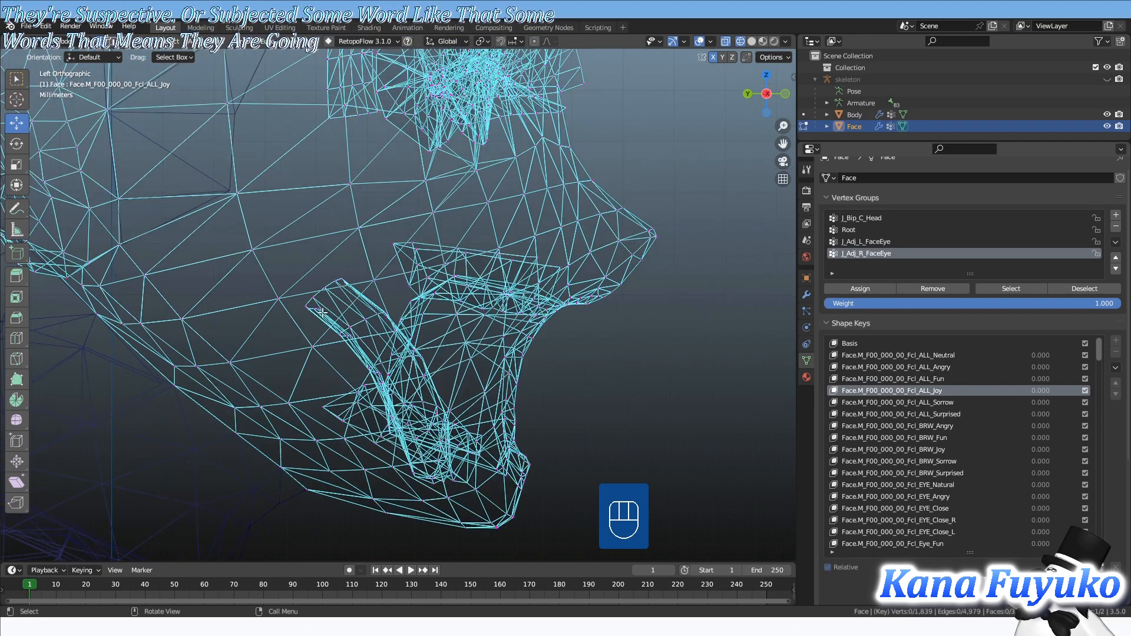
pyautogui.keyDown('shift'); pyautogui.moveTo(296, 262); pyautogui.dragTo(329, 244, button='middle'); pyautogui.keyUp('shift')
pyautogui.scroll(-3, 330, 242)
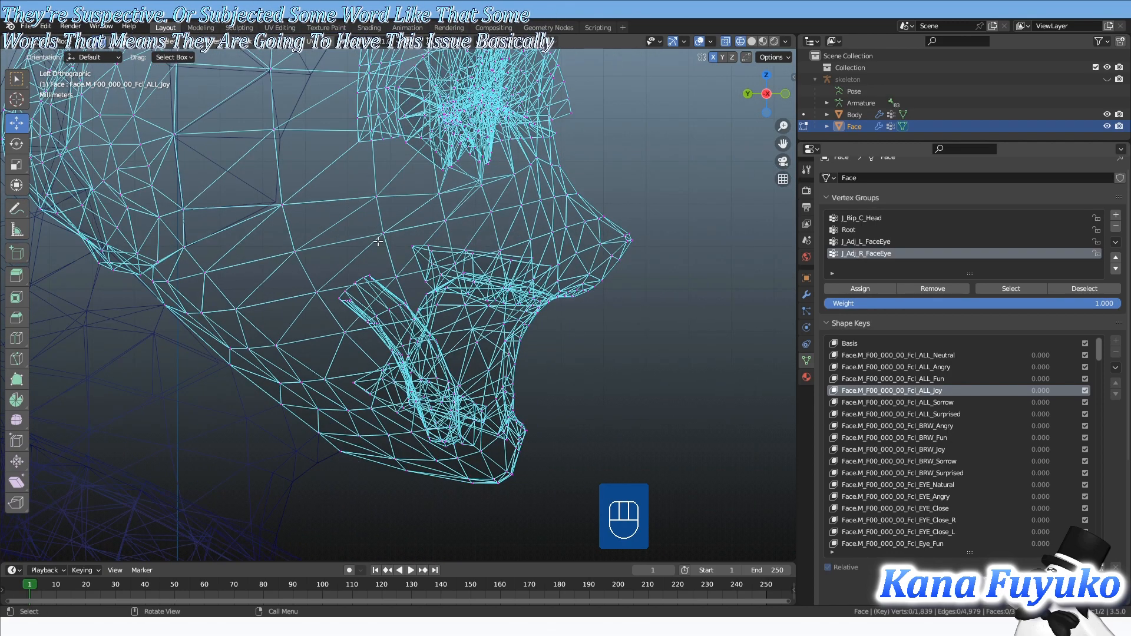
# - Select all linked geometry of the upper teeth inside the open mouth
pyautogui.scroll(2, 389, 224)
pyautogui.moveTo(401, 210); pyautogui.dragTo(453, 236)
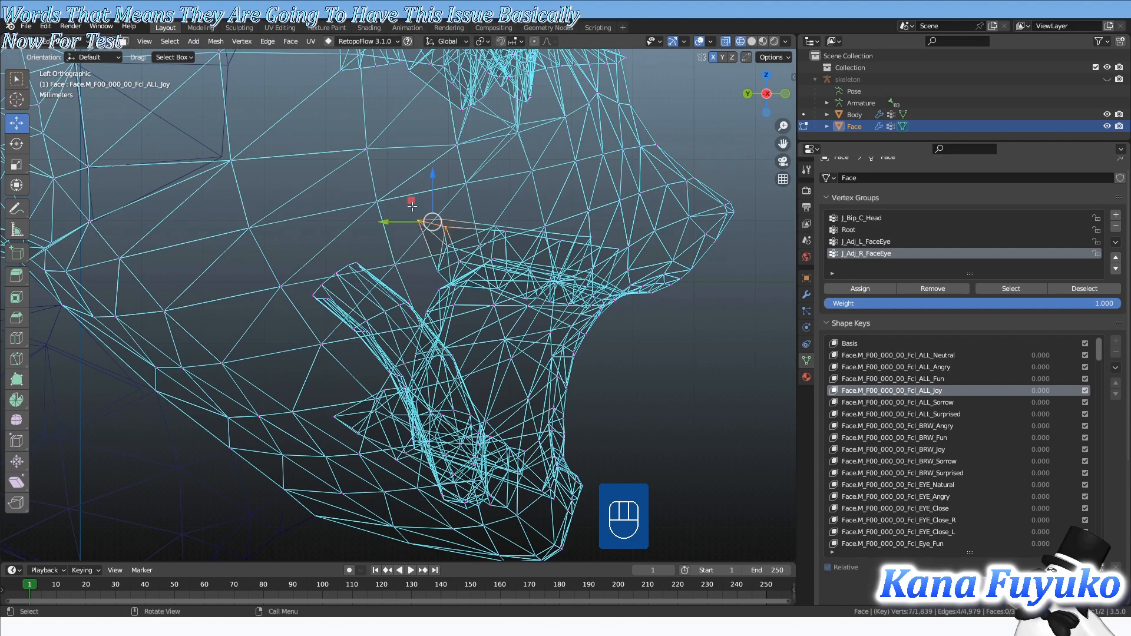
pyautogui.hotkey('ctrl', 'l')
pyautogui.keyDown('shift'); pyautogui.moveTo(646, 287); pyautogui.dragTo(523, 286, button='middle'); pyautogui.keyUp('shift')
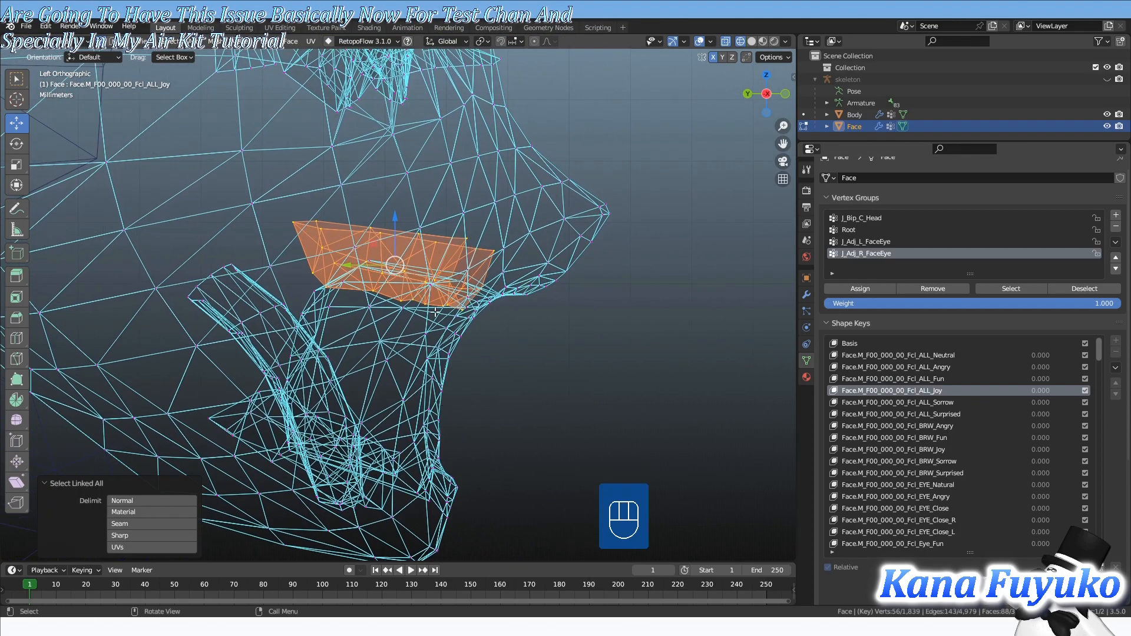
pyautogui.scroll(1, 395, 266)
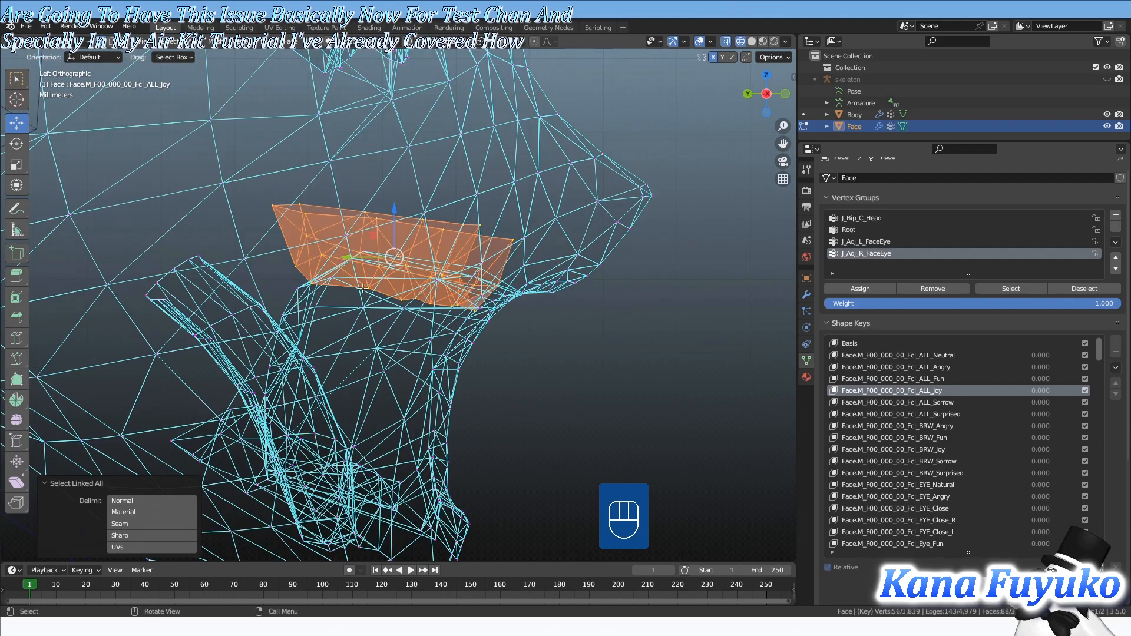
pyautogui.scroll(-2, 312, 347)
pyautogui.keyDown('shift'); pyautogui.moveTo(384, 272); pyautogui.dragTo(400, 281, button='middle'); pyautogui.keyUp('shift')
pyautogui.scroll(4, 400, 281)
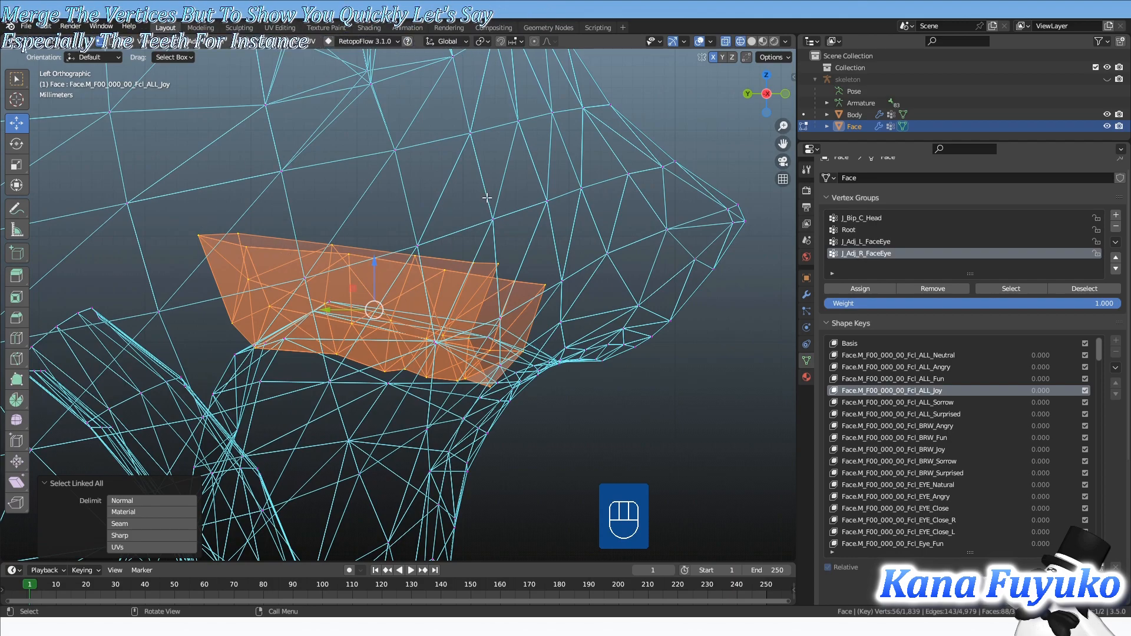
# - Compare the selected teeth on the Basis shape key and return to Face.M_F00_000_00_Fcl_ALL_Joy to inspect the mouth, without merging any vertices
pyautogui.press('m')
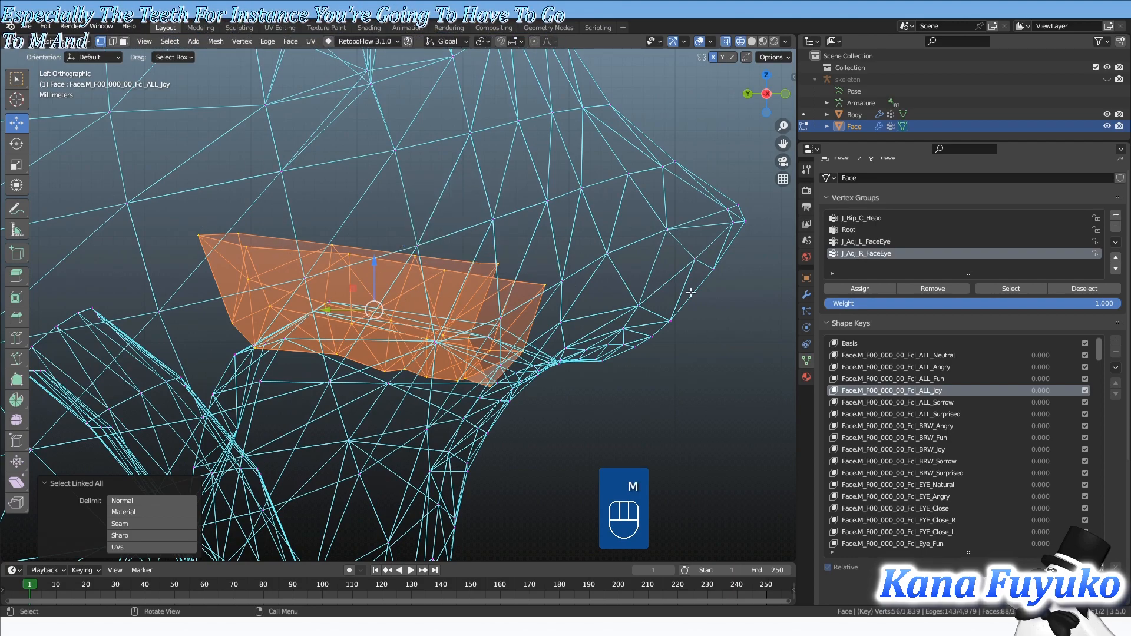
pyautogui.click(855, 344)
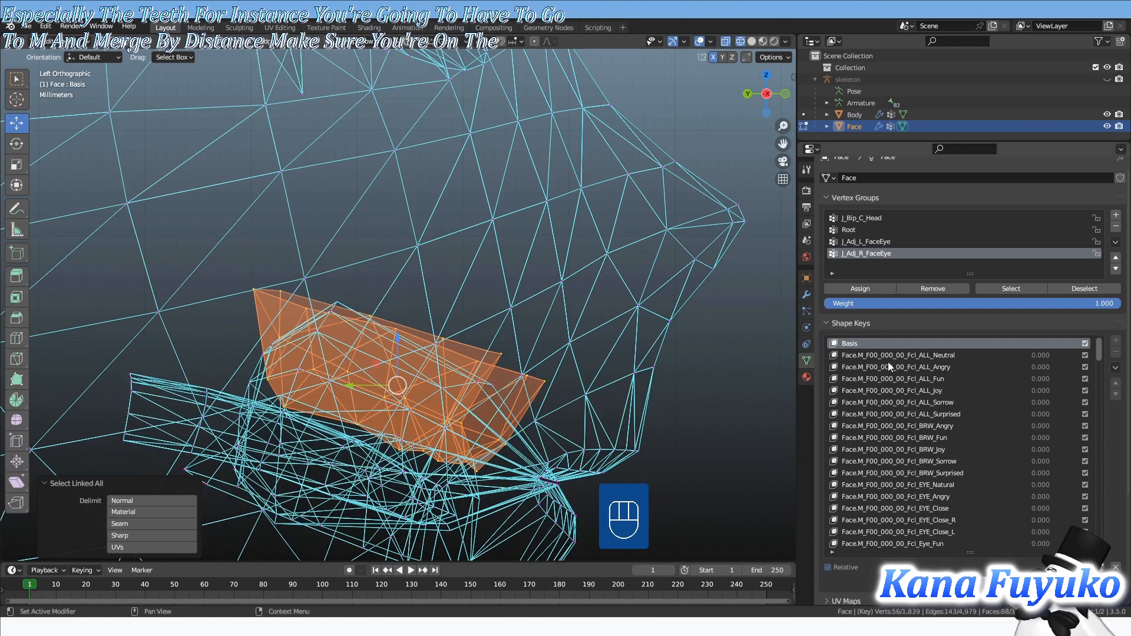
pyautogui.click(897, 378)
pyautogui.click(883, 390)
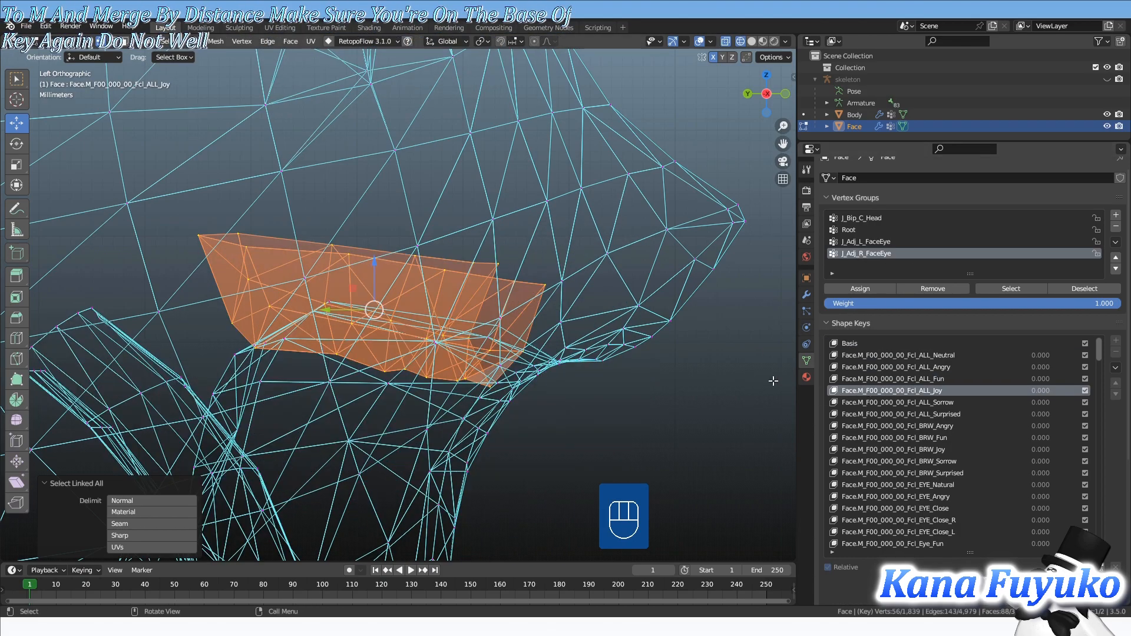
pyautogui.scroll(-3, 599, 399)
pyautogui.keyDown('shift'); pyautogui.moveTo(519, 340); pyautogui.dragTo(462, 248, button='middle'); pyautogui.keyUp('shift')
pyautogui.scroll(2, 462, 247)
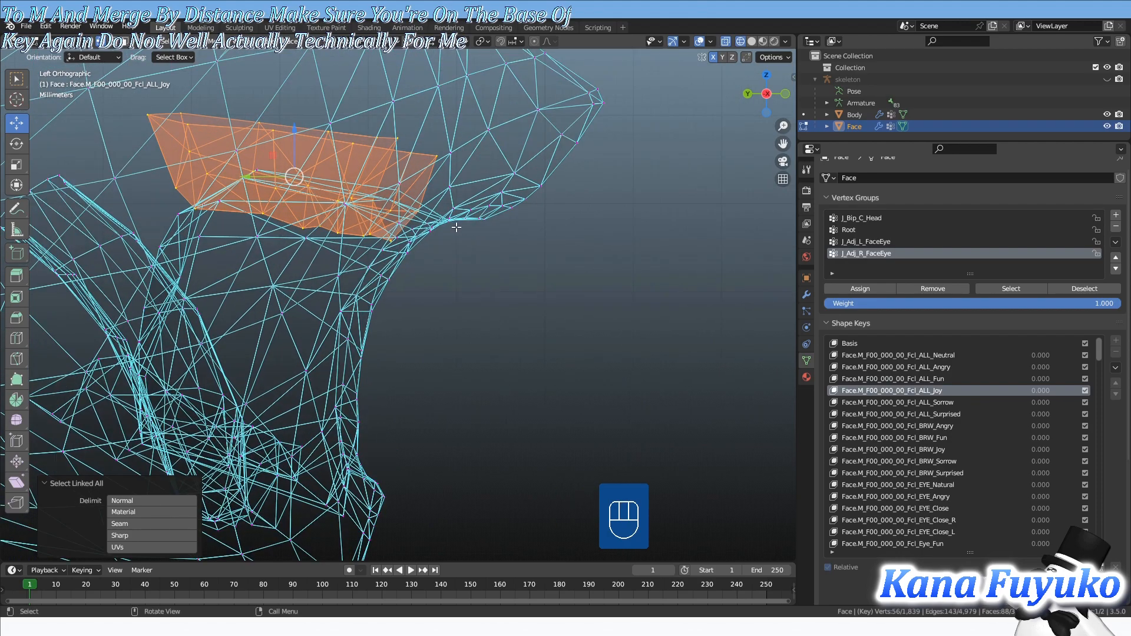
pyautogui.scroll(-1, 419, 344)
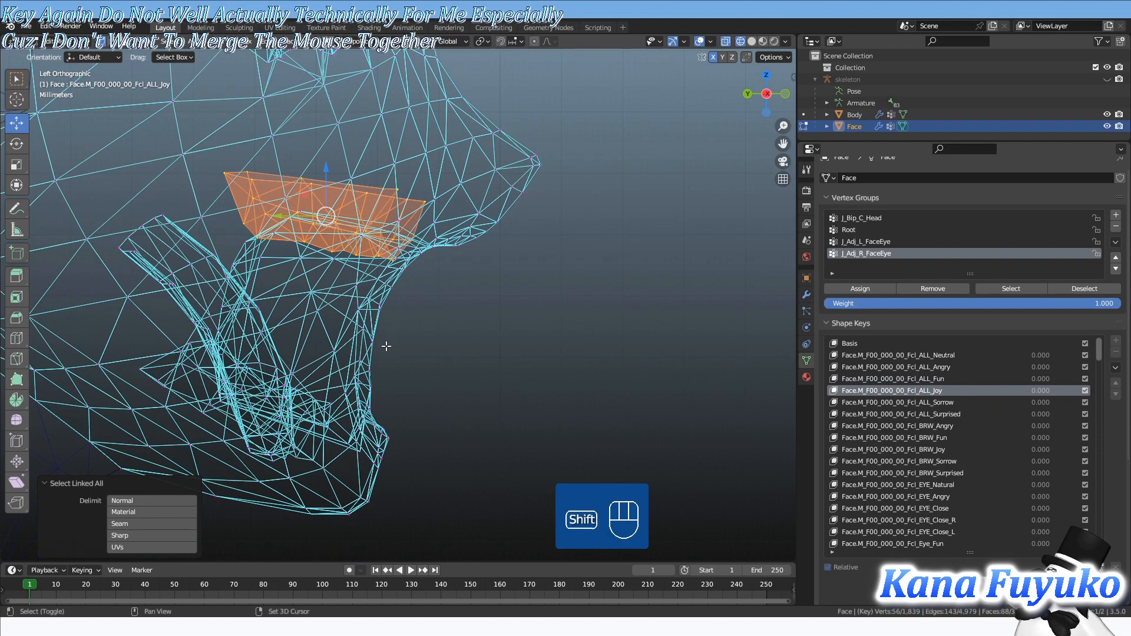
# - Bring up the merge options and the normals options for the selected upper teeth without applying either
pyautogui.keyDown('shift'); pyautogui.moveTo(328, 267); pyautogui.dragTo(391, 334, button='middle'); pyautogui.keyUp('shift')
pyautogui.scroll(1, 391, 334)
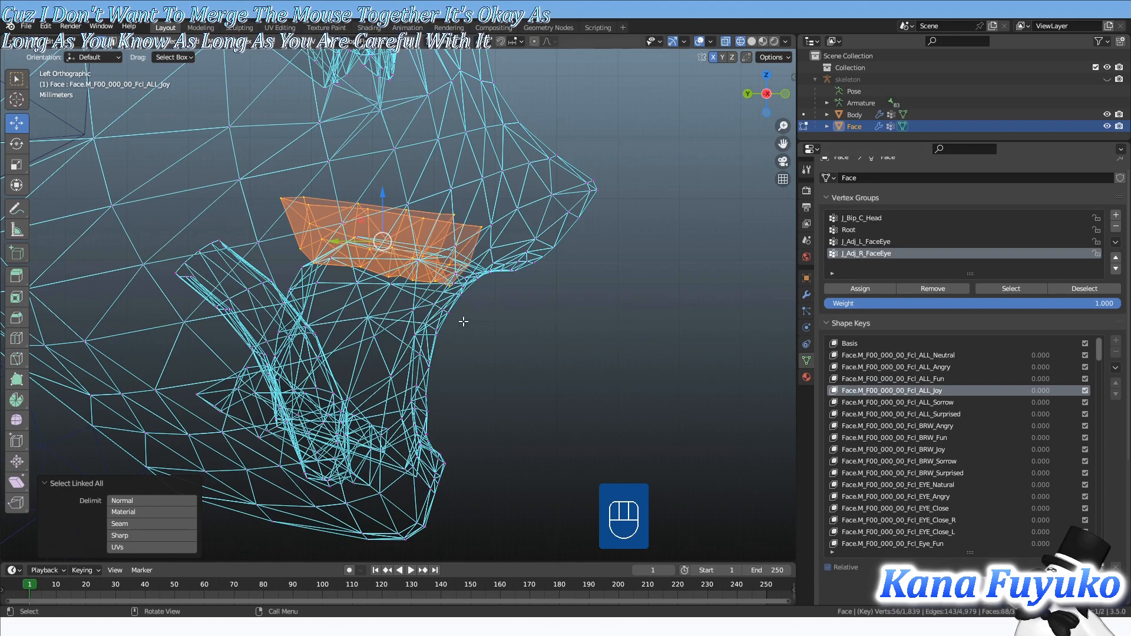
pyautogui.press('m')
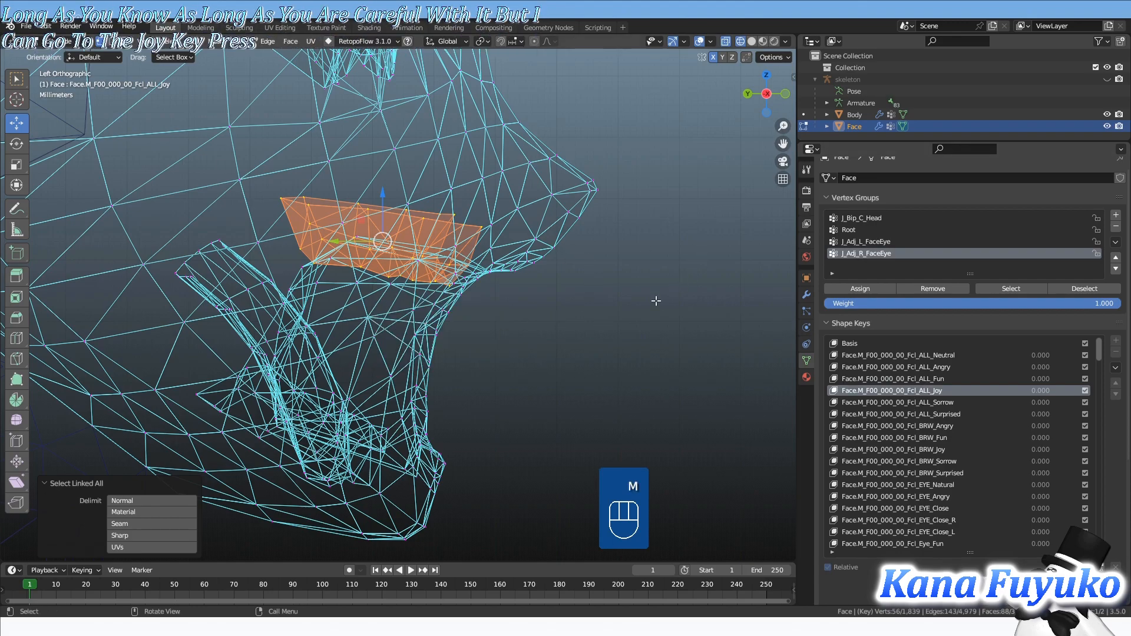
pyautogui.hotkey('alt', 'n')
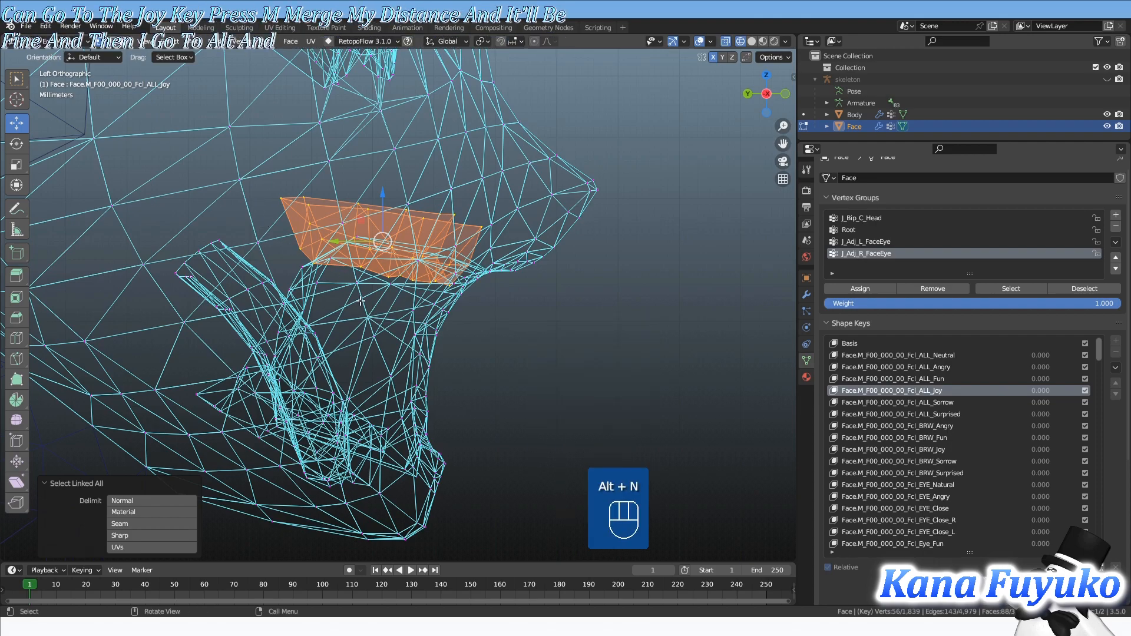
# - Box-select the nose tip and the ear area as further places with doubled vertices, and clear the selection
pyautogui.scroll(-2, 360, 302)
pyautogui.keyDown('shift'); pyautogui.moveTo(496, 165); pyautogui.dragTo(577, 258, button='middle'); pyautogui.keyUp('shift')
pyautogui.moveTo(568, 284); pyautogui.dragTo(651, 362)
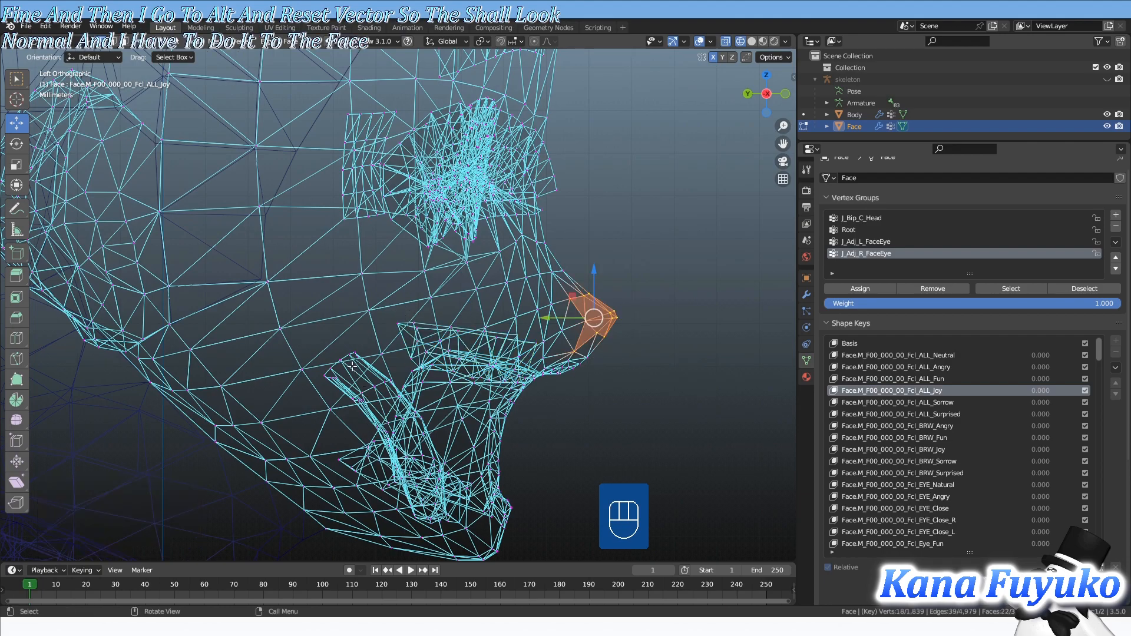
pyautogui.keyDown('shift'); pyautogui.moveTo(385, 470); pyautogui.dragTo(394, 381, button='middle'); pyautogui.keyUp('shift')
pyautogui.keyDown('shift'); pyautogui.moveTo(431, 306); pyautogui.dragTo(627, 544, button='middle'); pyautogui.keyUp('shift')
pyautogui.moveTo(146, 222); pyautogui.dragTo(406, 285)
pyautogui.scroll(-2, 377, 319)
pyautogui.scroll(-3, 373, 318)
pyautogui.click(623, 285)
# - Return to Object Mode and view the character's face from the front in Material Preview shading
pyautogui.moveTo(495, 292); pyautogui.dragTo(347, 312, button='middle')
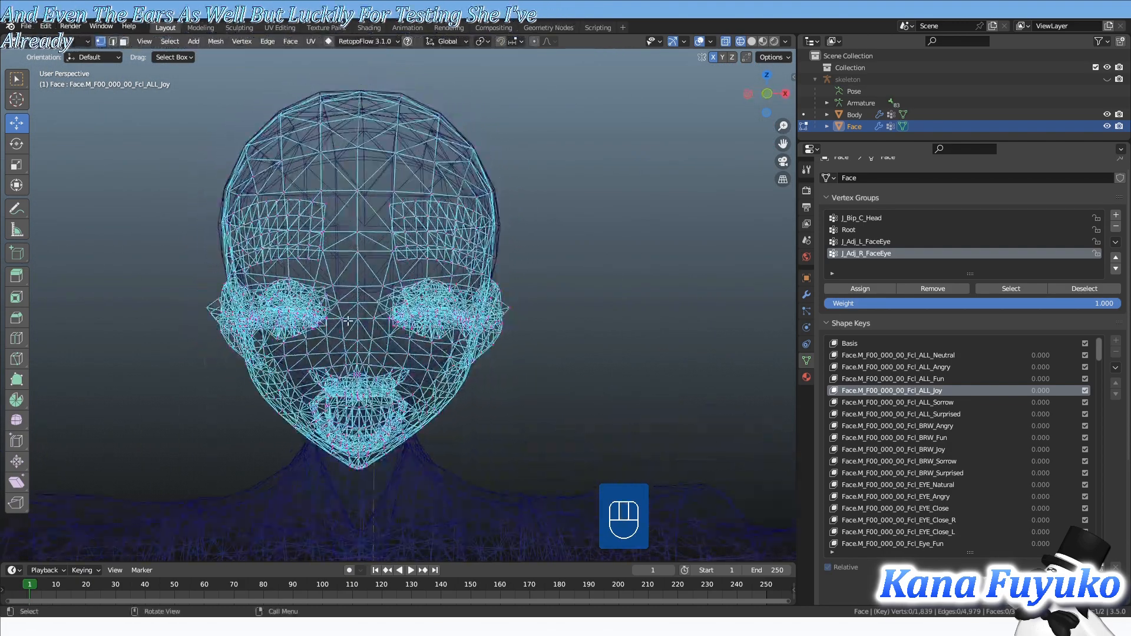
pyautogui.press('z')
pyautogui.click(426, 314)
pyautogui.scroll(-2, 345, 353)
pyautogui.moveTo(346, 353)
pyautogui.mouseDown(button='middle')
pyautogui.moveTo(357, 357)
pyautogui.moveTo(350, 308)
pyautogui.mouseUp(button='middle')
pyautogui.press('Tab')
pyautogui.scroll(3, 333, 372)
pyautogui.press('z')
pyautogui.click(348, 366)
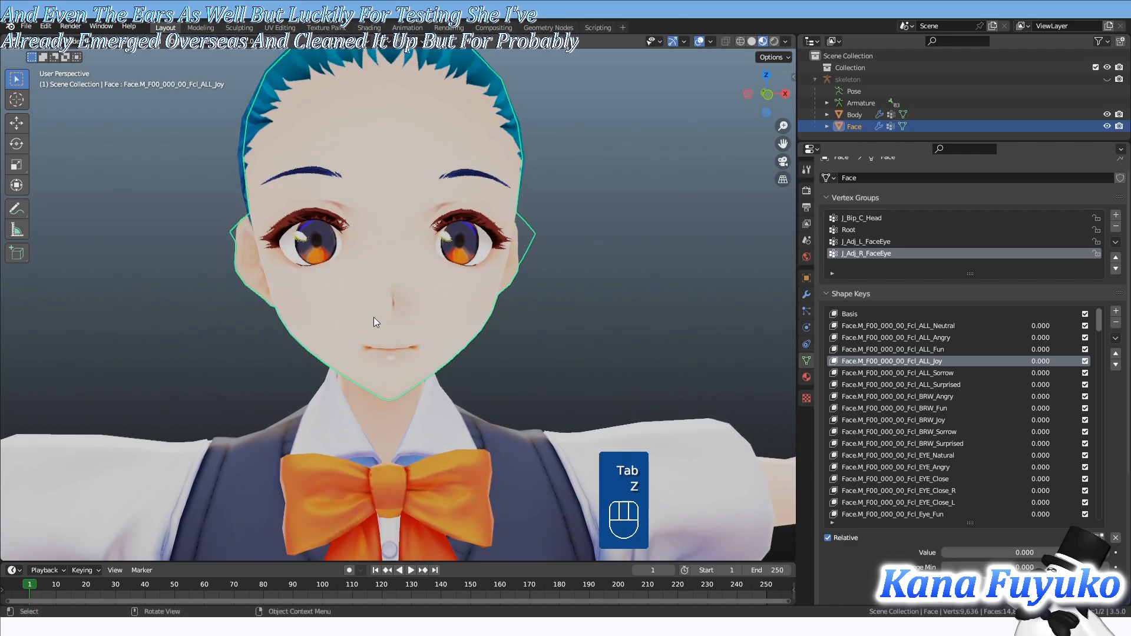
pyautogui.press('KP_1')
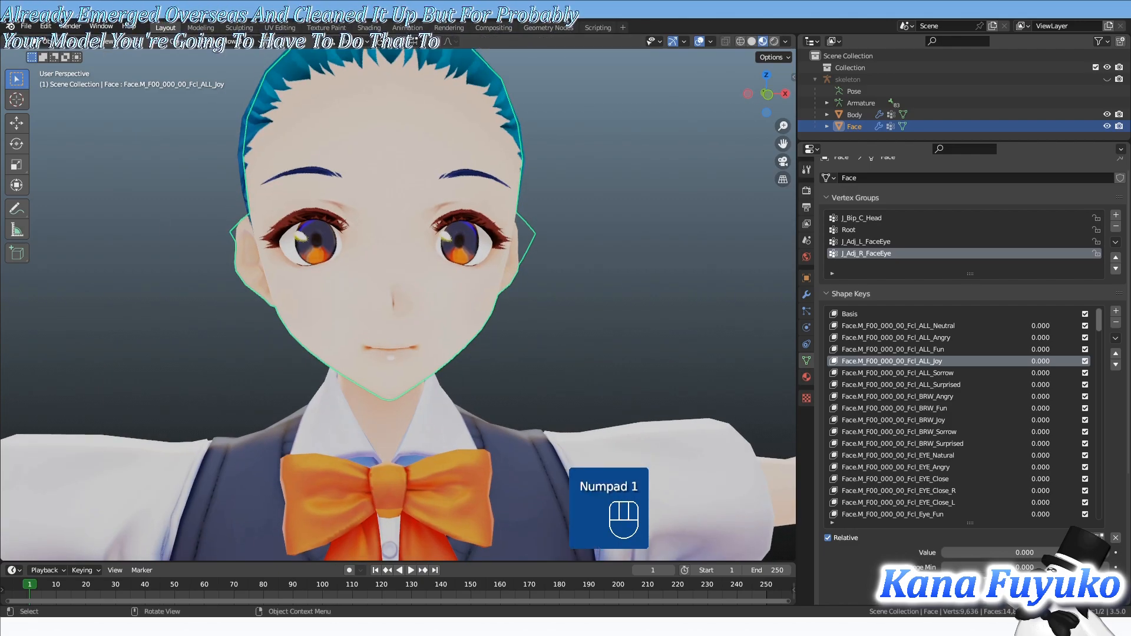
pyautogui.moveTo(619, 373); pyautogui.dragTo(683, 370, button='middle')
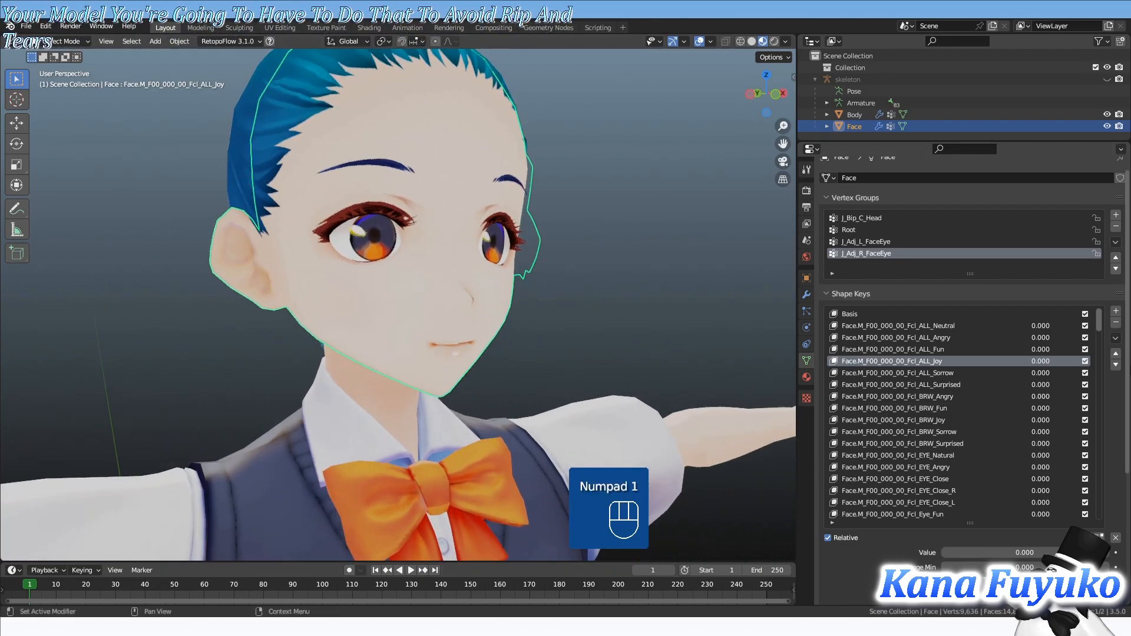
# - Add a new shape key to the face and select two centre vertices of the lower lip in Edit Mode
pyautogui.click(1116, 312)
pyautogui.press('Tab')
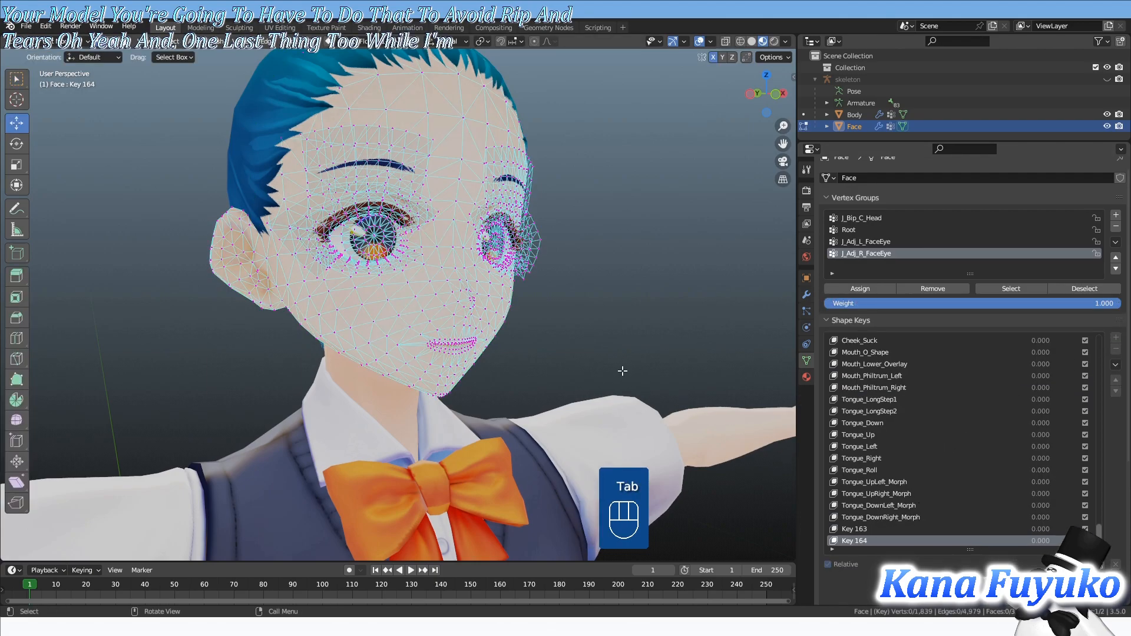
pyautogui.moveTo(584, 392); pyautogui.dragTo(550, 391, button='middle')
pyautogui.scroll(3, 507, 392)
pyautogui.moveTo(439, 389); pyautogui.dragTo(401, 295, button='middle')
pyautogui.scroll(1, 426, 367)
pyautogui.scroll(3, 413, 375)
pyautogui.scroll(-2, 403, 396)
pyautogui.scroll(8, 400, 294)
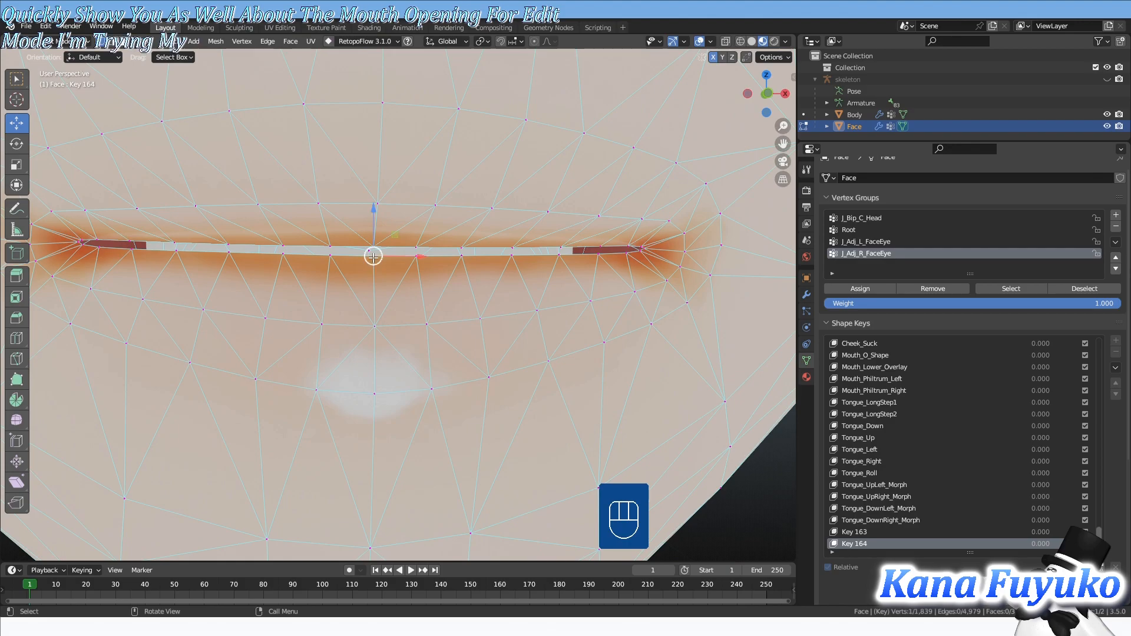
pyautogui.keyDown('shift'); pyautogui.click(373, 324); pyautogui.keyUp('shift')
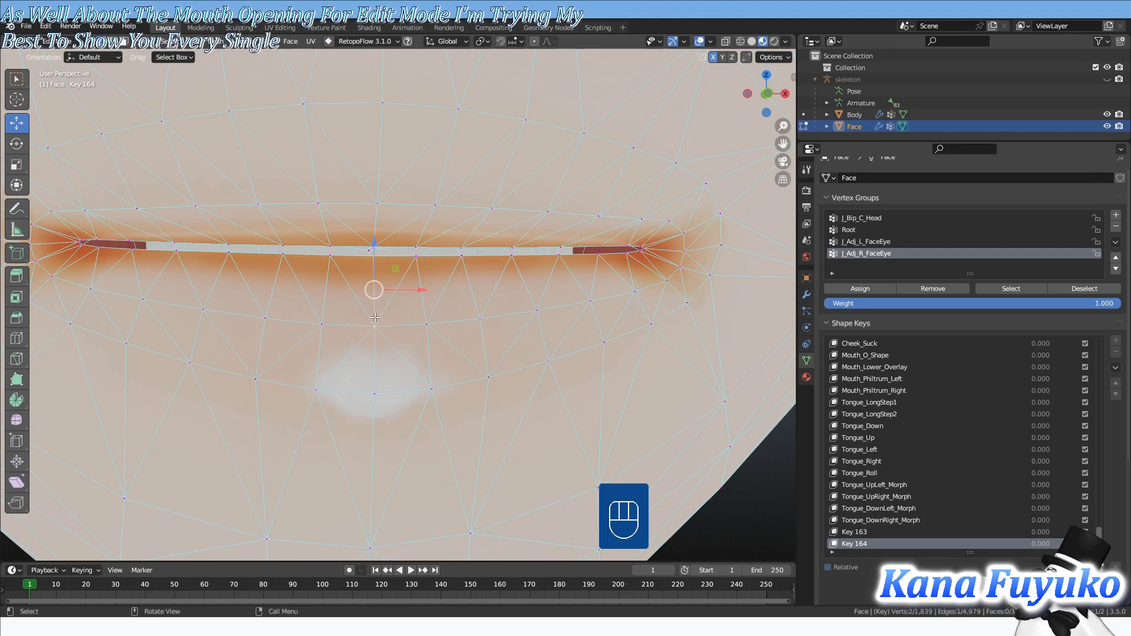
# - Enable proportional editing and try moving the selected lower-lip vertices vertically, cancelling the move
pyautogui.scroll(-6, 370, 325)
pyautogui.scroll(-1, 370, 329)
pyautogui.press('o')
pyautogui.scroll(3, 378, 318)
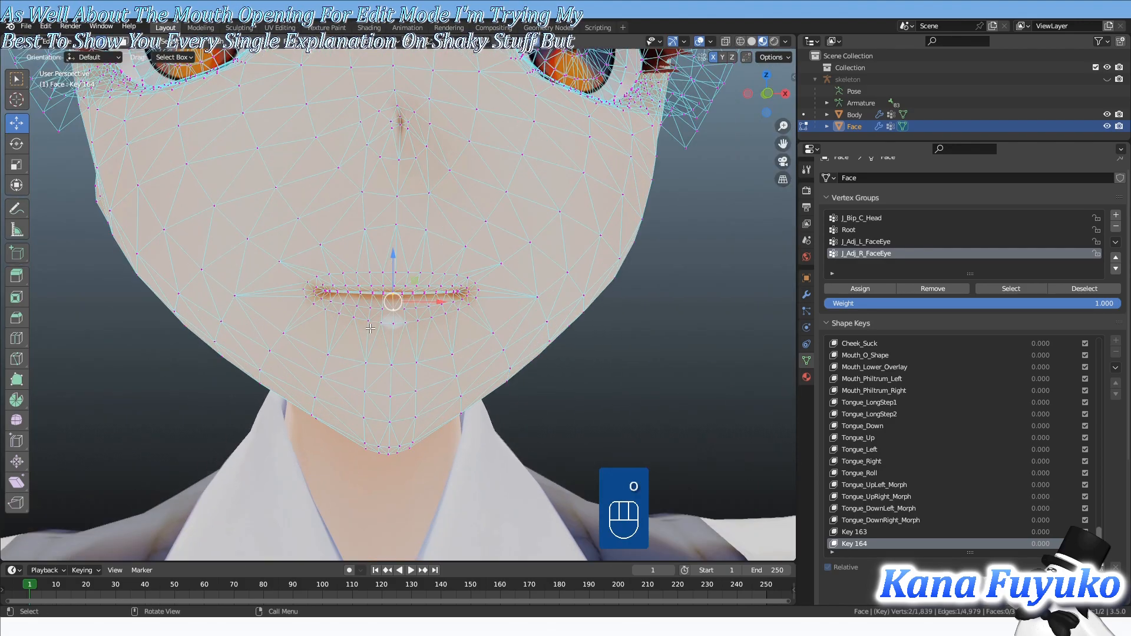
pyautogui.moveTo(395, 257); pyautogui.dragTo(425, 310)
pyautogui.moveTo(450, 208); pyautogui.dragTo(416, 242)
pyautogui.rightClick(412, 277)
# - Limit proportional editing to connected vertices and pull the lower lip down about 0.0083 m in Z with a proportional size of 0.020
pyautogui.scroll(8, 403, 298)
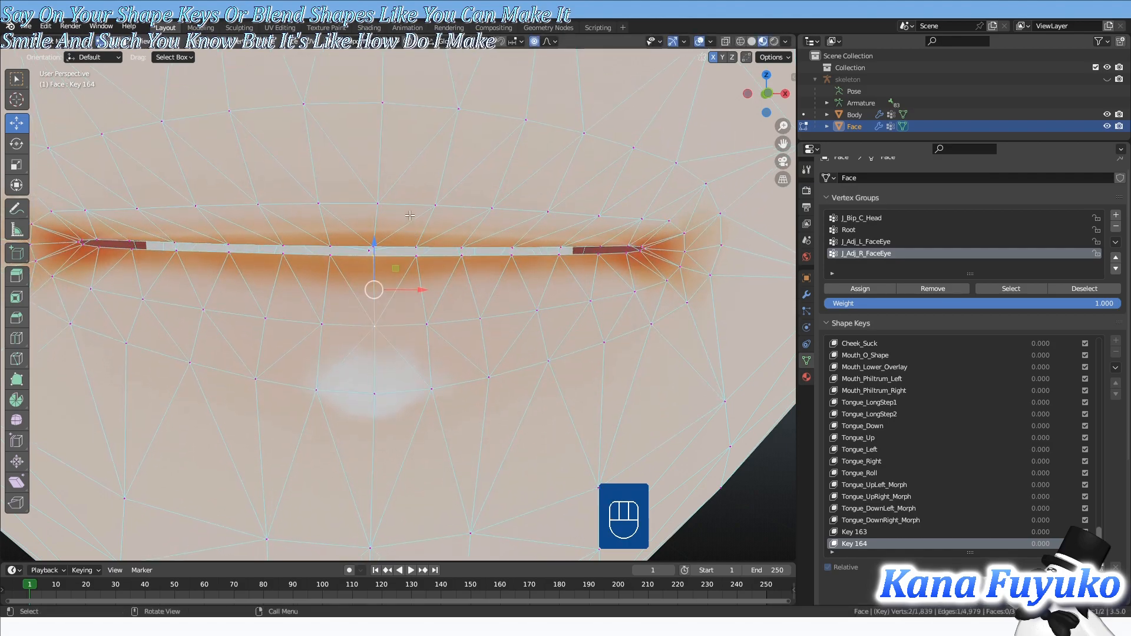
pyautogui.scroll(-5, 417, 243)
pyautogui.click(548, 42)
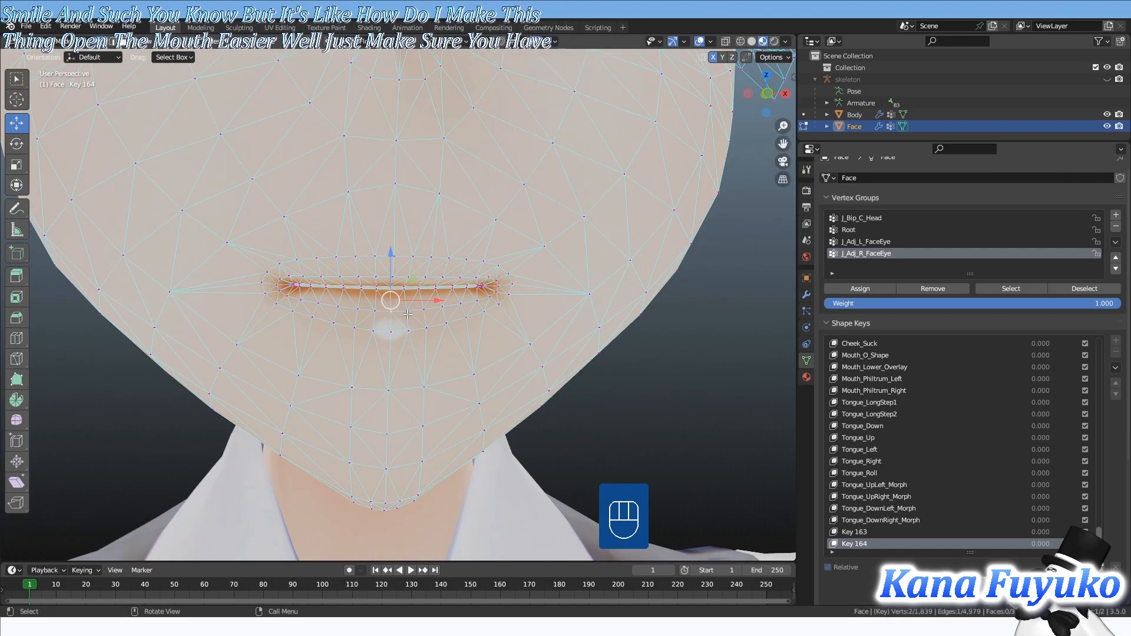
pyautogui.moveTo(393, 258); pyautogui.dragTo(375, 333)
pyautogui.scroll(5, 383, 247)
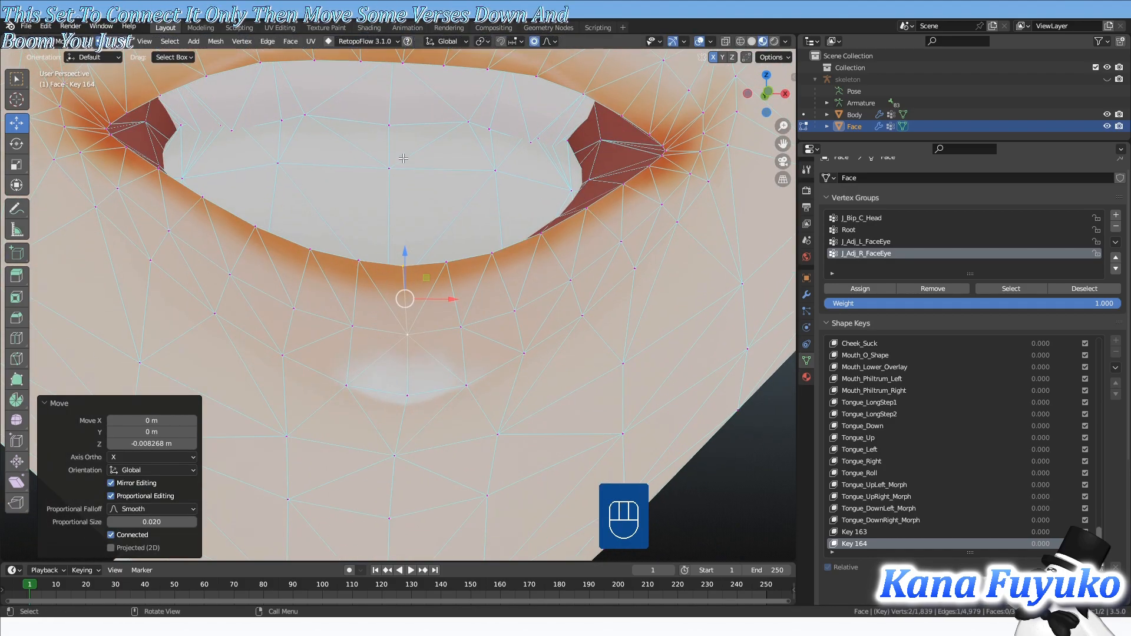
# - Select the linked lower teeth inside the opened mouth and move them down to follow the lower lip
pyautogui.click(389, 172)
pyautogui.press('l')
pyautogui.moveTo(378, 162); pyautogui.dragTo(364, 235)
pyautogui.scroll(-4, 372, 254)
# - Preview the mouth opening in Object Mode by varying the new shape key's value
pyautogui.press('Tab')
pyautogui.scroll(-3, 377, 273)
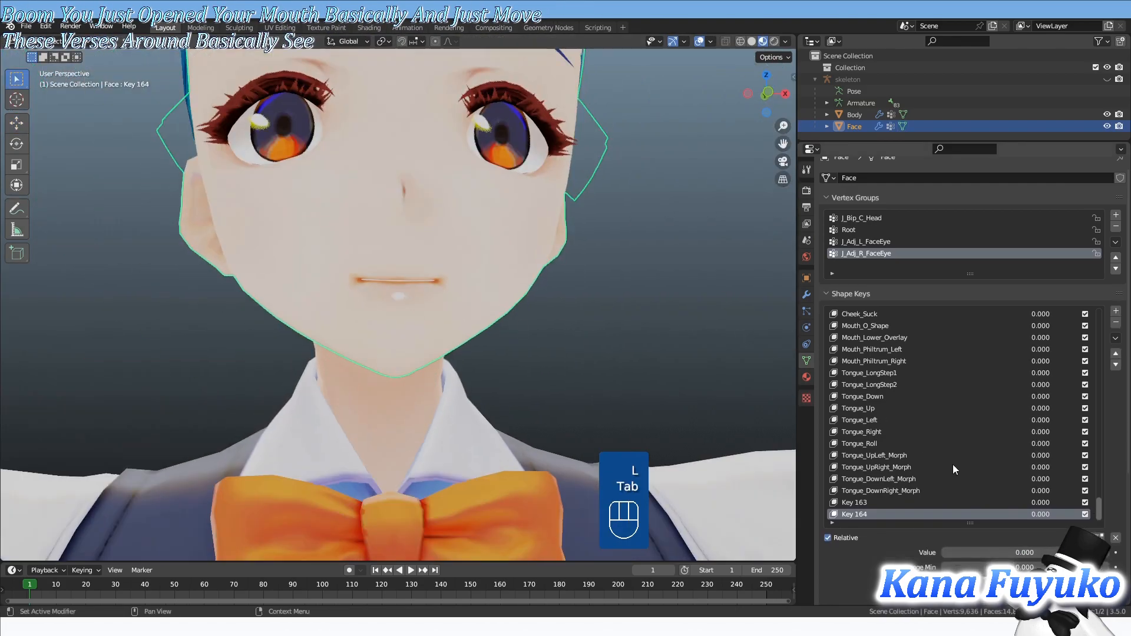
pyautogui.moveTo(1004, 553); pyautogui.dragTo(943, 553)
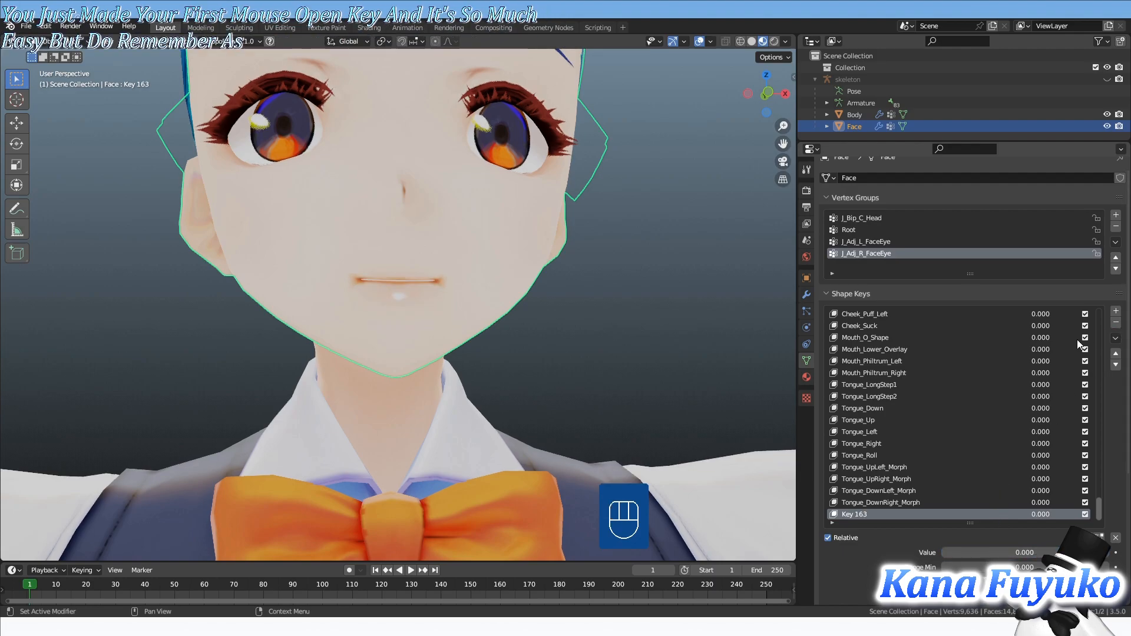
# - Enter Edit Mode on the Key 163 shape key and turn off Connected Only for proportional editing
pyautogui.press('Tab')
pyautogui.scroll(5, 423, 315)
pyautogui.moveTo(421, 268); pyautogui.dragTo(422, 267)
pyautogui.click(554, 41)
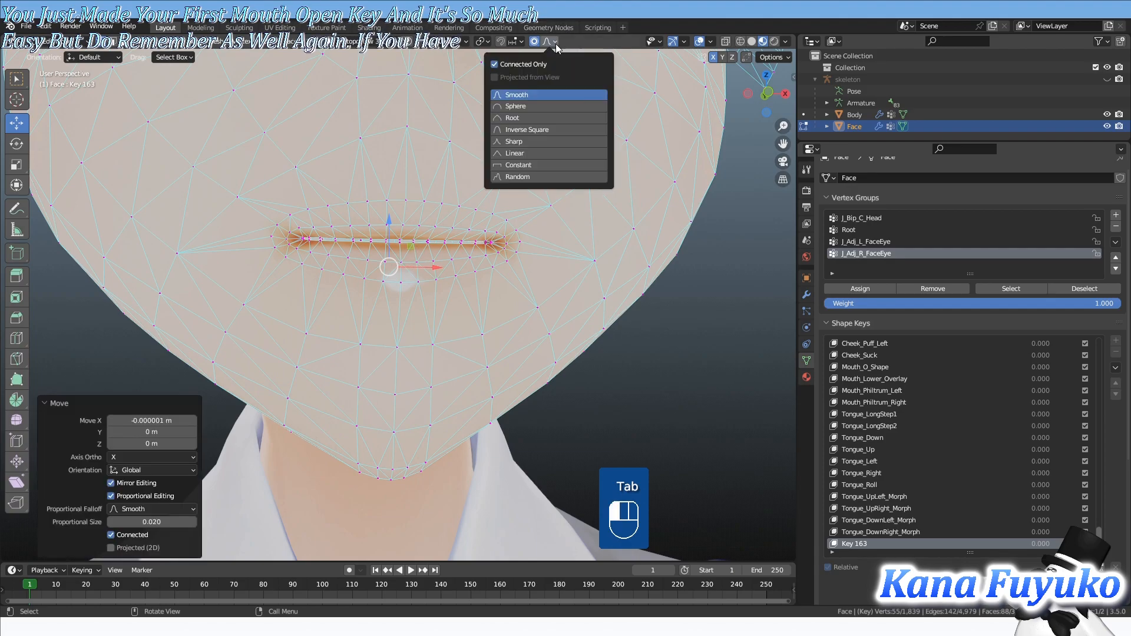
pyautogui.click(529, 66)
# - Try moving the lower teeth down with proportional editing and check the effect on the mouth interior in wireframe from the left
pyautogui.moveTo(395, 215); pyautogui.dragTo(389, 330)
pyautogui.press('z')
pyautogui.moveTo(370, 309); pyautogui.dragTo(469, 256, button='middle')
pyautogui.hotkey('ctrl', 'z')
pyautogui.press('ctrl+KP_3')
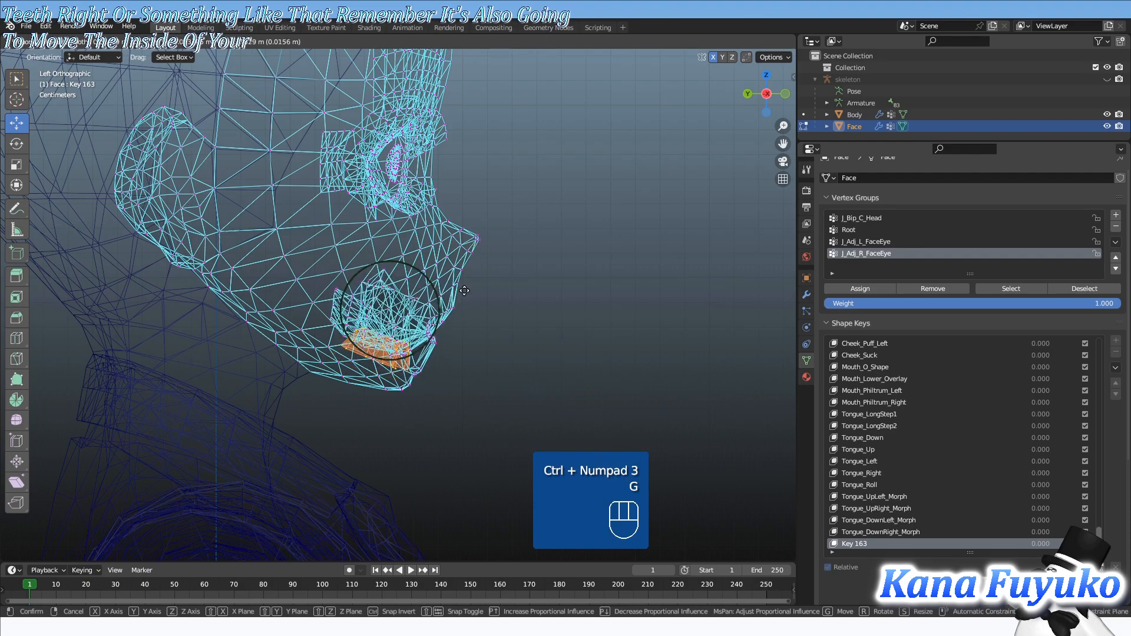
pyautogui.press('g')
# - Select all linked geometry of the teeth and tongue inside the mouth and hide it
pyautogui.scroll(7, 482, 259)
pyautogui.keyDown('shift'); pyautogui.moveTo(365, 259); pyautogui.dragTo(397, 315, button='middle'); pyautogui.keyUp('shift')
pyautogui.moveTo(178, 281); pyautogui.dragTo(231, 368)
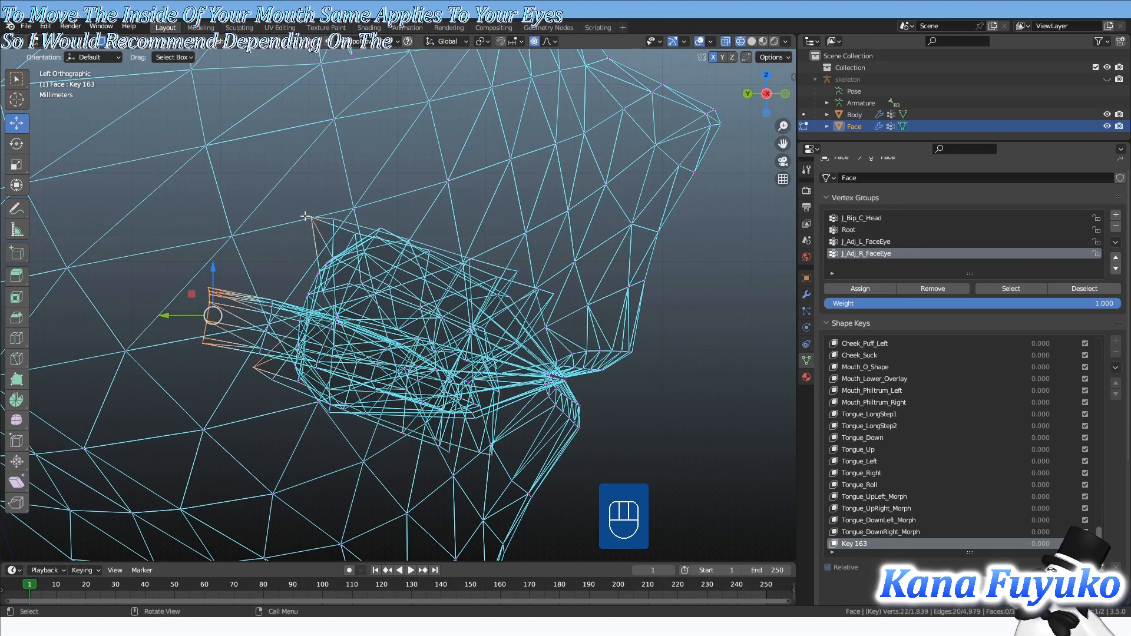
pyautogui.hotkey('ctrl', 'l')
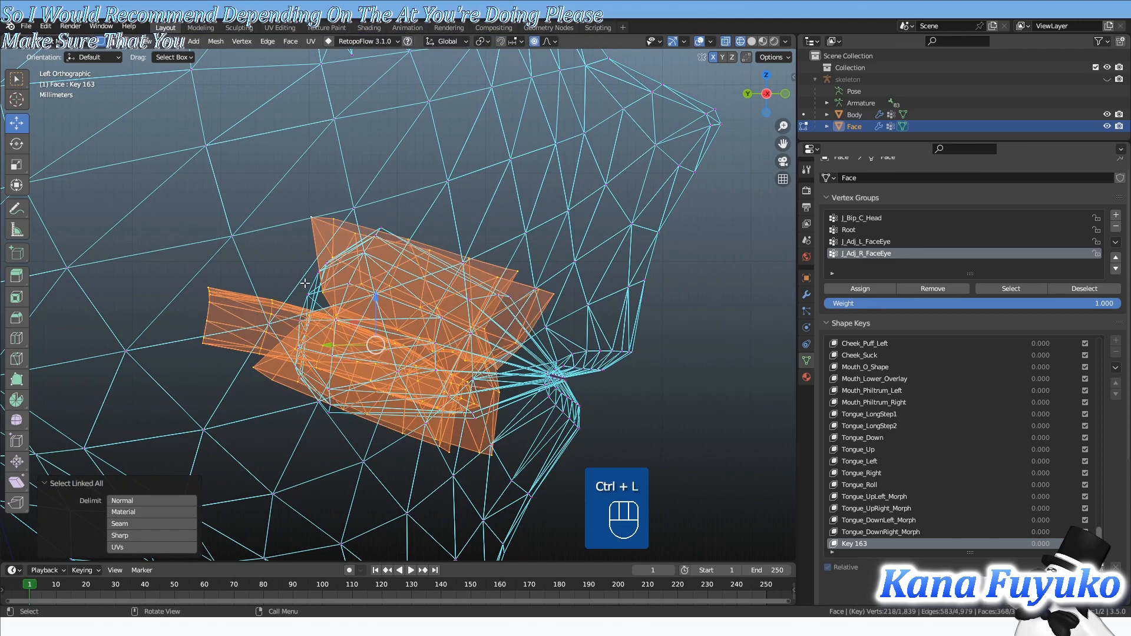
pyautogui.press('h')
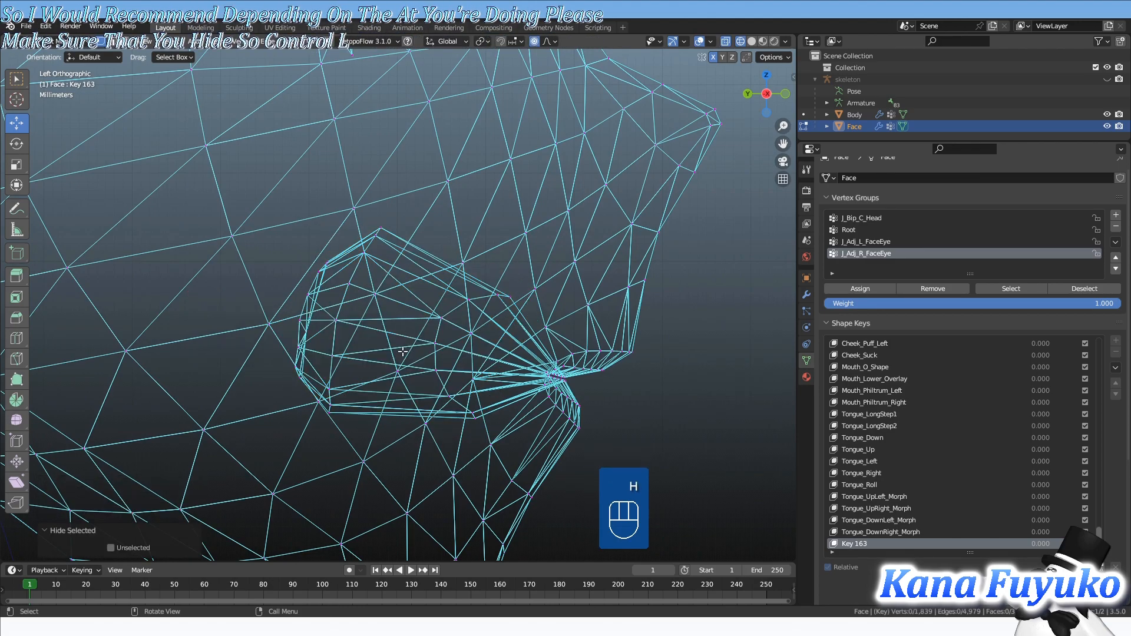
# - Reveal the hidden teeth and tongue, then undo both the reveal and the earlier hiding
pyautogui.hotkey('alt', 'h')
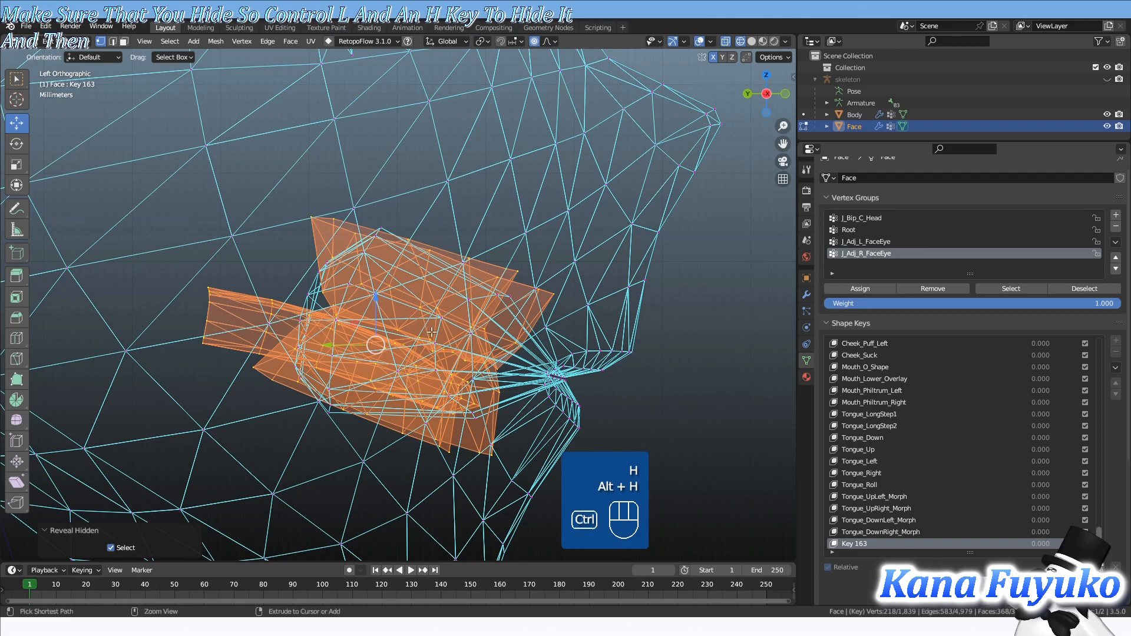
pyautogui.hotkey('ctrl', 'z')
pyautogui.keyDown('shift'); pyautogui.moveTo(522, 338); pyautogui.dragTo(355, 258, button='middle'); pyautogui.keyUp('shift')
pyautogui.scroll(2, 356, 258)
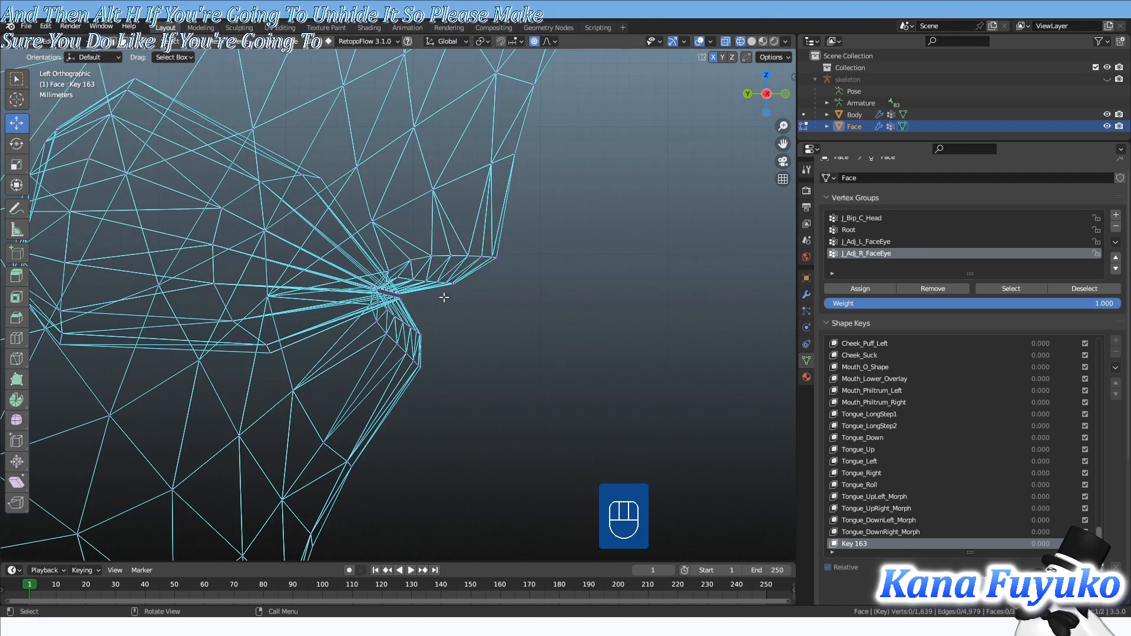
pyautogui.hotkey('ctrl', 'z')
pyautogui.moveTo(304, 274); pyautogui.dragTo(488, 312, button='middle')
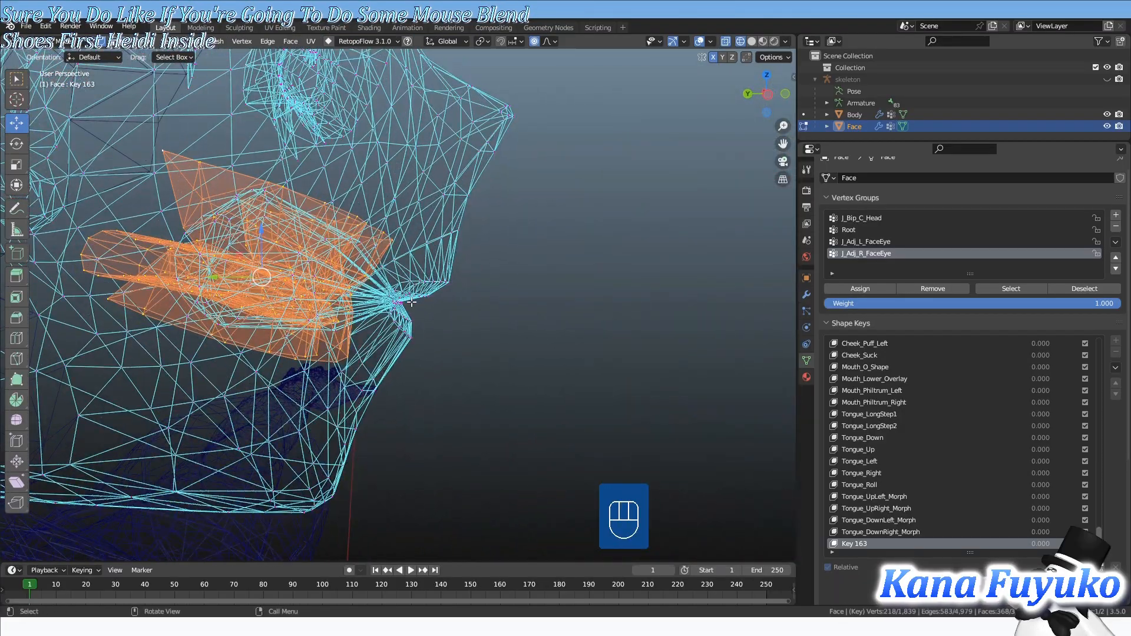
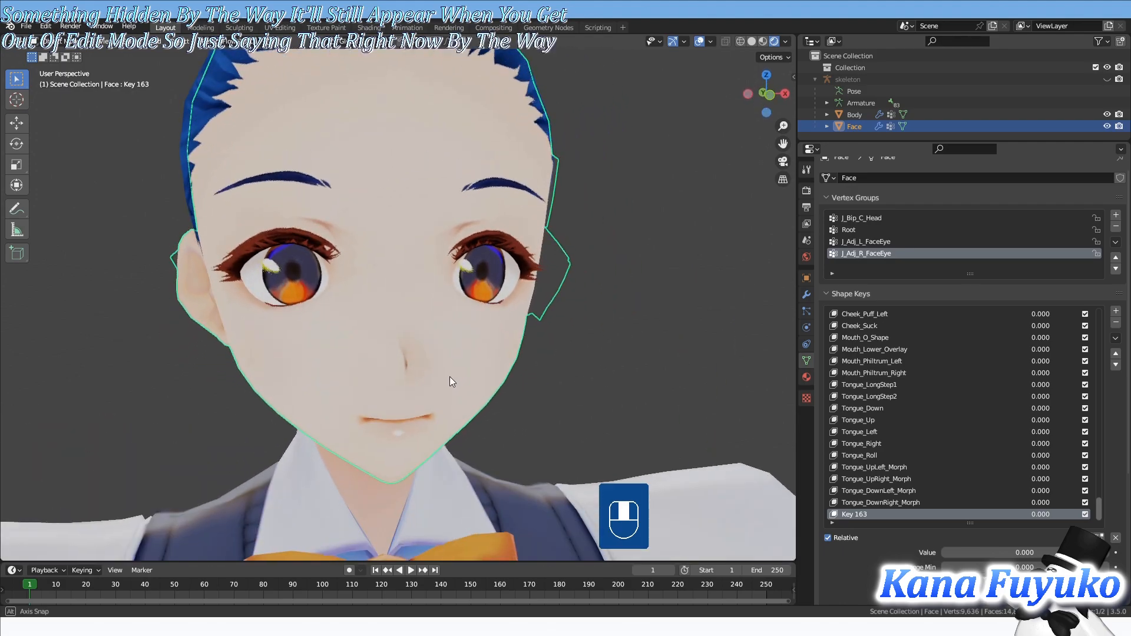
# - Reveal all hidden face geometry in Edit Mode and return to Object Mode facing the character
pyautogui.press('Tab')
pyautogui.hotkey('alt', 'h')
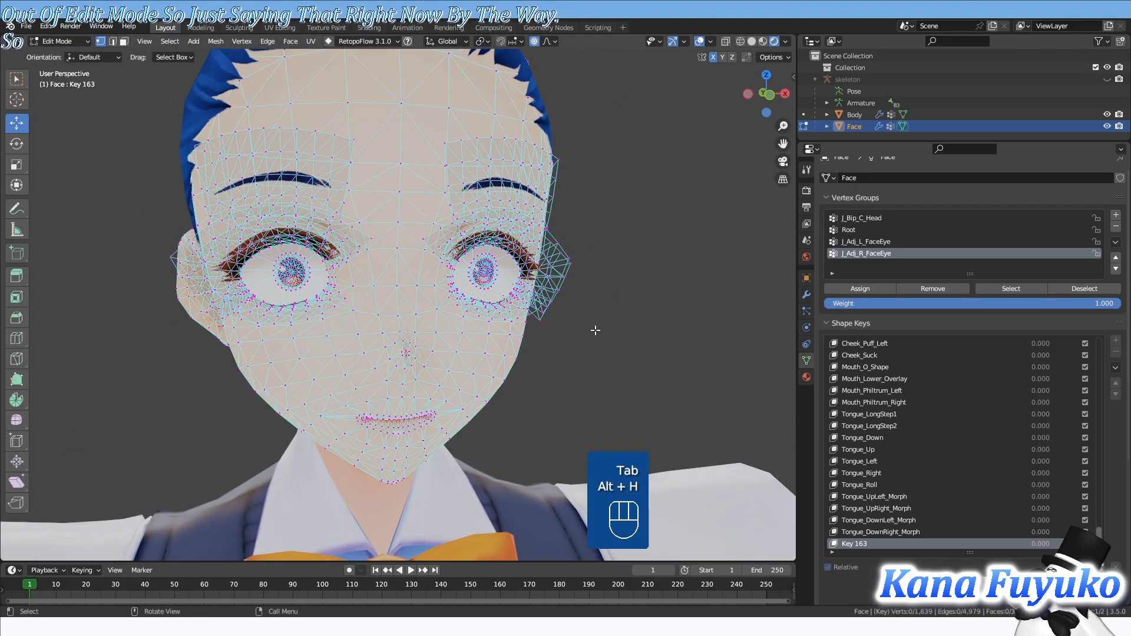
pyautogui.press('Tab')
pyautogui.moveTo(398, 370); pyautogui.dragTo(362, 346, button='middle')
pyautogui.scroll(-1, 365, 344)
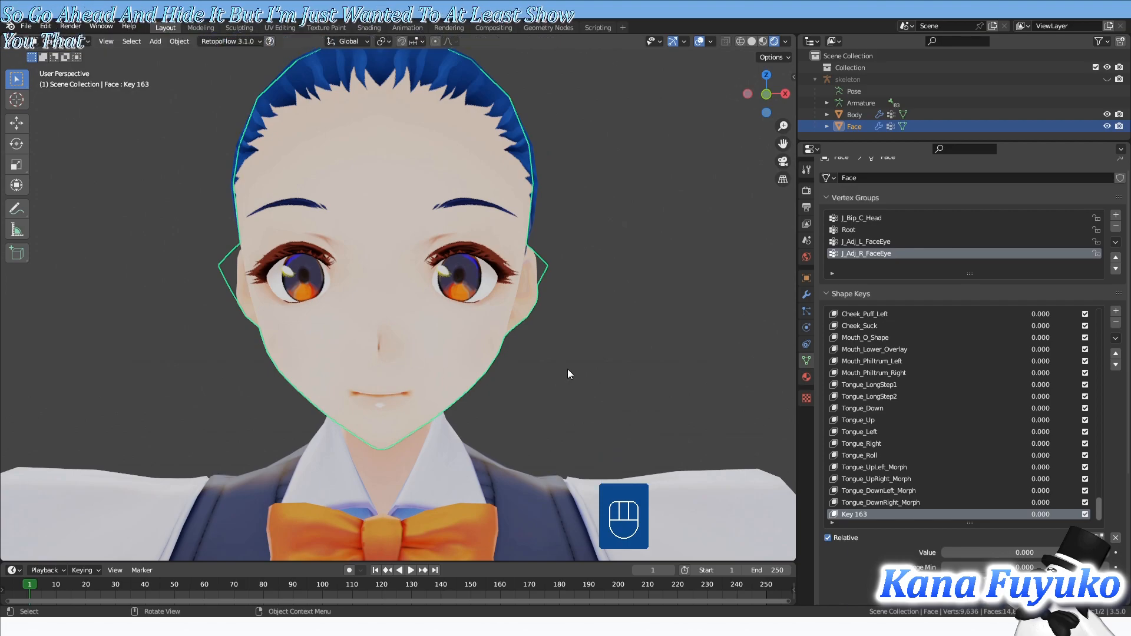
# - Switch the face to Sculpt Mode and frame the mouth from the front orthographic view in Material Preview shading
pyautogui.click(64, 43)
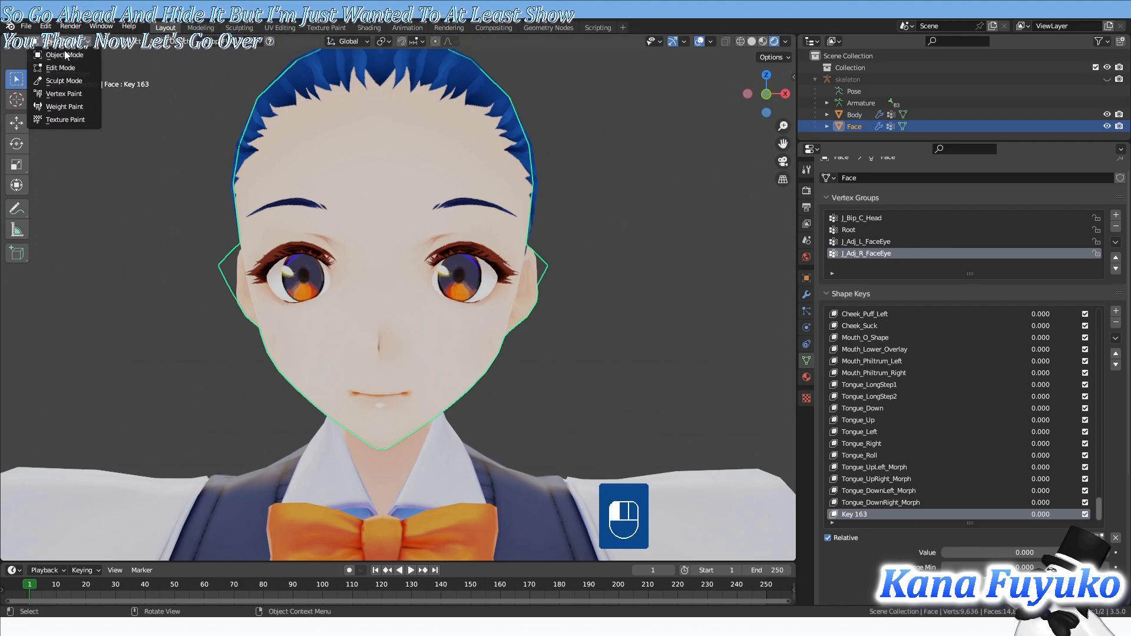
pyautogui.click(65, 81)
pyautogui.scroll(1, 365, 301)
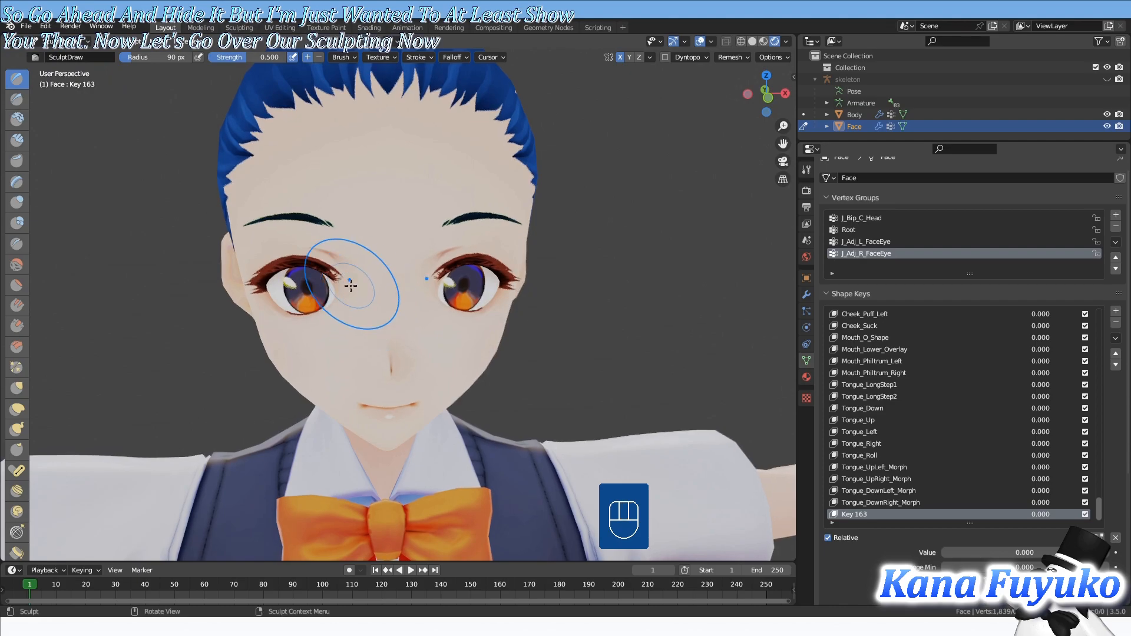
pyautogui.press('KP_1')
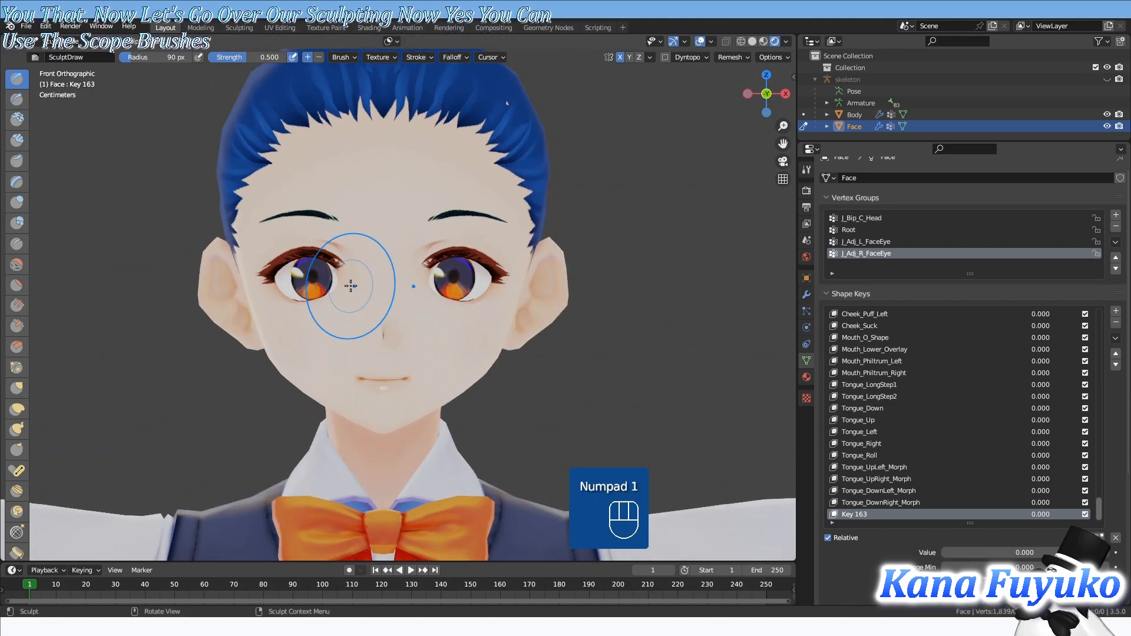
pyautogui.press('z')
pyautogui.click(347, 359)
pyautogui.moveTo(387, 296)
pyautogui.keyDown('shift'); pyautogui.mouseDown(button='middle')
pyautogui.moveTo(466, 348)
pyautogui.moveTo(412, 320)
pyautogui.mouseUp(button='middle'); pyautogui.keyUp('shift')
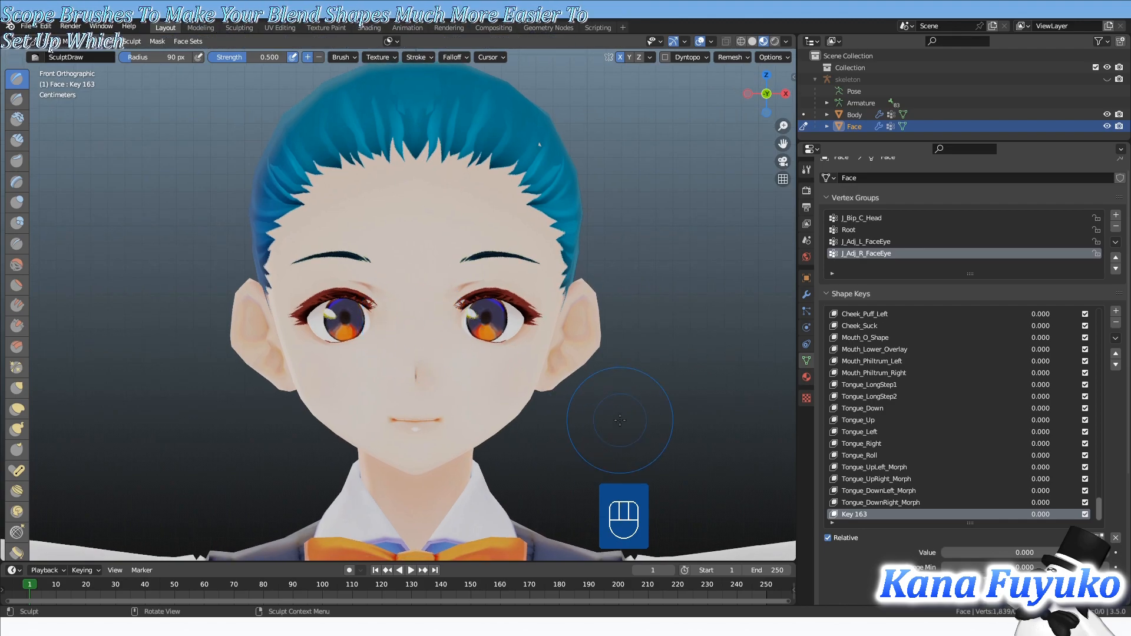
pyautogui.press('Tab')
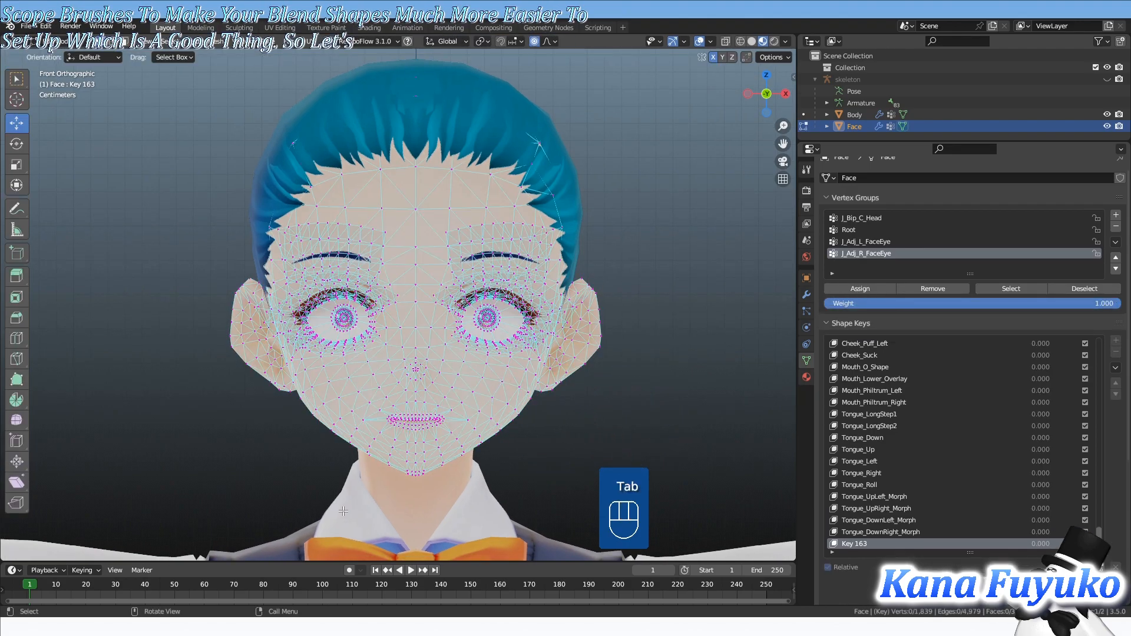
pyautogui.press('Tab')
pyautogui.scroll(4, 373, 485)
pyautogui.keyDown('shift'); pyautogui.moveTo(374, 485); pyautogui.dragTo(369, 396, button='middle'); pyautogui.keyUp('shift')
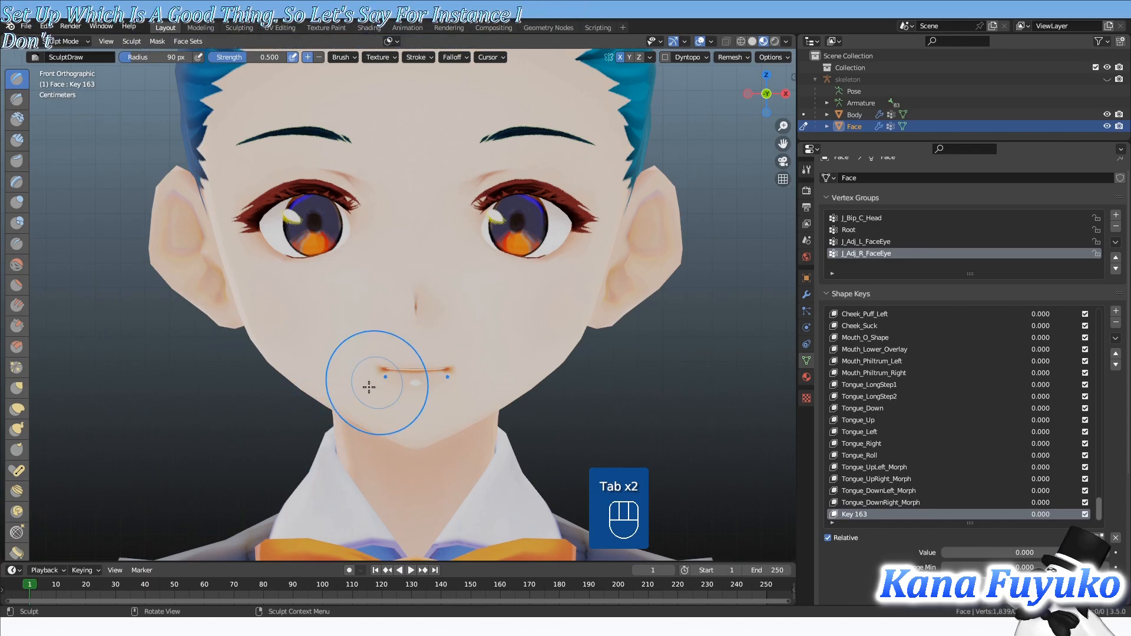
# - Hide all linked geometry of the teeth and tongue inside the mouth, working in Edit Mode with wireframe shading from the left view
pyautogui.press('Tab')
pyautogui.press('z')
pyautogui.click(210, 402)
pyautogui.moveTo(321, 322); pyautogui.dragTo(345, 252, button='middle')
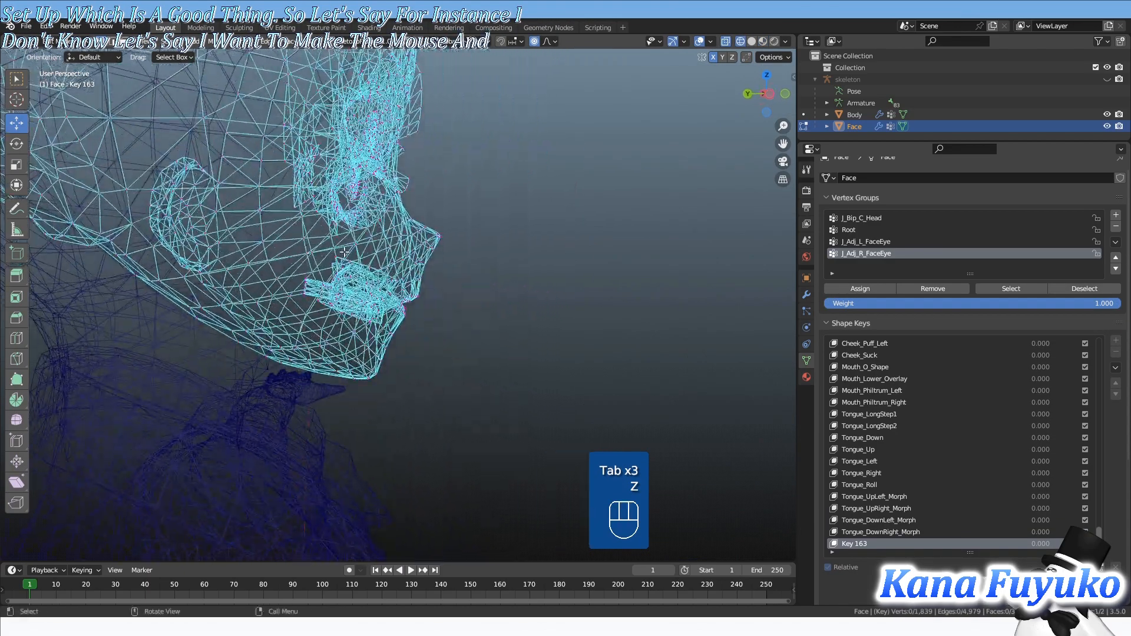
pyautogui.press('ctrl+KP_3')
pyautogui.scroll(2, 325, 253)
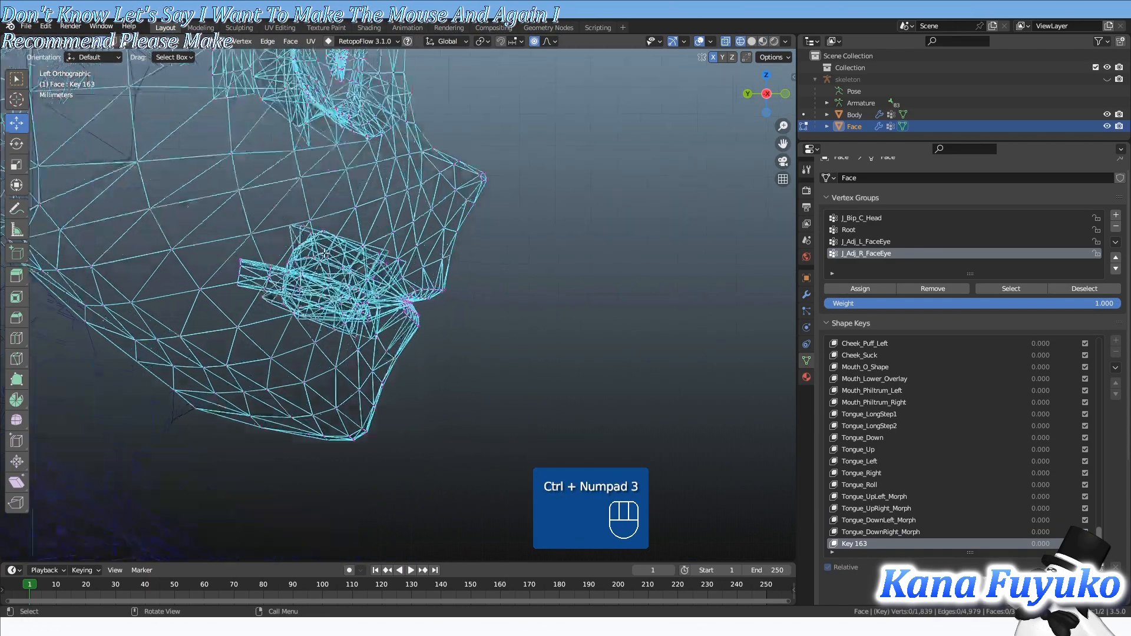
pyautogui.scroll(3, 325, 253)
pyautogui.moveTo(197, 155); pyautogui.dragTo(235, 187)
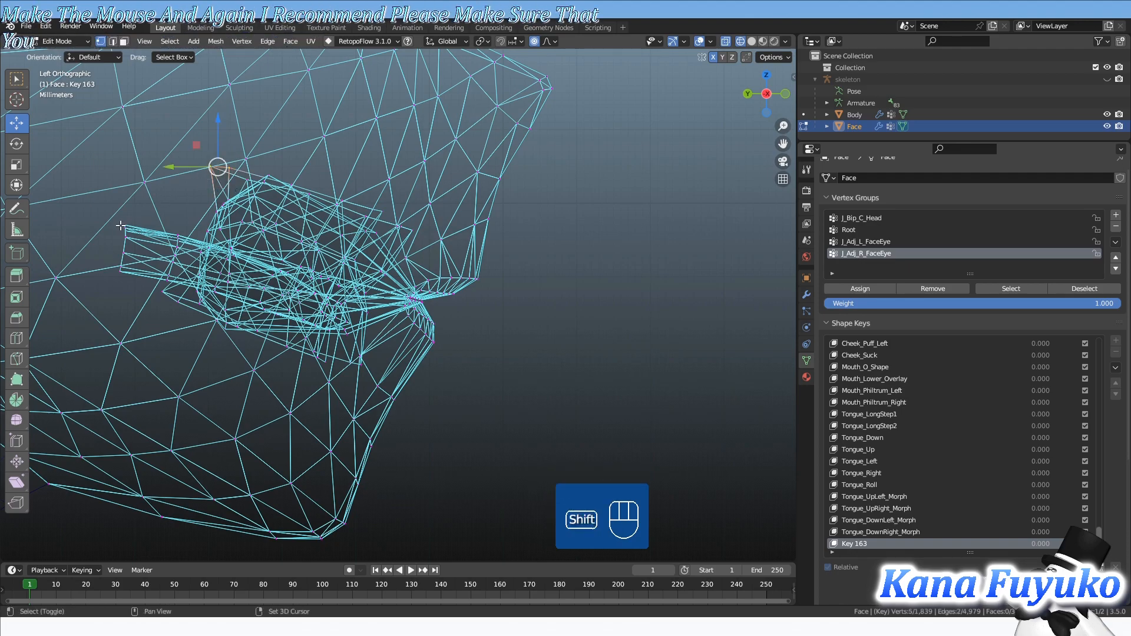
pyautogui.keyDown('shift'); pyautogui.moveTo(115, 218); pyautogui.dragTo(179, 280); pyautogui.keyUp('shift')
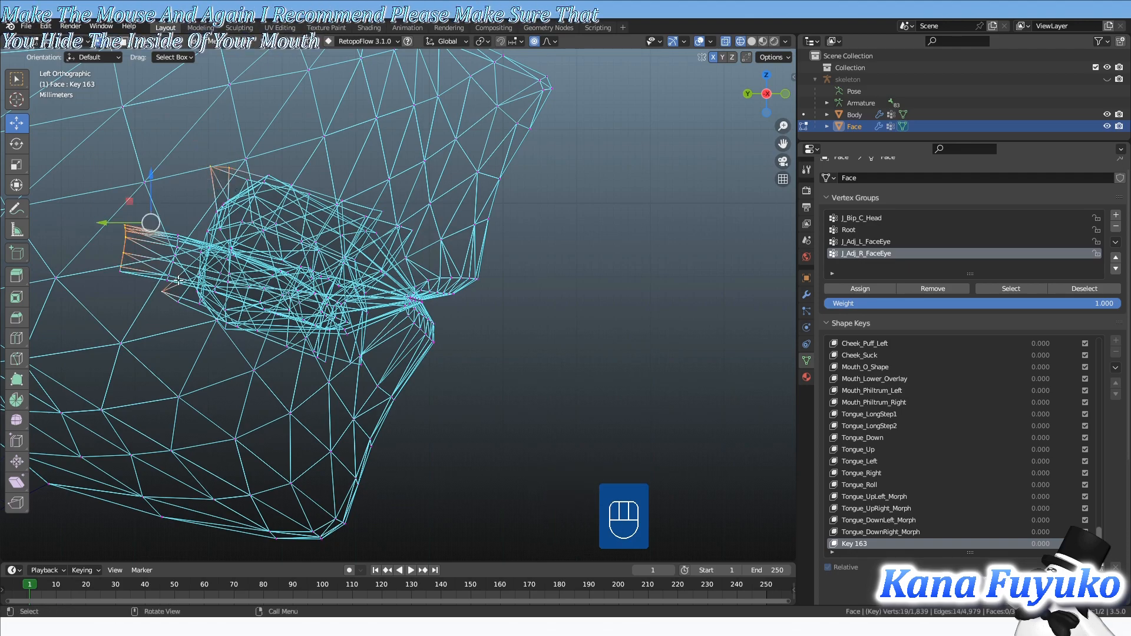
pyautogui.hotkey('ctrl', 'l')
pyautogui.press('h')
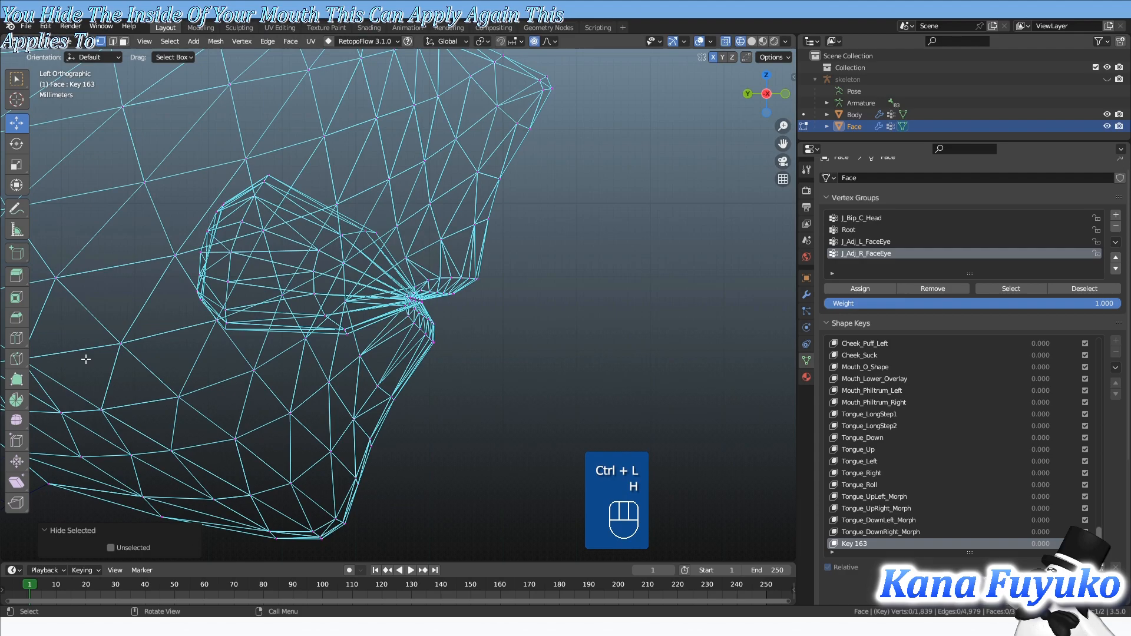
# - Return the face to Sculpt Mode in wireframe shading, then try revealing the hidden geometry and undo it
pyautogui.scroll(-4, 212, 293)
pyautogui.keyDown('shift'); pyautogui.moveTo(327, 267); pyautogui.dragTo(348, 307, button='middle'); pyautogui.keyUp('shift')
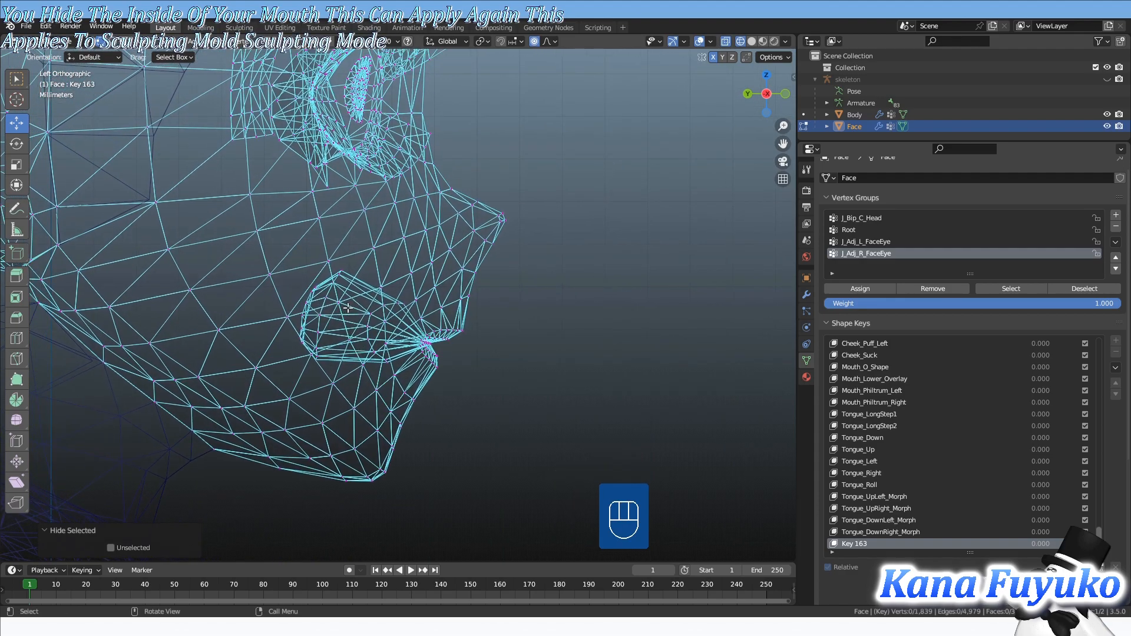
pyautogui.press('z')
pyautogui.press('Tab')
pyautogui.press('z')
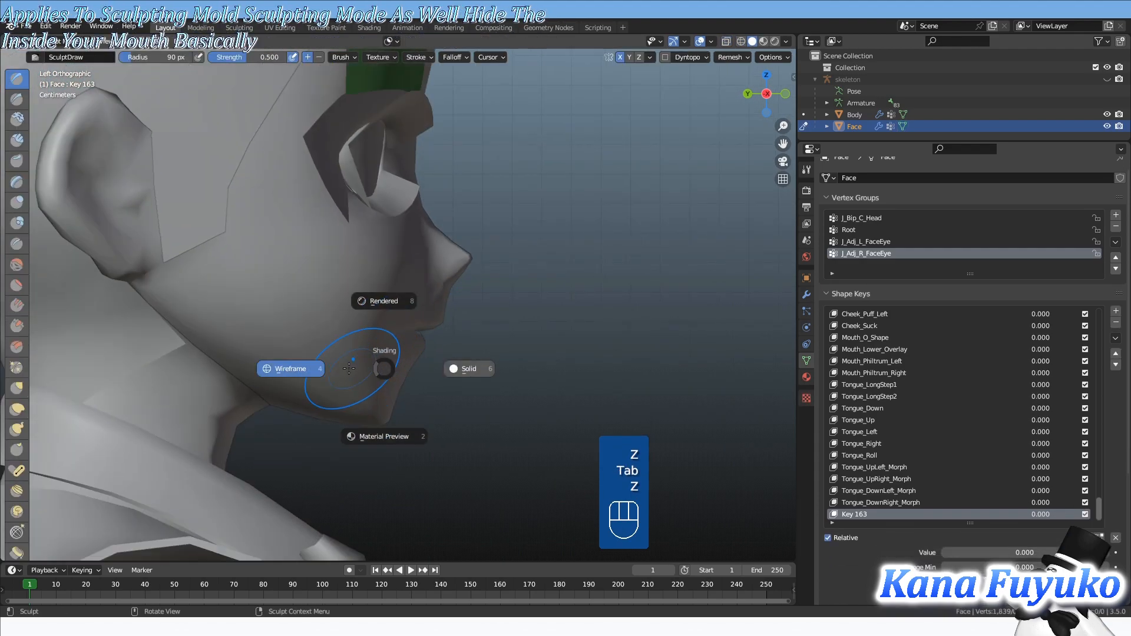
pyautogui.moveTo(348, 375); pyautogui.dragTo(395, 312, button='middle')
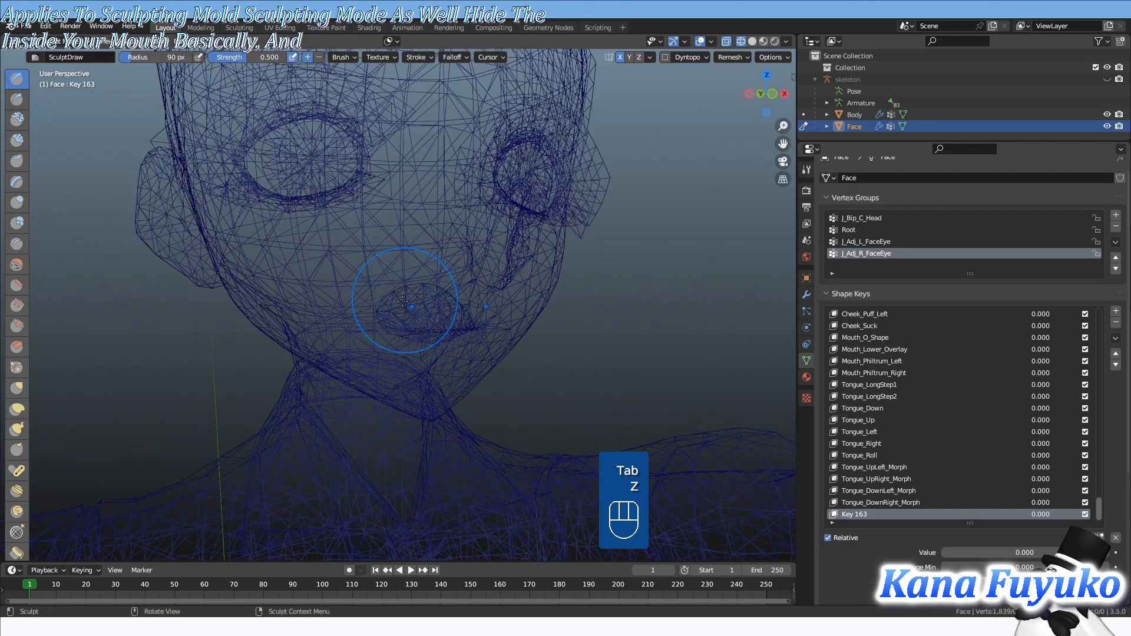
pyautogui.hotkey('alt', 'h')
pyautogui.hotkey('ctrl', 'z')
# - Show the character's face from the front orthographic view in Material Preview shading
pyautogui.press('z')
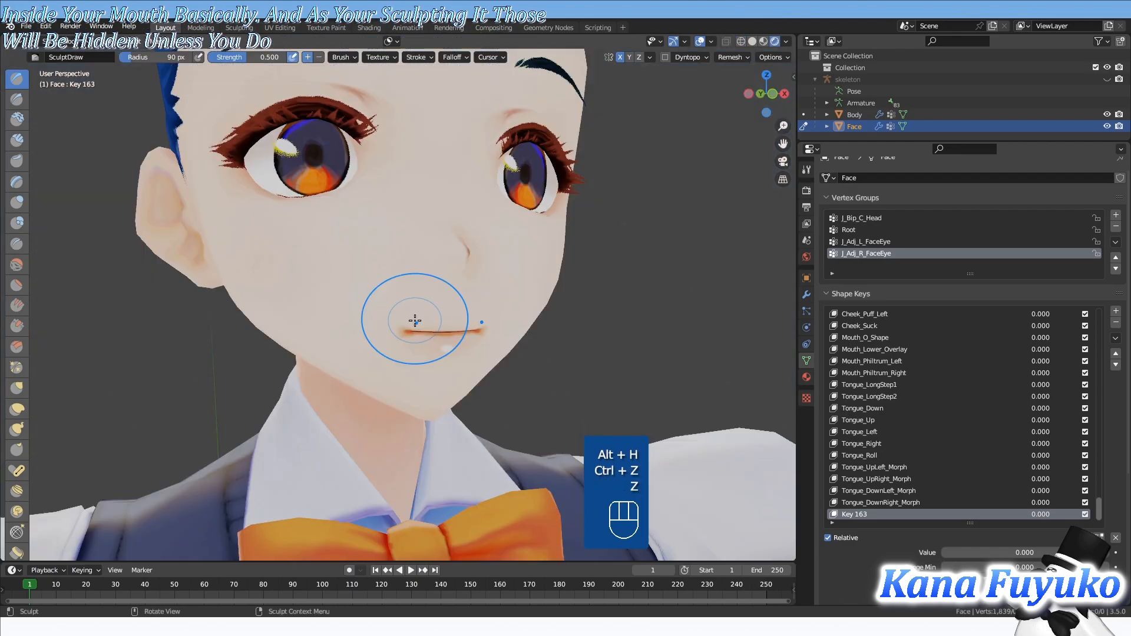
pyautogui.press('KP_1')
pyautogui.press('z')
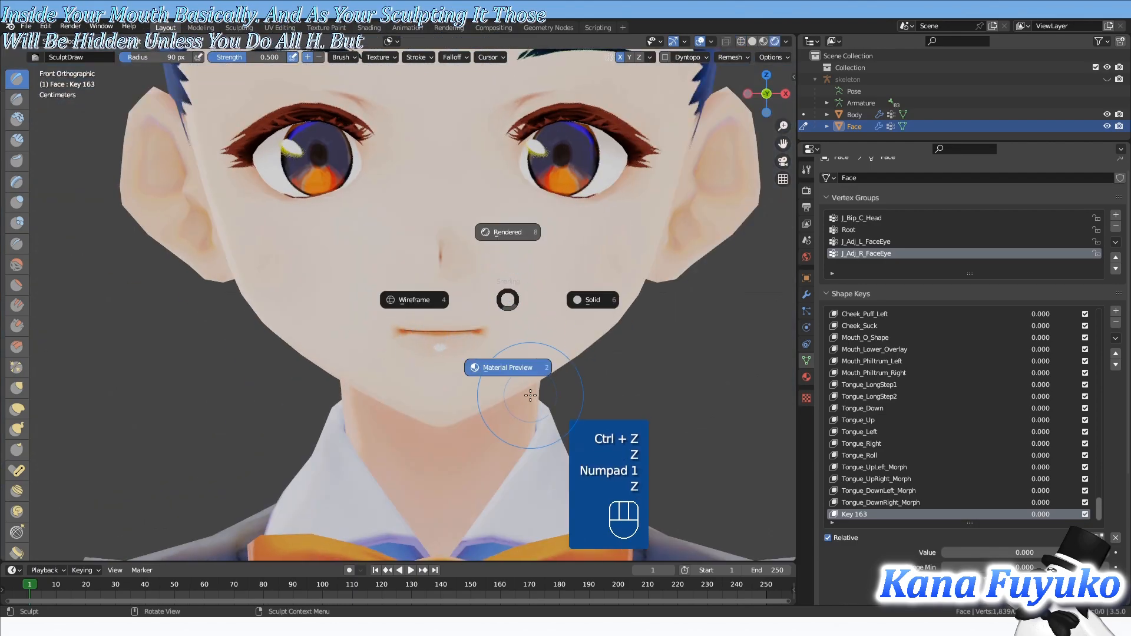
pyautogui.click(505, 362)
pyautogui.scroll(-2, 536, 340)
pyautogui.keyDown('shift'); pyautogui.moveTo(521, 218); pyautogui.dragTo(464, 259, button='middle'); pyautogui.keyUp('shift')
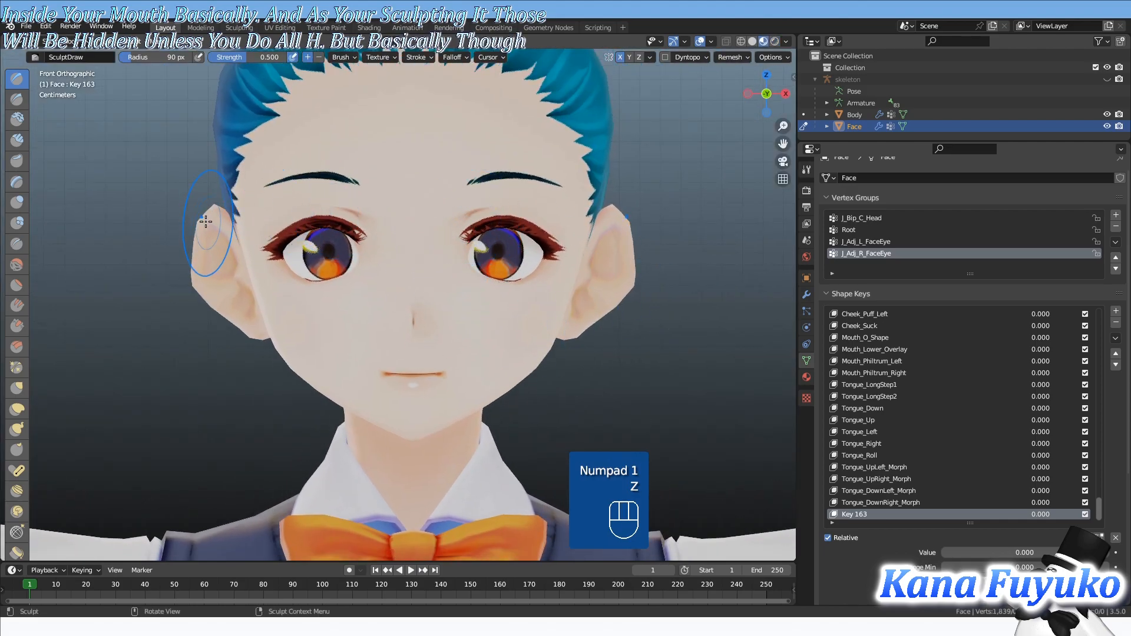
pyautogui.scroll(-2, 334, 295)
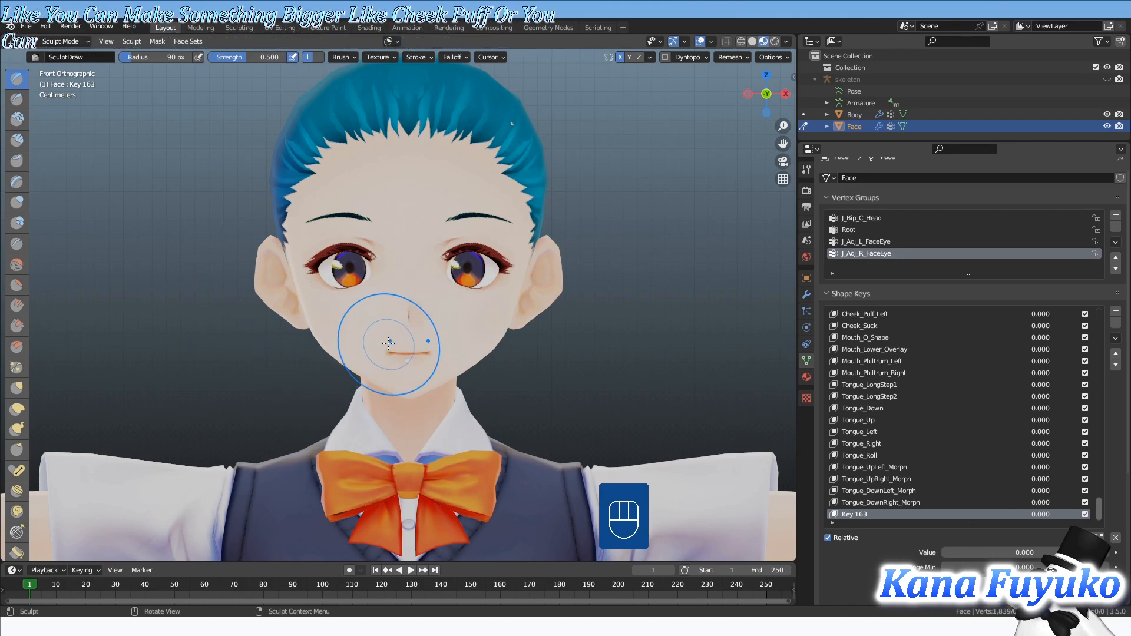
pyautogui.scroll(2, 411, 347)
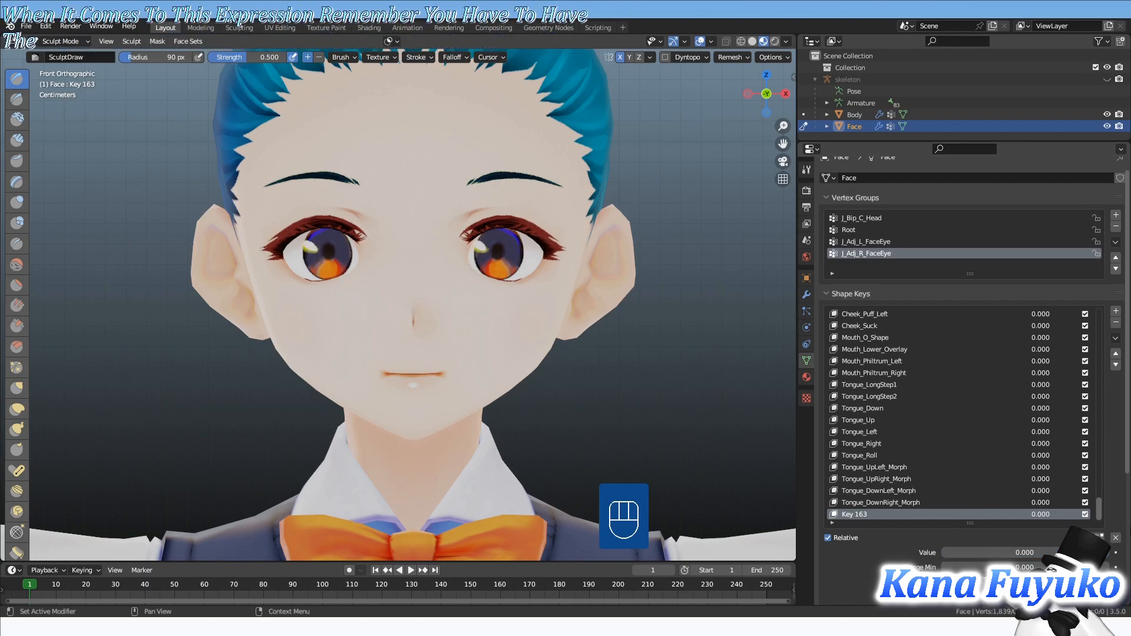
# - Set shape key Key 163 to 1.000, then try mixing in Mouth_O_Shape at 1.000 and reset that key to 0.000
pyautogui.moveTo(1058, 513); pyautogui.dragTo(1087, 513)
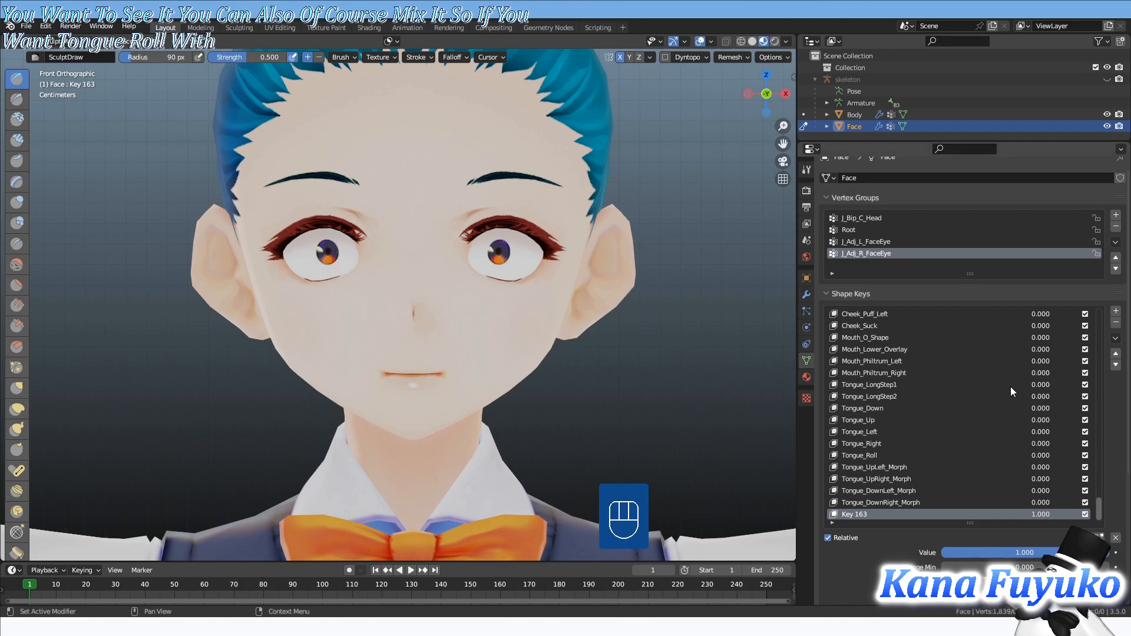
pyautogui.moveTo(1021, 338); pyautogui.dragTo(1061, 338)
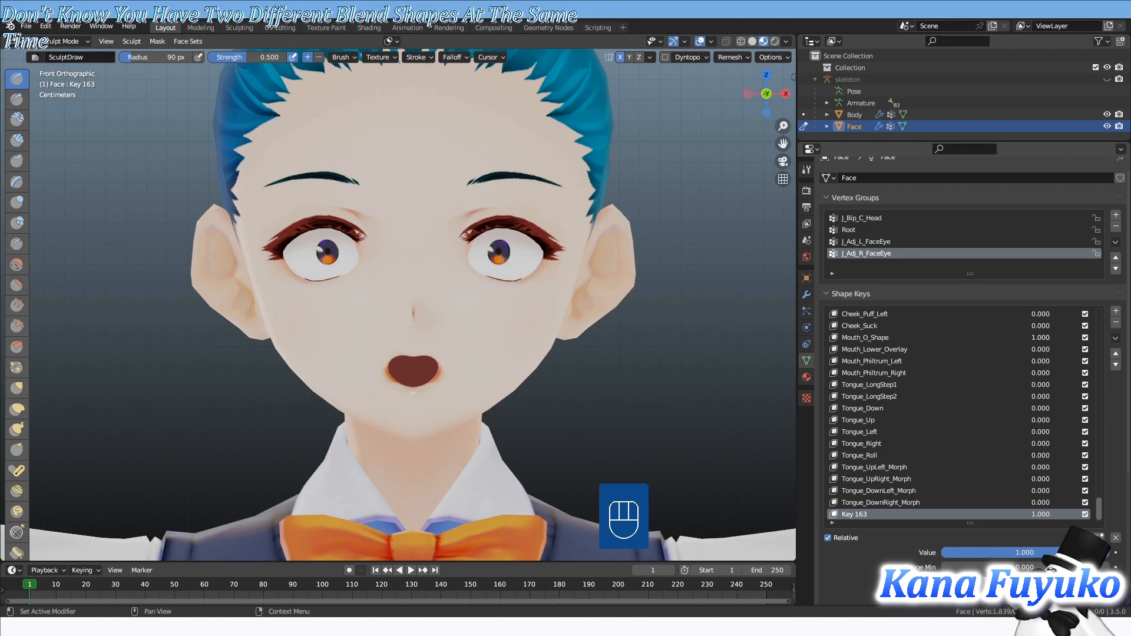
pyautogui.moveTo(1029, 338); pyautogui.dragTo(1002, 338)
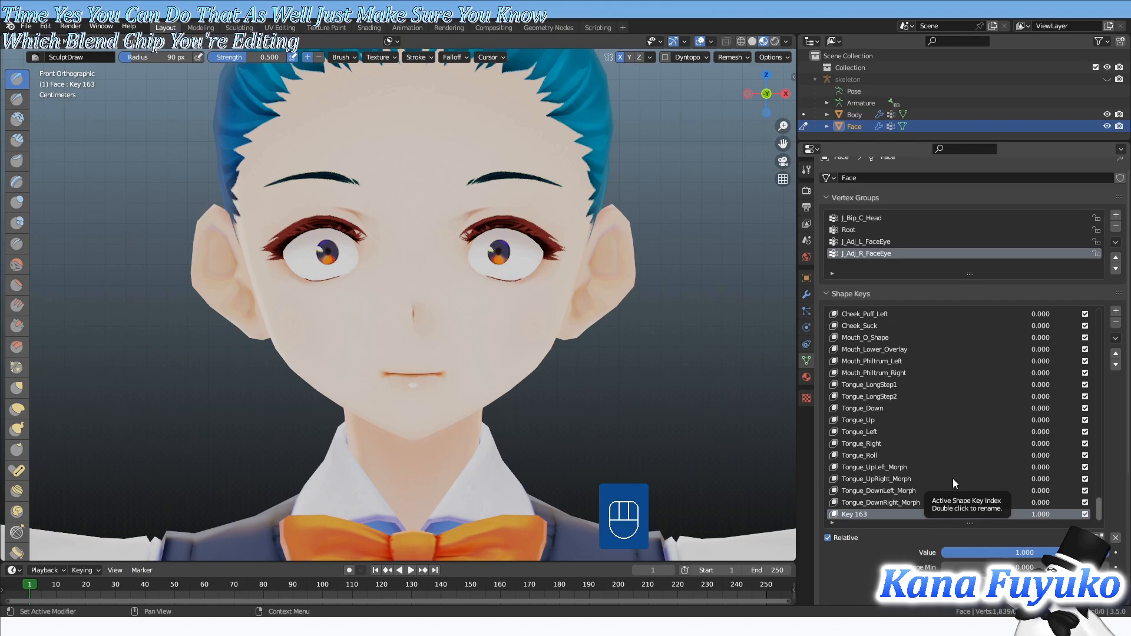
# - Pin Key 163, puff out both cheeks with the SculptDraw brush, and inspect the shape in Solid shading
pyautogui.click(1099, 537)
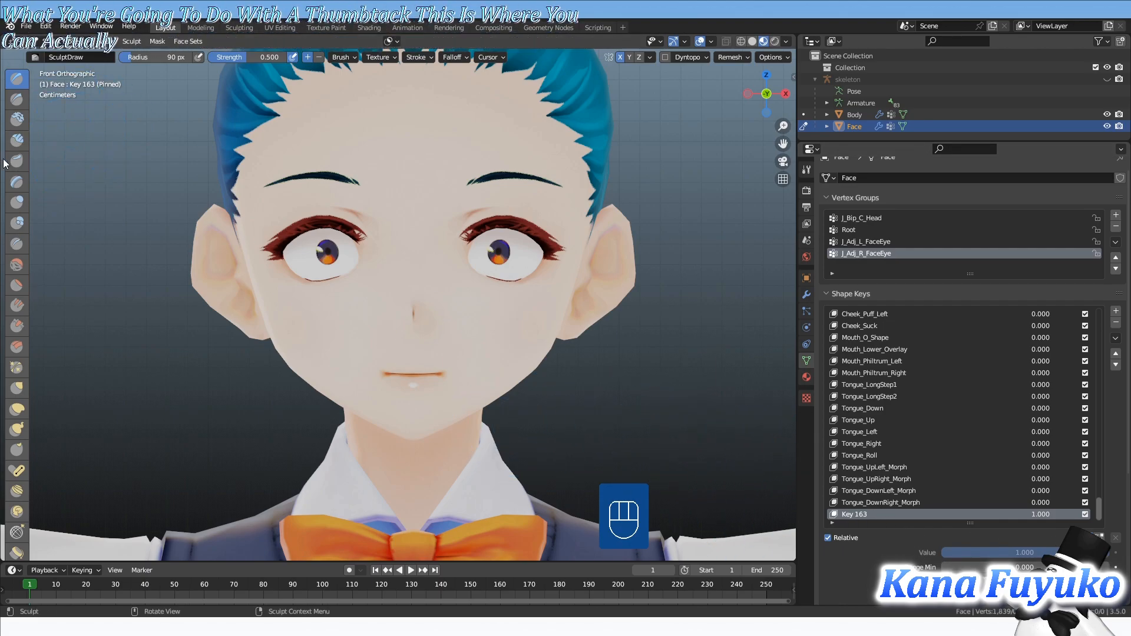
pyautogui.scroll(-4, 379, 299)
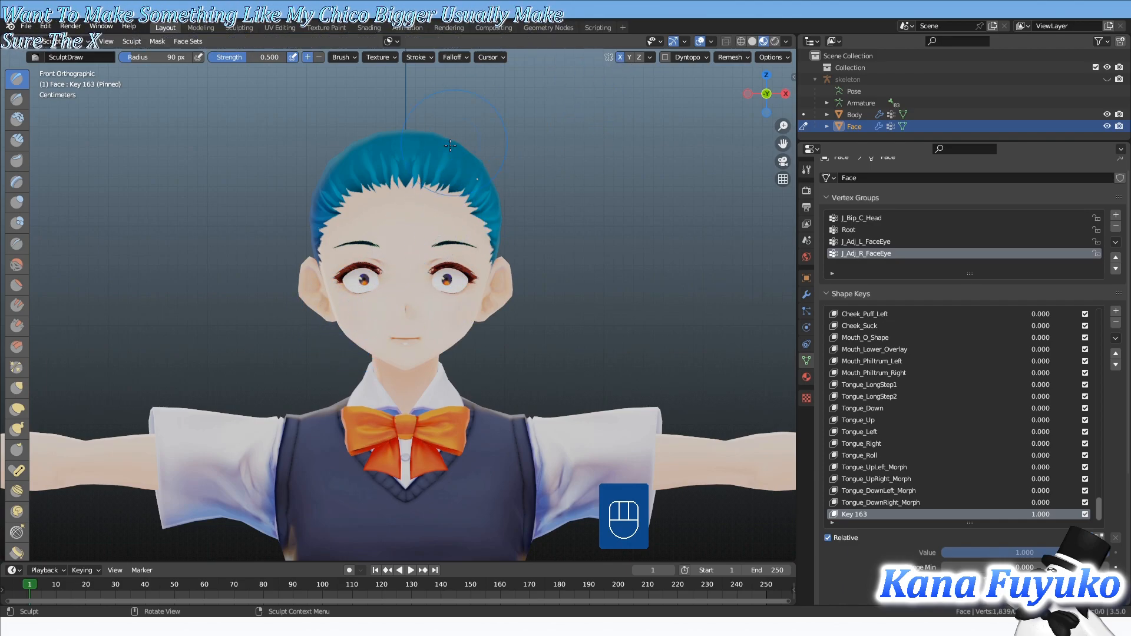
pyautogui.moveTo(344, 326)
pyautogui.mouseDown()
pyautogui.moveTo(355, 343)
pyautogui.moveTo(337, 317)
pyautogui.mouseUp()
pyautogui.press('z')
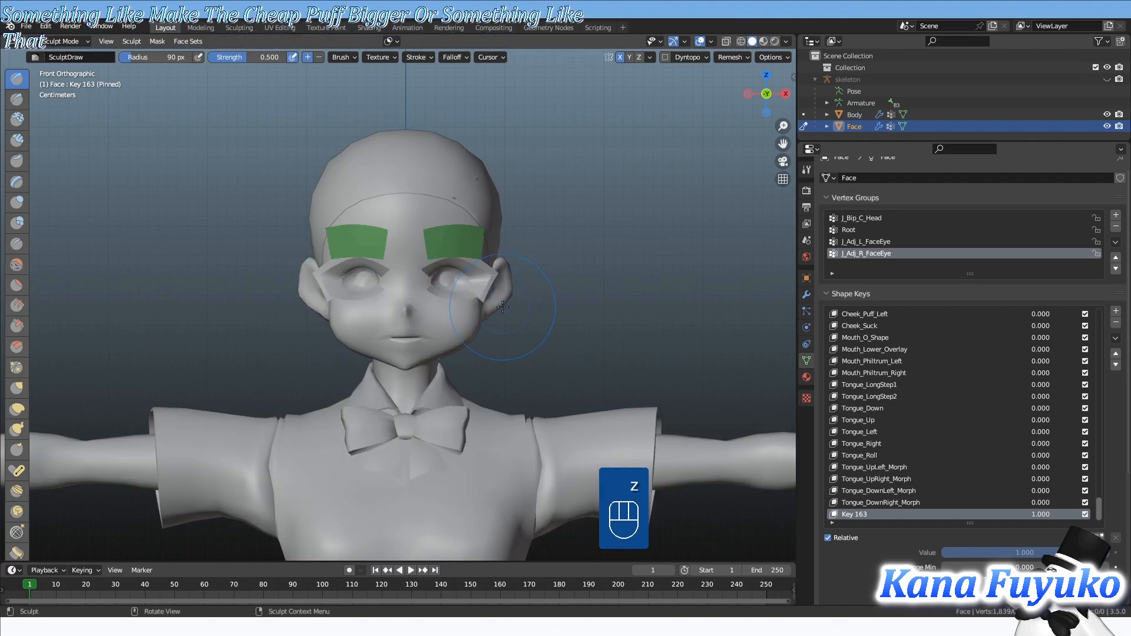
pyautogui.moveTo(502, 307); pyautogui.dragTo(352, 330, button='middle')
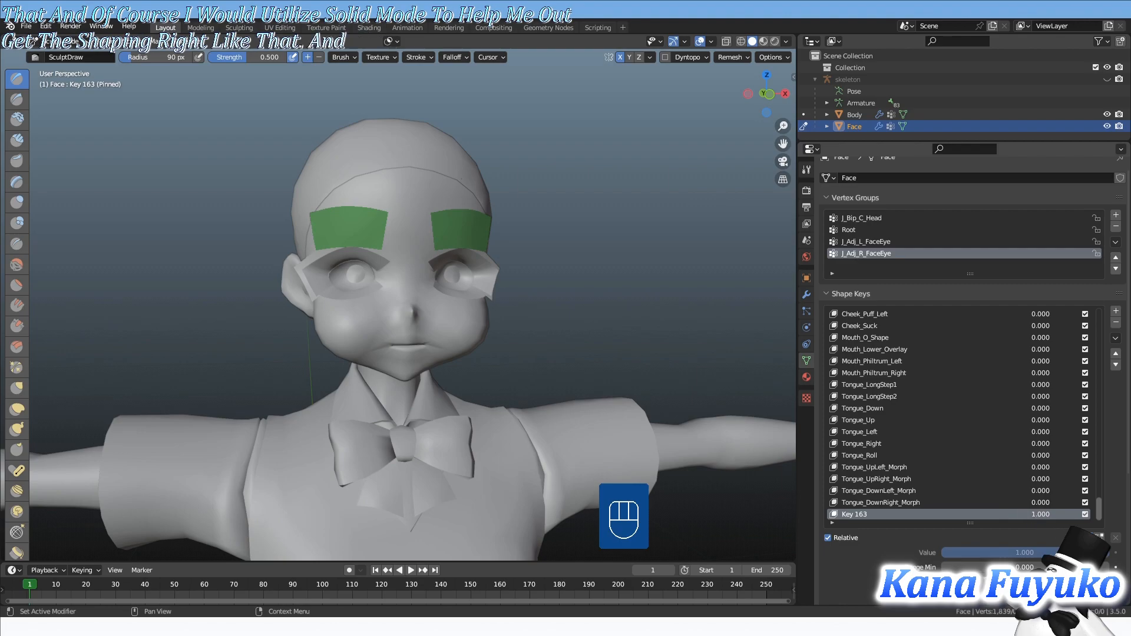
# - Unpin Key 163, keep its value at 1.000, and show the face from the front in Material Preview shading
pyautogui.click(1096, 537)
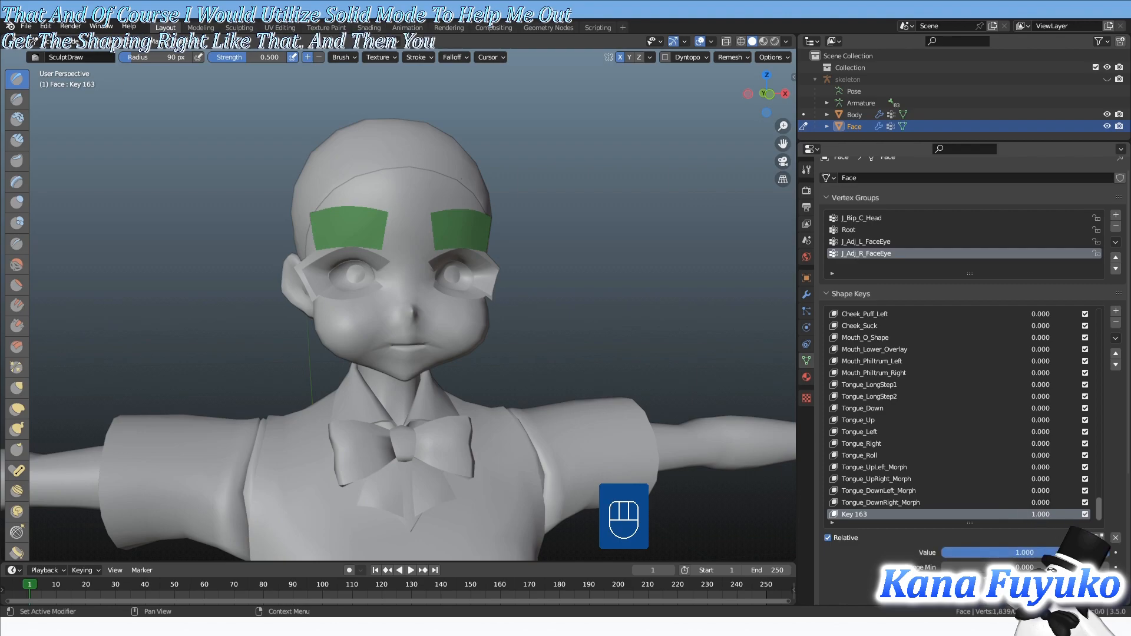
pyautogui.moveTo(1072, 552); pyautogui.dragTo(1101, 553)
pyautogui.moveTo(543, 396); pyautogui.dragTo(519, 382, button='middle')
pyautogui.press('KP_1')
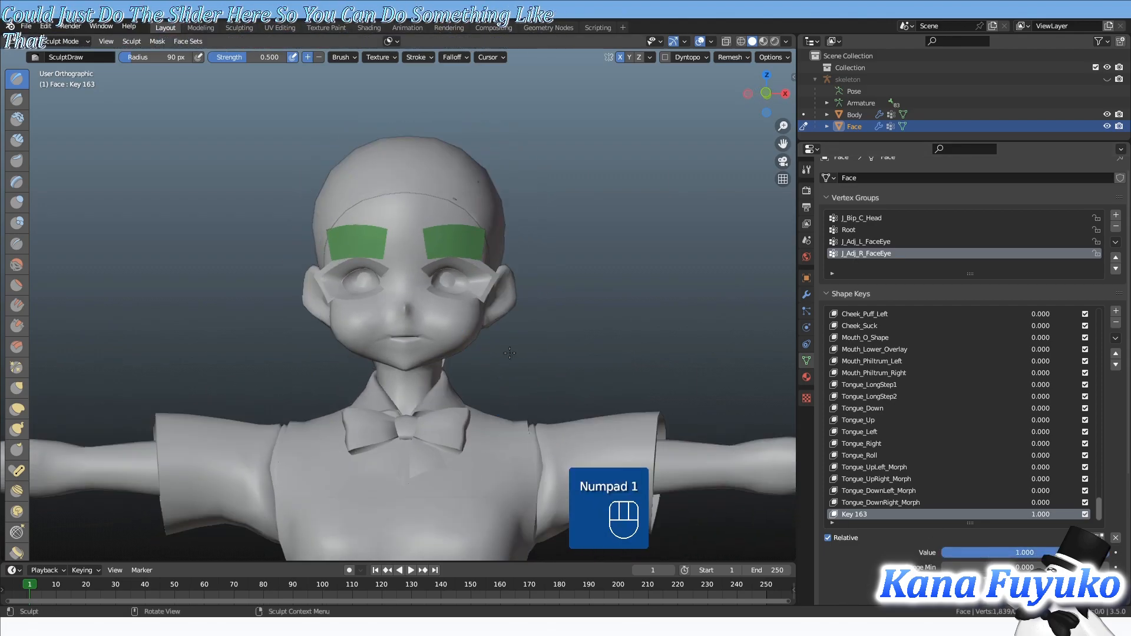
pyautogui.press('z')
pyautogui.scroll(5, 465, 400)
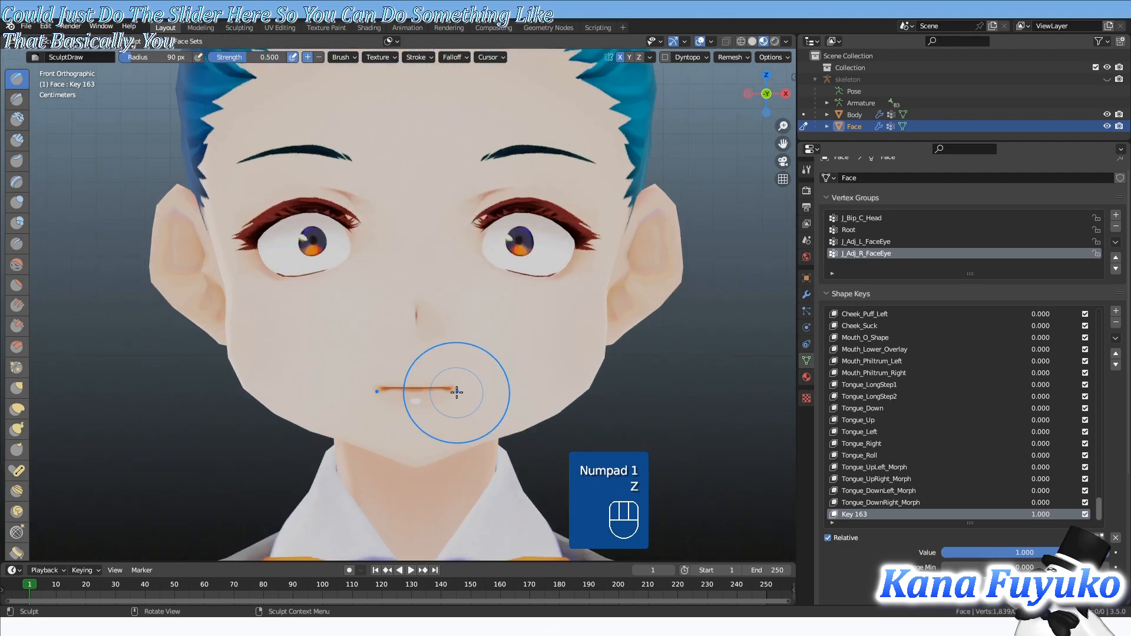
# - Try deflating the cheek and jaw area with the Draw Sharp brush and check it from the side
pyautogui.click(16, 99)
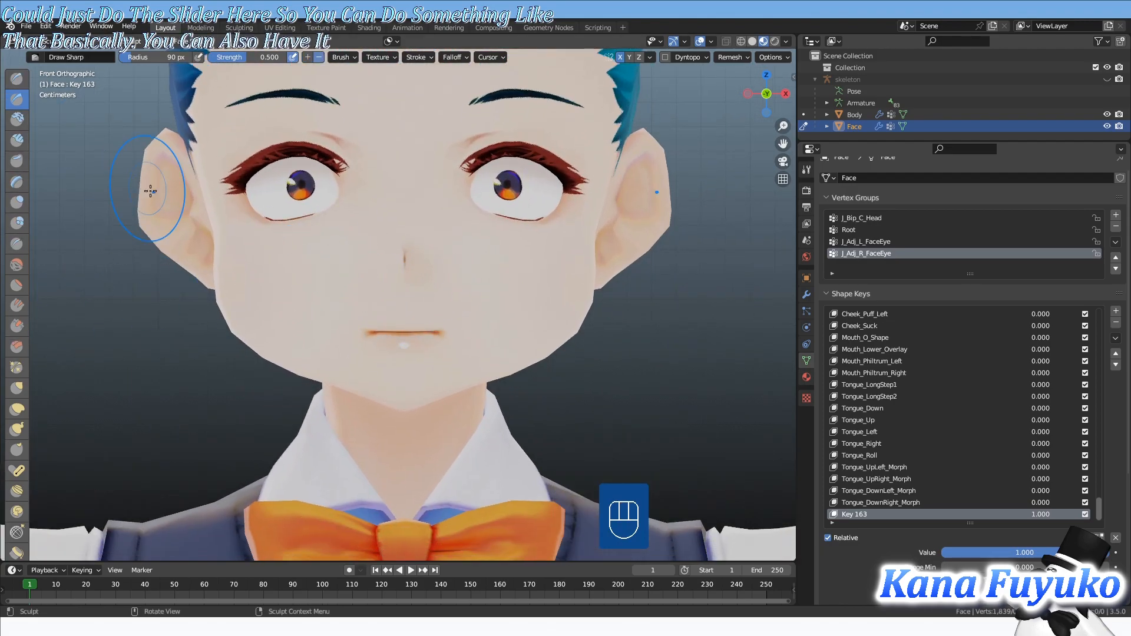
pyautogui.scroll(-3, 312, 318)
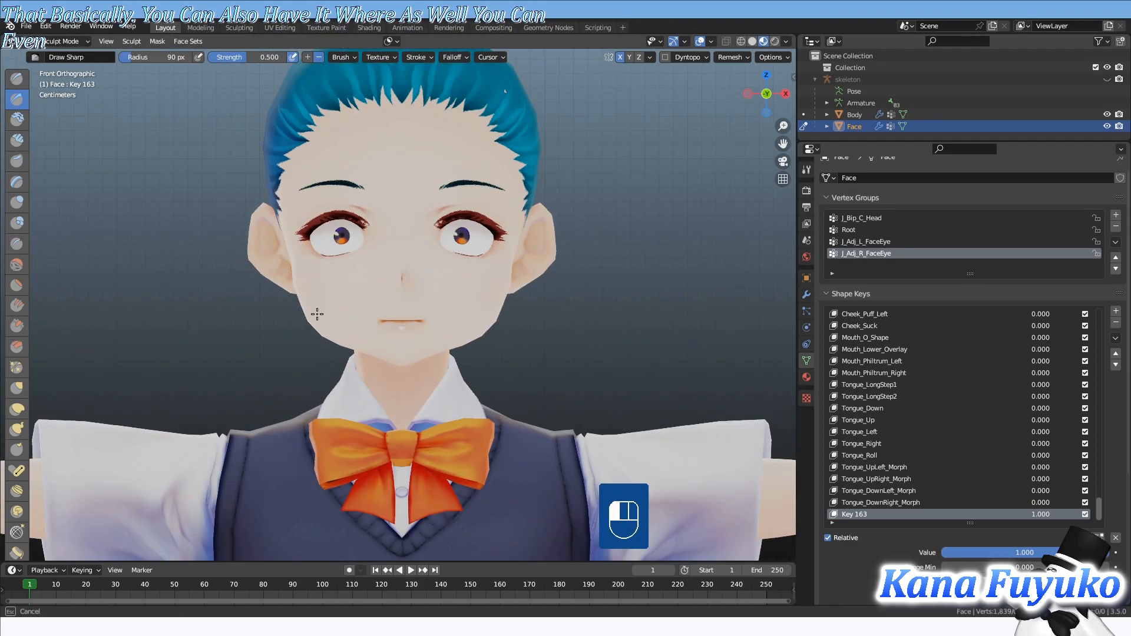
pyautogui.moveTo(262, 291); pyautogui.dragTo(331, 335)
pyautogui.moveTo(322, 346)
pyautogui.mouseDown(button='middle')
pyautogui.moveTo(413, 325)
pyautogui.moveTo(341, 321)
pyautogui.moveTo(361, 328)
pyautogui.mouseUp(button='middle')
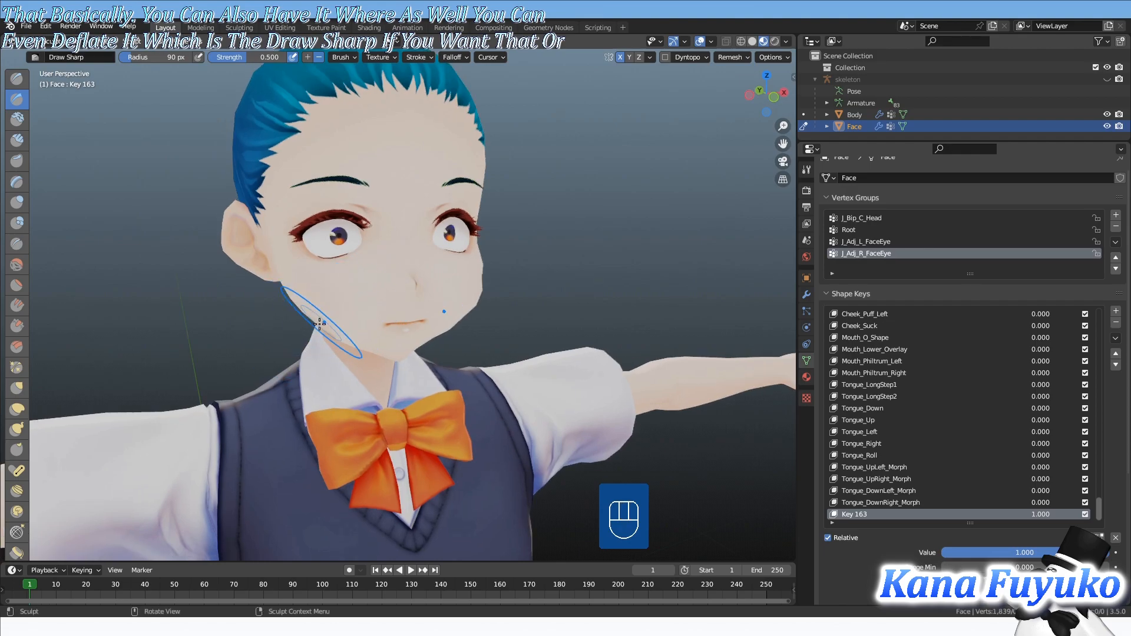
pyautogui.moveTo(427, 298); pyautogui.dragTo(513, 277, button='middle')
# - Switch to Solid shading and try smoothing the puffed cheeks and the areas beside the mouth
pyautogui.press('z')
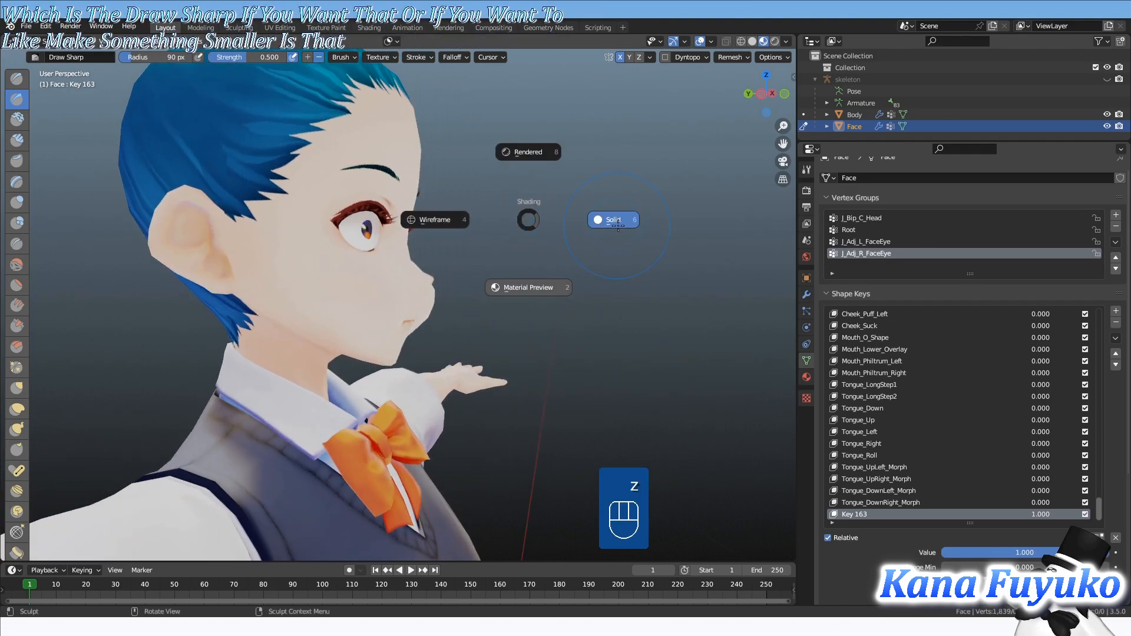
pyautogui.click(606, 219)
pyautogui.moveTo(435, 250)
pyautogui.mouseDown(button='middle')
pyautogui.moveTo(316, 263)
pyautogui.moveTo(388, 256)
pyautogui.mouseUp(button='middle')
pyautogui.scroll(2, 291, 300)
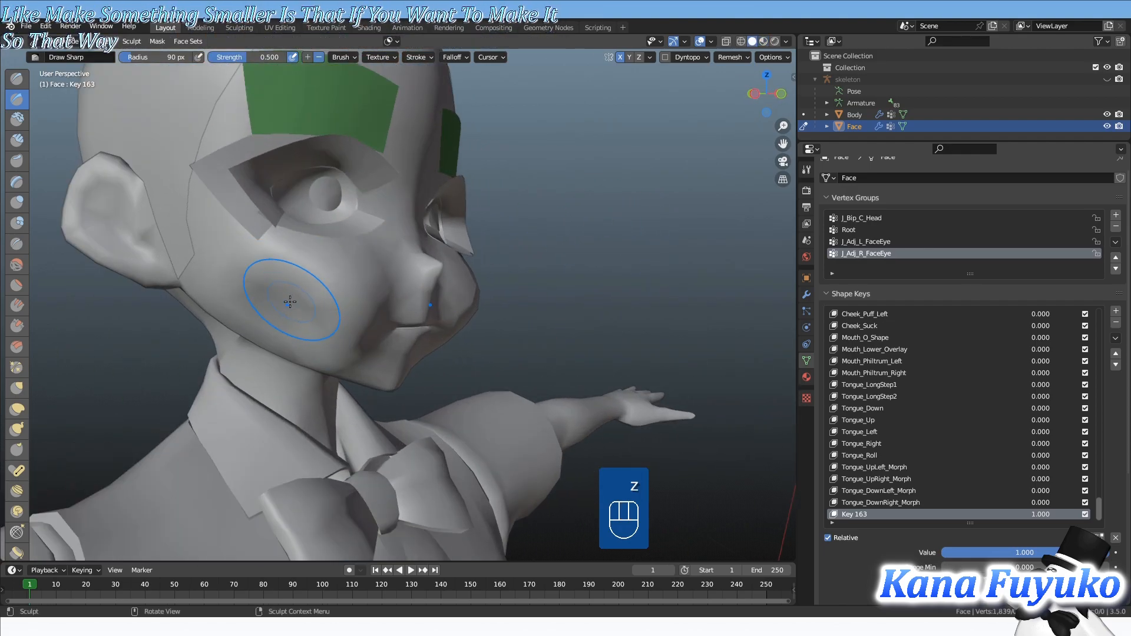
pyautogui.moveTo(290, 301)
pyautogui.keyDown('shift'); pyautogui.mouseDown()
pyautogui.moveTo(268, 298)
pyautogui.moveTo(279, 310)
pyautogui.mouseUp(); pyautogui.keyUp('shift')
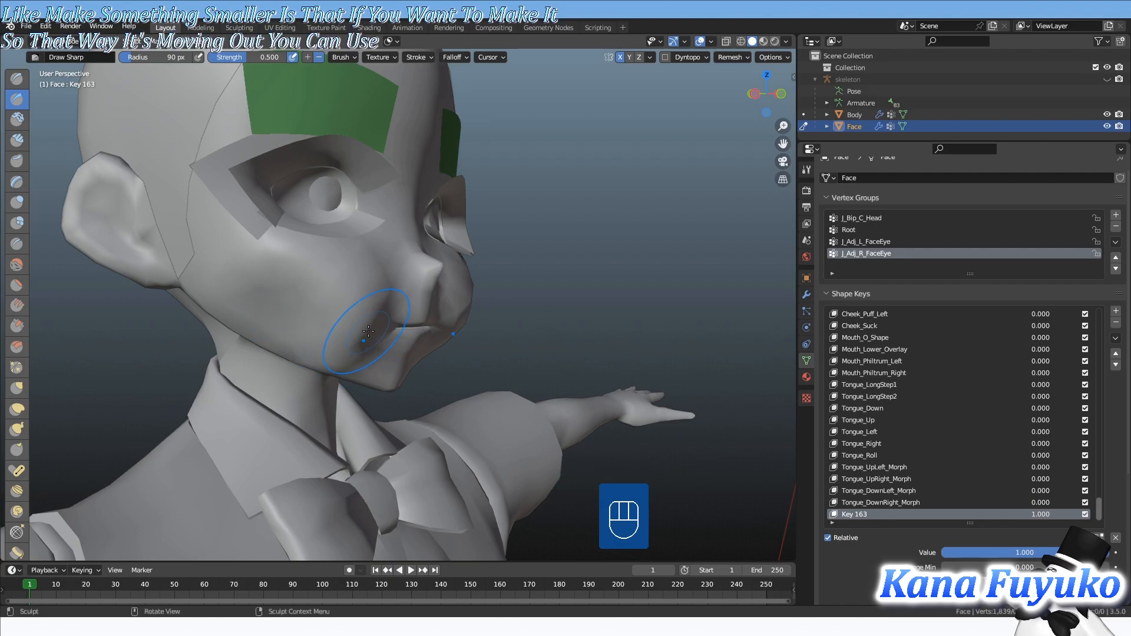
pyautogui.keyDown('shift'); pyautogui.moveTo(369, 330); pyautogui.dragTo(360, 337); pyautogui.keyUp('shift')
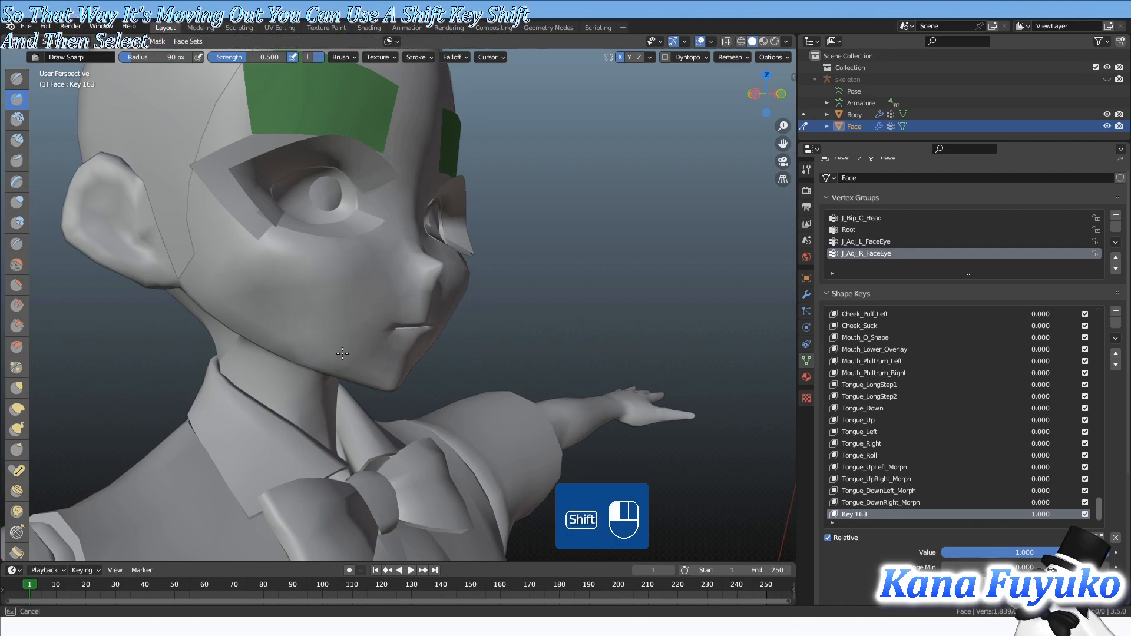
pyautogui.keyDown('shift'); pyautogui.moveTo(364, 287); pyautogui.dragTo(365, 287); pyautogui.keyUp('shift')
pyautogui.moveTo(365, 287)
pyautogui.mouseDown(button='middle')
pyautogui.moveTo(291, 289)
pyautogui.moveTo(330, 303)
pyautogui.mouseUp(button='middle')
pyautogui.scroll(-2, 301, 291)
pyautogui.keyDown('shift'); pyautogui.moveTo(361, 328); pyautogui.dragTo(340, 345); pyautogui.keyUp('shift')
pyautogui.moveTo(341, 345)
pyautogui.mouseDown(button='middle')
pyautogui.moveTo(294, 383)
pyautogui.moveTo(225, 387)
pyautogui.mouseUp(button='middle')
# - Undo the smoothing and Draw Sharp strokes on the cheeks
pyautogui.hotkey('ctrl', 'z')
pyautogui.hotkey('ctrl', 'z')
pyautogui.hotkey('ctrl', 'z')
pyautogui.hotkey('ctrl', 'z')
pyautogui.hotkey('ctrl', 'z')
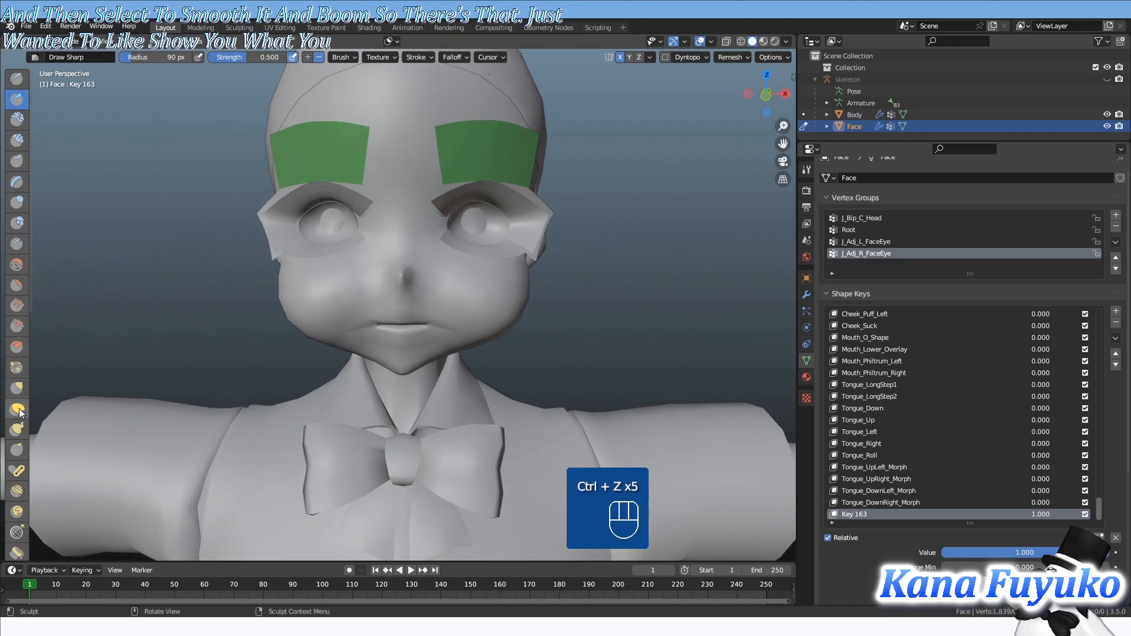
# - Try pulling the cheeks and mouth corners into a new shape with the Grab brush, undoing the first pull
pyautogui.click(18, 391)
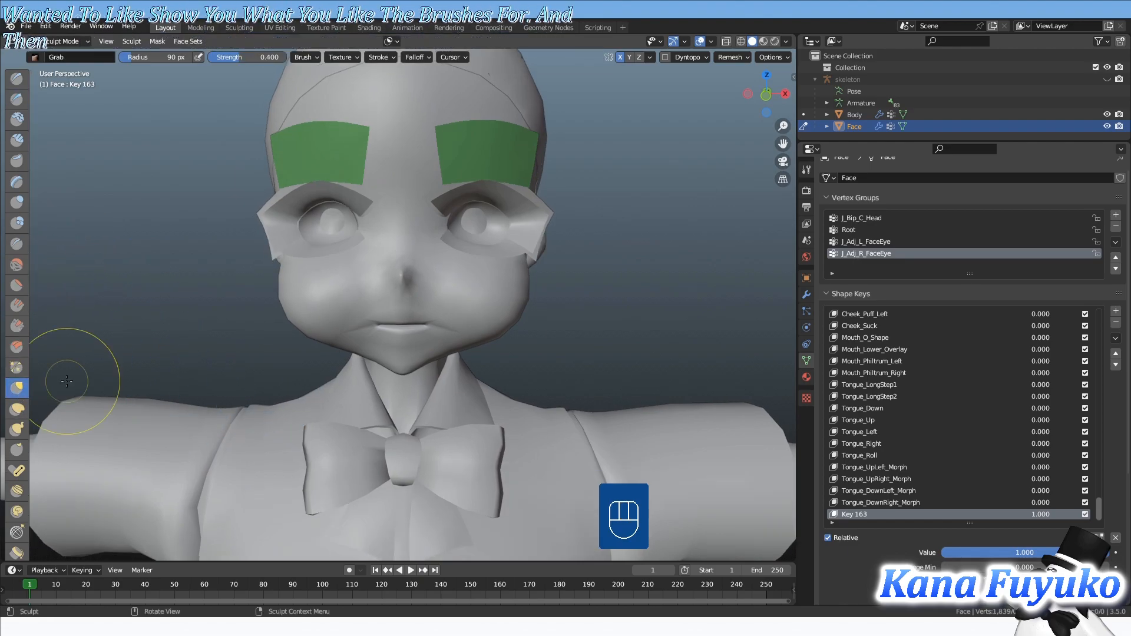
pyautogui.scroll(-3, 334, 311)
pyautogui.moveTo(329, 308)
pyautogui.mouseDown()
pyautogui.moveTo(371, 271)
pyautogui.moveTo(424, 250)
pyautogui.mouseUp()
pyautogui.hotkey('ctrl', 'z')
pyautogui.moveTo(434, 330)
pyautogui.mouseDown()
pyautogui.moveTo(400, 325)
pyautogui.moveTo(357, 273)
pyautogui.moveTo(357, 291)
pyautogui.mouseUp()
pyautogui.scroll(4, 389, 318)
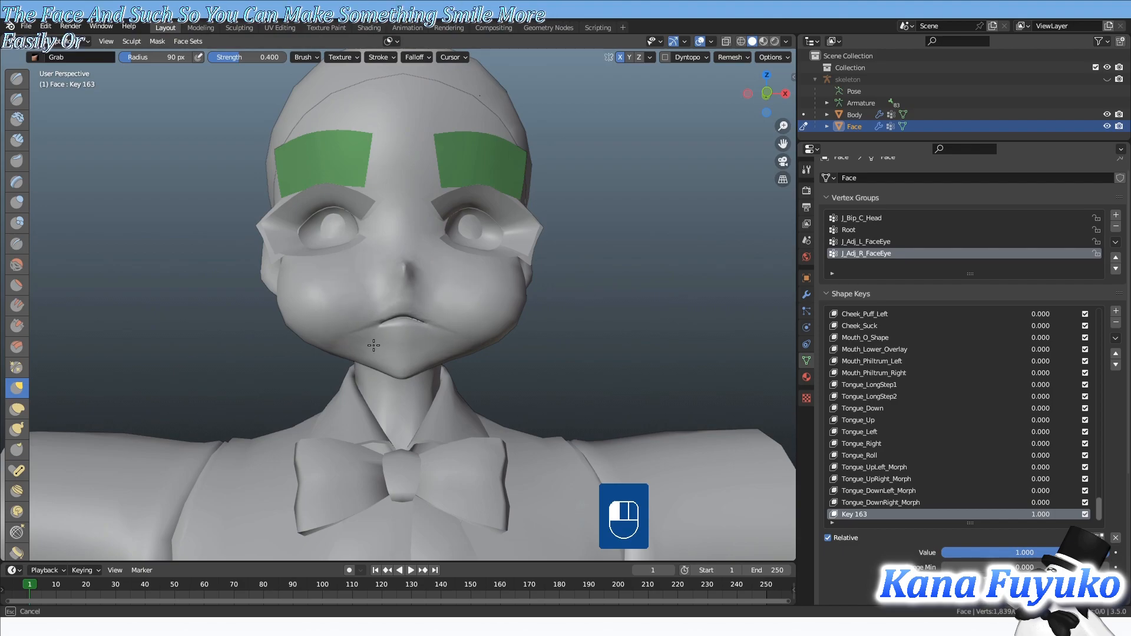
# - Try reshaping the lips into a cat-like mouth with the Grab brush, undoing the unwanted pulls
pyautogui.moveTo(374, 345)
pyautogui.mouseDown()
pyautogui.moveTo(367, 328)
pyautogui.moveTo(407, 296)
pyautogui.moveTo(403, 284)
pyautogui.mouseUp()
pyautogui.scroll(4, 372, 326)
pyautogui.hotkey('ctrl', 'z')
pyautogui.hotkey('ctrl', 'z')
pyautogui.moveTo(353, 322)
pyautogui.mouseDown()
pyautogui.moveTo(330, 291)
pyautogui.moveTo(342, 302)
pyautogui.mouseUp()
pyautogui.scroll(-1, 344, 329)
pyautogui.scroll(-1, 387, 398)
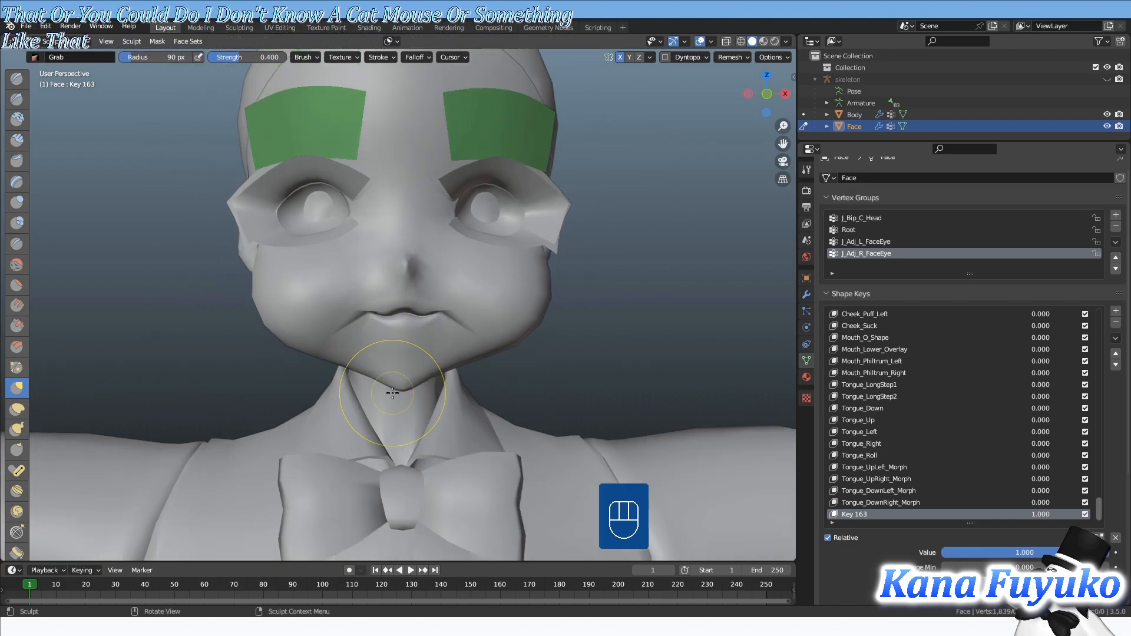
# - Undo all the Grab brush changes made to the mouth
pyautogui.moveTo(389, 394); pyautogui.dragTo(402, 395, button='middle')
pyautogui.hotkey('ctrl', 'z')
pyautogui.hotkey('ctrl', 'z')
pyautogui.hotkey('ctrl', 'z')
pyautogui.hotkey('ctrl', 'z')
pyautogui.hotkey('ctrl', 'z')
pyautogui.hotkey('ctrl', 'z')
pyautogui.hotkey('ctrl', 'z')
pyautogui.hotkey('ctrl', 'z')
pyautogui.hotkey('ctrl', 'z')
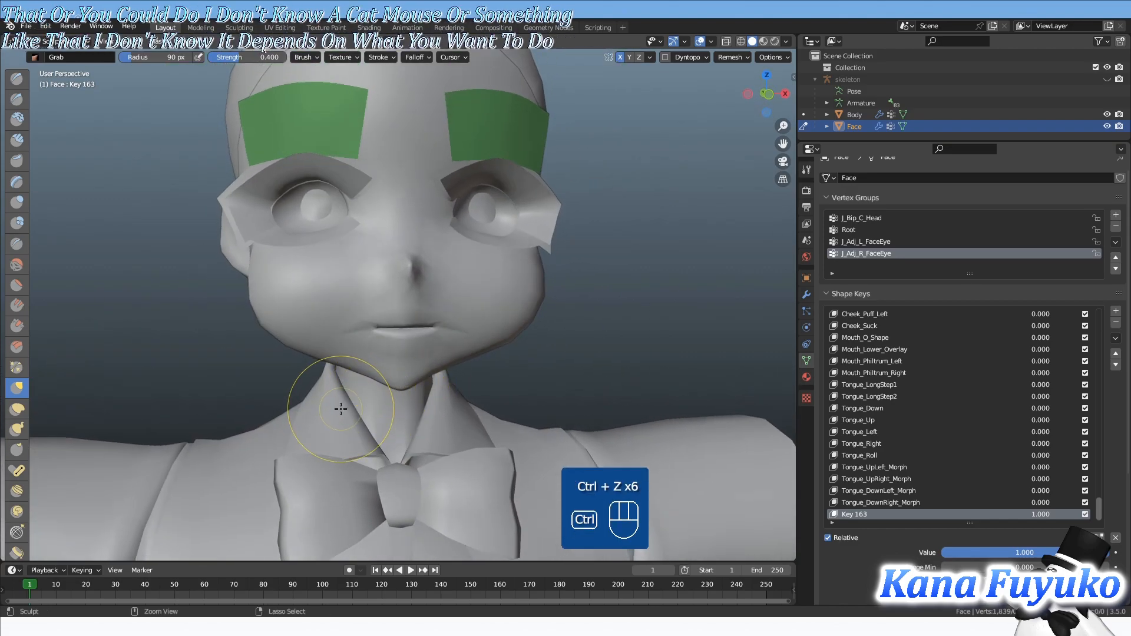
# - Undo the remaining sculpt strokes on the cheeks and jaw of Key 163
pyautogui.hotkey('ctrl', 'z')
pyautogui.hotkey('ctrl', 'z')
pyautogui.hotkey('ctrl', 'z')
pyautogui.hotkey('ctrl', 'z')
pyautogui.hotkey('ctrl', 'z')
pyautogui.hotkey('ctrl', 'z')
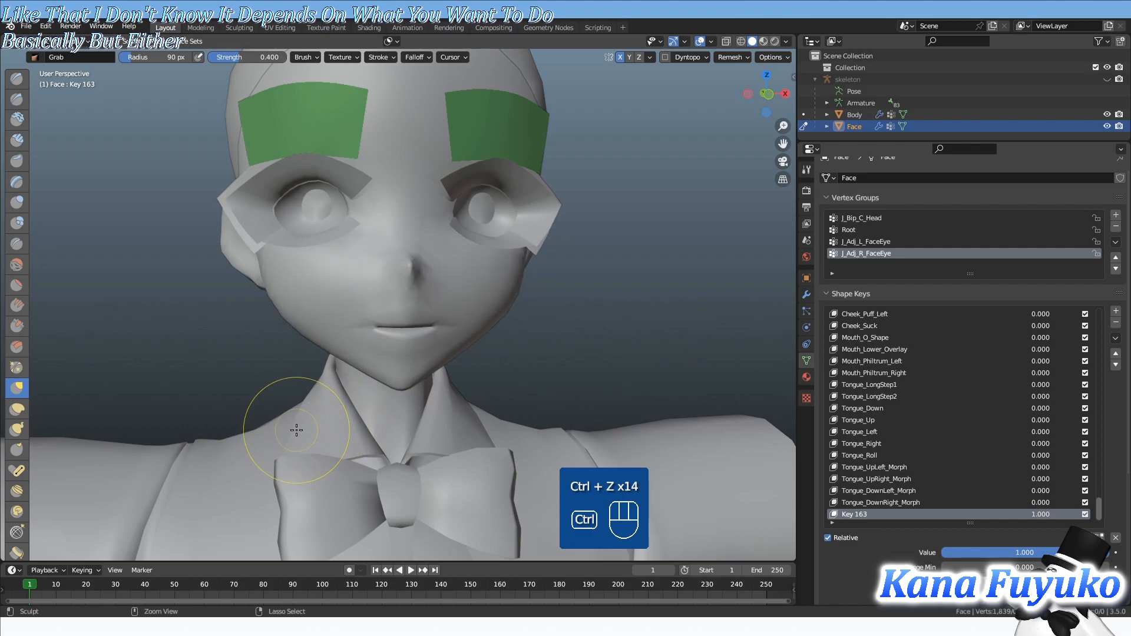
# - Try pulling the lips into a curled cat-like mouth with the Grab brush in front view, and undo the pulls
pyautogui.moveTo(289, 340); pyautogui.dragTo(300, 362, button='middle')
pyautogui.press('KP_1')
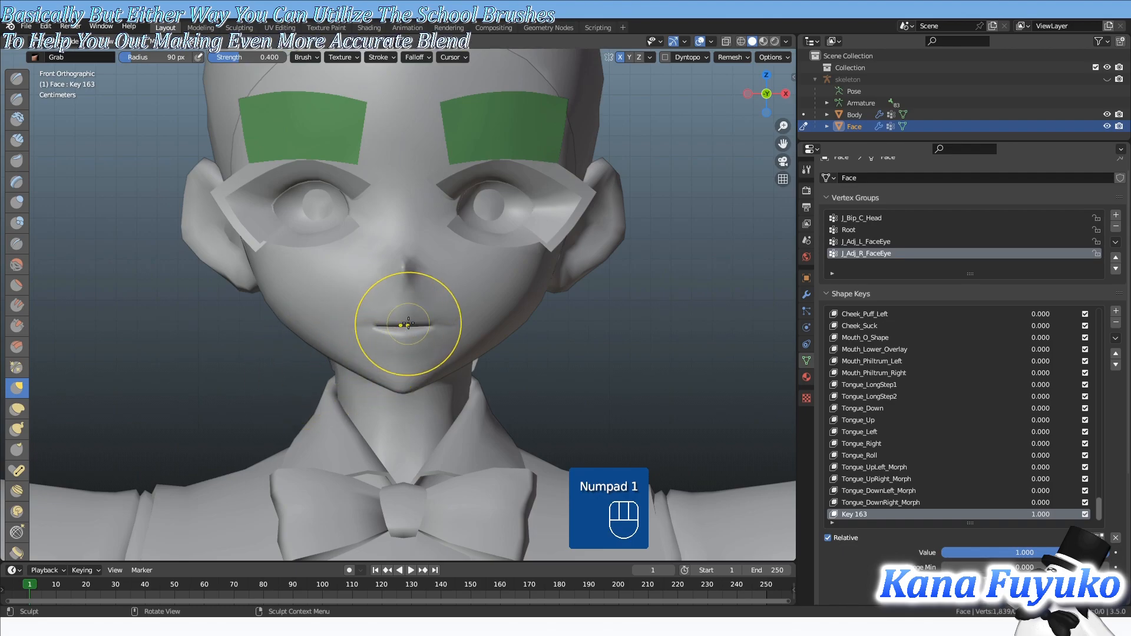
pyautogui.scroll(3, 408, 323)
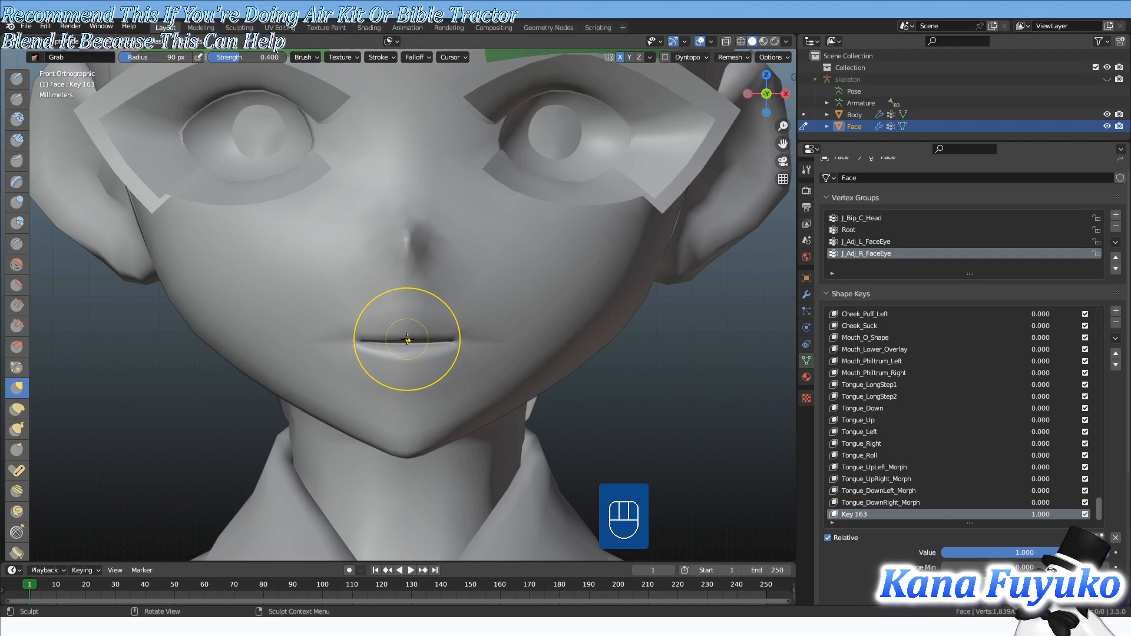
pyautogui.moveTo(407, 340); pyautogui.dragTo(389, 392)
pyautogui.moveTo(358, 336); pyautogui.dragTo(335, 254)
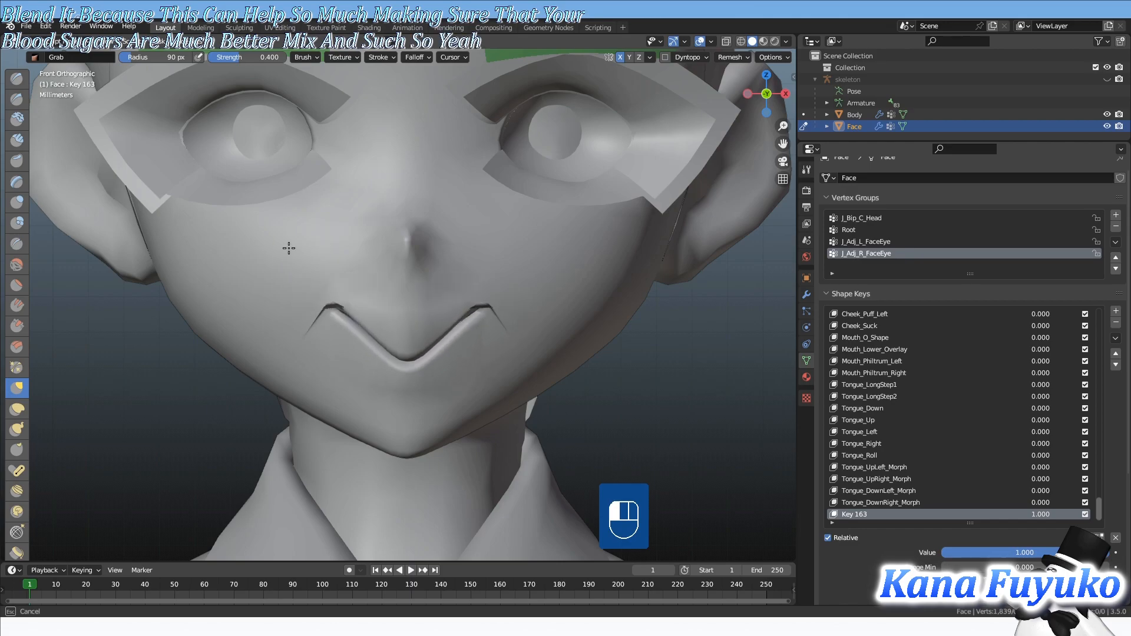
pyautogui.moveTo(374, 348); pyautogui.dragTo(420, 275)
pyautogui.scroll(-2, 389, 298)
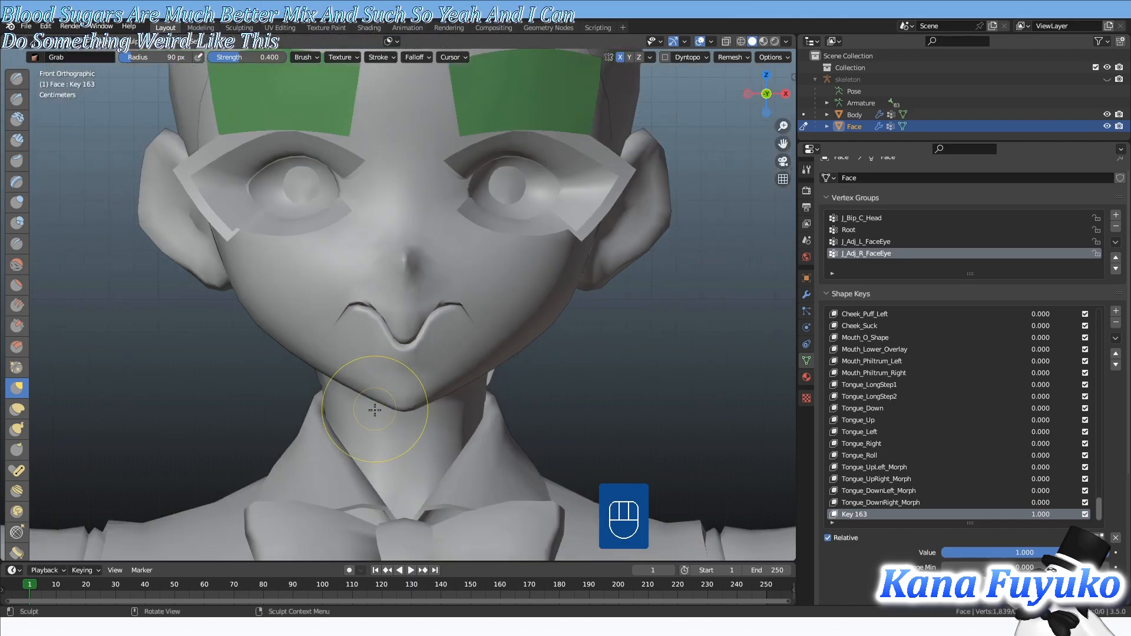
pyautogui.hotkey('ctrl', 'z')
pyautogui.hotkey('ctrl', 'z')
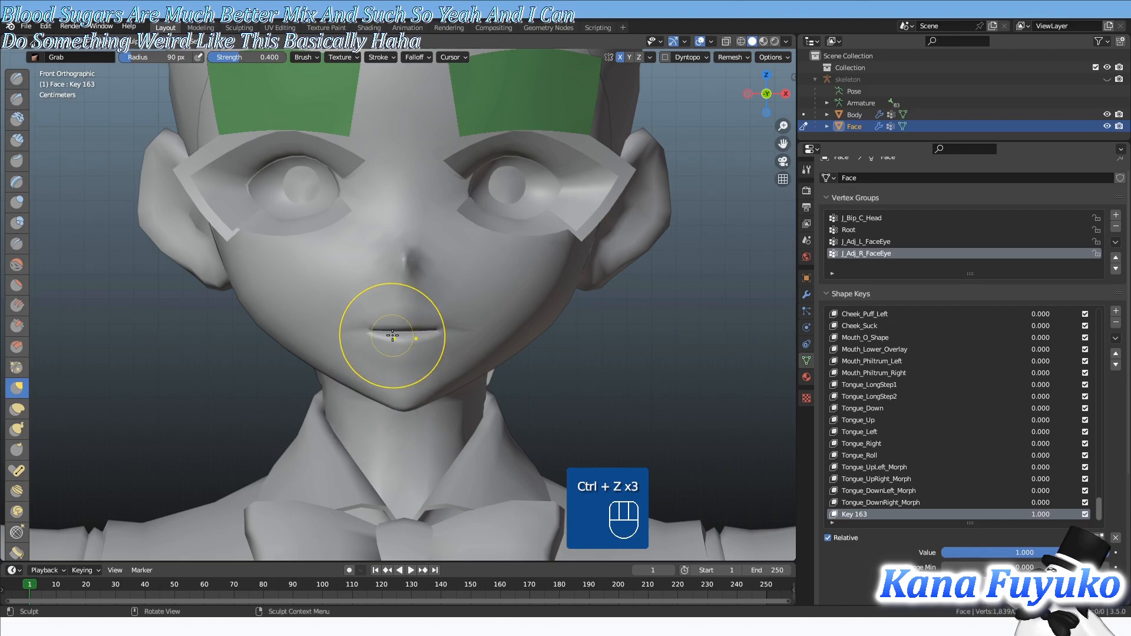
# - Make small Grab brush pulls around the mouth and set the value of Key 163 to 0
pyautogui.moveTo(379, 340)
pyautogui.mouseDown()
pyautogui.moveTo(405, 362)
pyautogui.moveTo(400, 318)
pyautogui.mouseUp()
pyautogui.scroll(3, 380, 353)
pyautogui.moveTo(346, 352)
pyautogui.mouseDown()
pyautogui.moveTo(320, 339)
pyautogui.moveTo(351, 368)
pyautogui.moveTo(338, 369)
pyautogui.moveTo(400, 366)
pyautogui.moveTo(389, 363)
pyautogui.mouseUp()
pyautogui.moveTo(1048, 514); pyautogui.dragTo(995, 514)
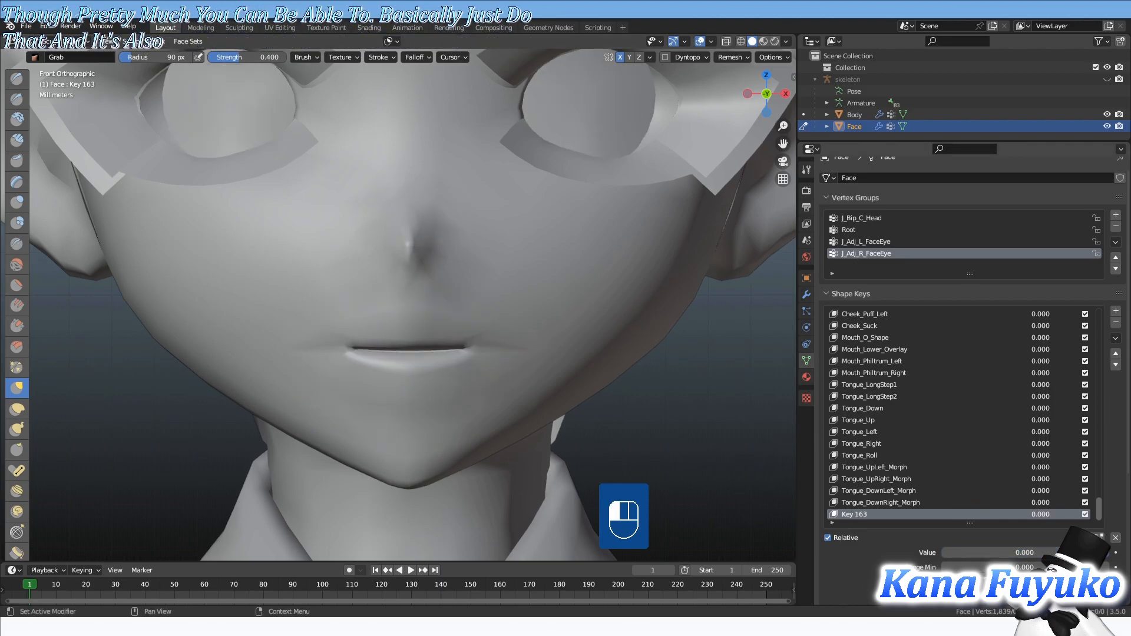
pyautogui.moveTo(948, 552)
pyautogui.mouseDown()
pyautogui.moveTo(1090, 552)
pyautogui.moveTo(943, 553)
pyautogui.mouseUp()
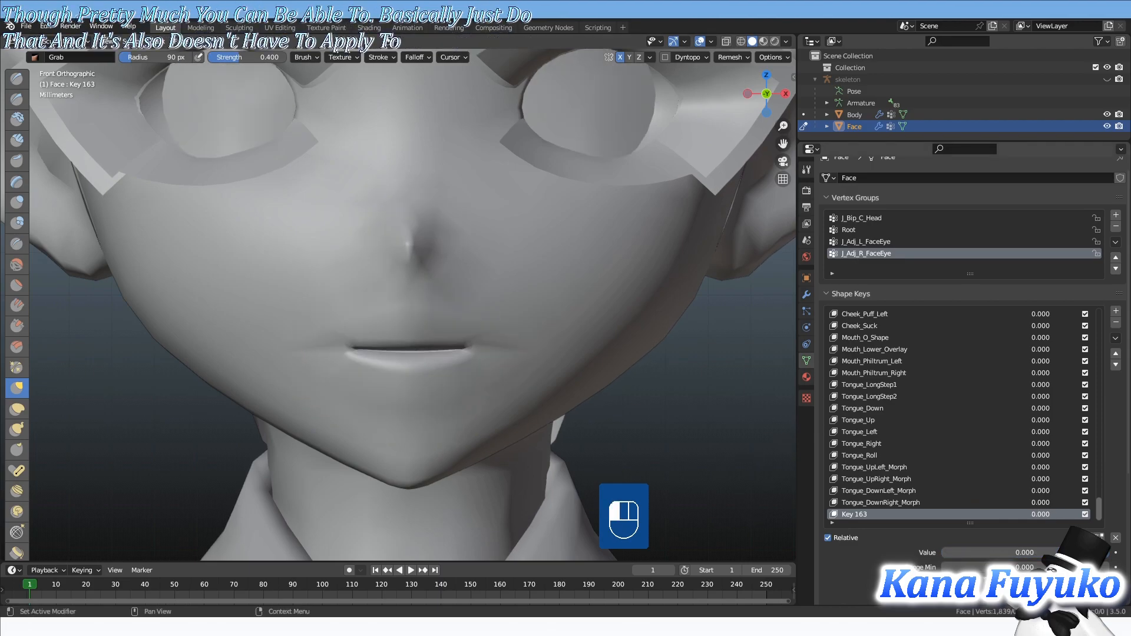
# - Make Basis the active shape key in Object Mode and return the face to Sculpt Mode
pyautogui.click(73, 43)
pyautogui.click(75, 54)
pyautogui.scroll(-8, 320, 286)
pyautogui.moveTo(323, 314); pyautogui.dragTo(349, 321, button='middle')
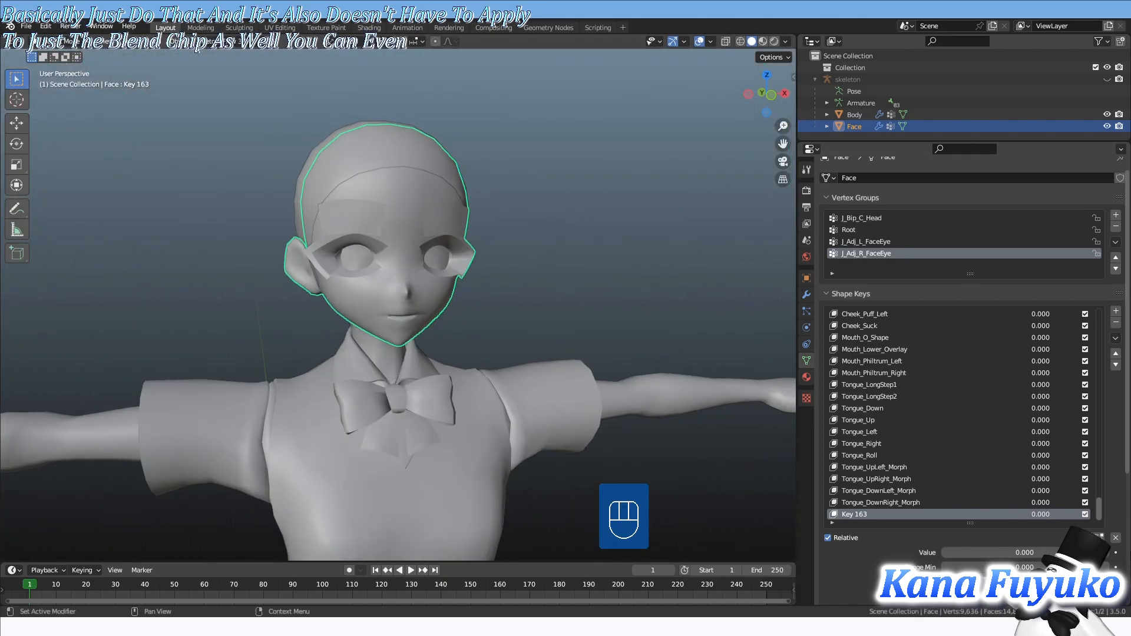
pyautogui.moveTo(1100, 506); pyautogui.dragTo(1099, 312)
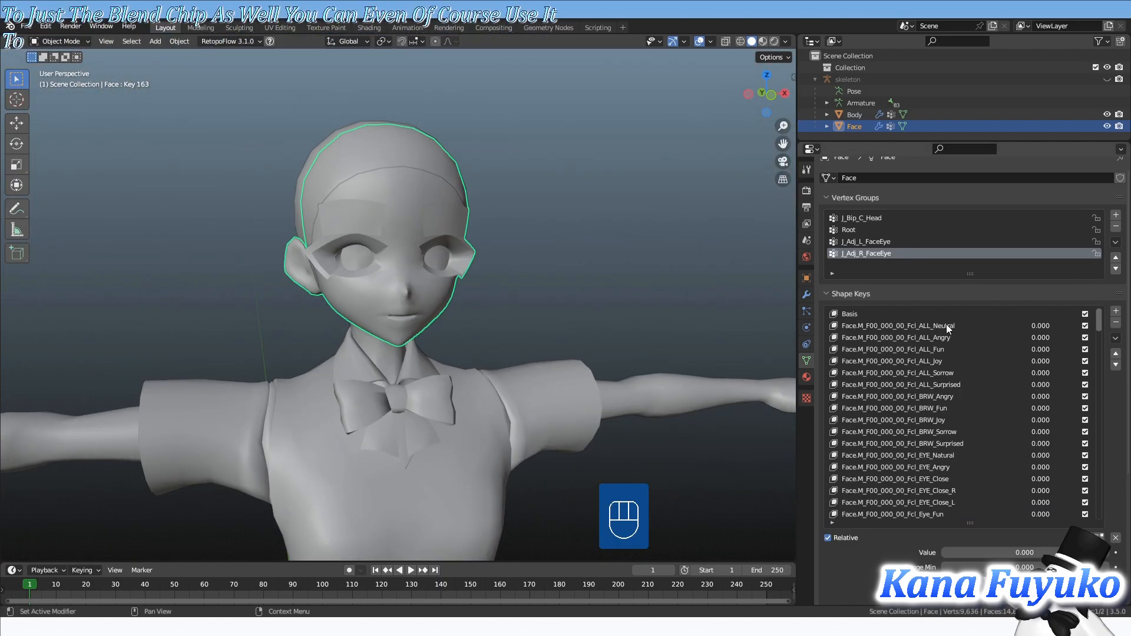
pyautogui.click(913, 315)
pyautogui.click(70, 42)
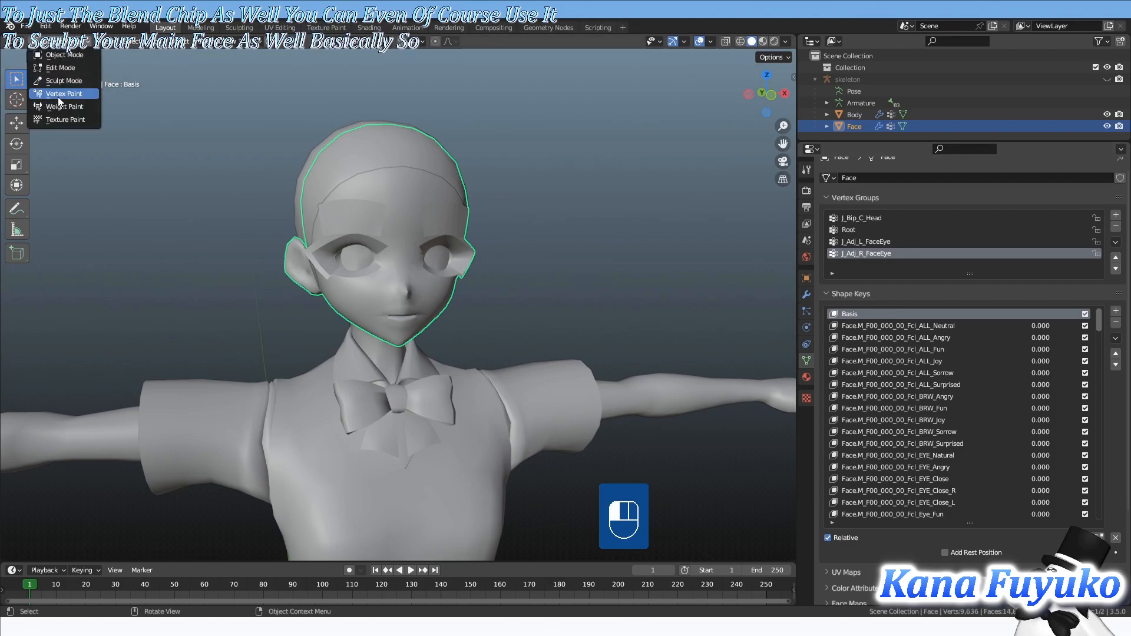
pyautogui.click(56, 78)
# - Try widening the face on the Basis shape key by pulling the cheeks far outward with the Grab brush, and undo it
pyautogui.moveTo(262, 326); pyautogui.dragTo(392, 315, button='middle')
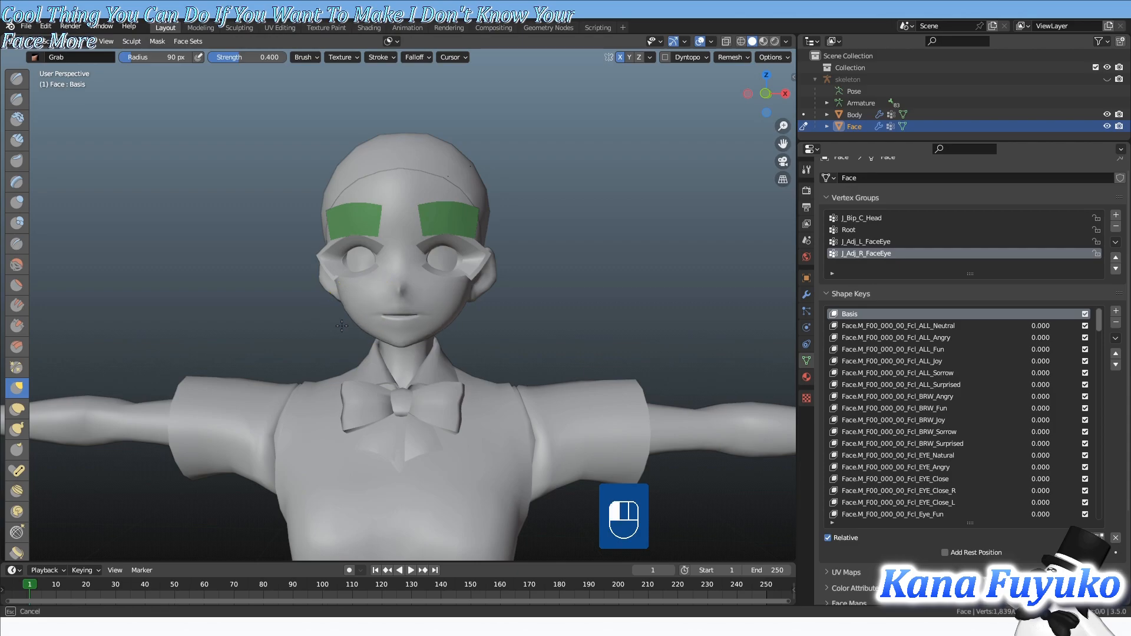
pyautogui.moveTo(350, 329); pyautogui.dragTo(353, 324, button='middle')
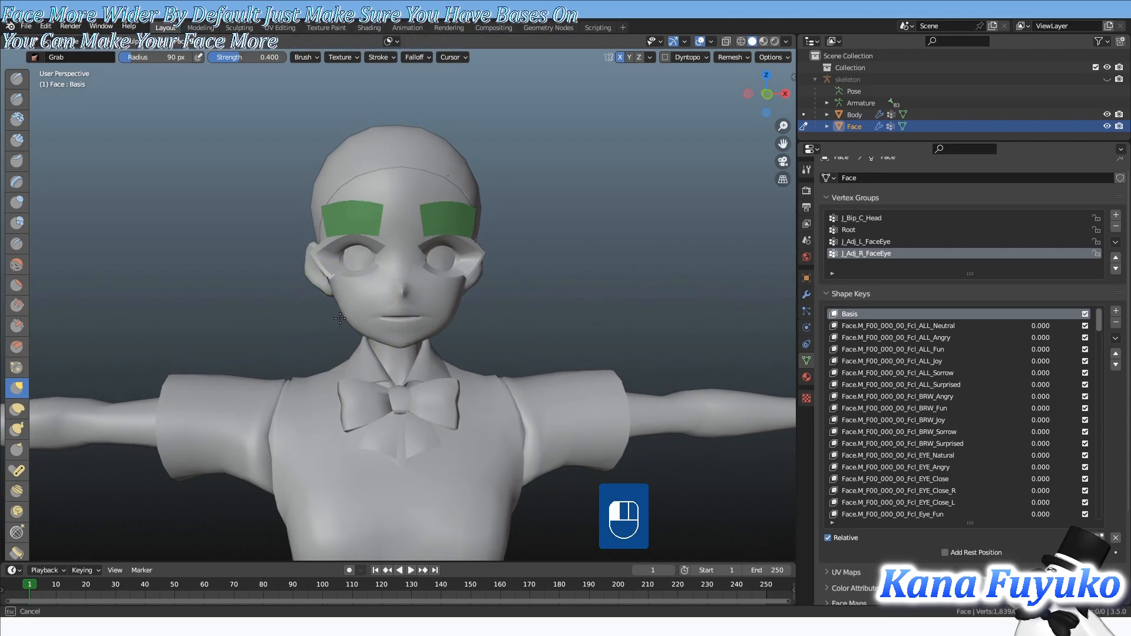
pyautogui.moveTo(354, 316)
pyautogui.mouseDown()
pyautogui.moveTo(155, 224)
pyautogui.moveTo(22, 81)
pyautogui.mouseUp()
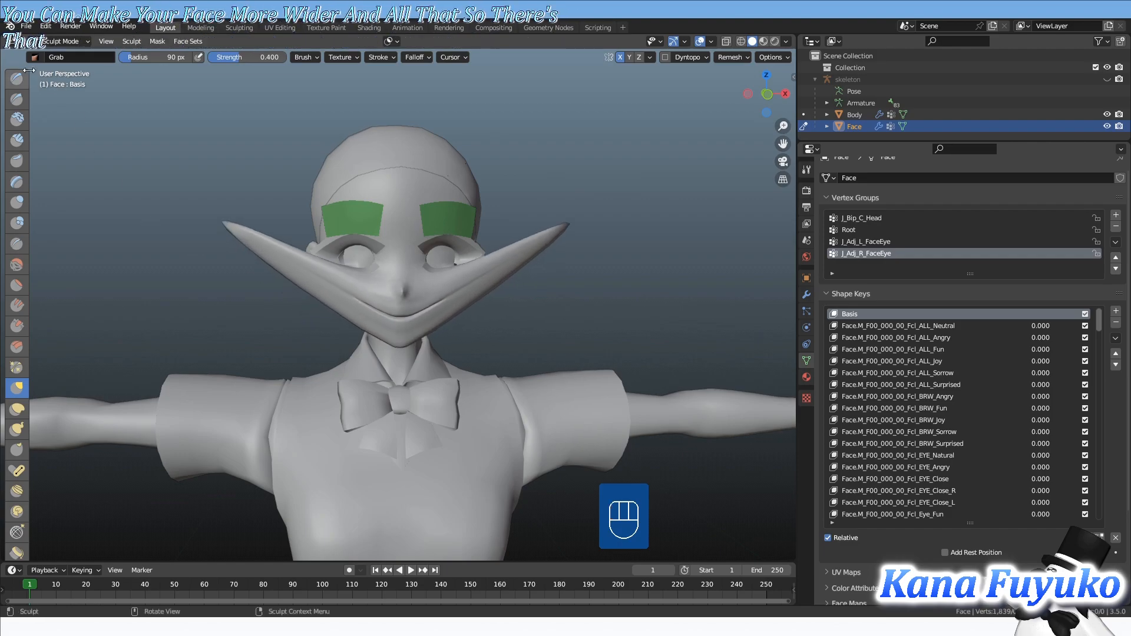
pyautogui.moveTo(229, 293); pyautogui.dragTo(259, 294, button='middle')
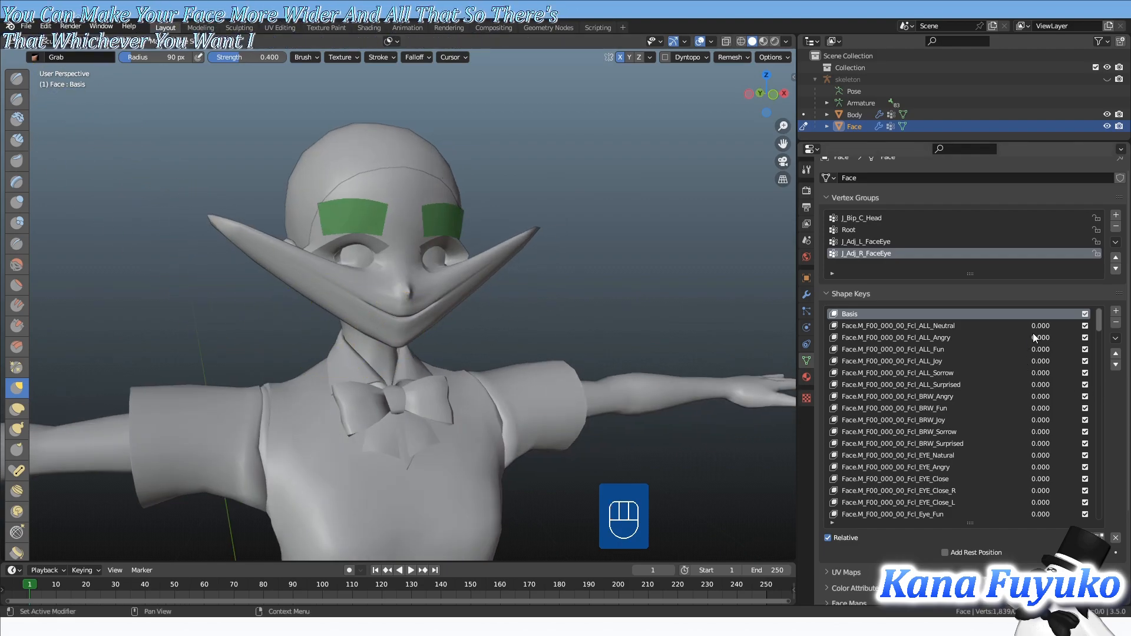
pyautogui.moveTo(1034, 336)
pyautogui.mouseDown()
pyautogui.moveTo(1081, 335)
pyautogui.moveTo(1028, 335)
pyautogui.mouseUp()
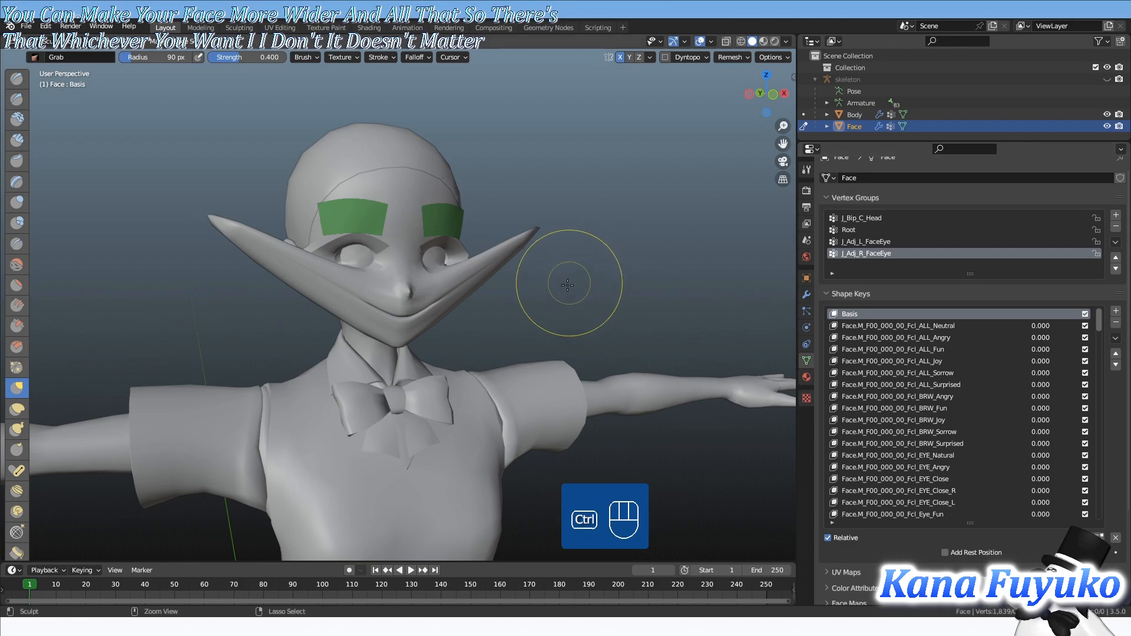
pyautogui.hotkey('ctrl', 'z')
pyautogui.hotkey('ctrl', 'z')
pyautogui.scroll(5, 539, 323)
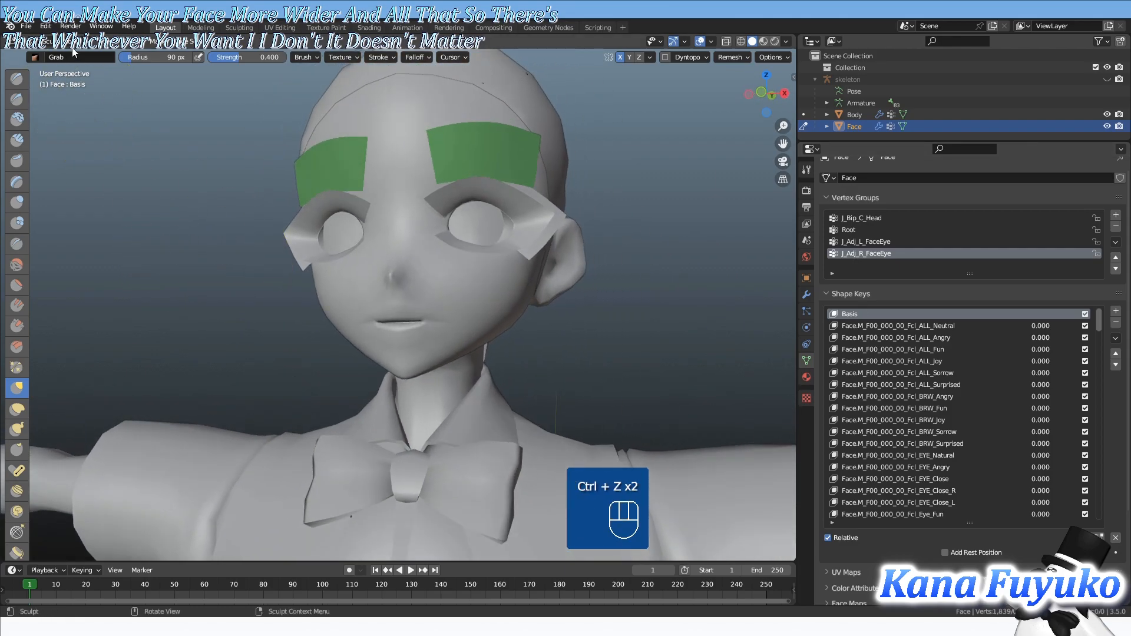
# - Choose the Draw brush and set its radius to 54 px and its strength to 0.278
pyautogui.click(64, 42)
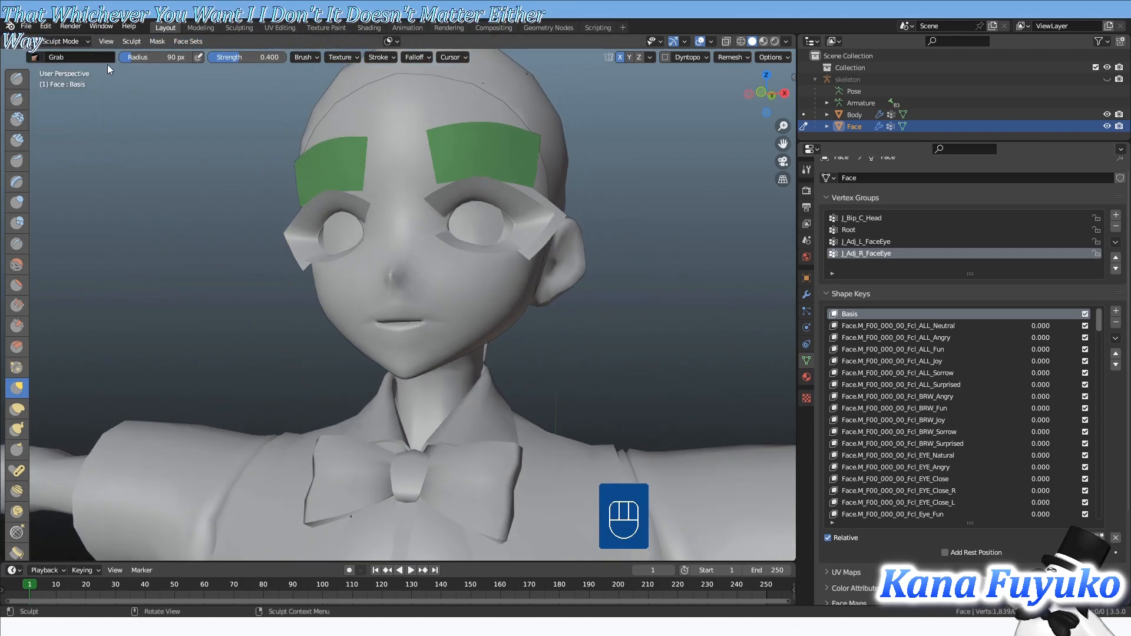
pyautogui.press('x')
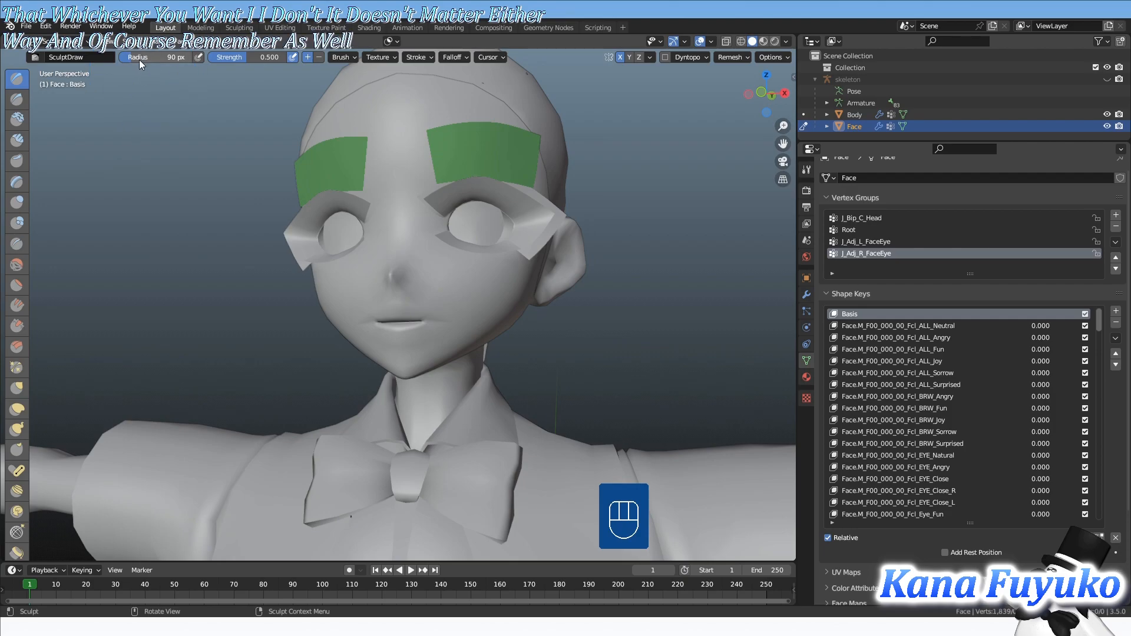
pyautogui.moveTo(142, 61)
pyautogui.mouseDown()
pyautogui.moveTo(194, 62)
pyautogui.moveTo(141, 61)
pyautogui.mouseUp()
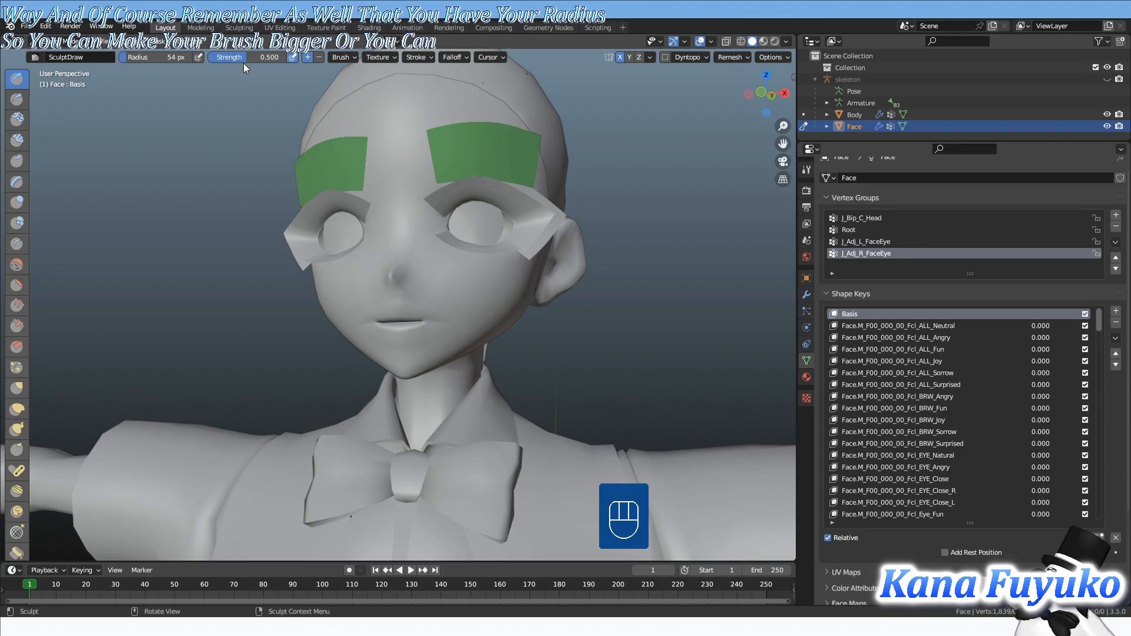
pyautogui.moveTo(273, 57); pyautogui.dragTo(230, 57)
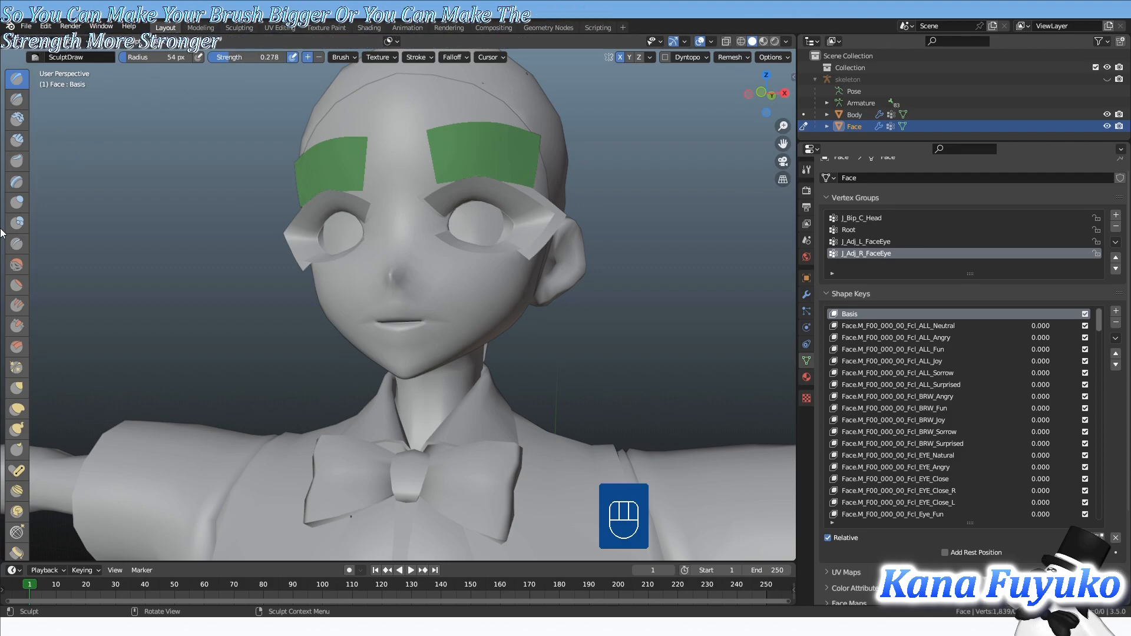
# - Check the Smooth brush's strength, and look through the Draw brush's remaining options after returning to it
pyautogui.click(17, 268)
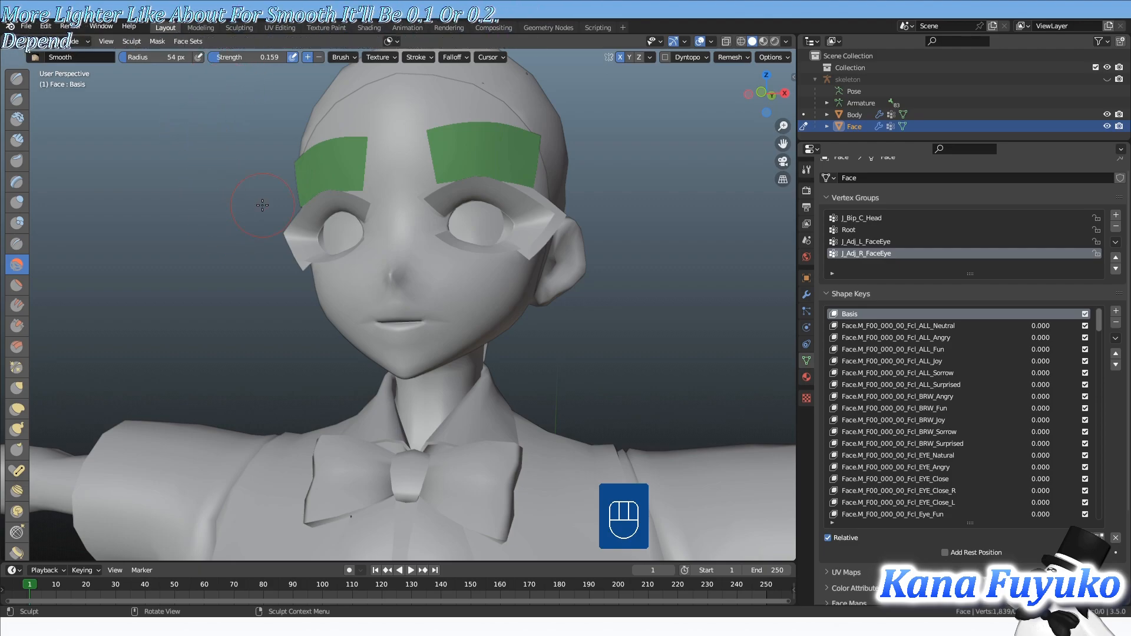
pyautogui.moveTo(298, 240)
pyautogui.mouseDown(button='middle')
pyautogui.moveTo(310, 285)
pyautogui.moveTo(304, 256)
pyautogui.mouseUp(button='middle')
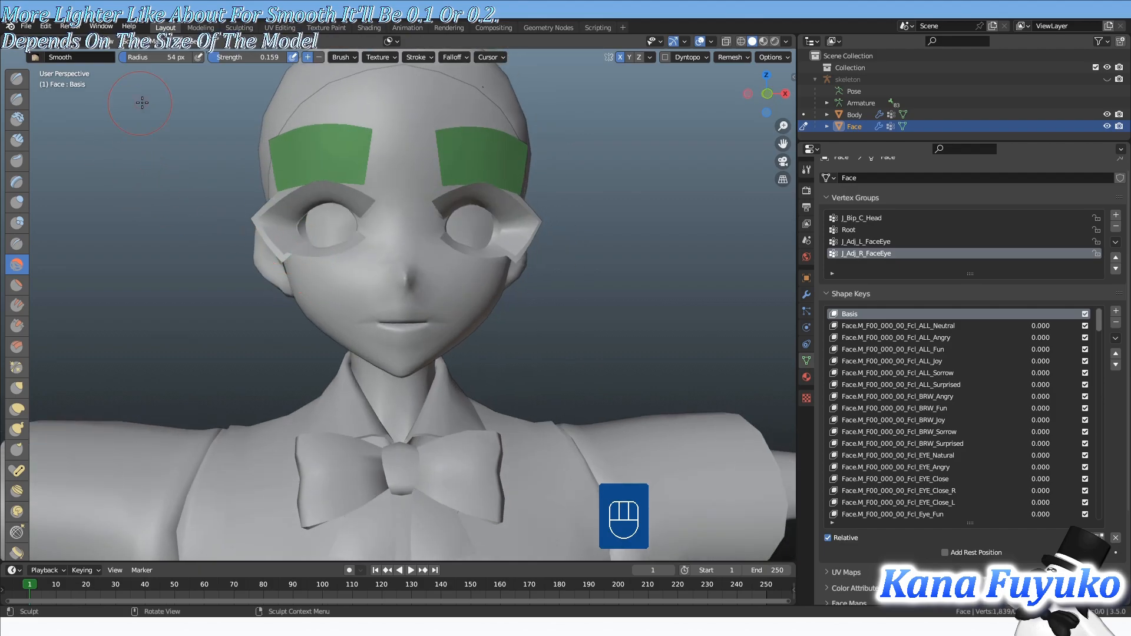
pyautogui.click(23, 84)
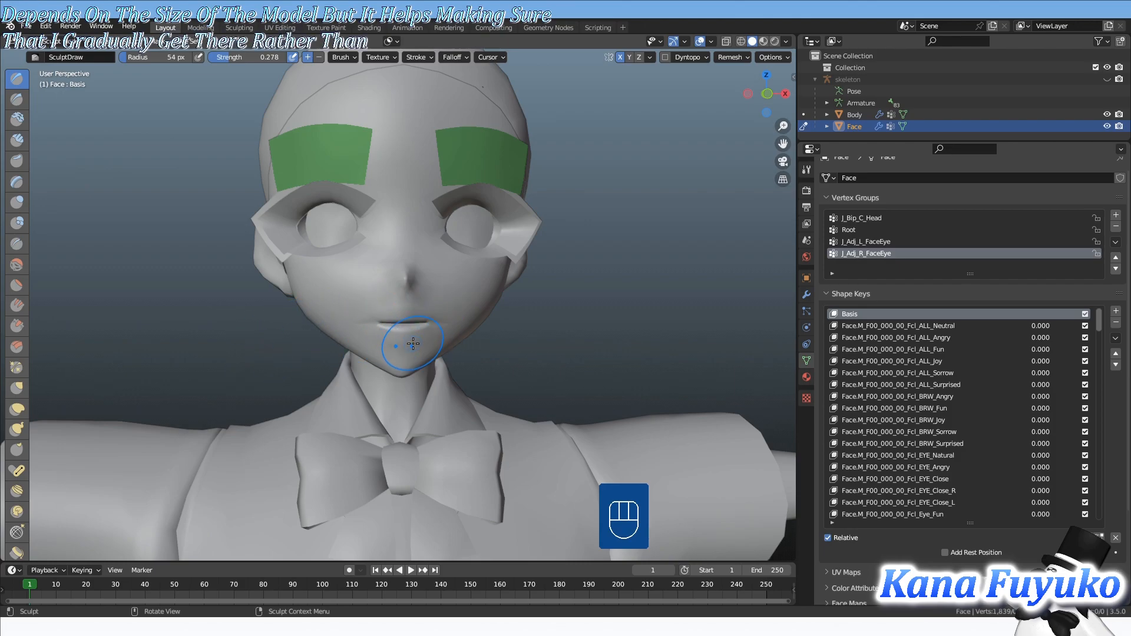
pyautogui.click(340, 57)
pyautogui.moveTo(489, 57)
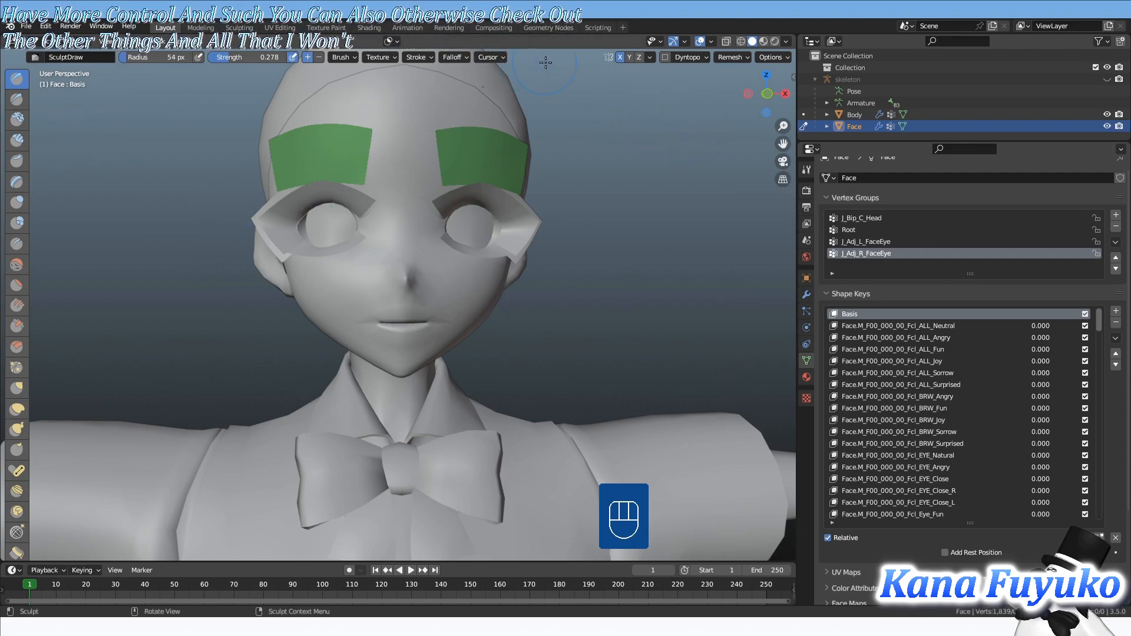
# - Leave Sculpt Mode for Object Mode, inspecting the face mesh in Edit Mode along the way
pyautogui.click(57, 43)
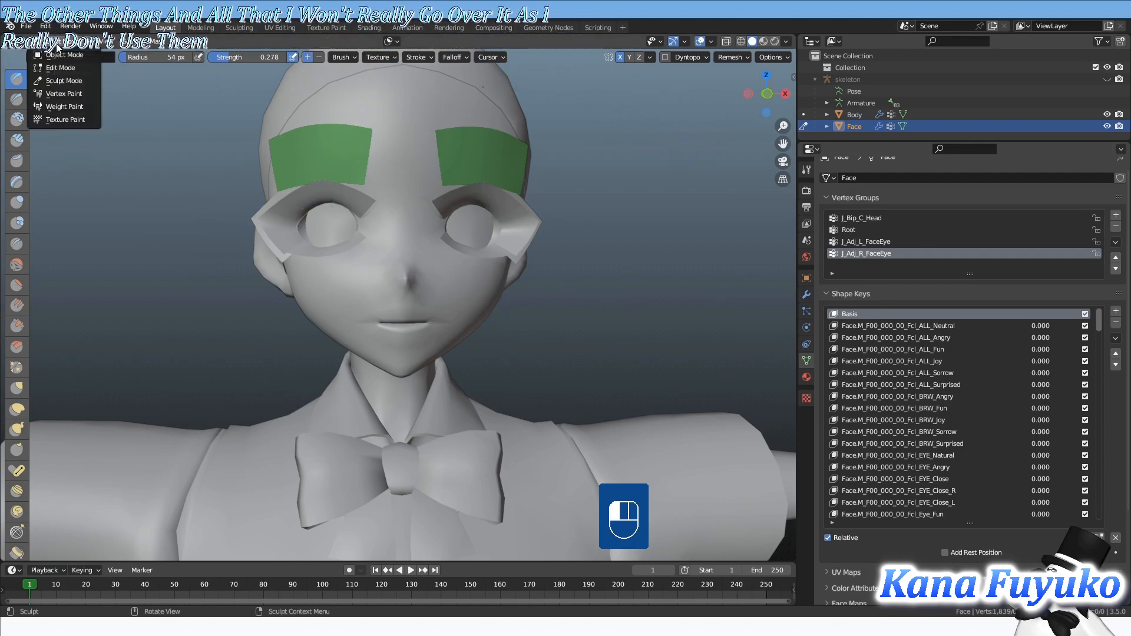
pyautogui.click(65, 55)
pyautogui.press('Tab')
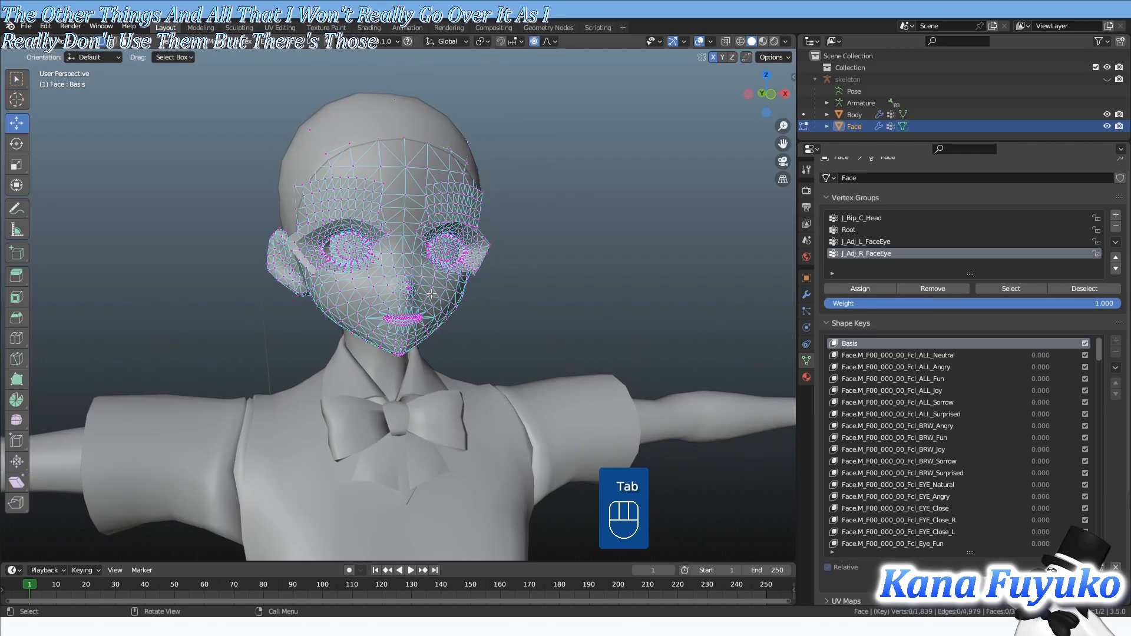
pyautogui.press('z')
pyautogui.press('z')
pyautogui.press('z')
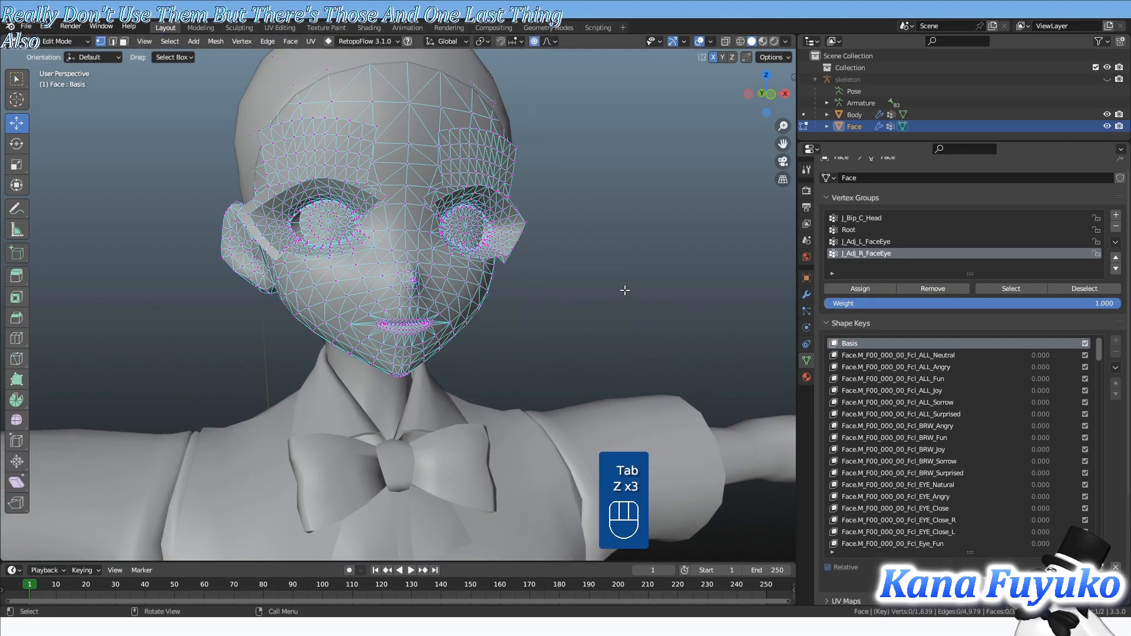
pyautogui.scroll(2, 530, 293)
pyautogui.keyDown('shift'); pyautogui.moveTo(527, 293); pyautogui.dragTo(532, 312, button='middle'); pyautogui.keyUp('shift')
pyautogui.scroll(-2, 532, 313)
pyautogui.press('Tab')
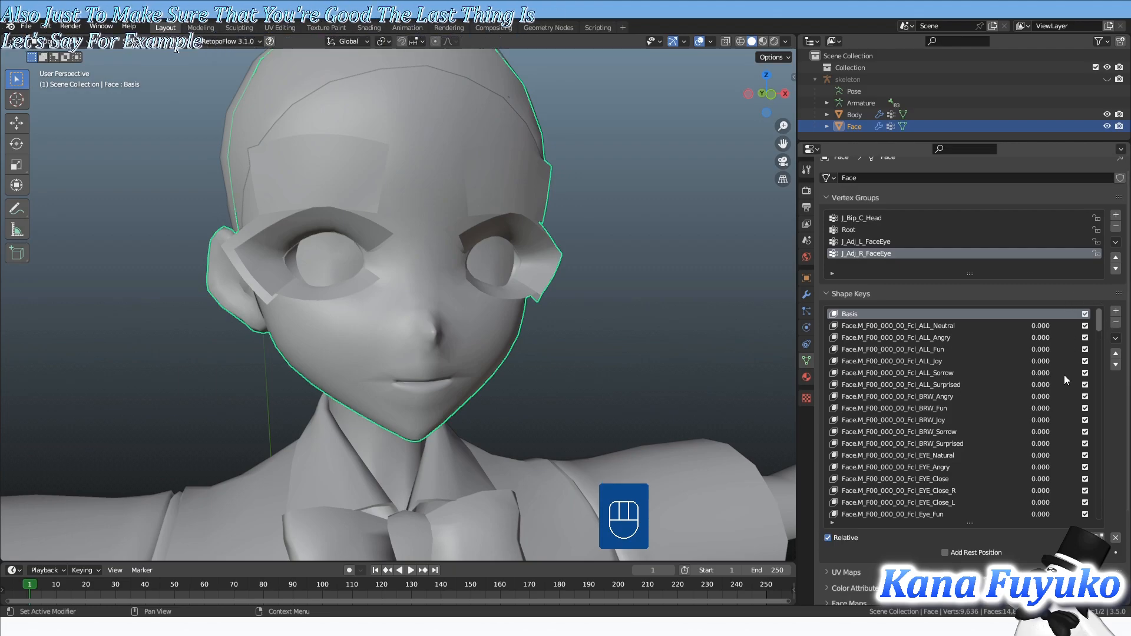
# - Set Face.M_F00_000_00_Fcl_BRW_Angry to 1.000 and view the face in Material Preview shading, comparing it with the Basis in Edit Mode
pyautogui.moveTo(1034, 398); pyautogui.dragTo(1078, 398)
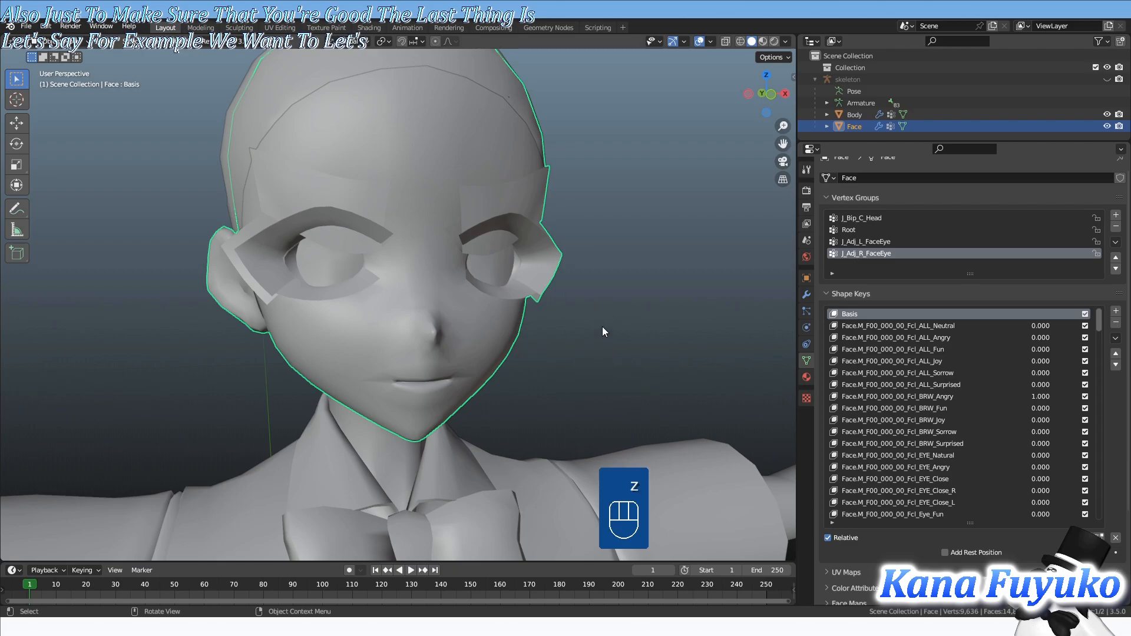
pyautogui.press('z')
pyautogui.click(607, 360)
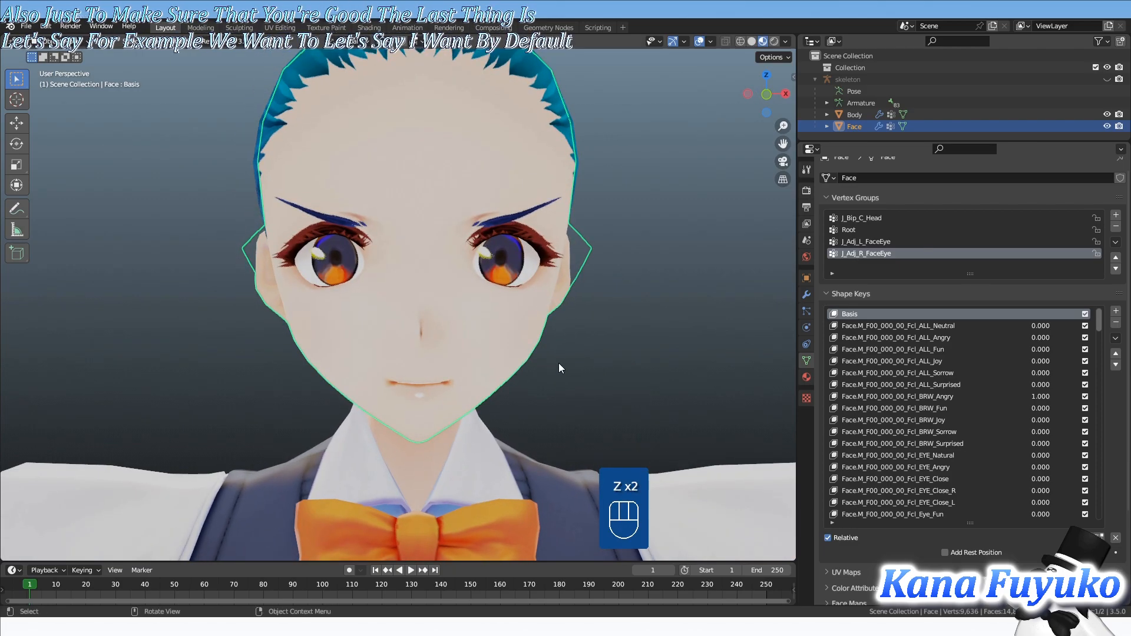
pyautogui.press('Tab')
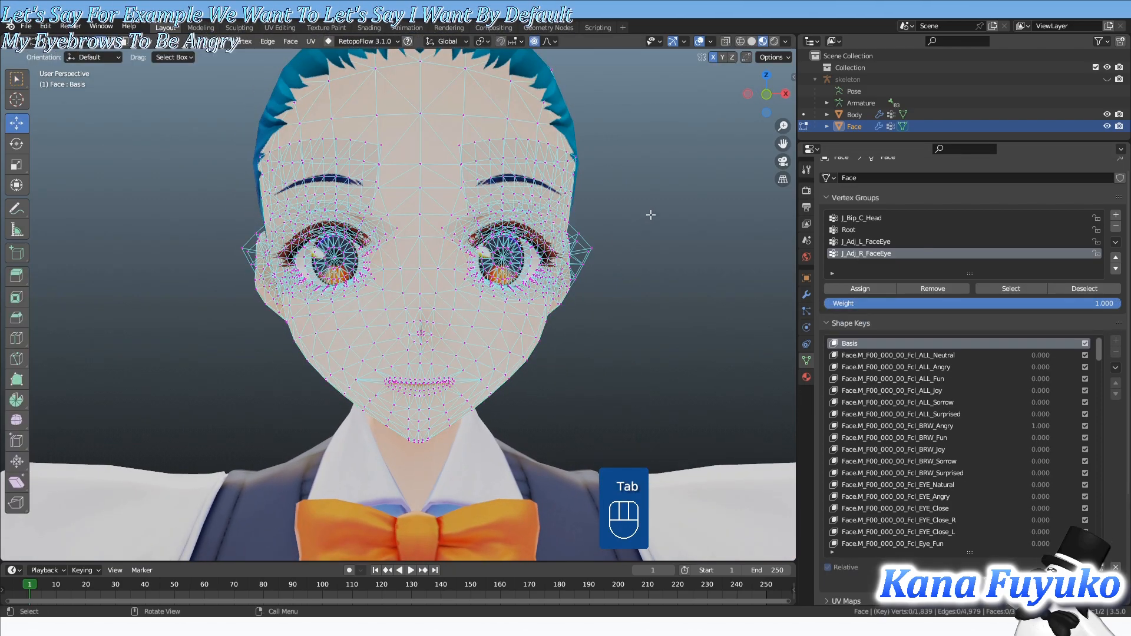
pyautogui.press('Tab')
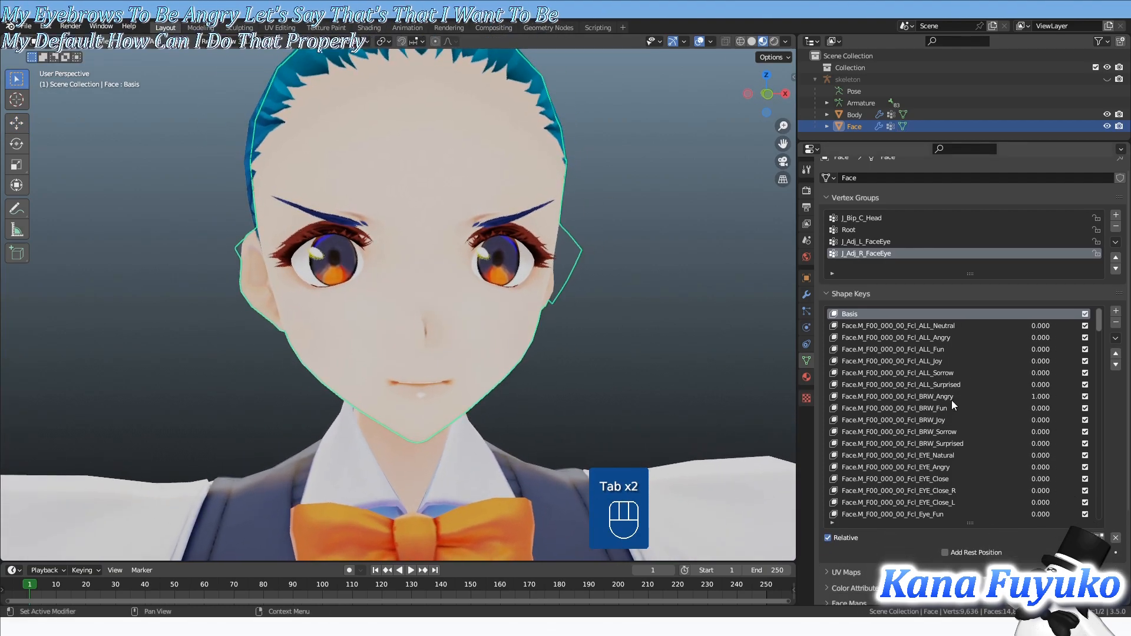
# - Blend Face.M_F00_000_00_Fcl_BRW_Angry into the Basis across all visible face vertices with Blend from Shape
pyautogui.moveTo(508, 327); pyautogui.dragTo(451, 218, button='middle')
pyautogui.press('Tab')
pyautogui.press('a')
pyautogui.scroll(2, 512, 386)
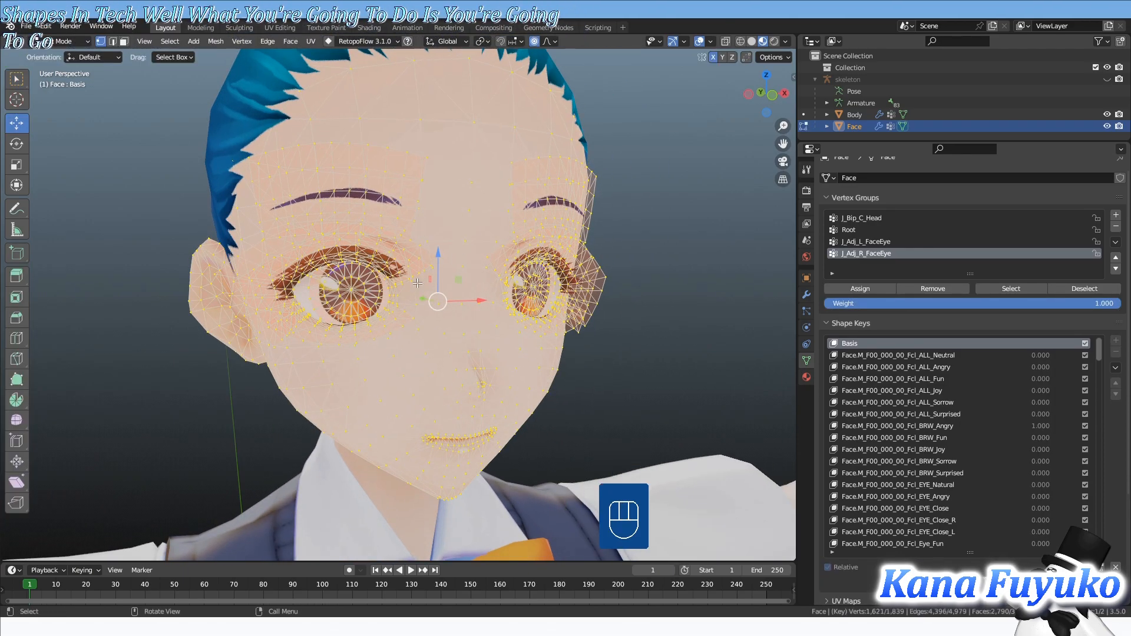
pyautogui.hotkey('ctrl', 'v')
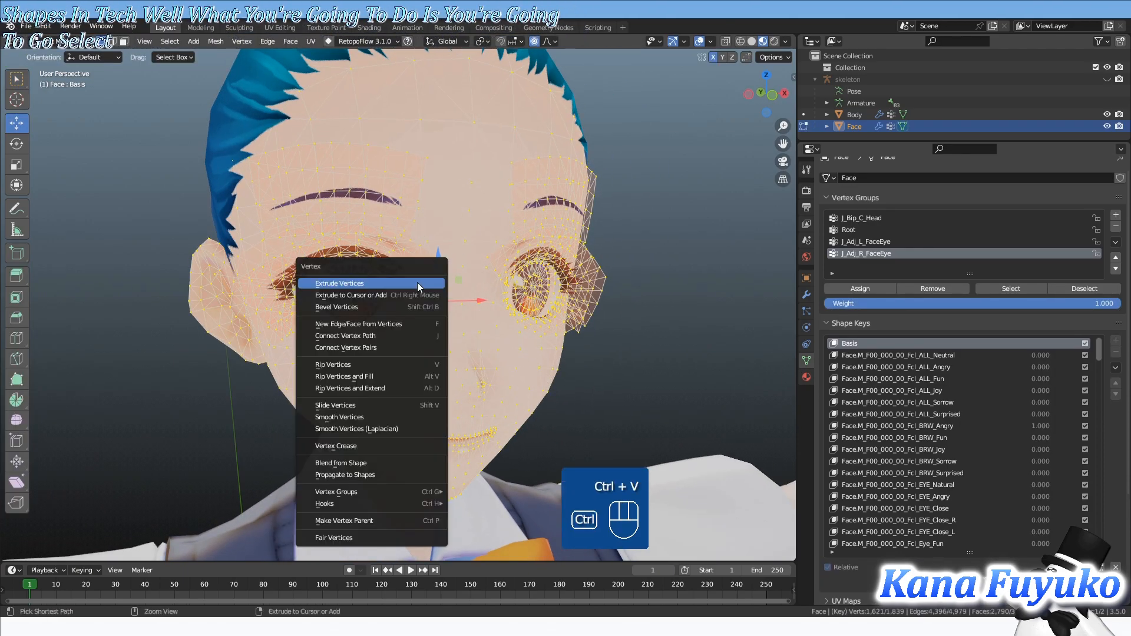
pyautogui.click(353, 464)
pyautogui.click(130, 521)
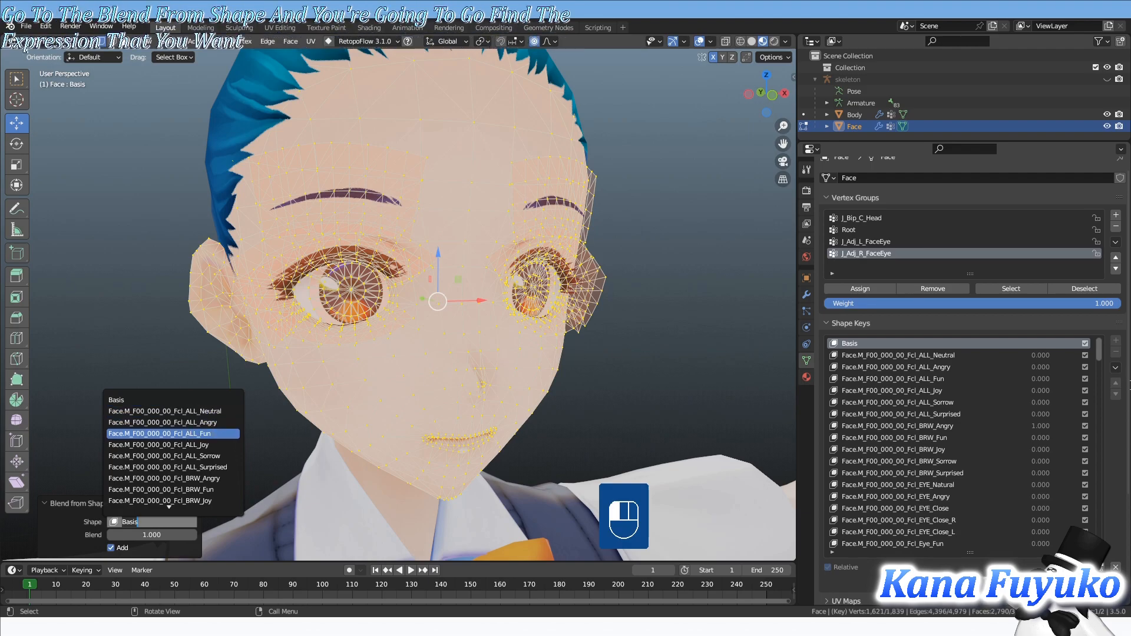
pyautogui.click(1115, 367)
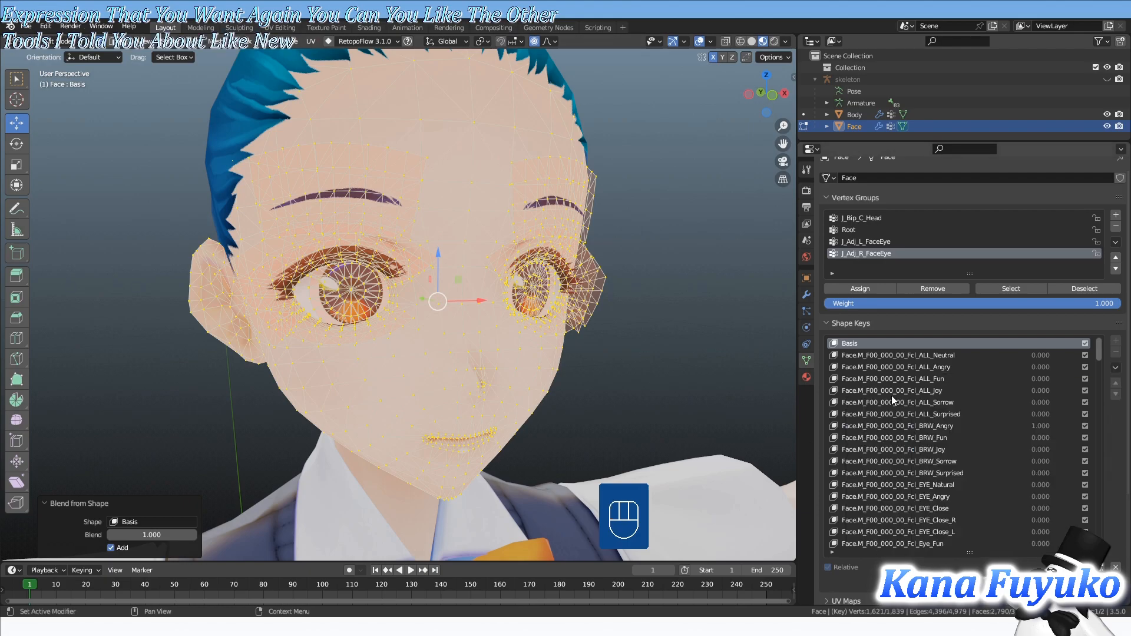
pyautogui.moveTo(393, 434); pyautogui.dragTo(371, 410, button='middle')
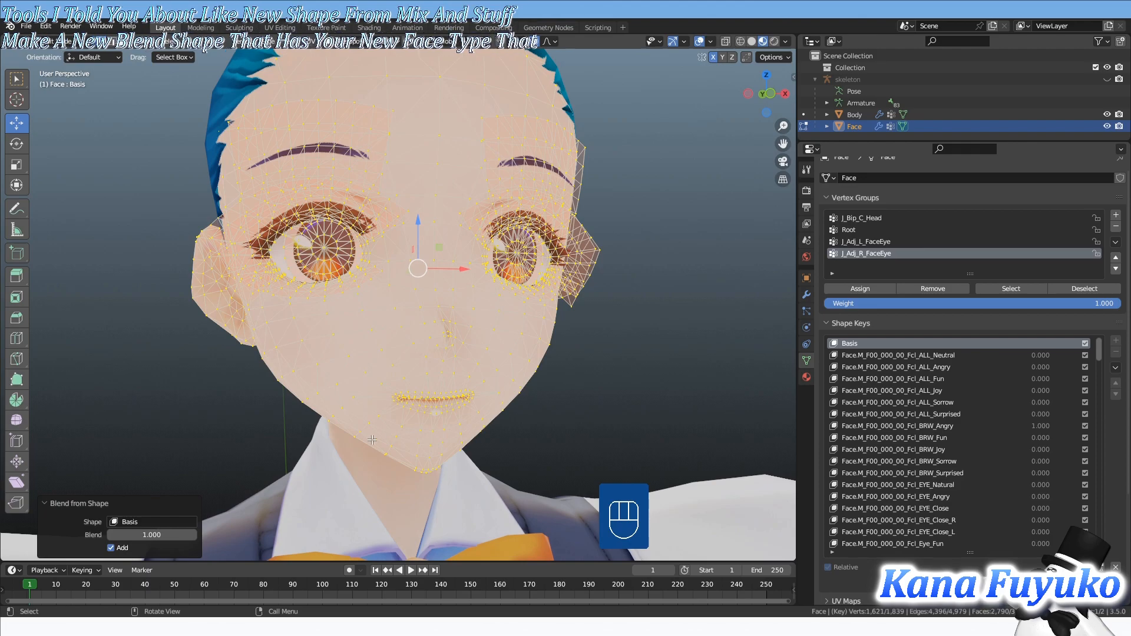
pyautogui.click(125, 521)
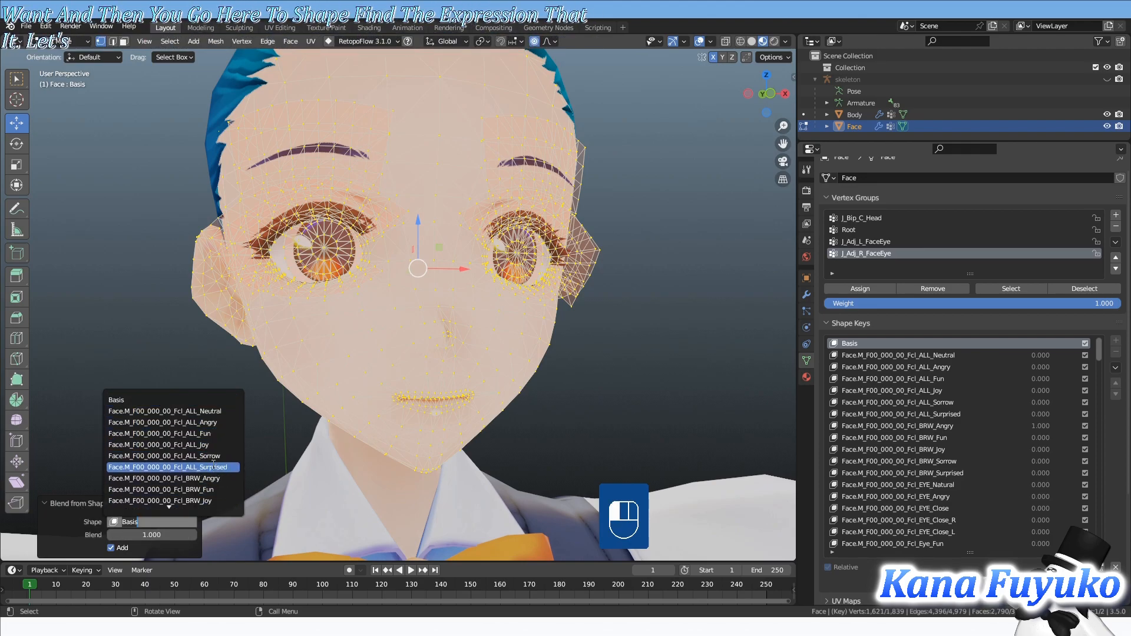
pyautogui.click(213, 479)
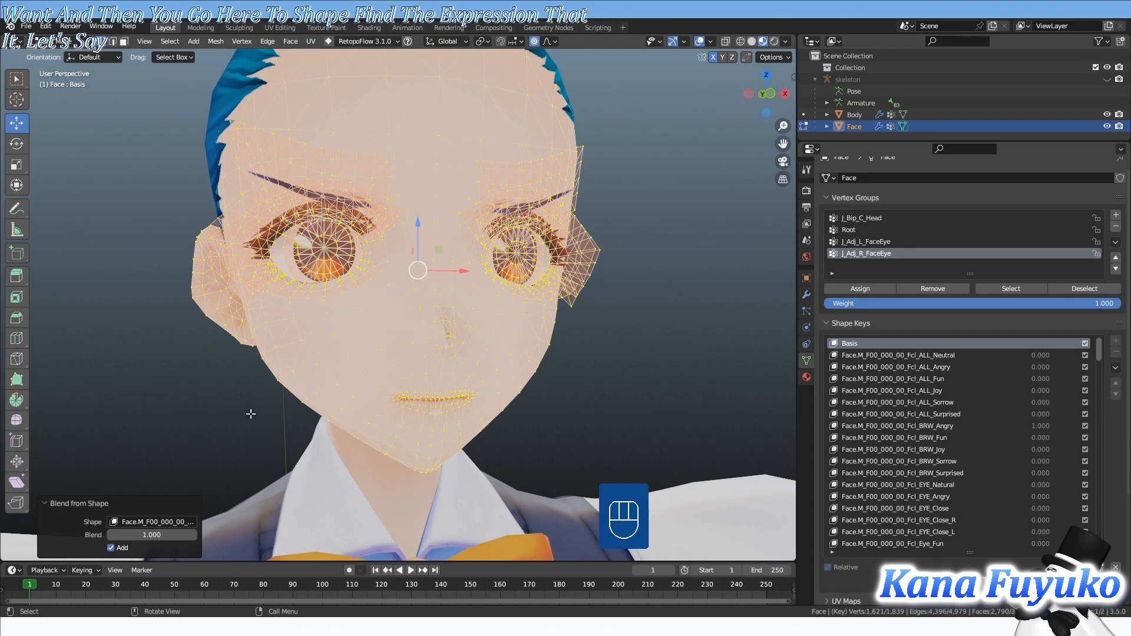
# - Turn off Add for the Blend from Shape operation and set its Blend to 1
pyautogui.click(112, 549)
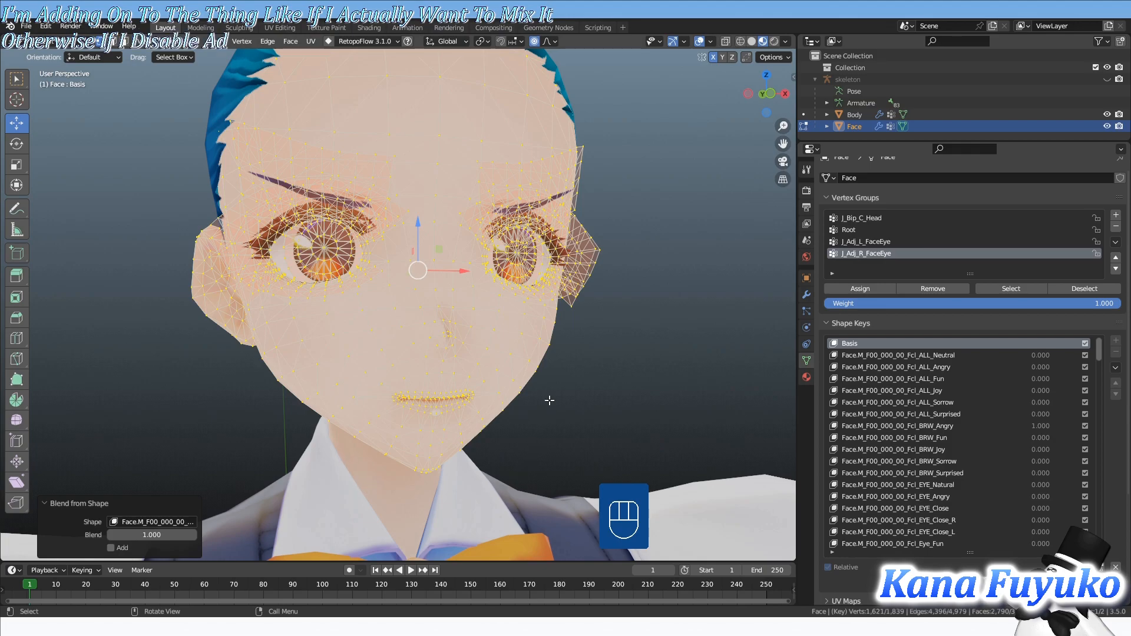
pyautogui.scroll(-3, 448, 324)
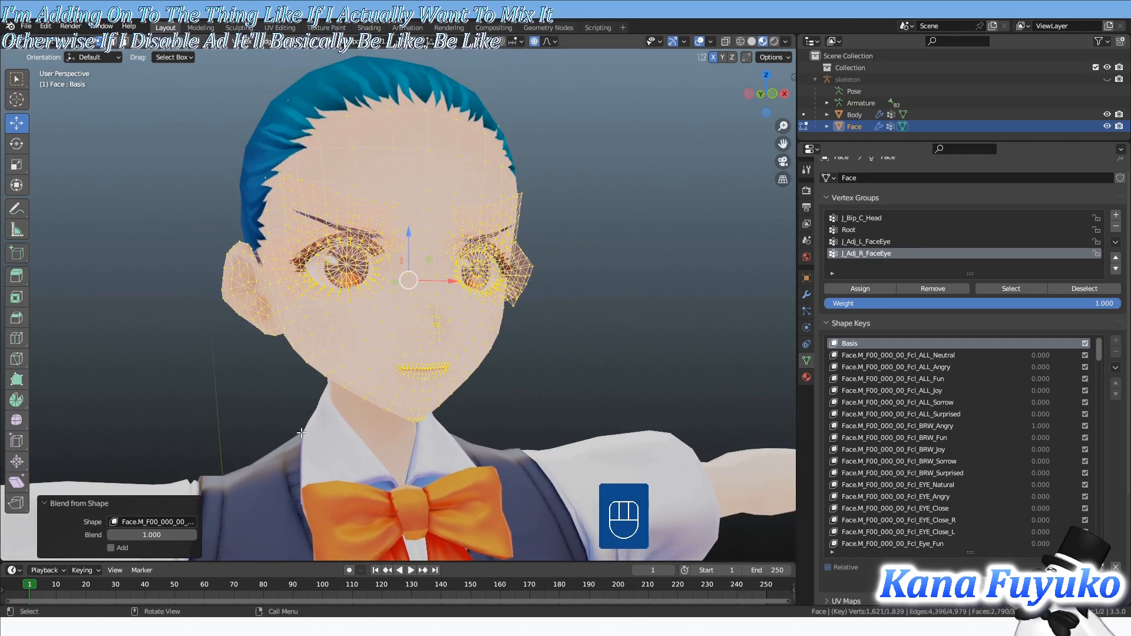
pyautogui.moveTo(144, 536)
pyautogui.mouseDown()
pyautogui.moveTo(118, 536)
pyautogui.moveTo(165, 536)
pyautogui.moveTo(131, 536)
pyautogui.mouseUp()
pyautogui.doubleClick(151, 536)
pyautogui.write('1')
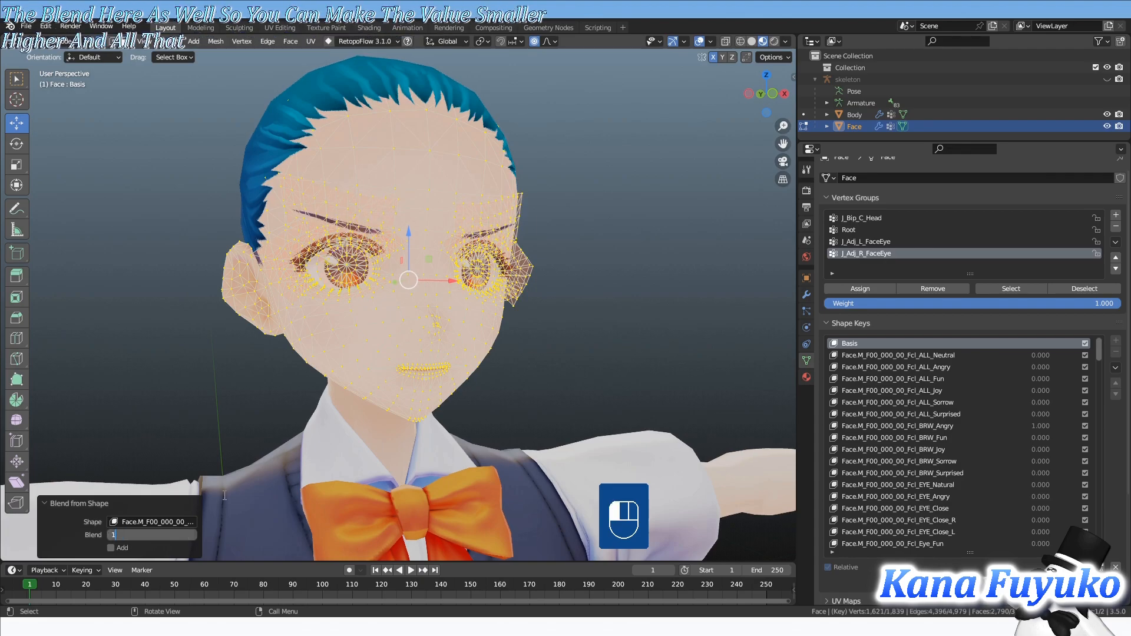
pyautogui.press('Return')
# - Return to Object Mode, set Face.M_F00_000_00_Fcl_BRW_Angry to 0.000, and inspect the default eyebrows
pyautogui.press('Tab')
pyautogui.scroll(3, 360, 373)
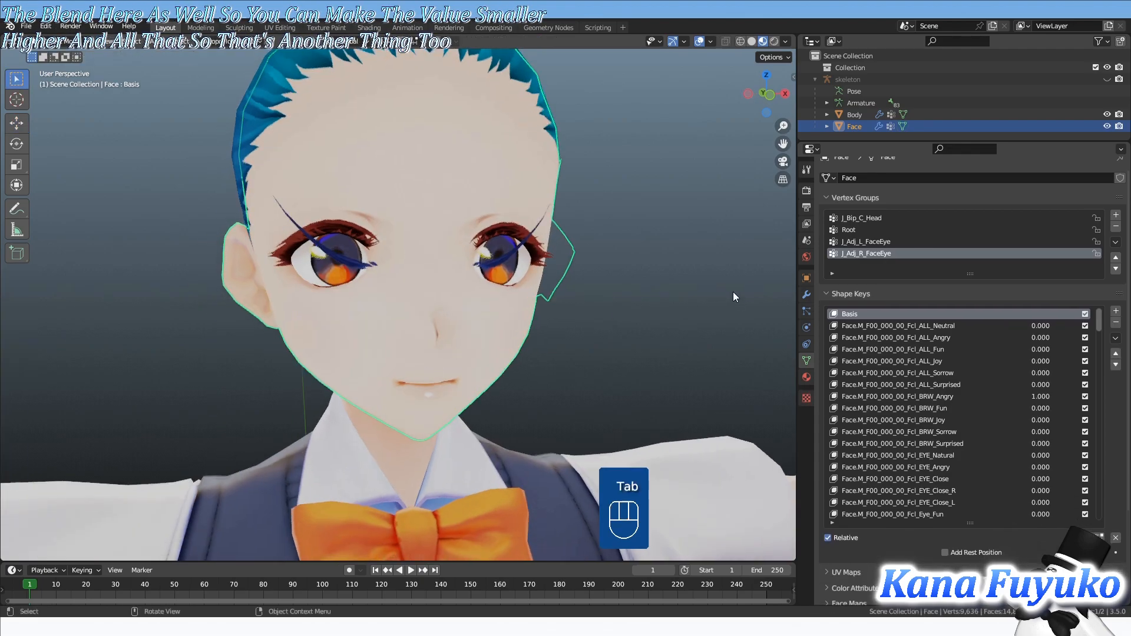
pyautogui.moveTo(1042, 397); pyautogui.dragTo(984, 398)
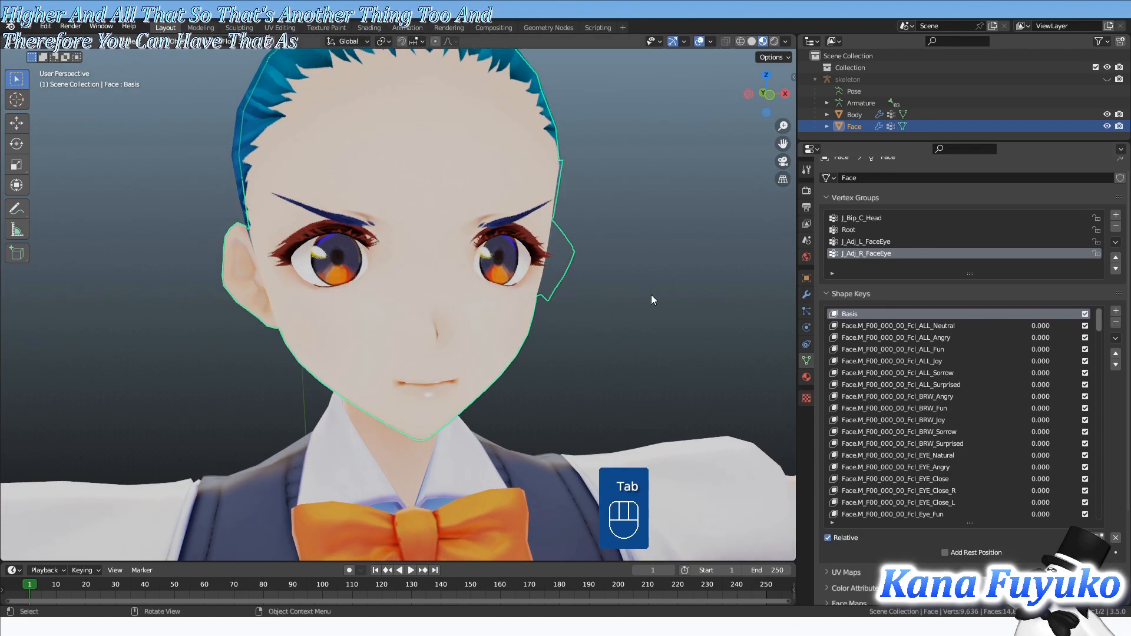
pyautogui.moveTo(651, 294); pyautogui.dragTo(624, 283, button='middle')
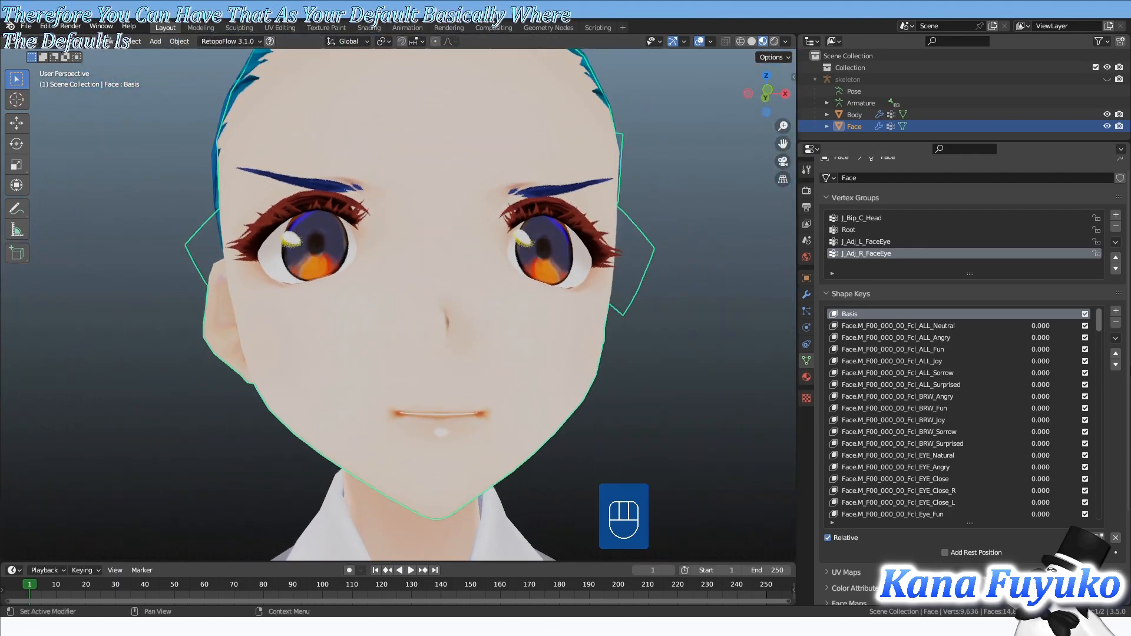
pyautogui.moveTo(1035, 395)
pyautogui.mouseDown()
pyautogui.moveTo(1094, 395)
pyautogui.moveTo(1031, 396)
pyautogui.mouseUp()
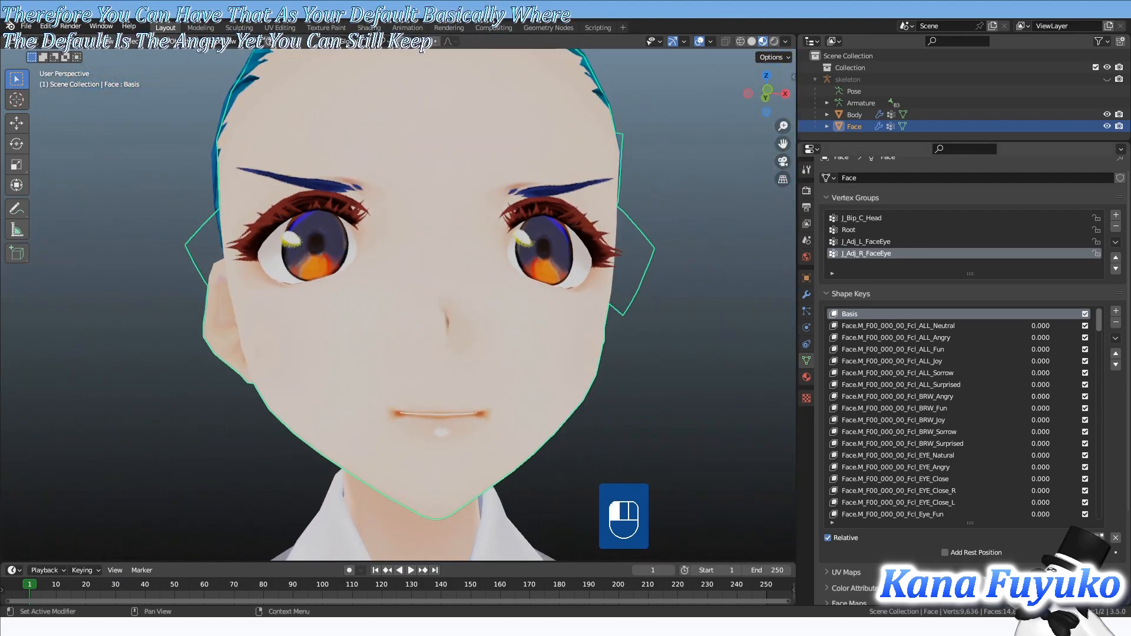
pyautogui.moveTo(657, 371); pyautogui.dragTo(639, 408, button='middle')
pyautogui.scroll(-2, 638, 407)
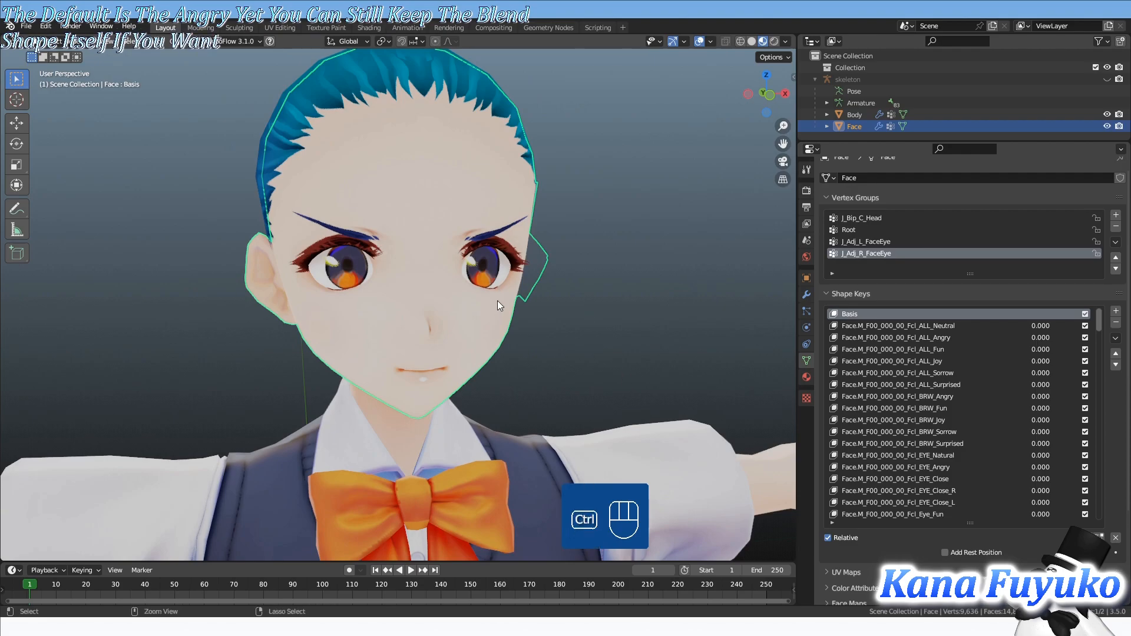
# - Undo the angry eyebrow blend on the Basis, return to Object Mode, and reset Face.M_F00_000_00_Fcl_BRW_Angry to 0.000
pyautogui.hotkey('ctrl', 'z')
pyautogui.hotkey('ctrl', 'z')
pyautogui.hotkey('ctrl', 'z')
pyautogui.hotkey('ctrl', 'z')
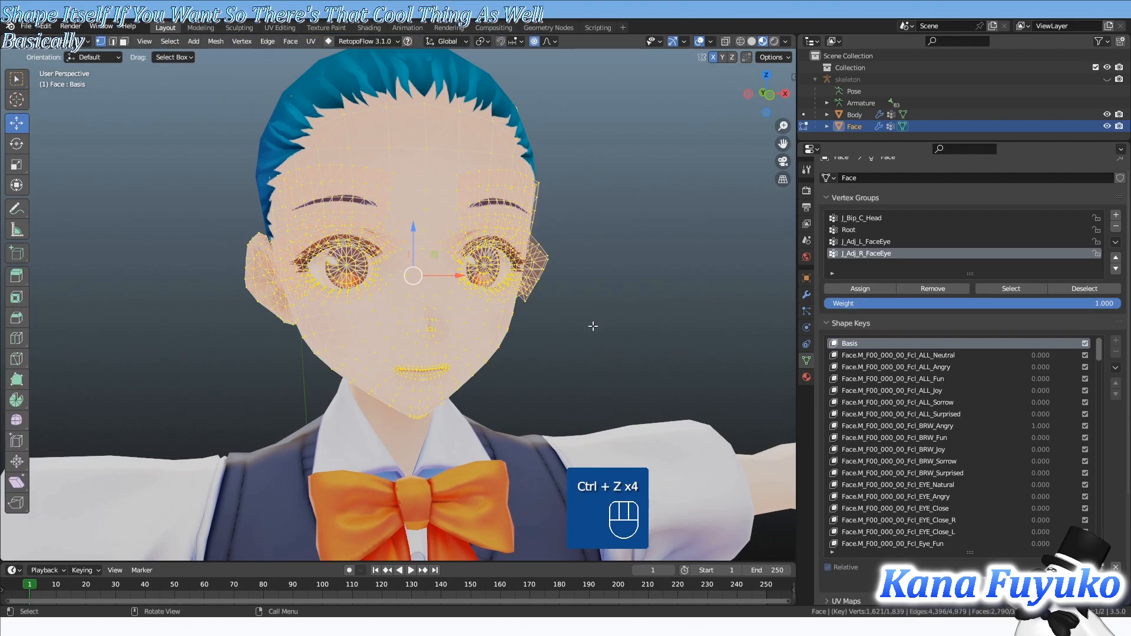
pyautogui.press('Tab')
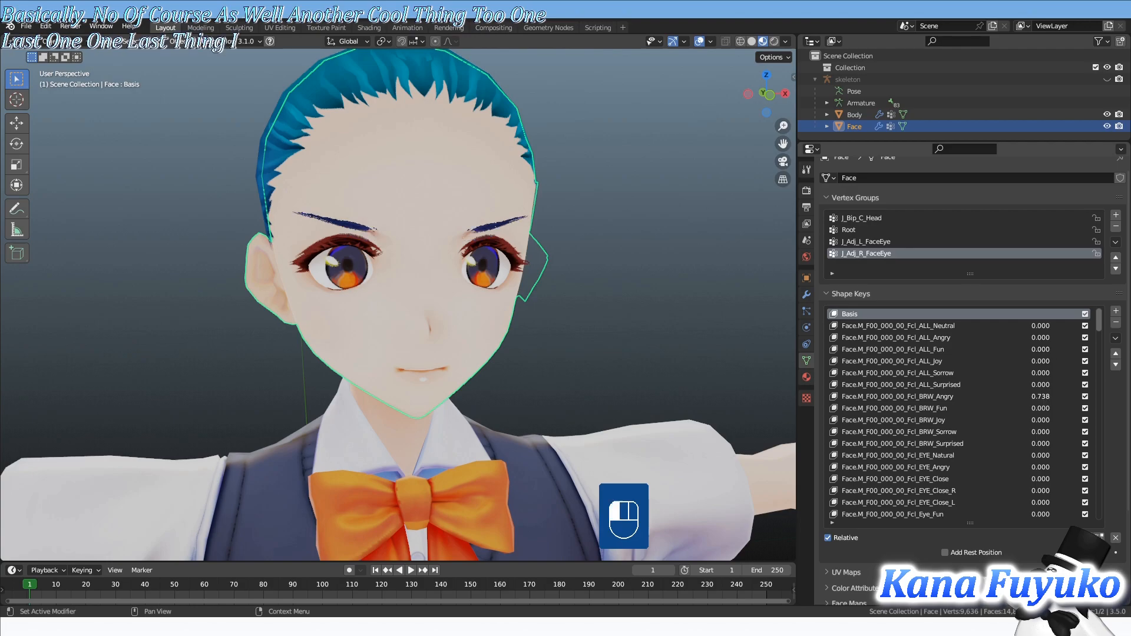
# - Make jawOpen the active shape key and open the face in Edit Mode with all visible vertices selected
pyautogui.moveTo(1101, 320); pyautogui.dragTo(1099, 374)
pyautogui.click(866, 505)
pyautogui.press('Tab')
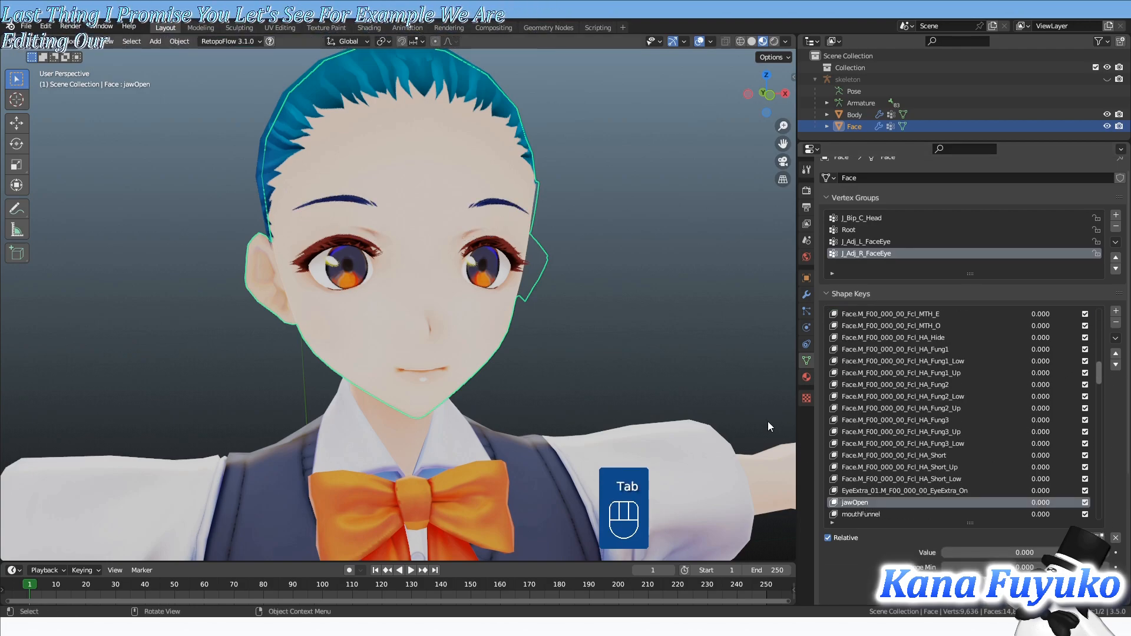
pyautogui.press('Tab')
pyautogui.press('a')
pyautogui.scroll(2, 517, 380)
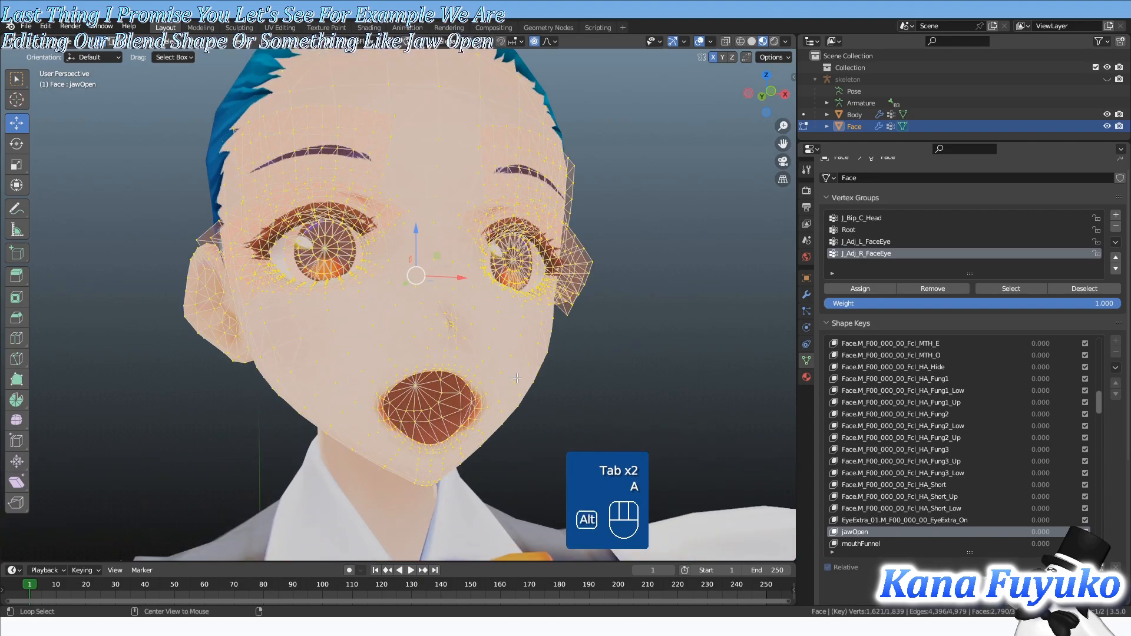
# - Reveal the hidden mouth geometry and select the entire face mesh
pyautogui.hotkey('alt', 'h')
pyautogui.click(613, 357)
pyautogui.moveTo(548, 381); pyautogui.dragTo(471, 387, button='middle')
pyautogui.scroll(1, 477, 371)
pyautogui.press('a')
pyautogui.scroll(-1, 440, 356)
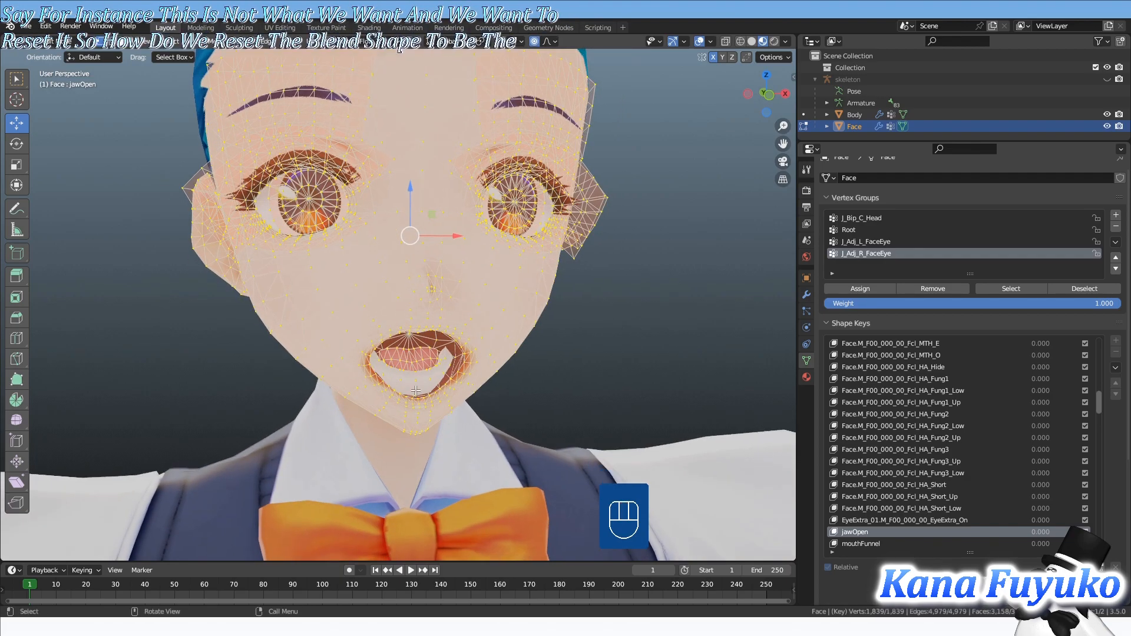
# - Reset jawOpen by blending it from the Basis shape with Add off, and check the key in Object Mode
pyautogui.hotkey('ctrl', 'v')
pyautogui.click(459, 377)
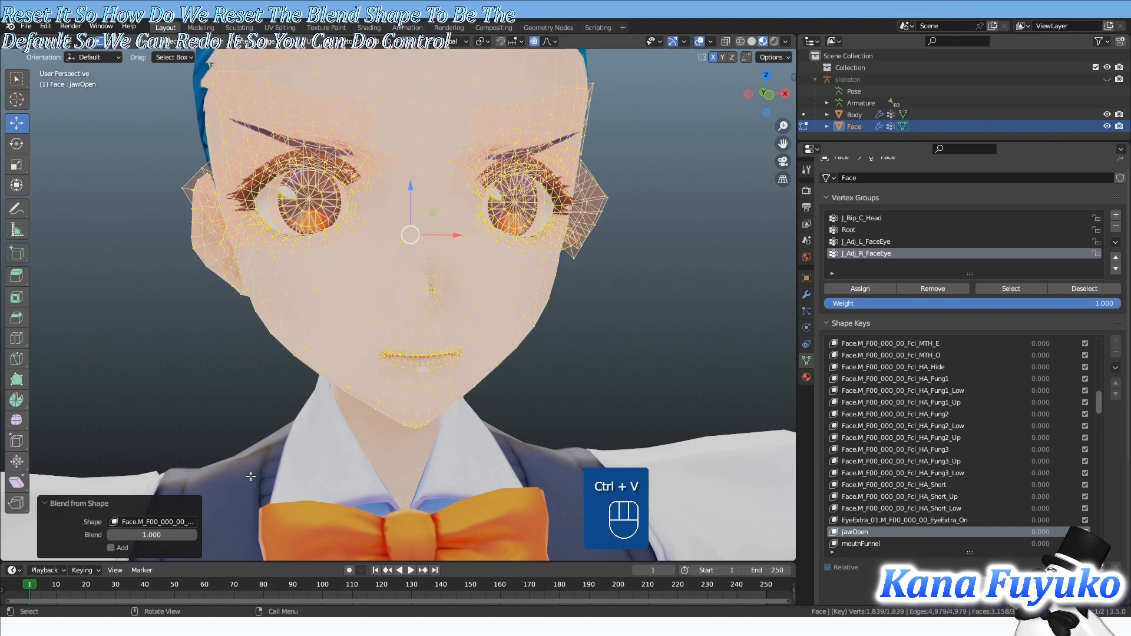
pyautogui.click(169, 522)
pyautogui.click(140, 522)
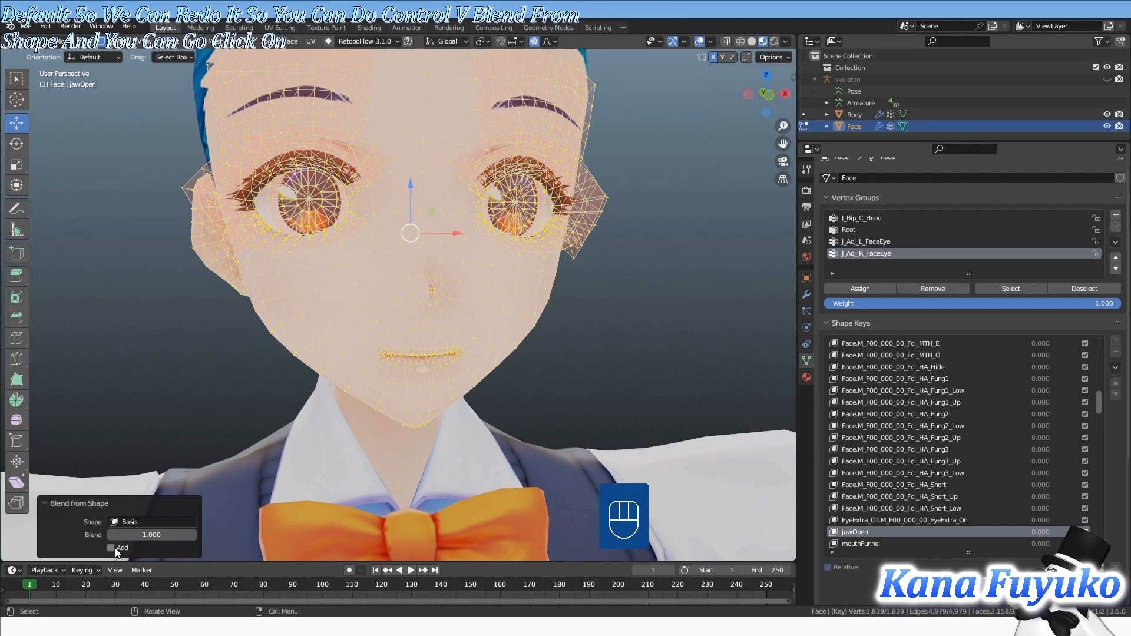
pyautogui.scroll(-5, 451, 363)
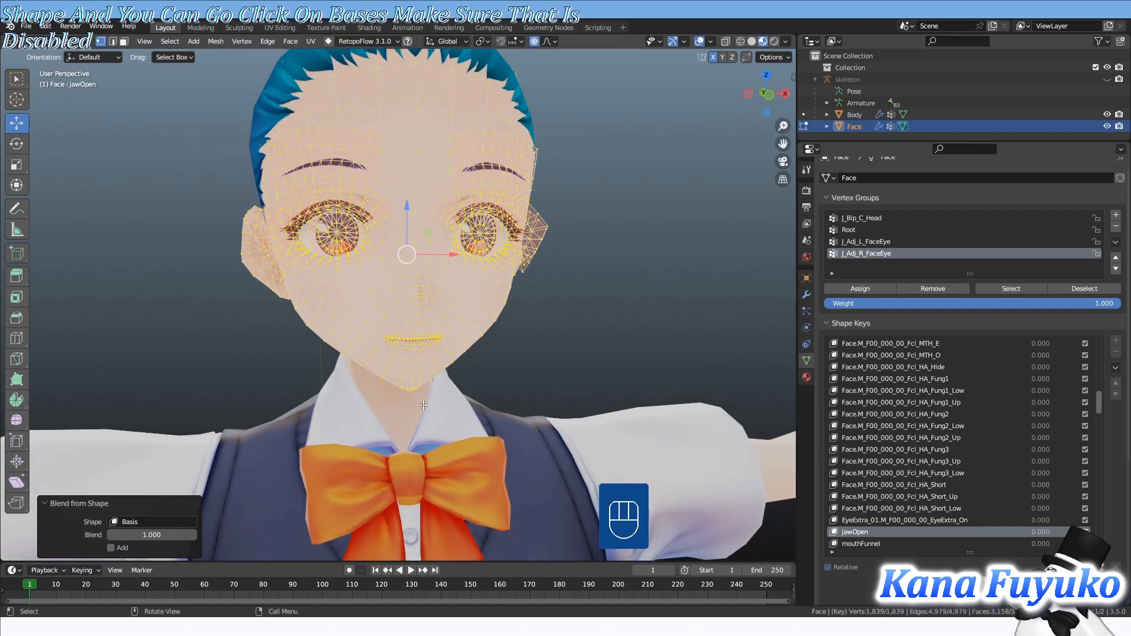
pyautogui.press('Tab')
pyautogui.moveTo(451, 363); pyautogui.dragTo(424, 363, button='middle')
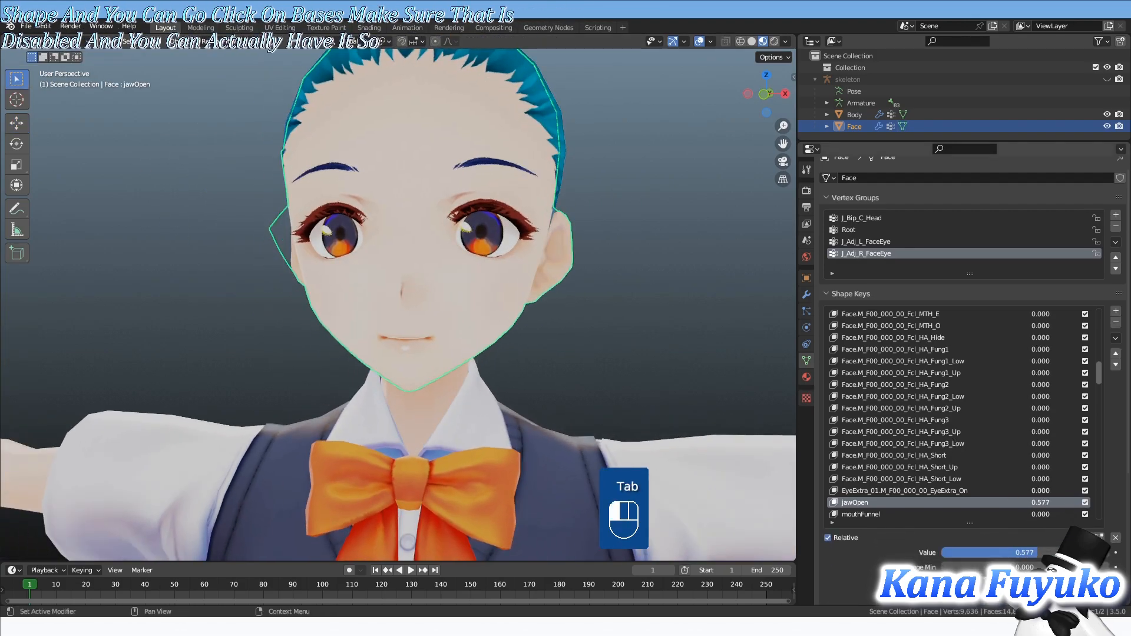
# - Undo the reset of the jawOpen shape key and return to Object Mode
pyautogui.hotkey('ctrl', 'z')
pyautogui.hotkey('ctrl', 'z')
pyautogui.hotkey('ctrl', 'z')
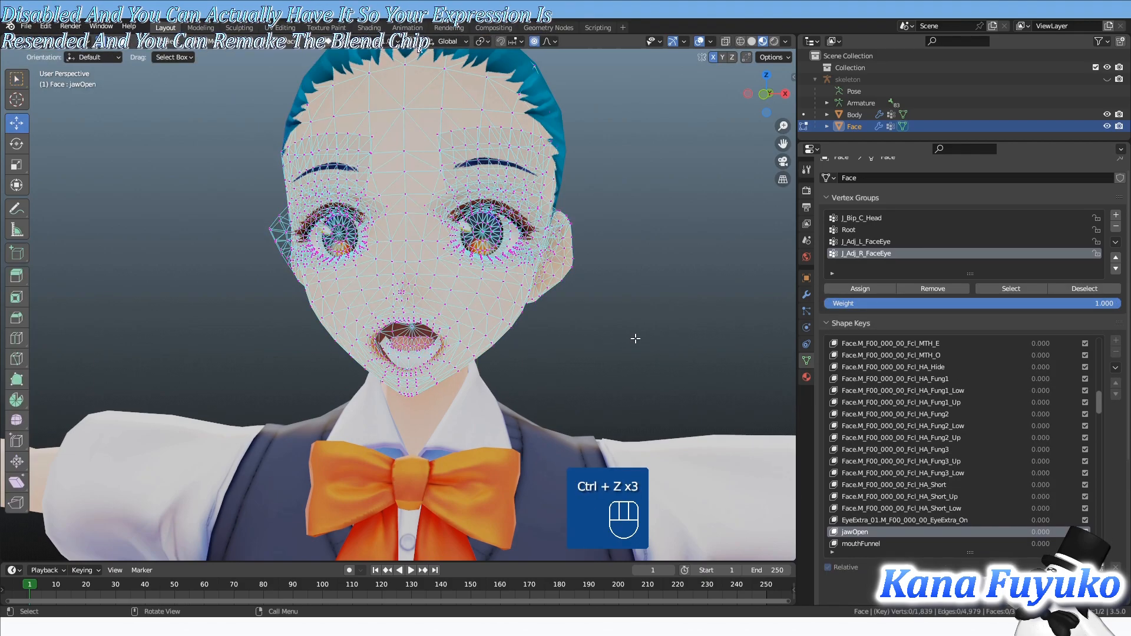
pyautogui.press('Tab')
pyautogui.moveTo(349, 342); pyautogui.dragTo(401, 399, button='middle')
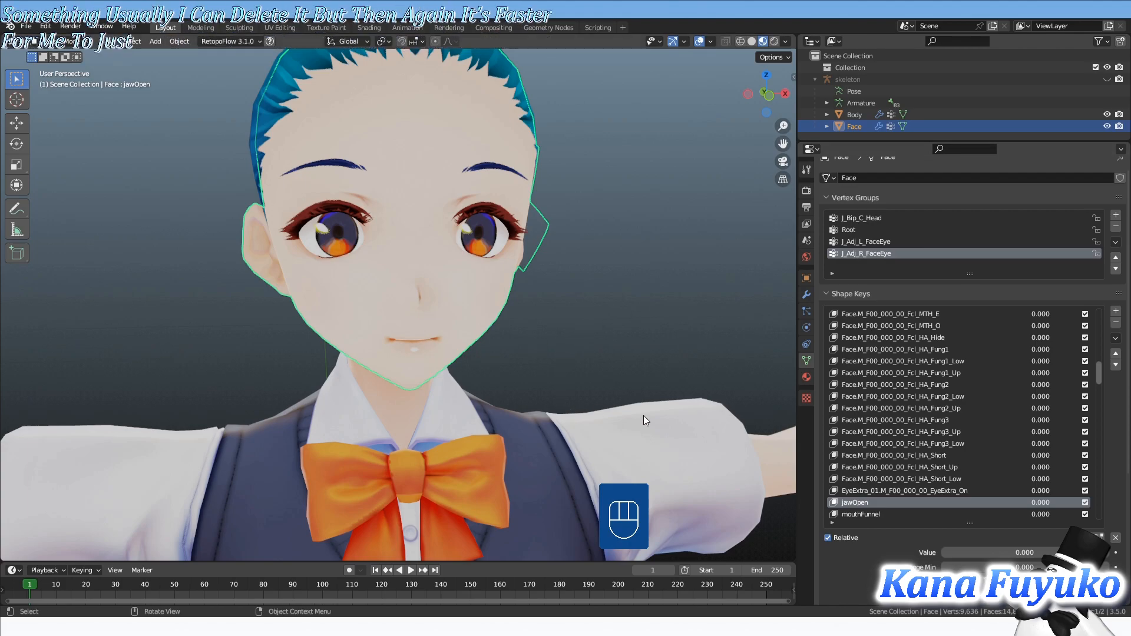
pyautogui.moveTo(634, 411); pyautogui.dragTo(635, 311, button='middle')
pyautogui.click(635, 283)
pyautogui.keyDown('shift'); pyautogui.moveTo(634, 259); pyautogui.dragTo(577, 359, button='middle'); pyautogui.keyUp('shift')
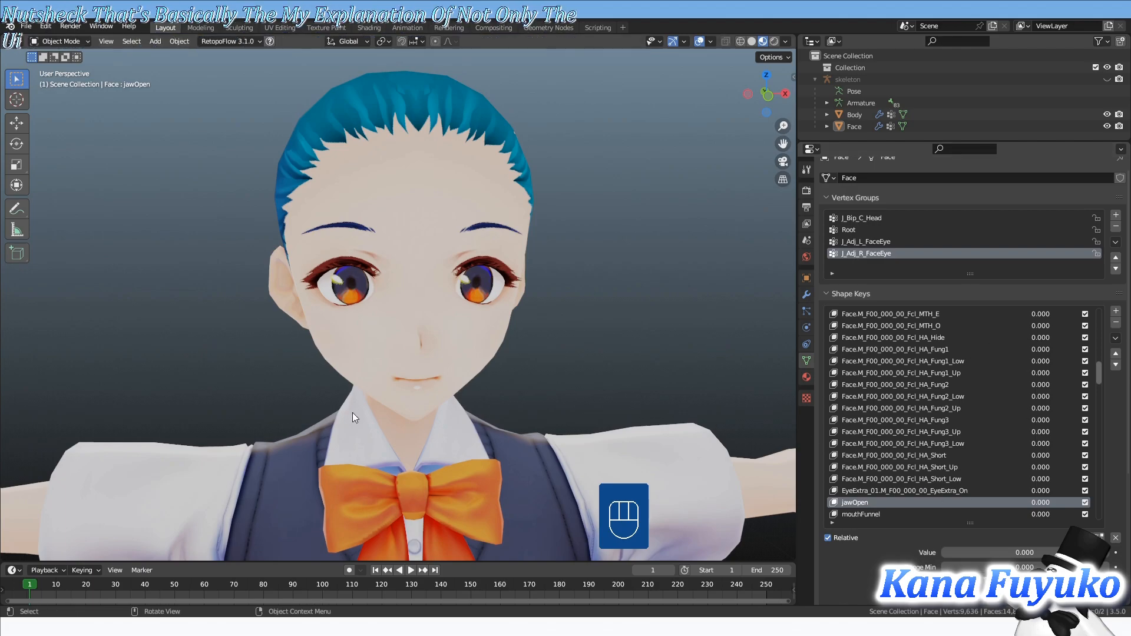
pyautogui.moveTo(341, 327); pyautogui.dragTo(355, 321, button='middle')
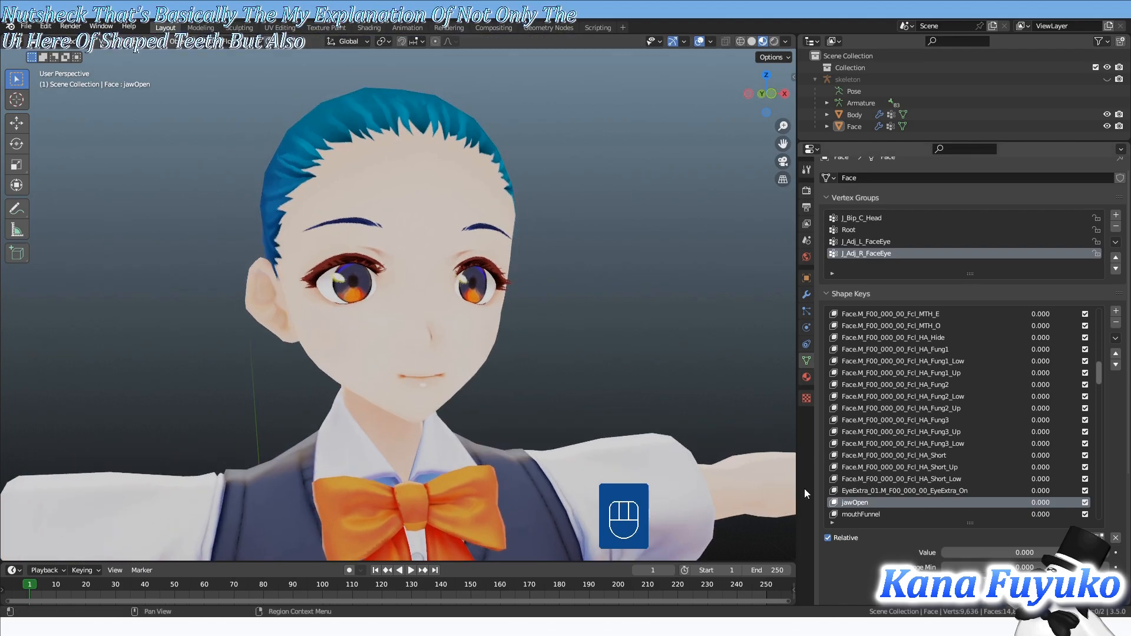
pyautogui.moveTo(452, 338); pyautogui.dragTo(363, 353, button='middle')
pyautogui.click(484, 347)
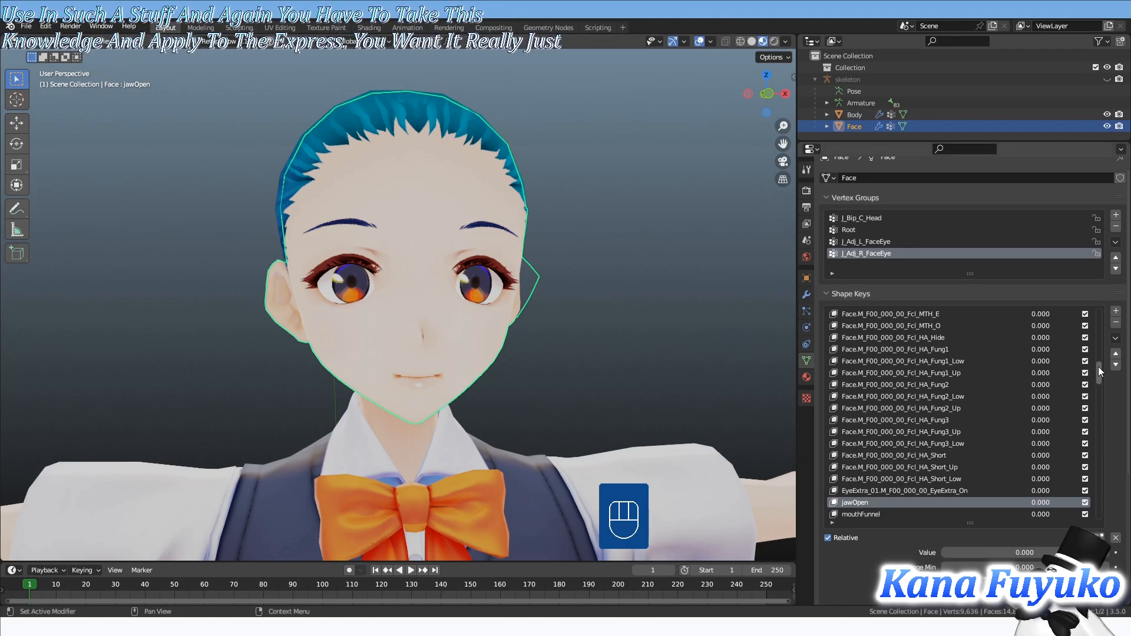
# - Make Face.M_F00_000_00_Fcl_ALL_Fun the active shape key, and deselect the face object
pyautogui.moveTo(1100, 371); pyautogui.dragTo(1104, 295)
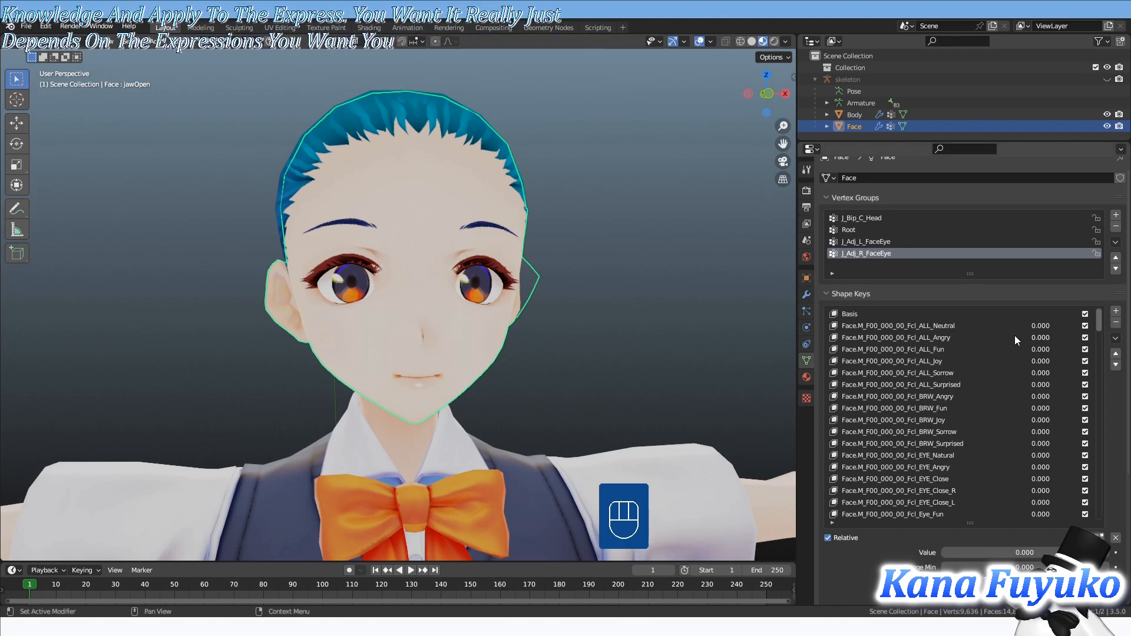
pyautogui.click(999, 348)
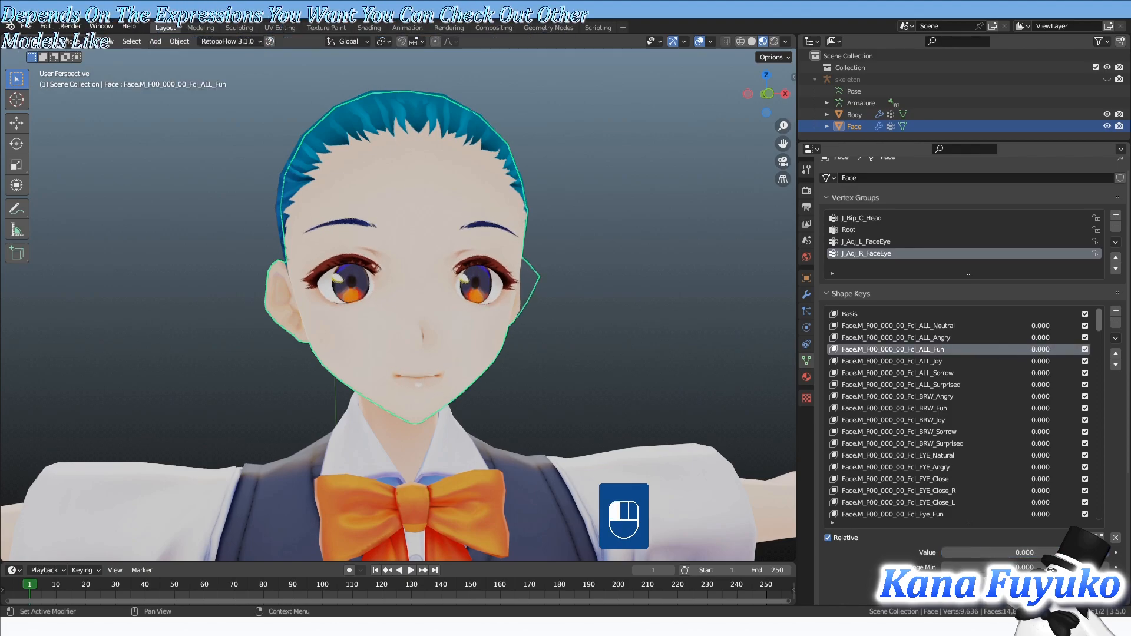
pyautogui.moveTo(1030, 349); pyautogui.dragTo(1002, 361)
pyautogui.click(629, 304)
pyautogui.moveTo(495, 326); pyautogui.dragTo(205, 357, button='middle')
pyautogui.moveTo(450, 359); pyautogui.dragTo(352, 465, button='middle')
pyautogui.keyDown('shift'); pyautogui.moveTo(376, 411); pyautogui.dragTo(383, 383, button='middle'); pyautogui.keyUp('shift')
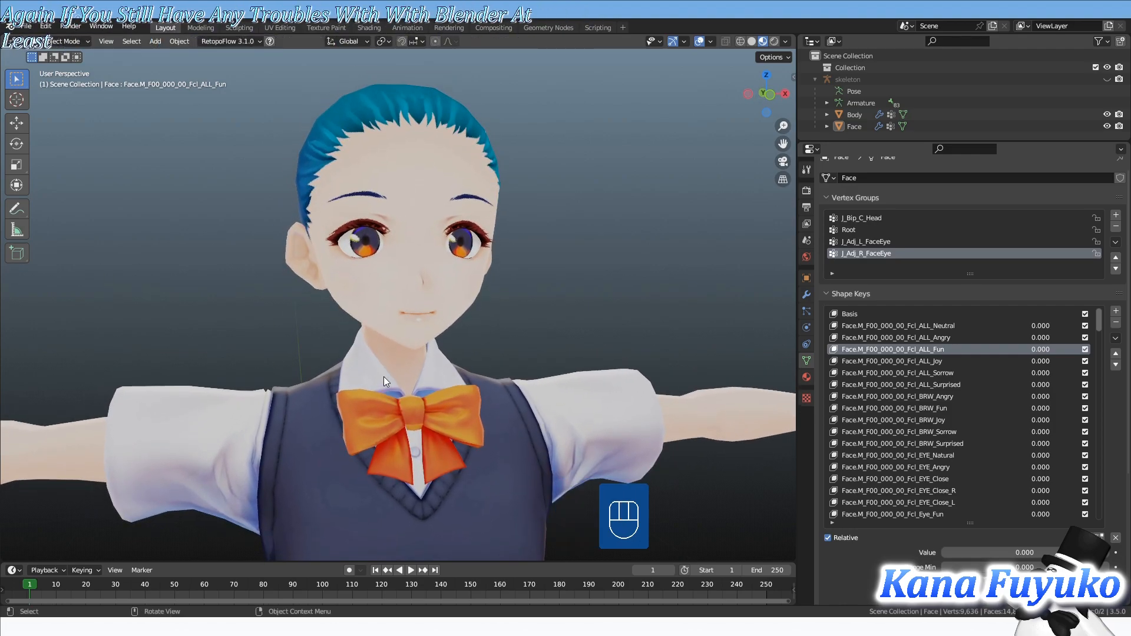